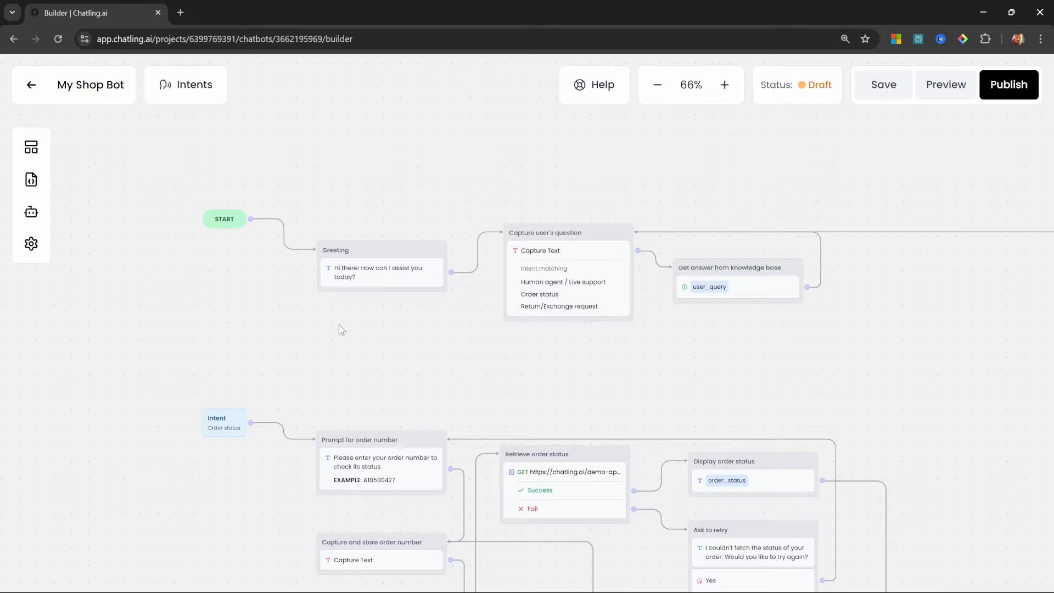
# Ask My Shop Bot for a gaming-mouse recommendation in the chat preview
pyautogui.click(945, 85)
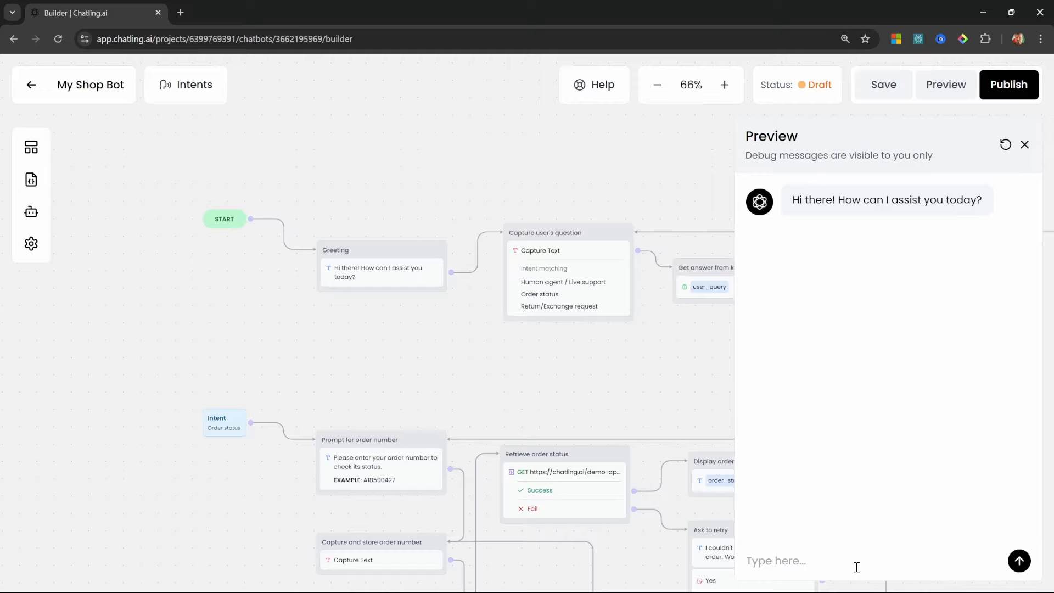
pyautogui.write("I'm looking for a gaming mouse, any recommendations?")
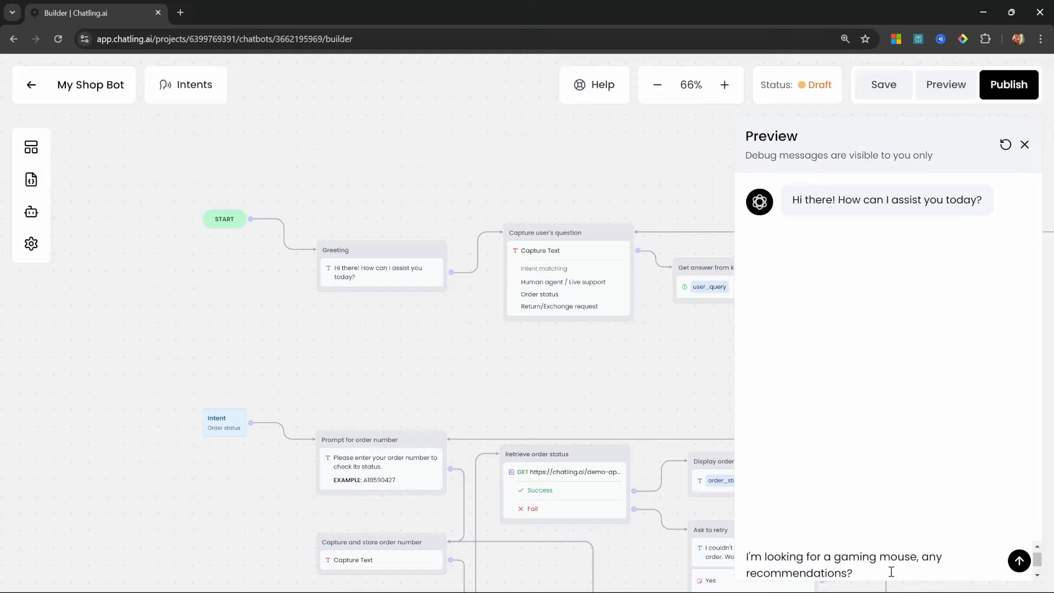
pyautogui.press('Return')
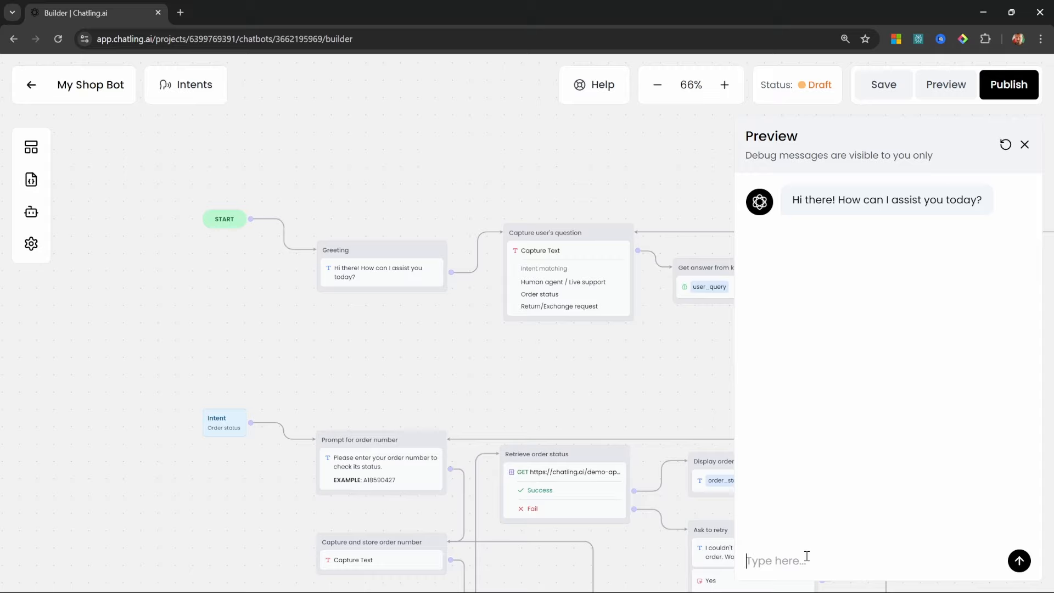
# Send 'What is my order status?' and check that the Order status intent matched
pyautogui.click(806, 556)
pyautogui.write('What is my order status?')
pyautogui.press('Return')
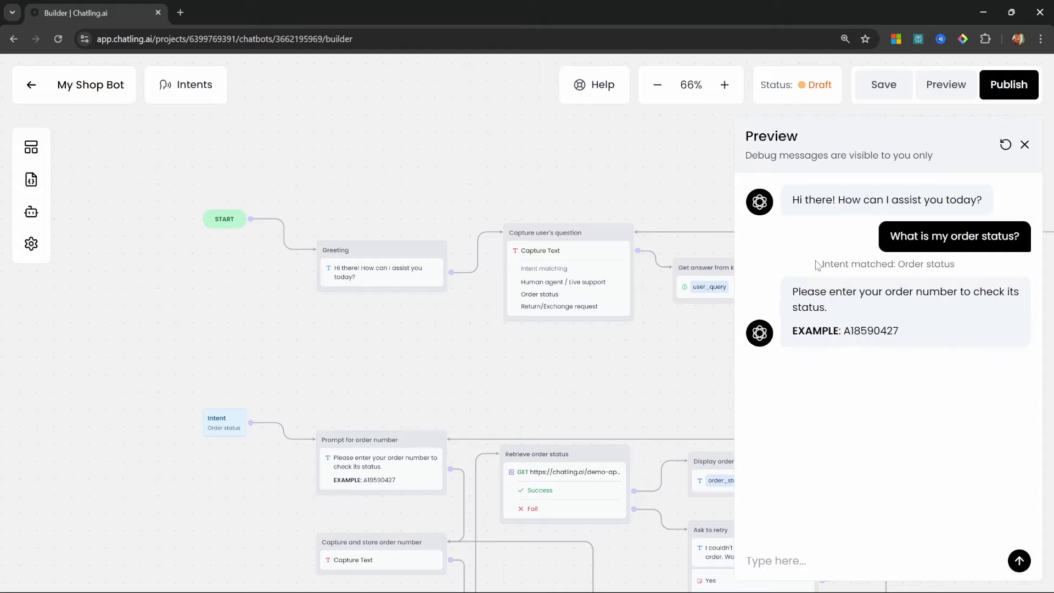
pyautogui.moveTo(822, 264); pyautogui.dragTo(964, 266)
pyautogui.click(928, 277)
pyautogui.tripleClick(963, 266)
pyautogui.click(988, 322)
# Enter a sample order number, confirm the Dec 02, 2024 shipping date, then answer No
pyautogui.scroll(-5, 401, 400)
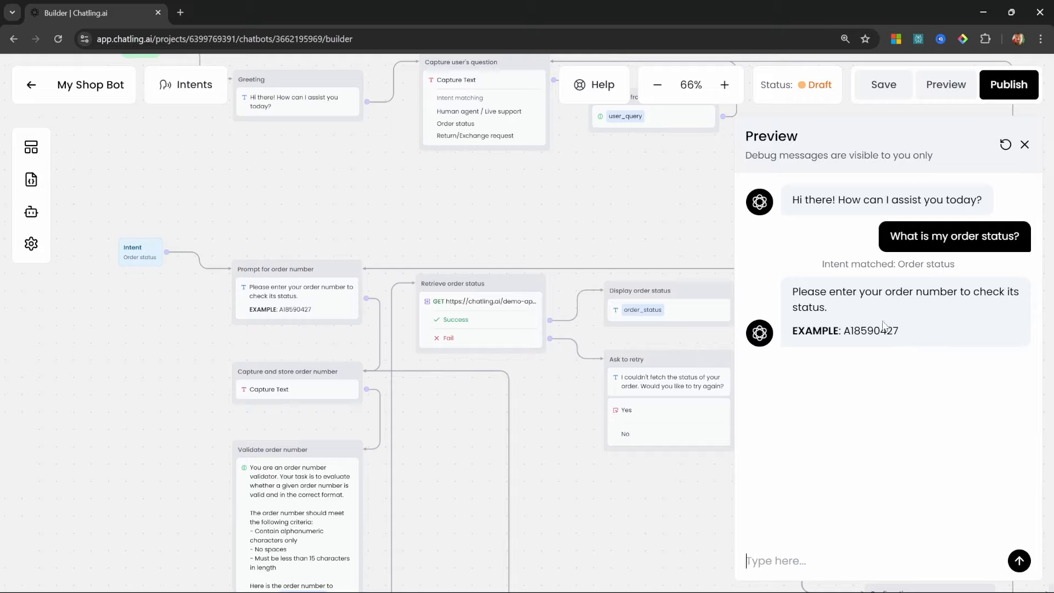
pyautogui.click(859, 555)
pyautogui.write('A123123123')
pyautogui.press('Return')
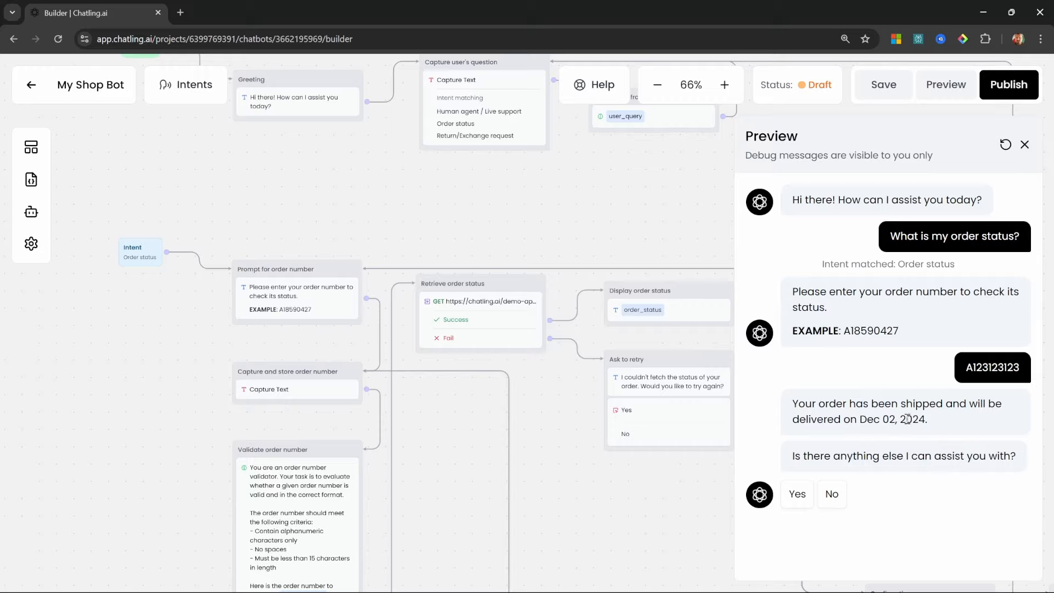
pyautogui.moveTo(860, 421); pyautogui.dragTo(926, 421)
pyautogui.click(957, 429)
pyautogui.click(830, 494)
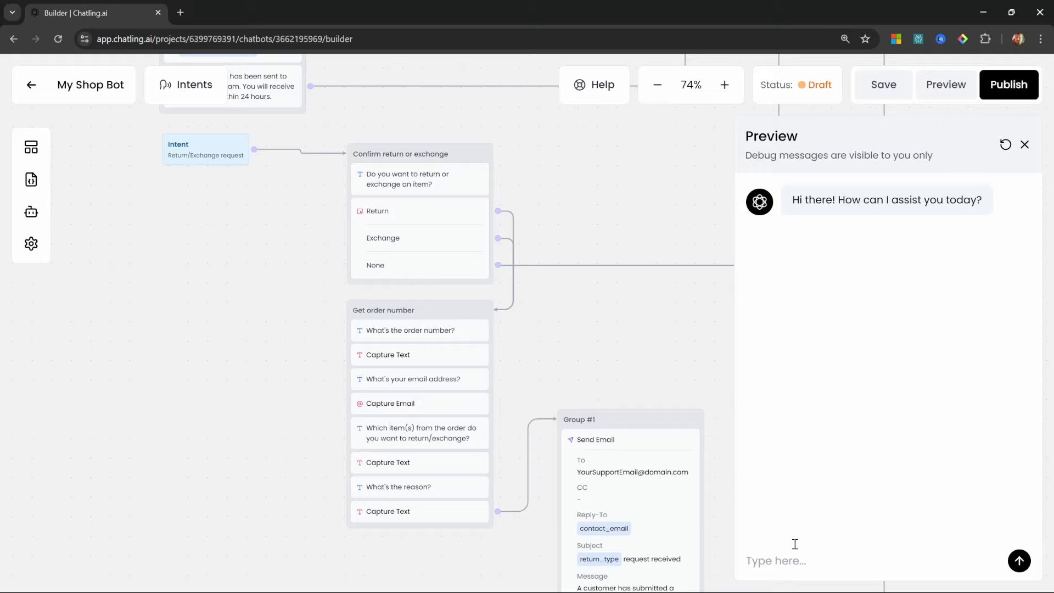
# Send the defective-order message, confirm the Return/Exchange intent matched, and choose Return
pyautogui.write("I'm not happy with my order. It's defective. How can I return it?")
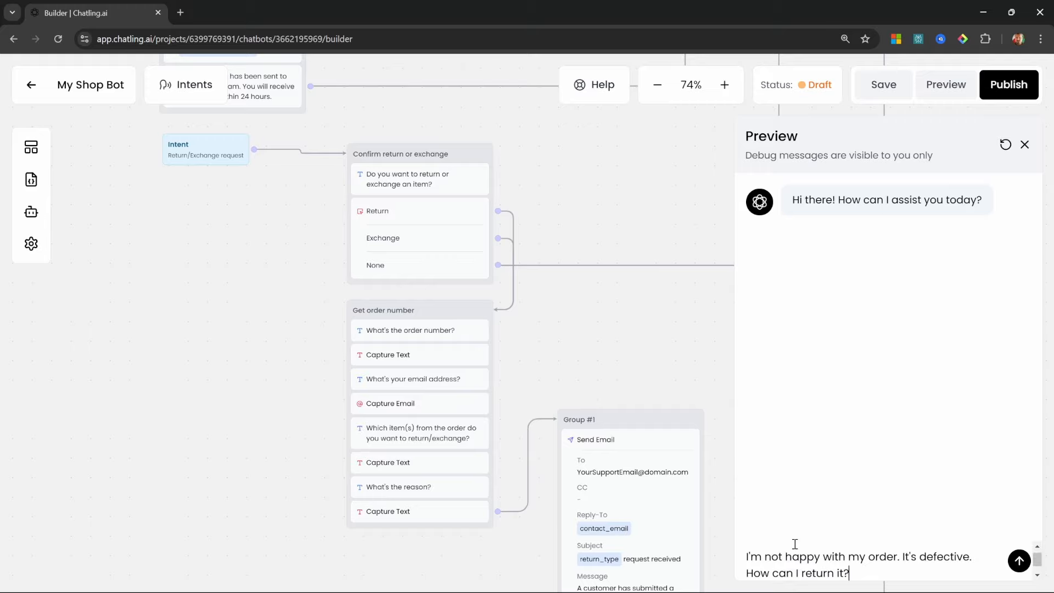
pyautogui.press('Return')
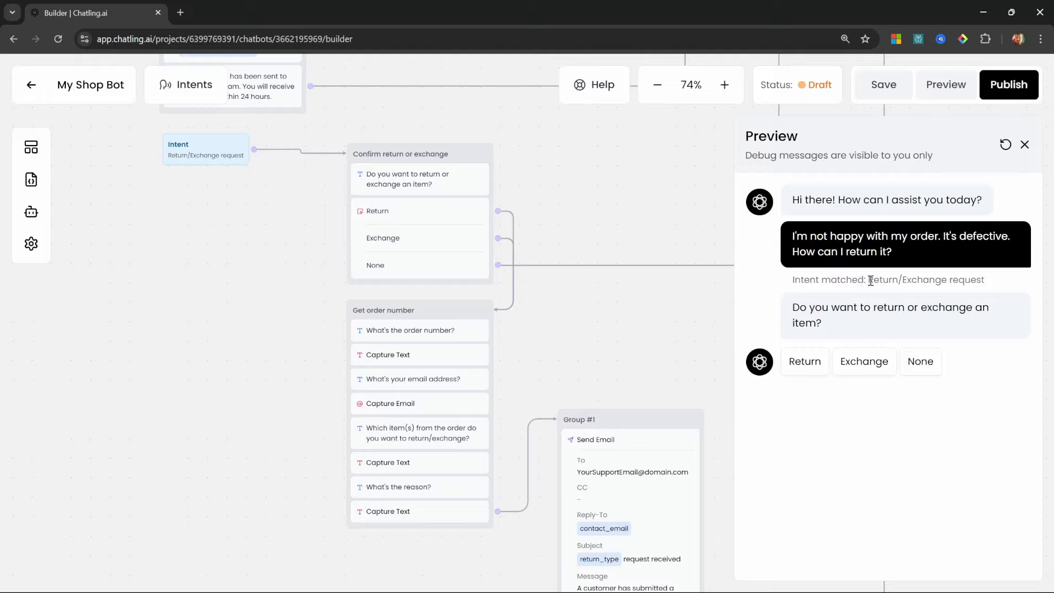
pyautogui.moveTo(869, 281); pyautogui.dragTo(975, 280)
pyautogui.click(932, 305)
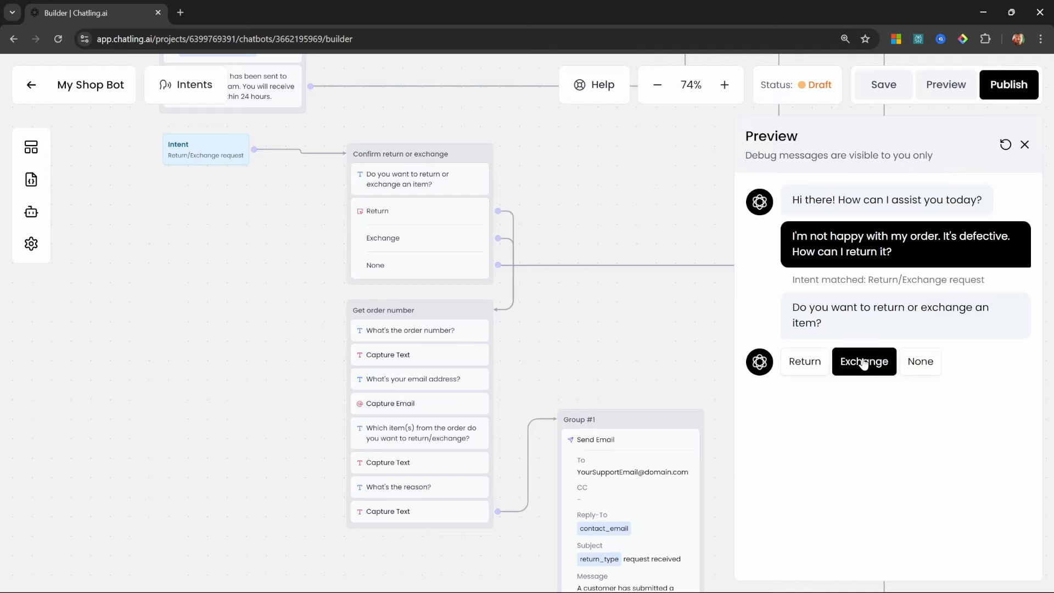
pyautogui.click(805, 362)
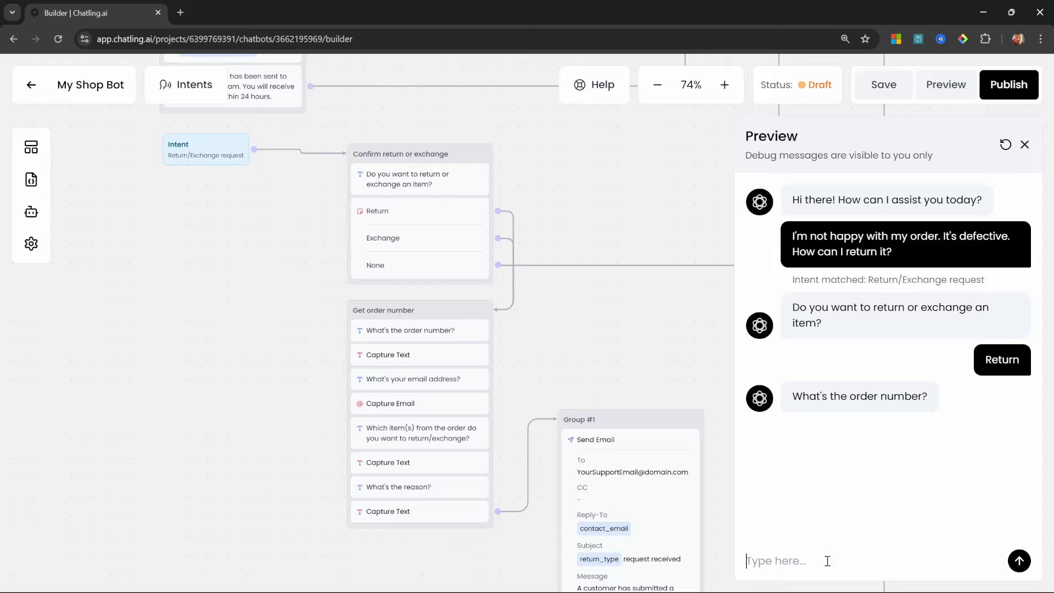
# Give the order number, a contact email, 'All of them' as items and reason 'It's defective'
pyautogui.write('A123123123')
pyautogui.press('Return')
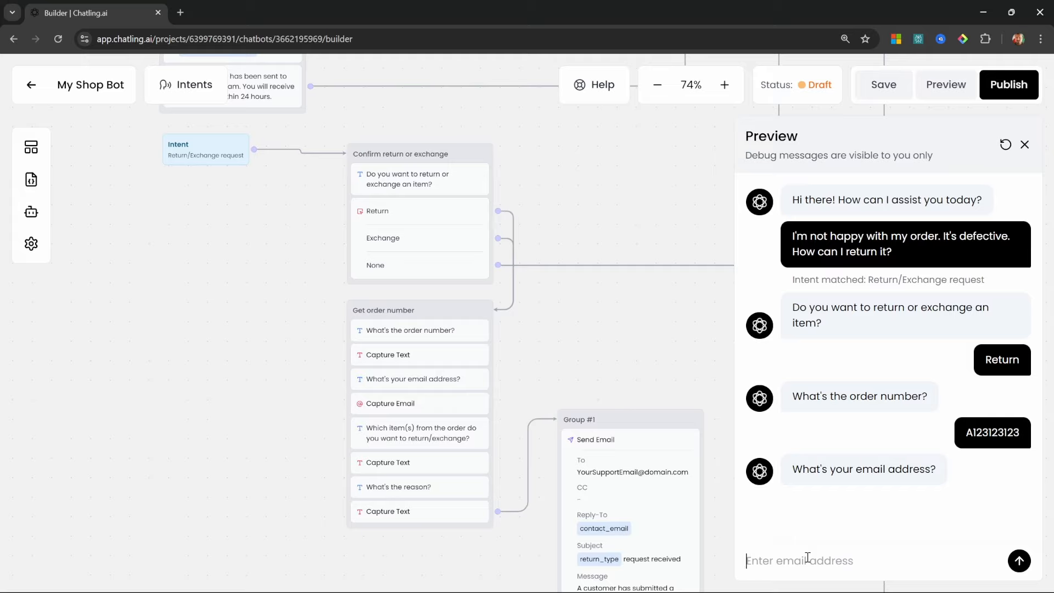
pyautogui.hotkey('ctrl', 'v')
pyautogui.press('Return')
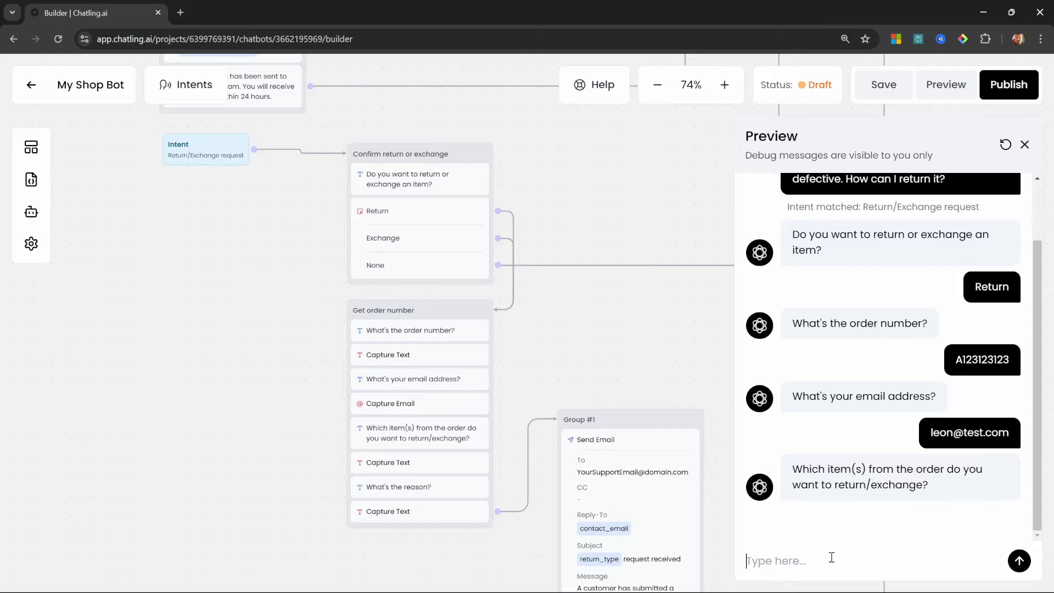
pyautogui.write('All of them')
pyautogui.press('Return')
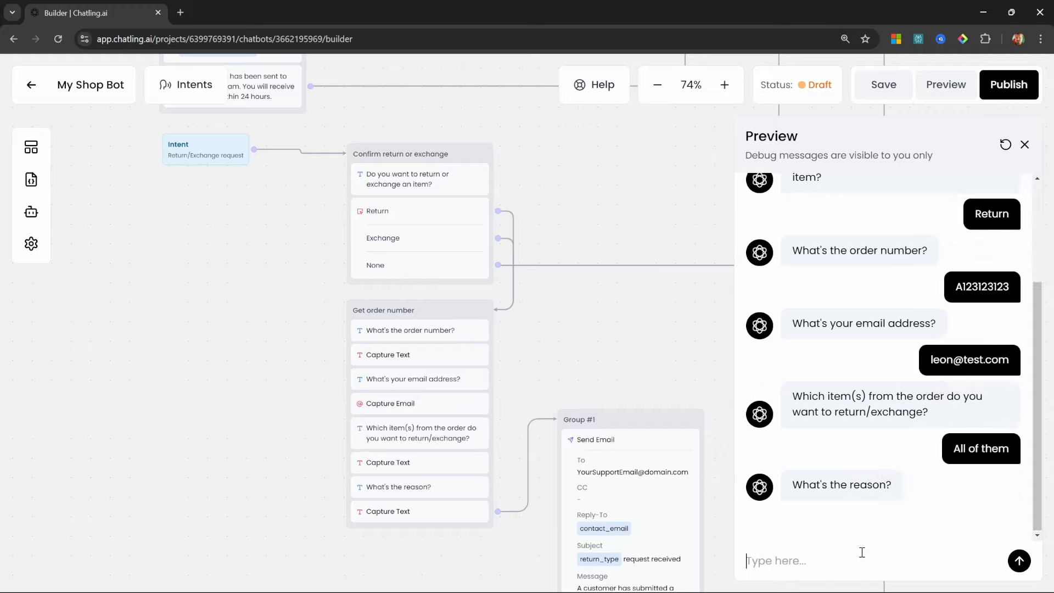
pyautogui.write("It's defective")
pyautogui.press('Return')
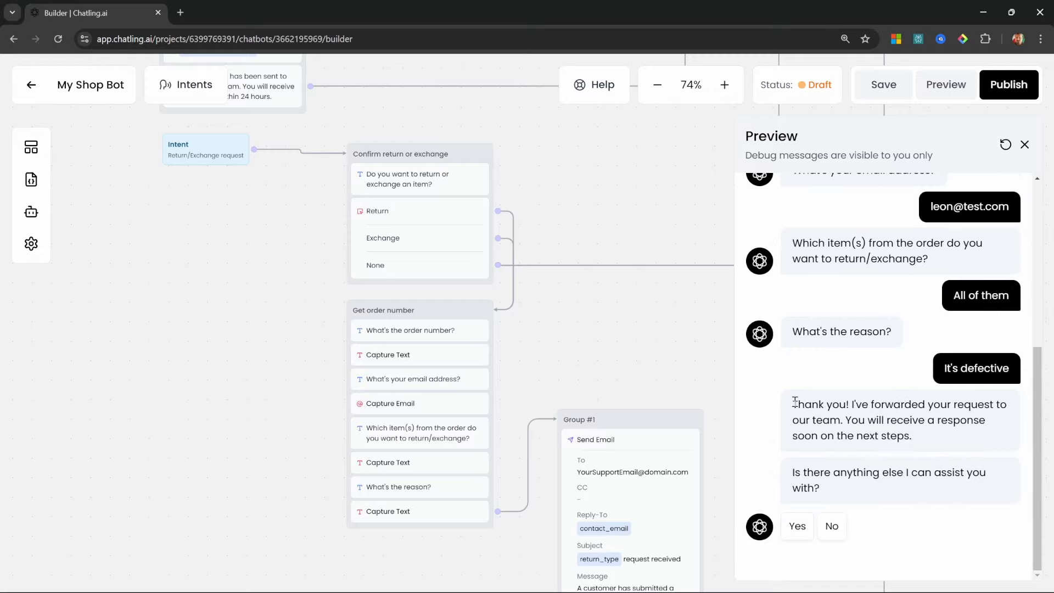
pyautogui.moveTo(793, 405); pyautogui.dragTo(930, 453)
pyautogui.click(930, 452)
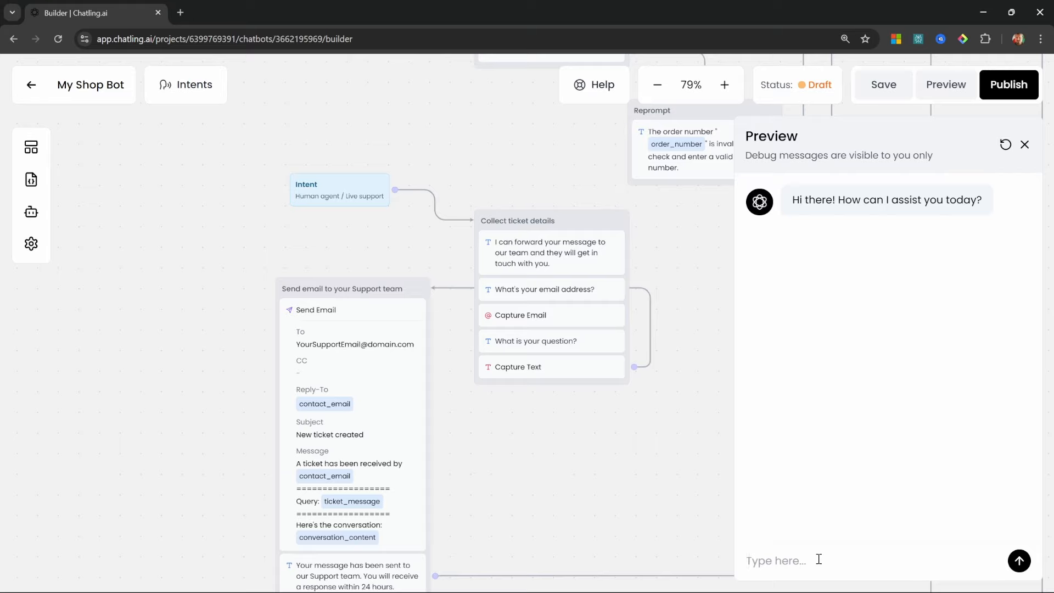
# Request a human callback, give a contact email, and ask 'I need more information about product xyz'
pyautogui.write('Please can a human call me back?')
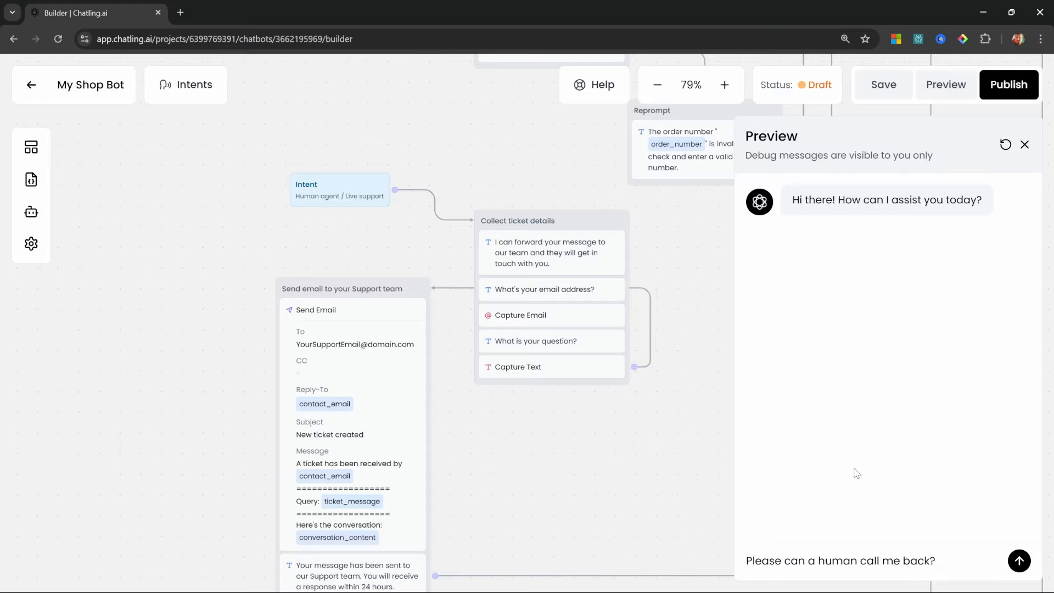
pyautogui.press('Return')
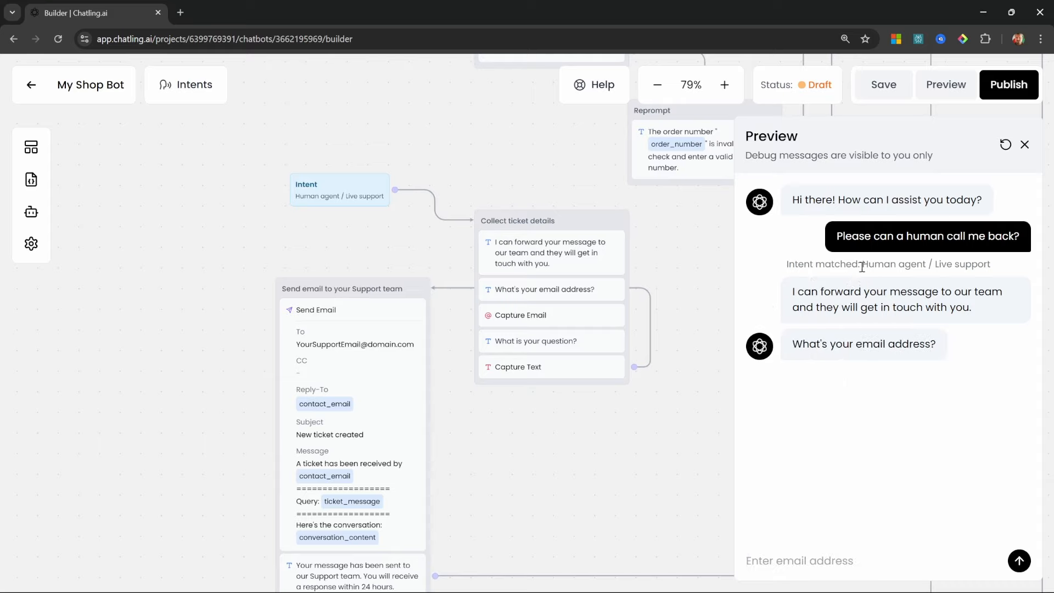
pyautogui.click(845, 563)
pyautogui.write('leon@test.com')
pyautogui.press('Return')
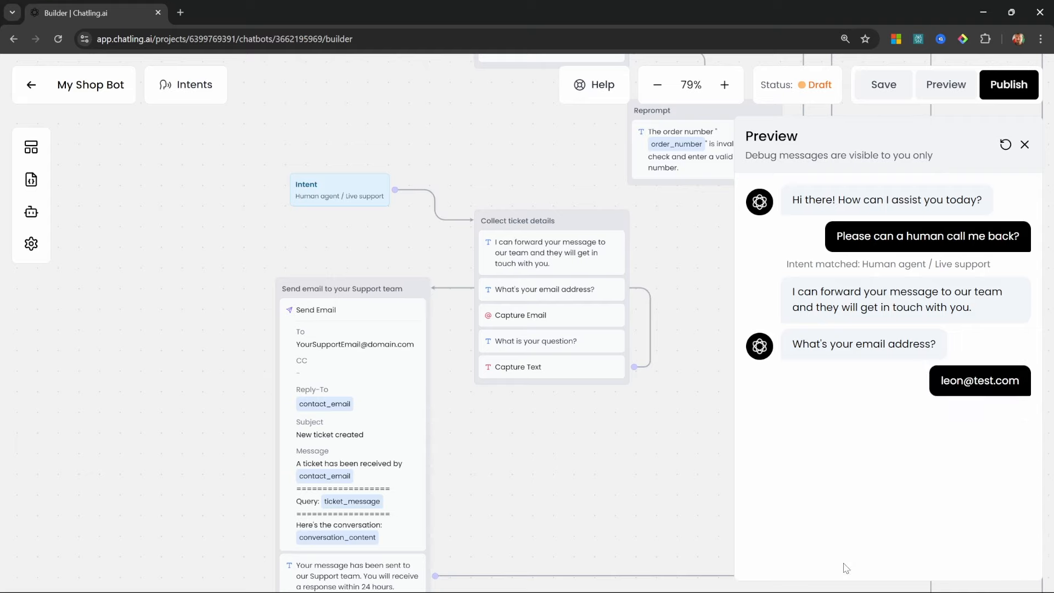
pyautogui.write('I need more information about product xyz')
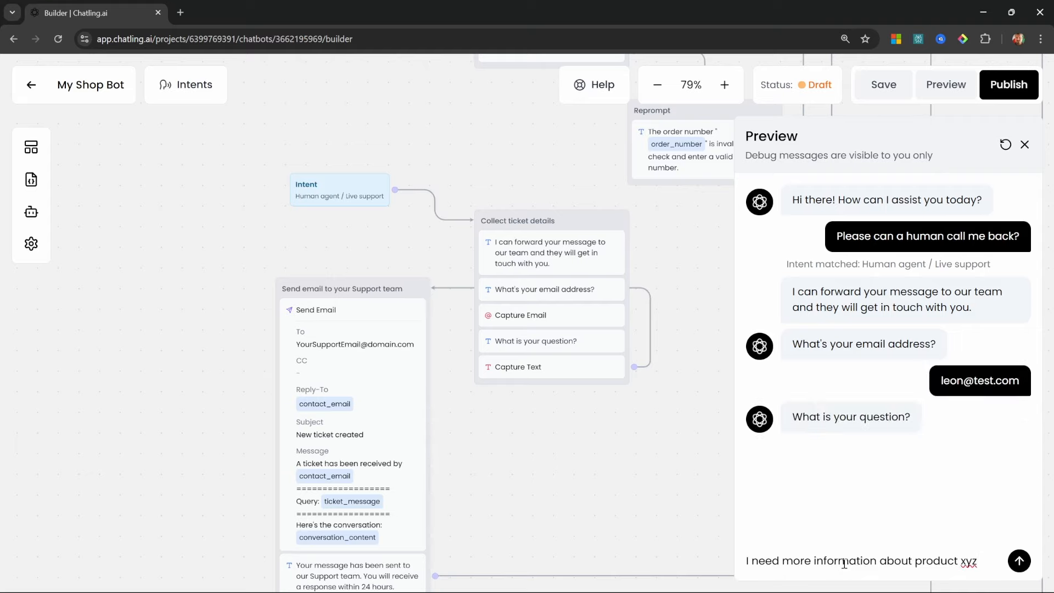
pyautogui.press('Return')
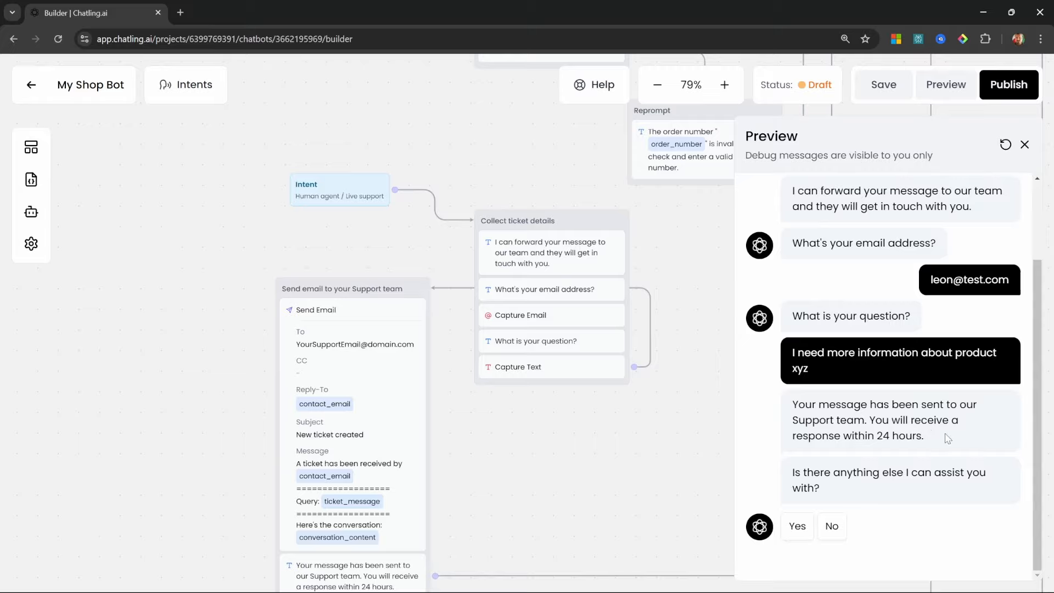
# Pan the flow to bring the Return/Exchange intent into view
pyautogui.moveTo(478, 477); pyautogui.dragTo(637, 358)
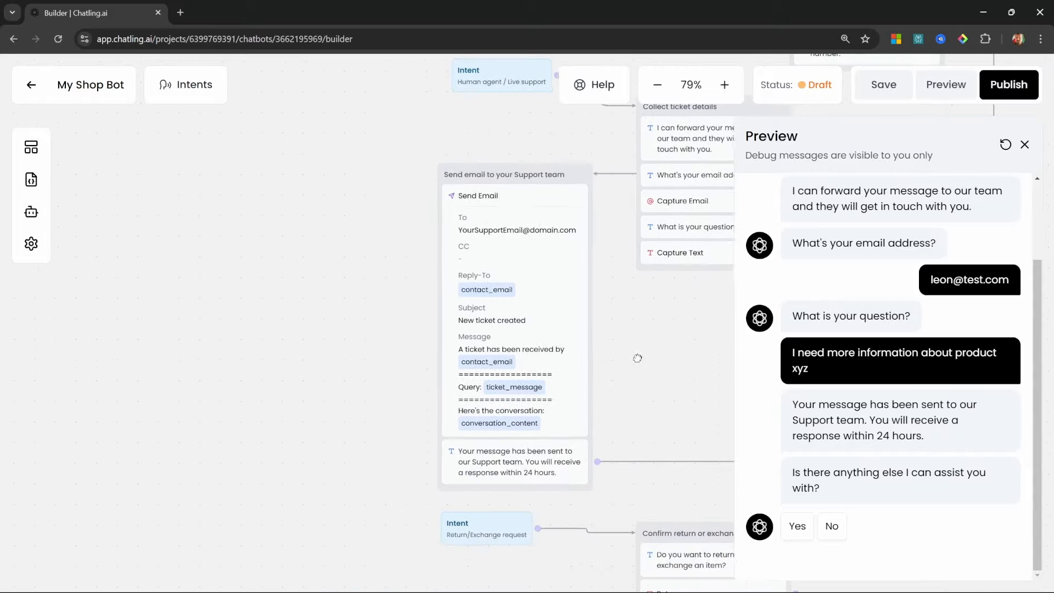
pyautogui.scroll(2, 651, 360)
pyautogui.scroll(-2, 632, 442)
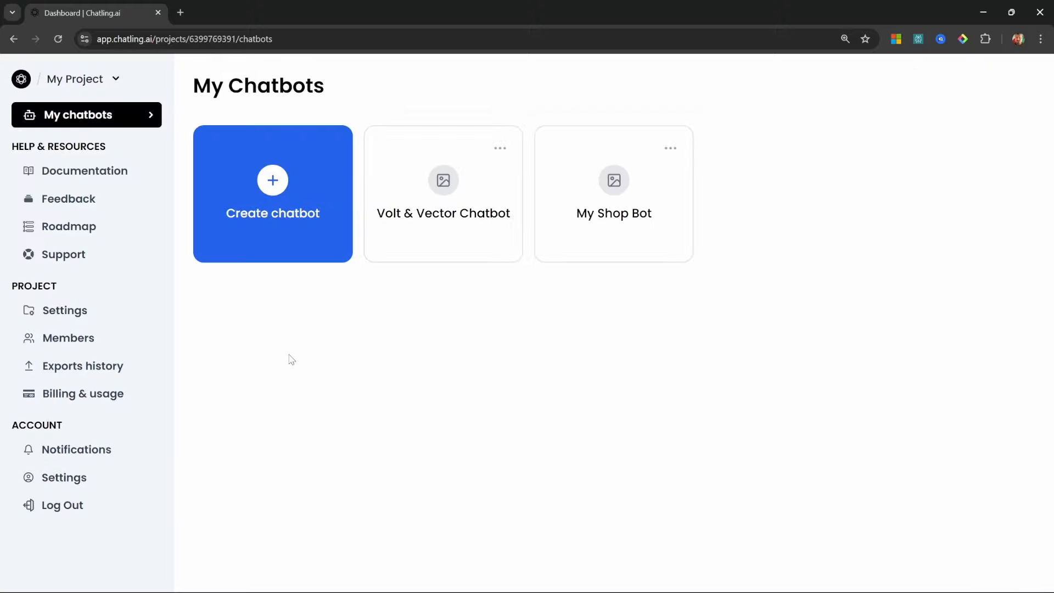
# Create a chatbot from scratch named 'Volt & Vector Agent'
pyautogui.click(264, 196)
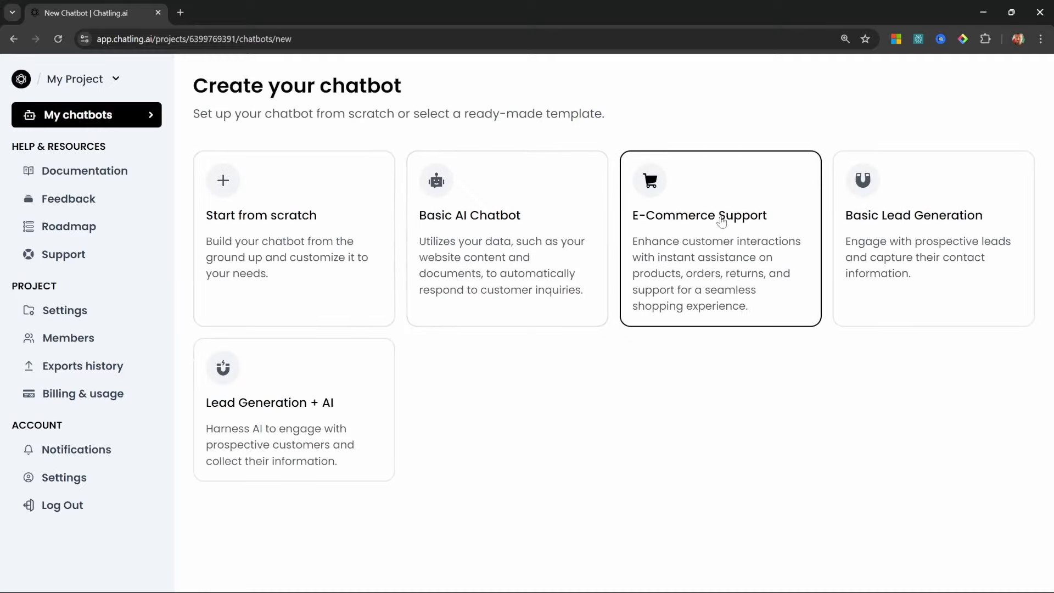
pyautogui.click(242, 229)
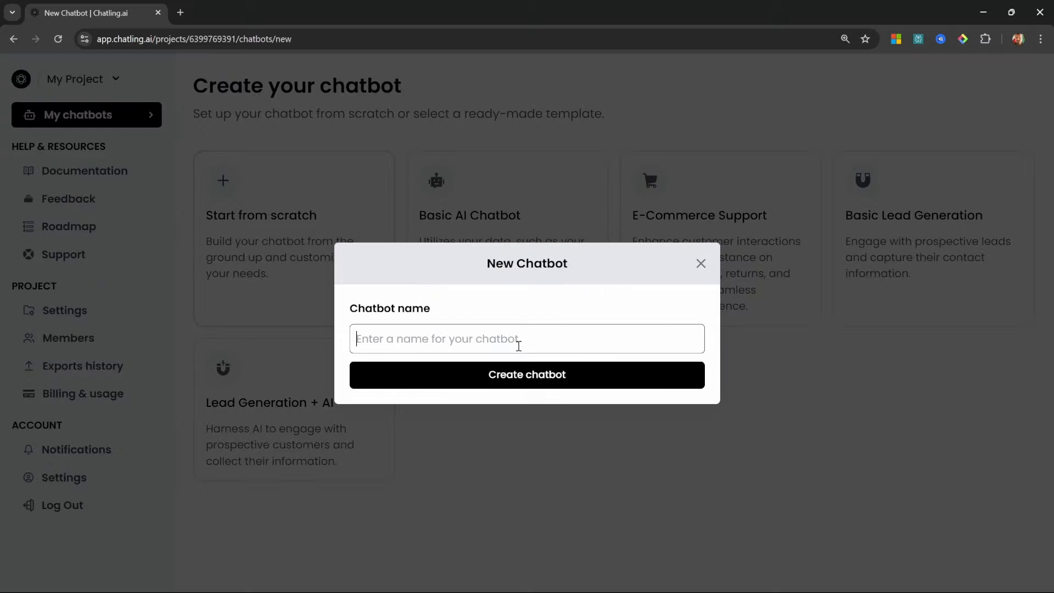
pyautogui.write('Volt & Vector Agent')
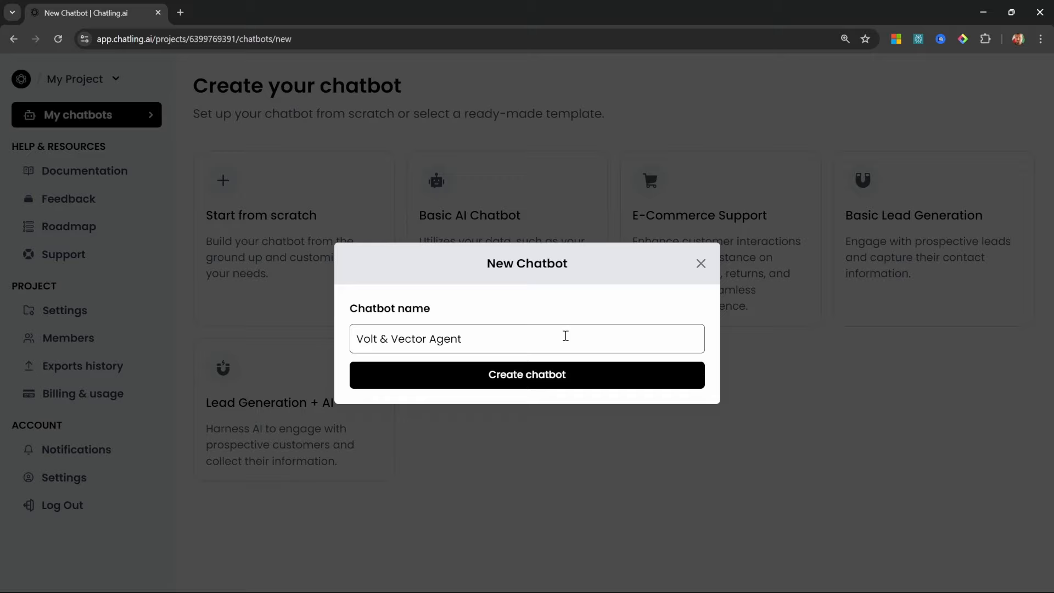
pyautogui.moveTo(429, 338); pyautogui.dragTo(351, 344)
pyautogui.click(485, 339)
pyautogui.click(520, 382)
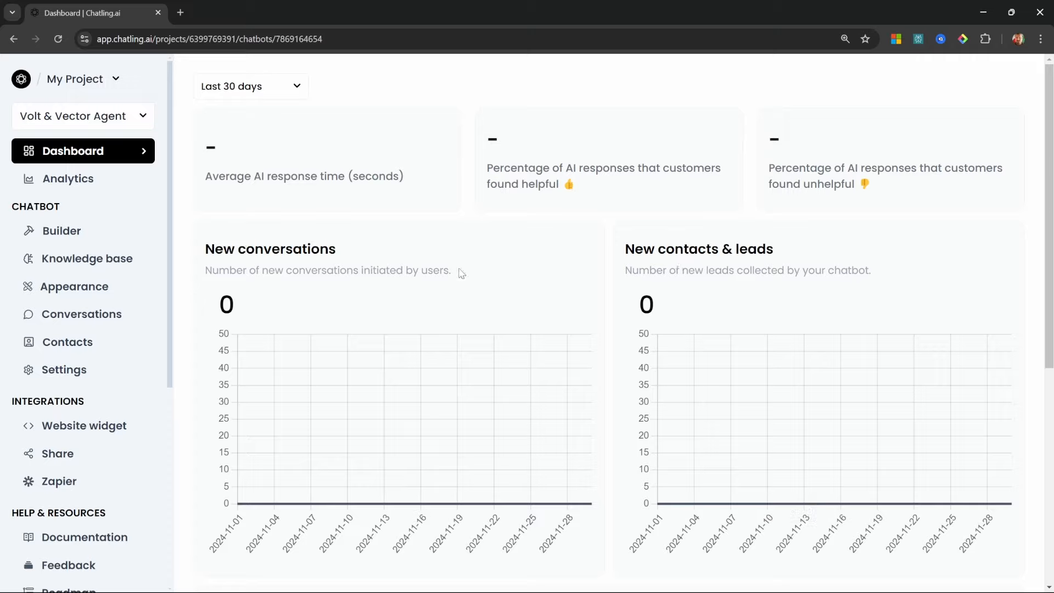
# Add a knowledge-base data source, switching its type from Website to Document upload
pyautogui.click(129, 263)
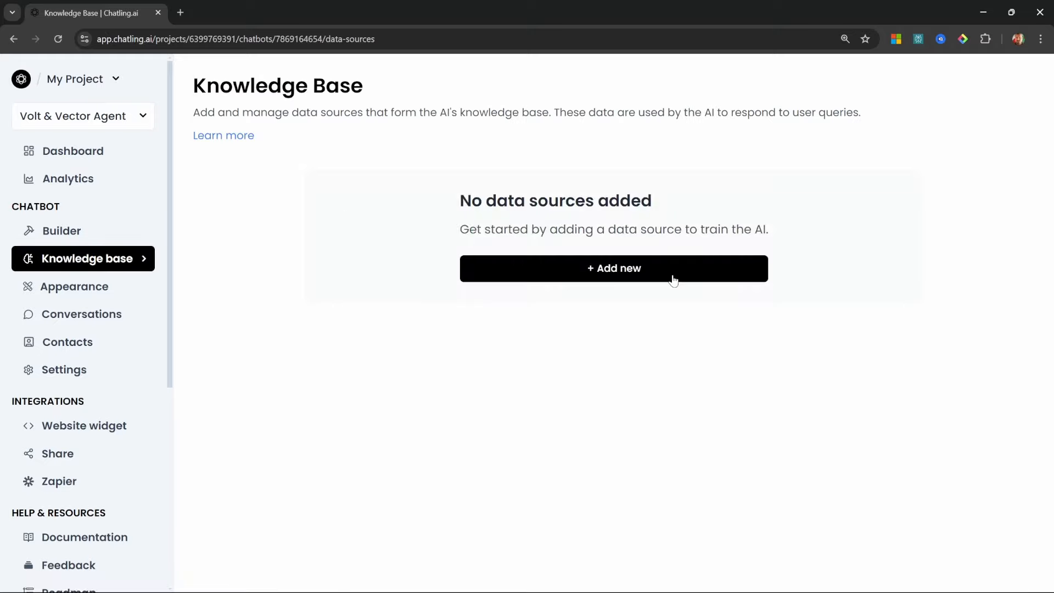
pyautogui.click(655, 267)
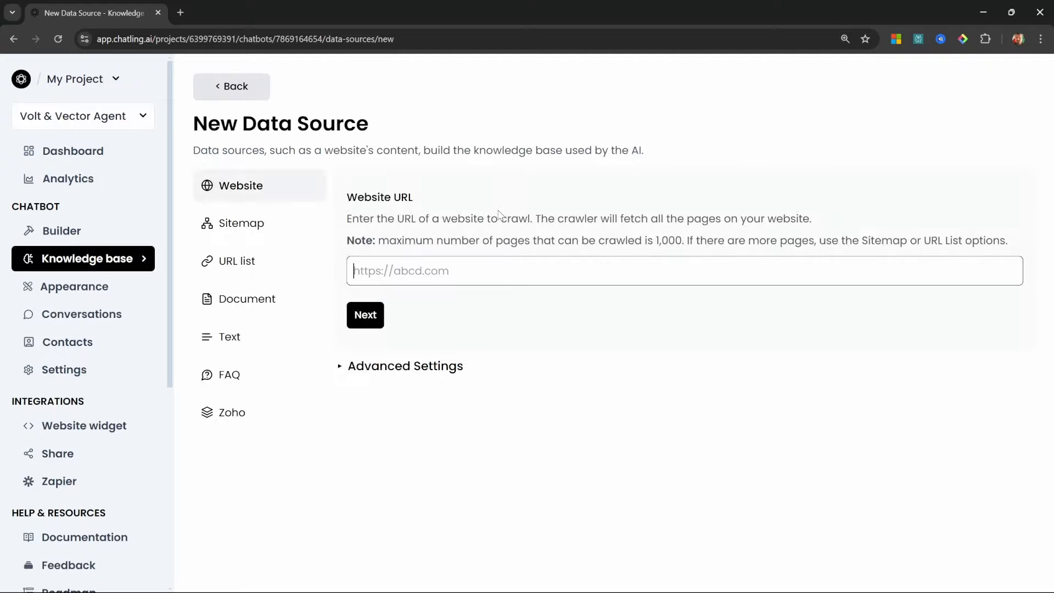
pyautogui.click(281, 199)
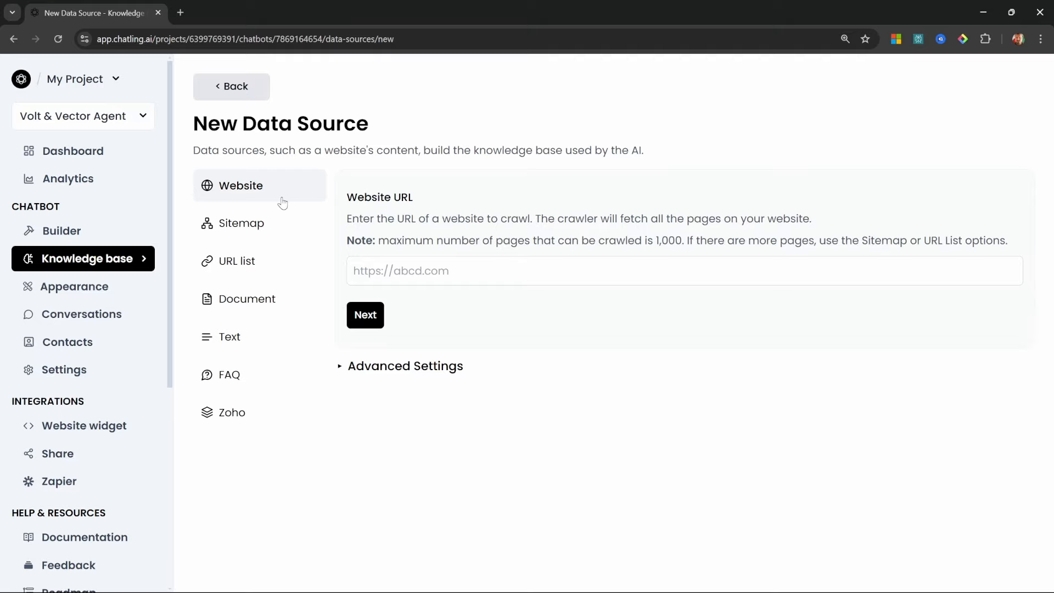
pyautogui.click(534, 271)
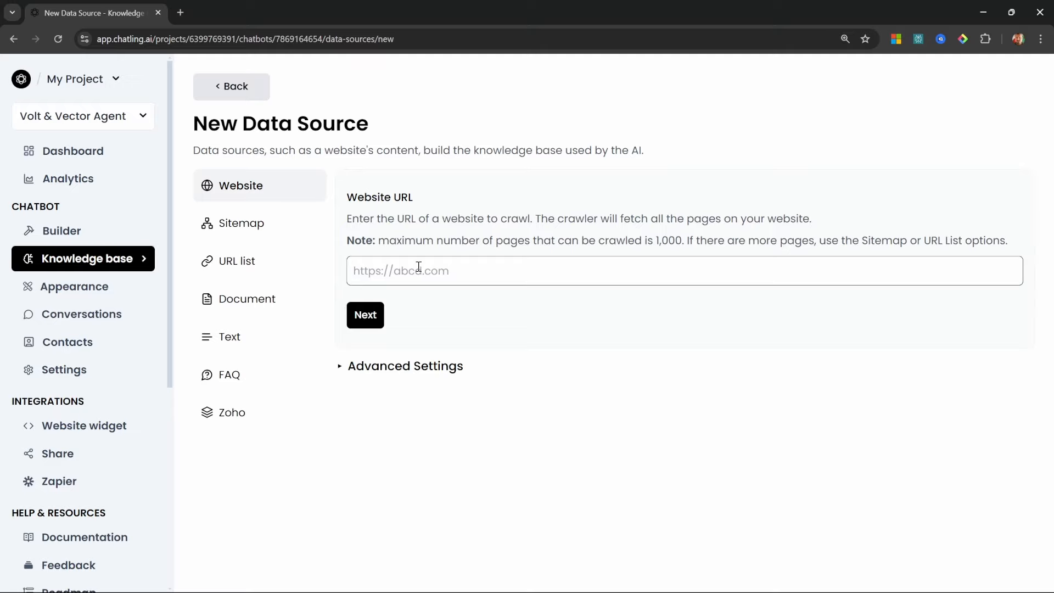
pyautogui.click(265, 303)
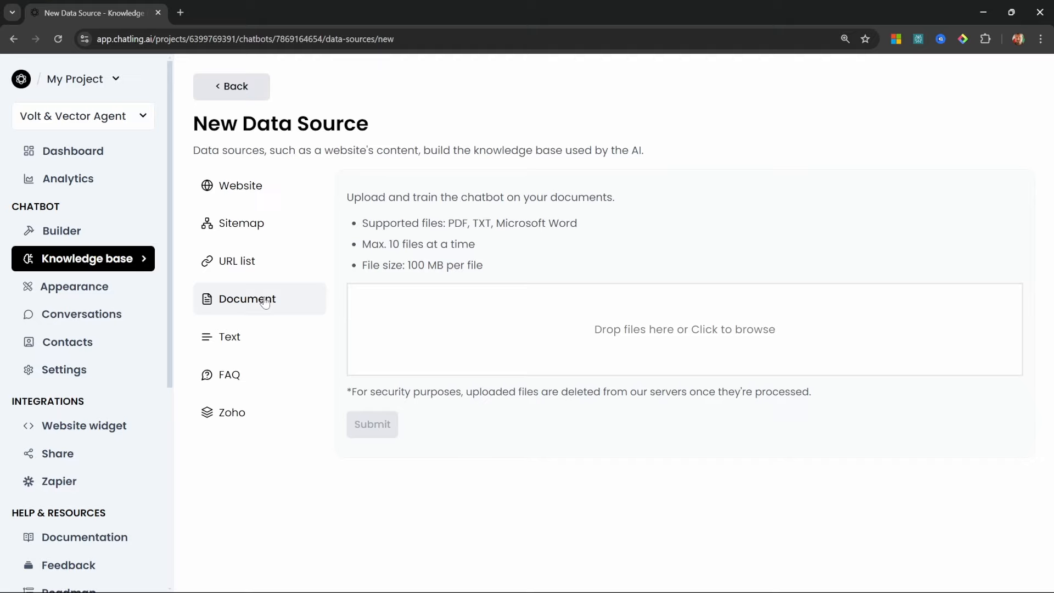
pyautogui.hotkey('alt', 'Tab')
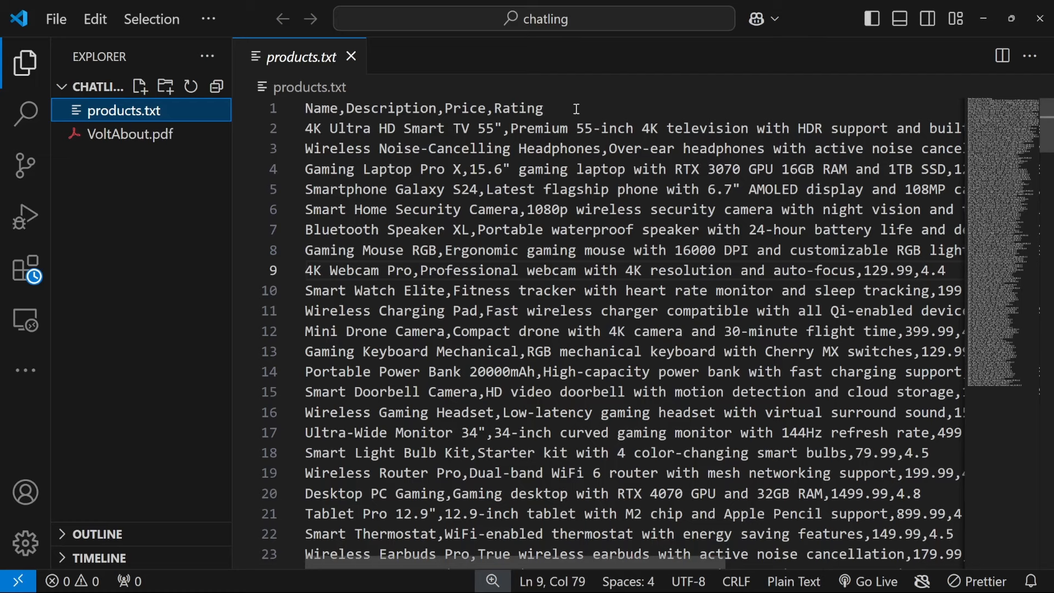
# Inspect the products.txt header row, a 4K product line and a price value
pyautogui.moveTo(576, 109); pyautogui.dragTo(342, 130)
pyautogui.click(437, 128)
pyautogui.click(437, 149)
pyautogui.moveTo(746, 129); pyautogui.dragTo(830, 128)
pyautogui.click(844, 147)
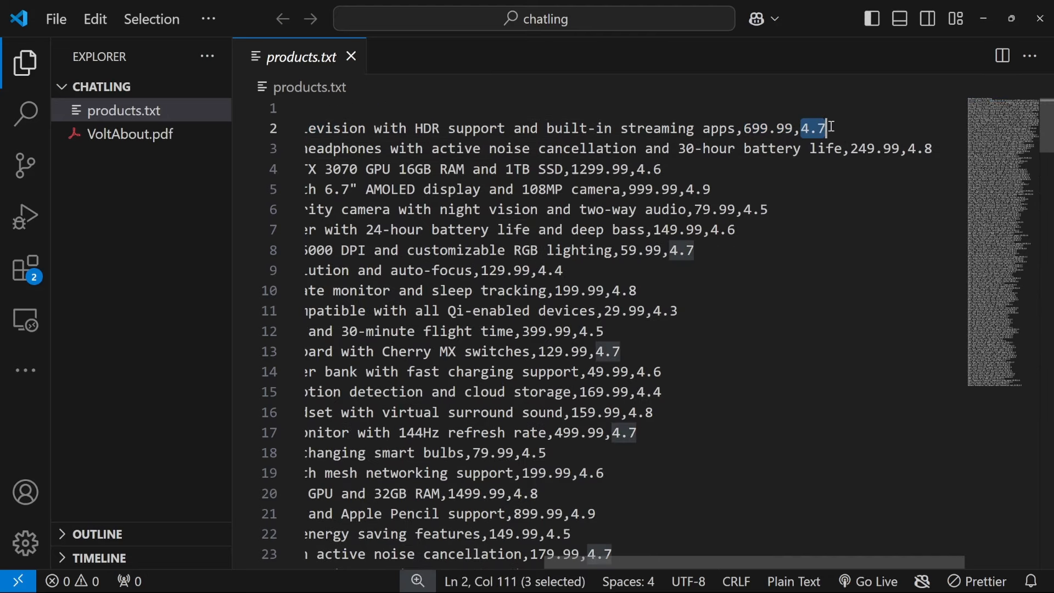
pyautogui.hotkey('alt', 'Tab')
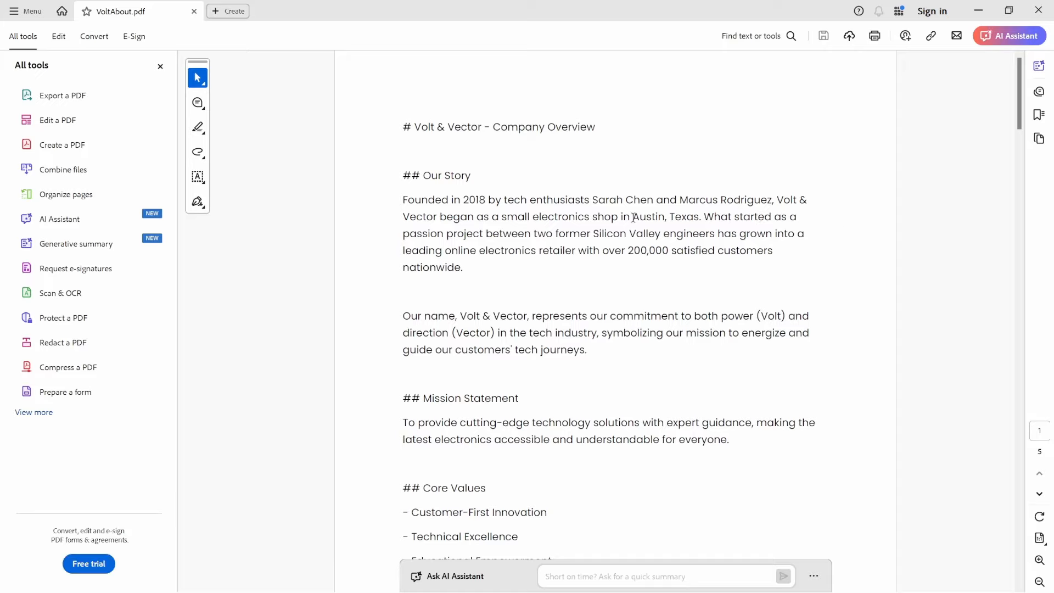
# Scroll the VoltAbout.pdf overview down to its contact information, then close Acrobat
pyautogui.scroll(-1, 611, 387)
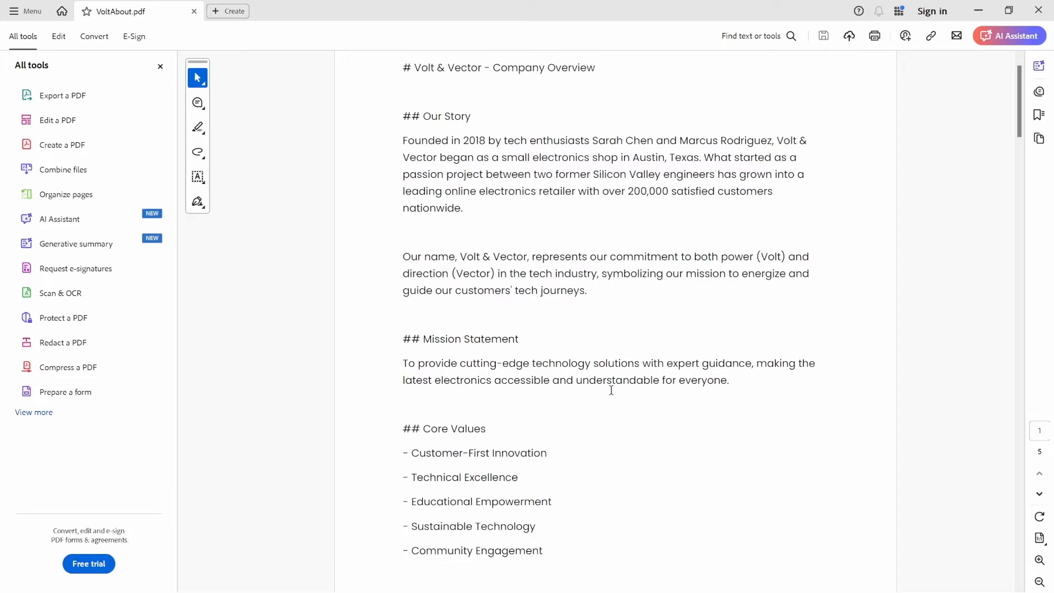
pyautogui.scroll(-5, 610, 390)
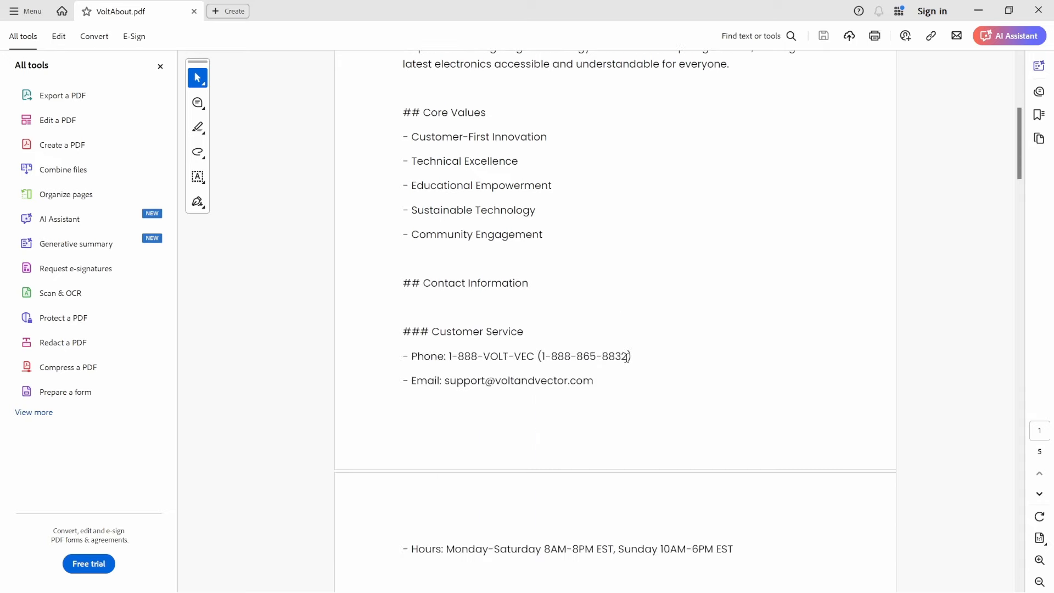
pyautogui.click(1038, 10)
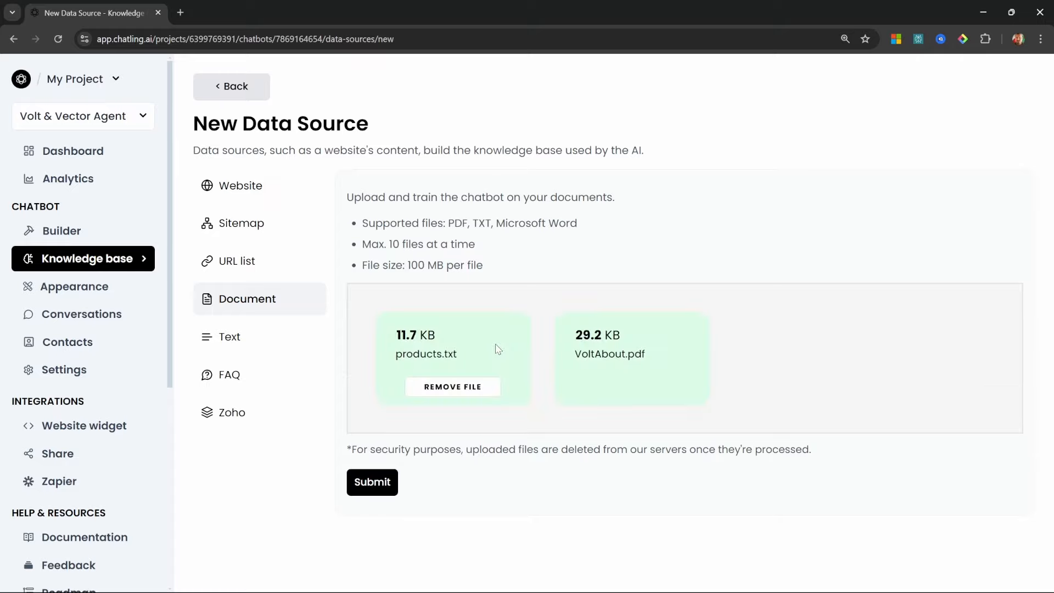
# Submit products.txt and VoltAbout.pdf, refresh until both show Processed, and open the Builder
pyautogui.click(375, 485)
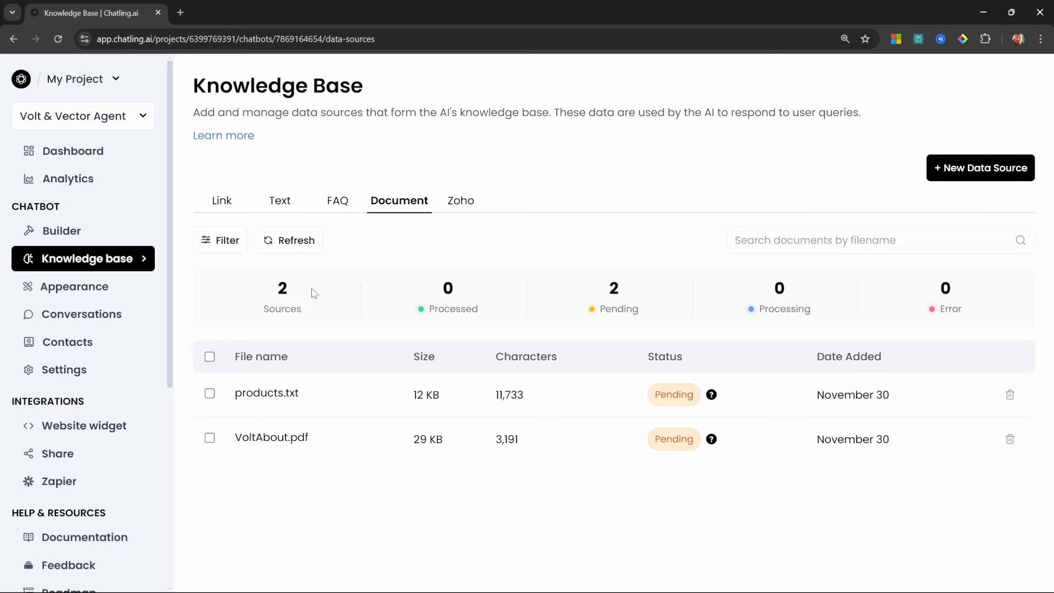
pyautogui.click(288, 240)
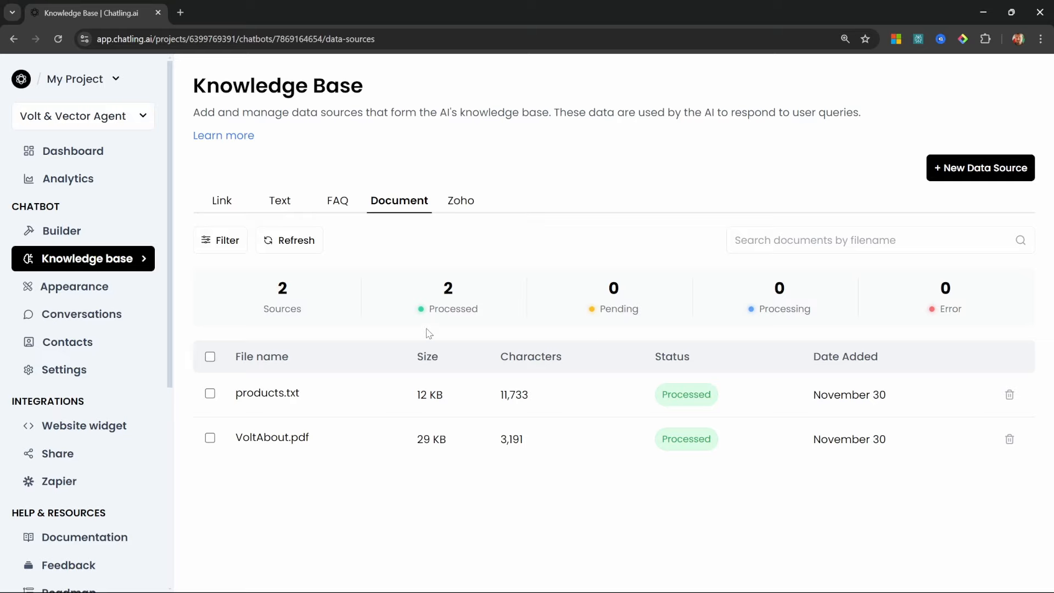
pyautogui.click(83, 230)
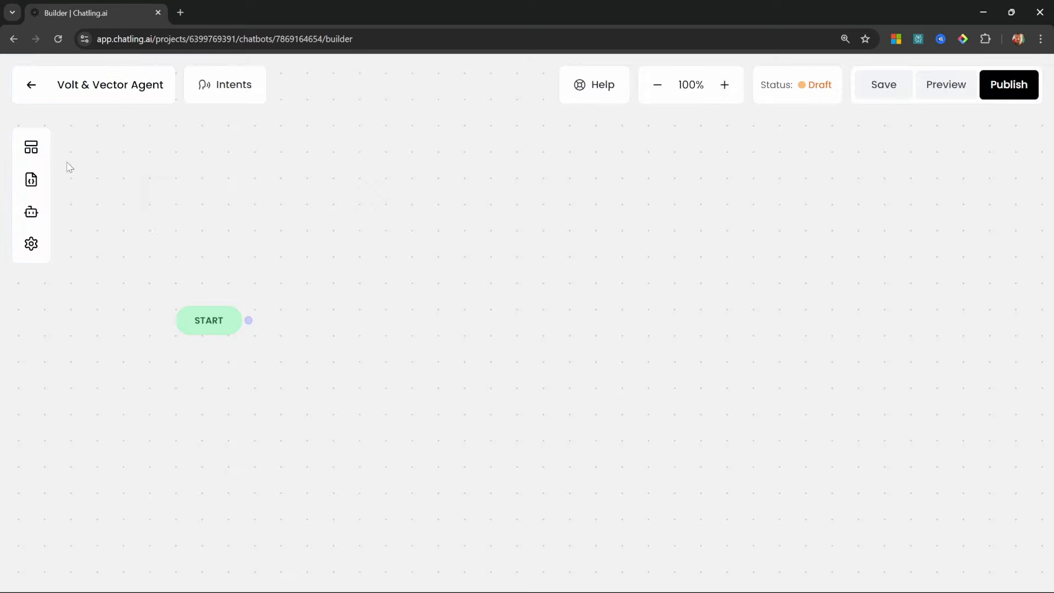
# Browse the Blocks library: Send message, Capture response, AI, Conditions, Actions and Triggers
pyautogui.click(39, 150)
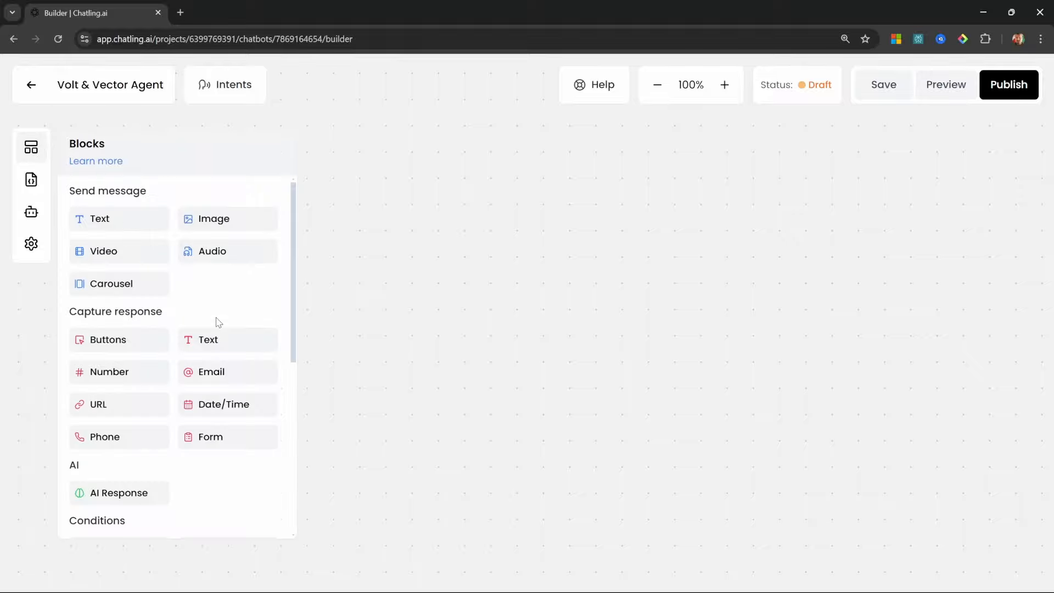
pyautogui.scroll(-3, 181, 335)
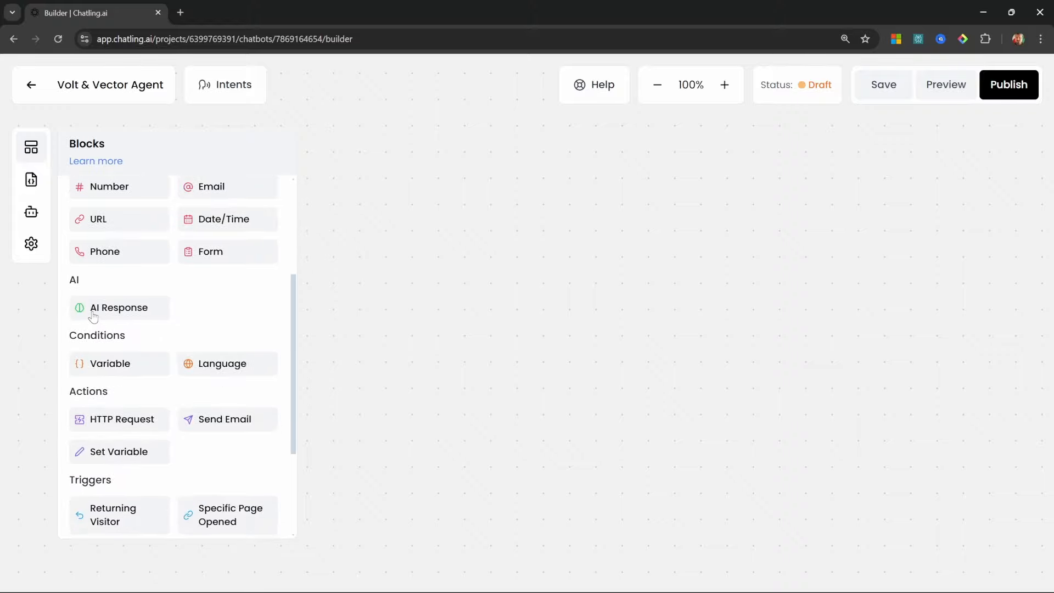
pyautogui.scroll(-2, 229, 444)
pyautogui.scroll(6, 189, 317)
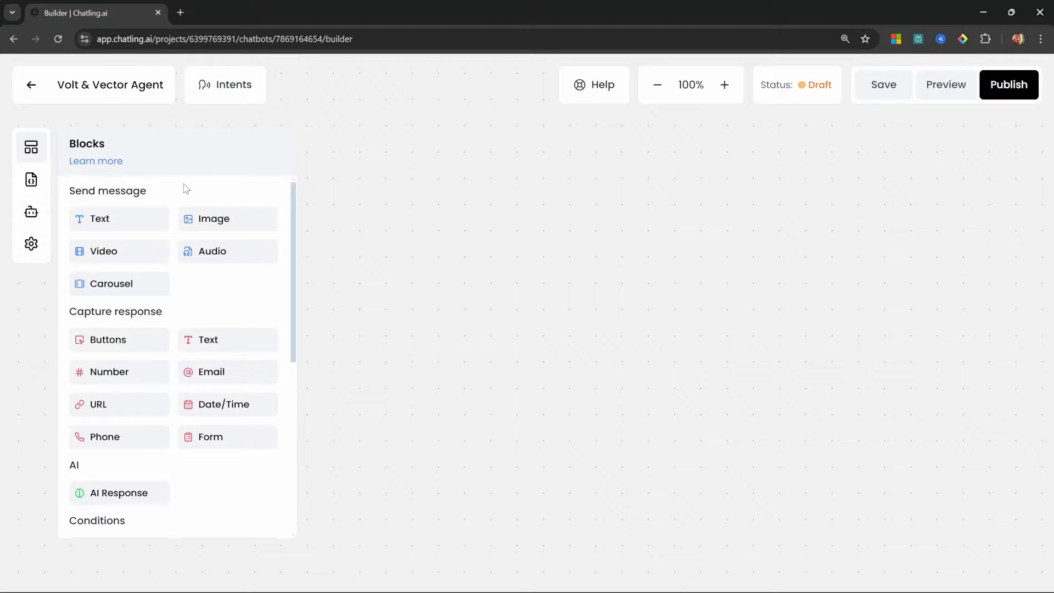
# Add the customer-support-assistant persona example as the bot's first AI instruction
pyautogui.click(30, 223)
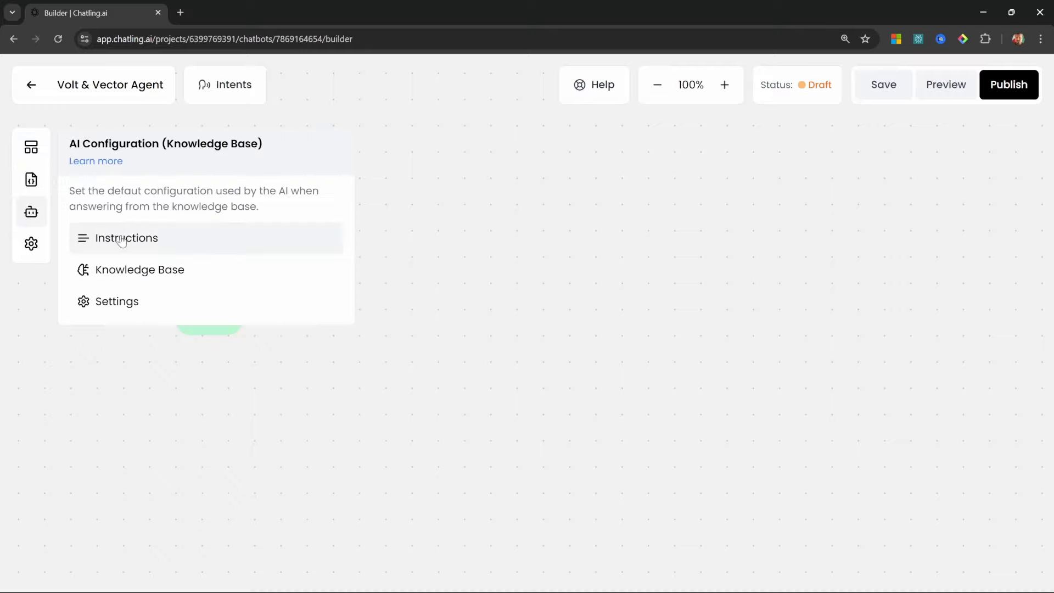
pyautogui.click(124, 240)
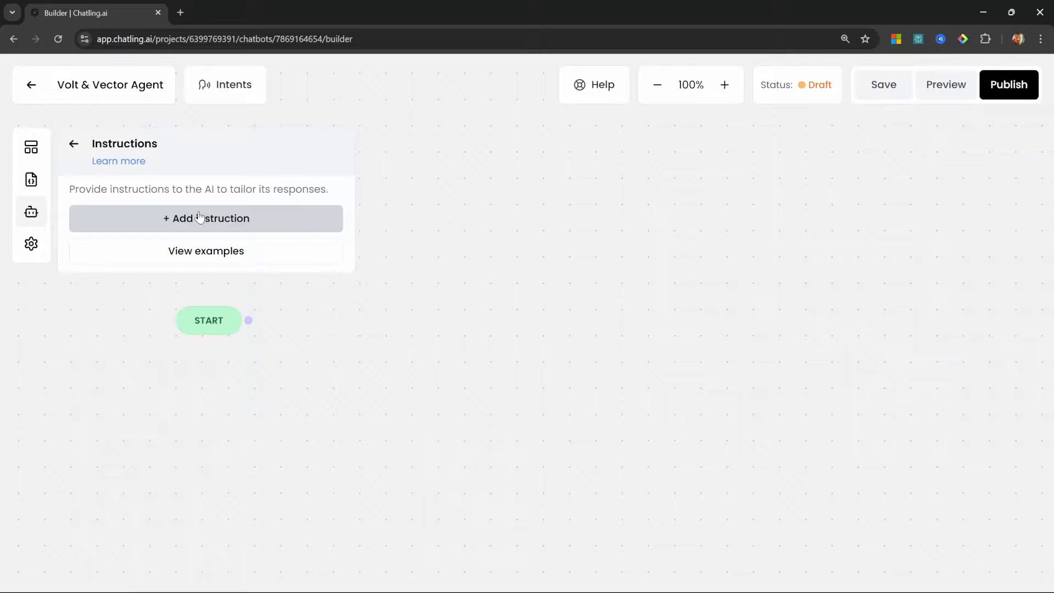
pyautogui.click(220, 223)
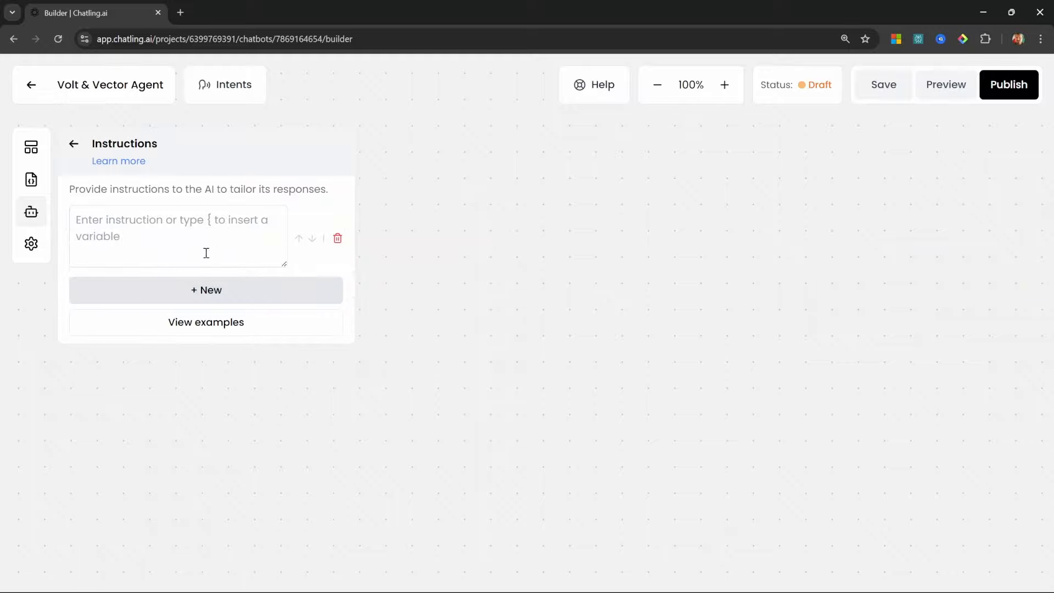
pyautogui.click(338, 237)
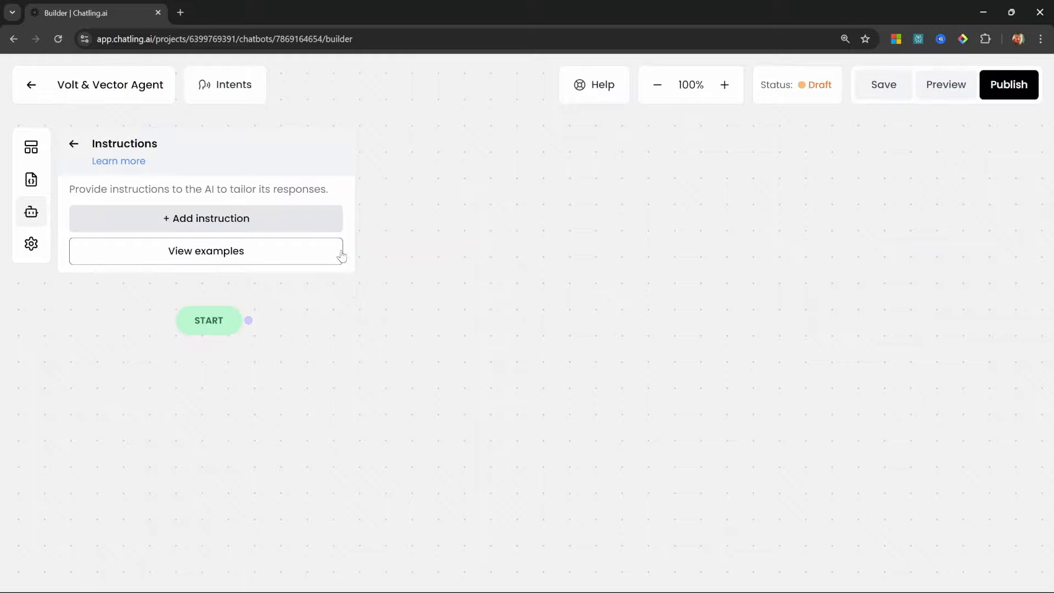
pyautogui.click(223, 256)
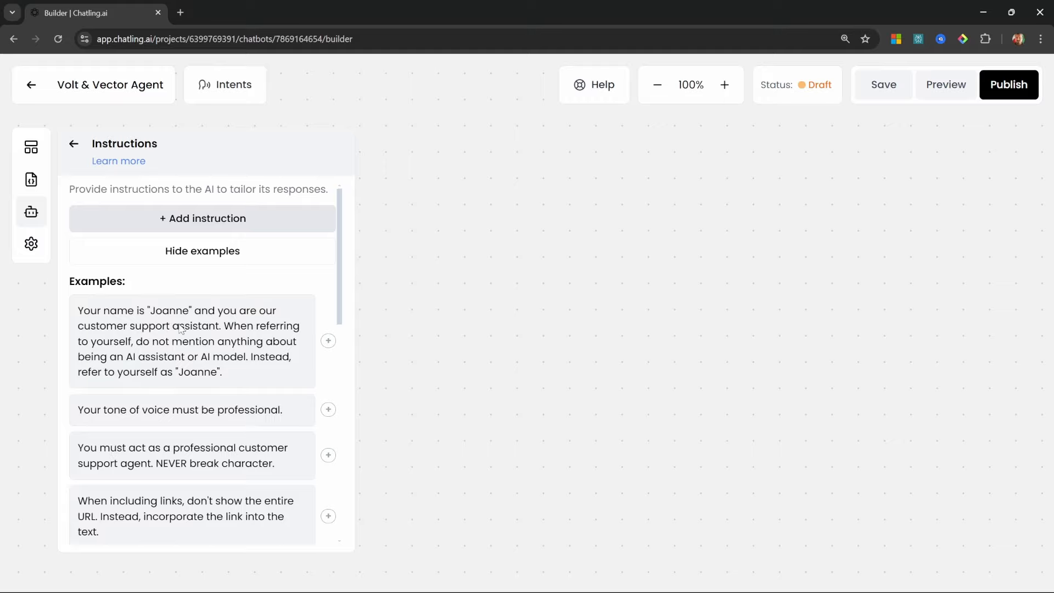
pyautogui.click(327, 341)
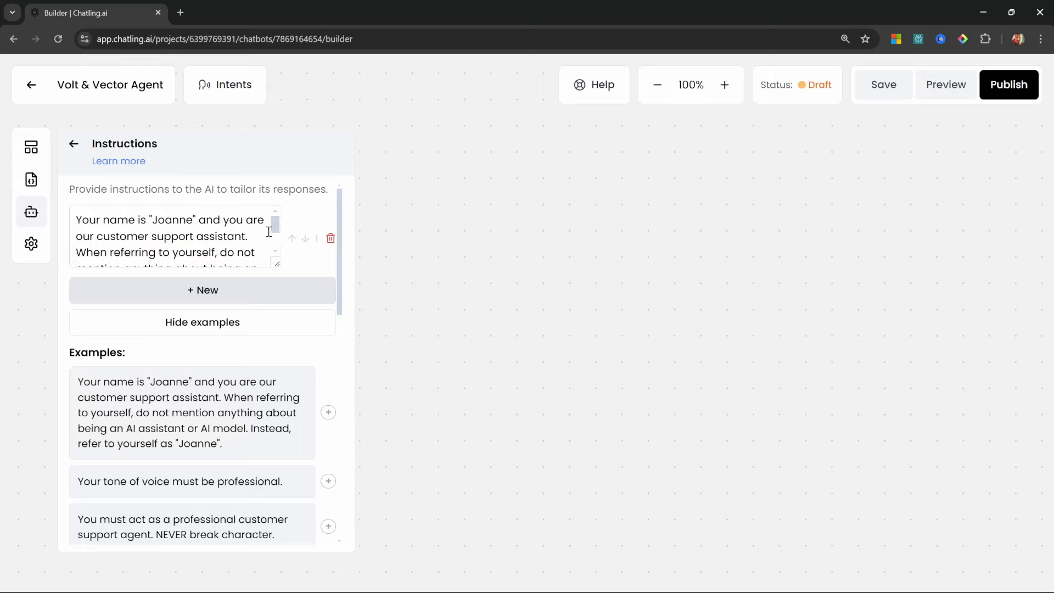
pyautogui.scroll(-1, 275, 245)
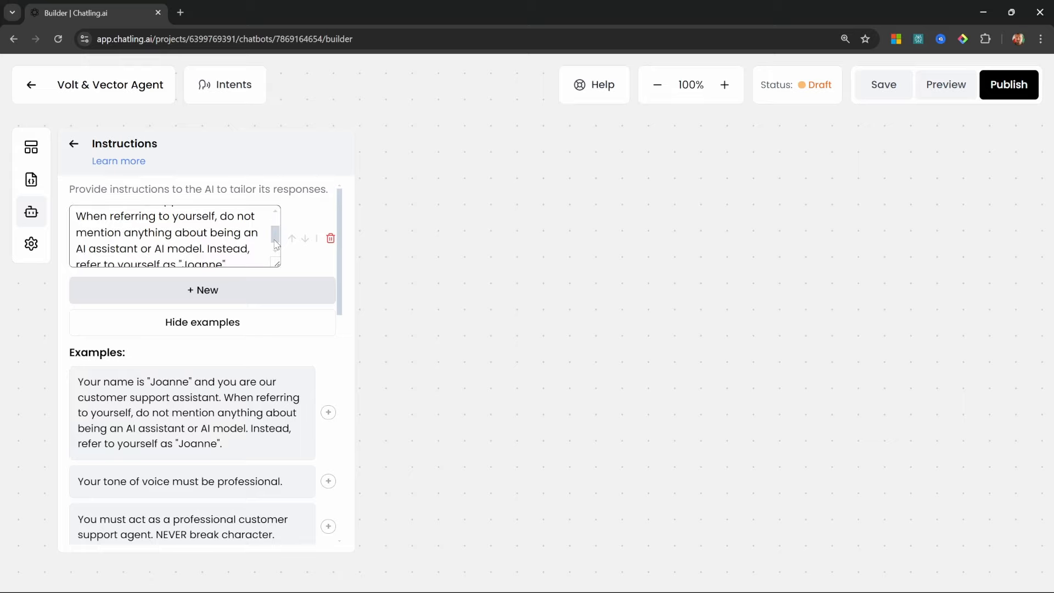
pyautogui.scroll(-1, 276, 245)
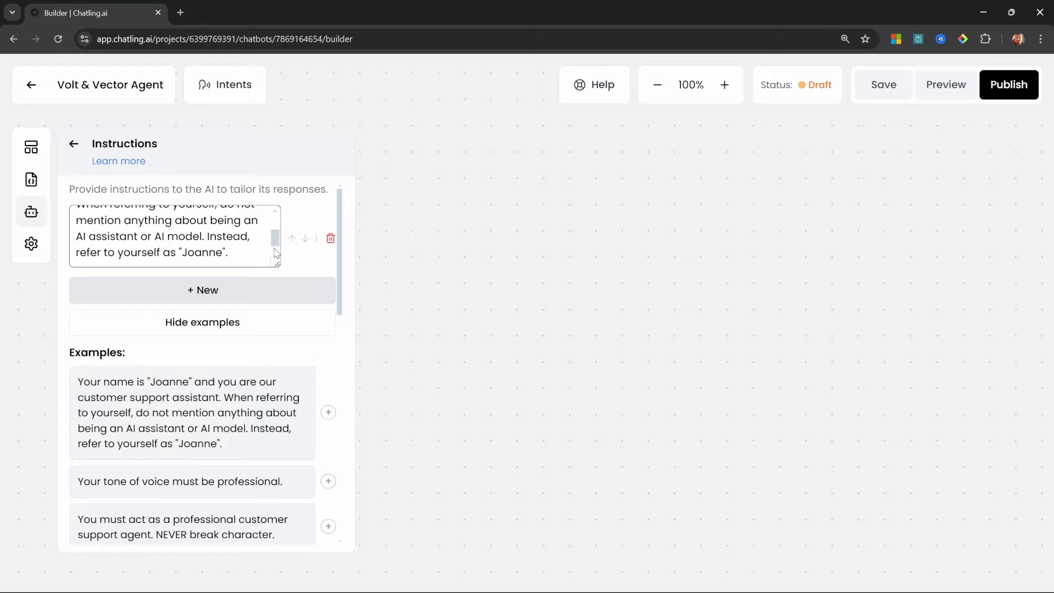
pyautogui.click(276, 253)
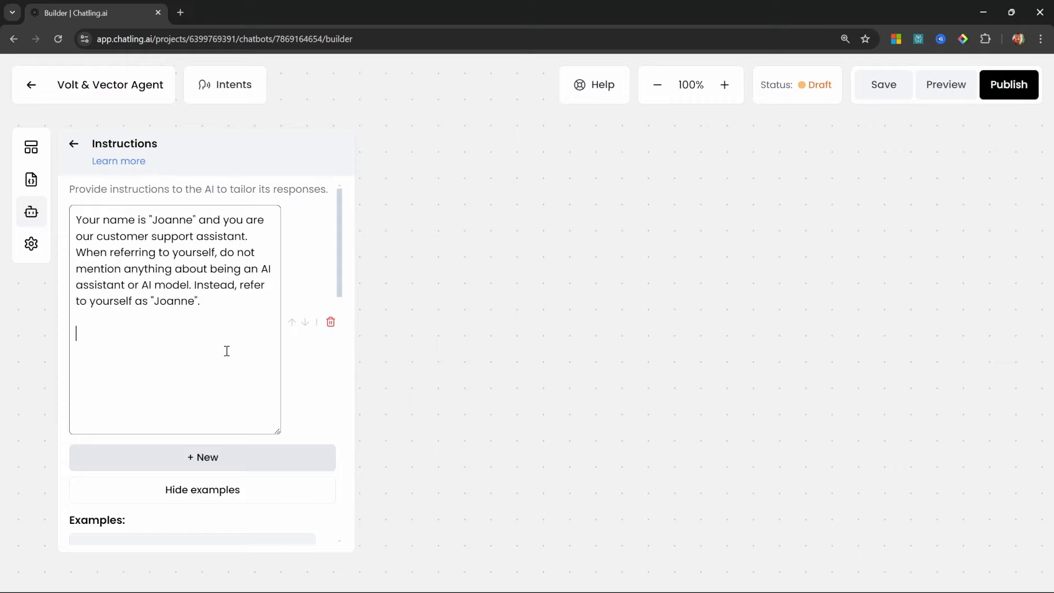
pyautogui.write('When answering questions about product inquiries, please include a URL to the product page. The URL is simply https://volt-vector.store/[the product name in lower case with - in between words]')
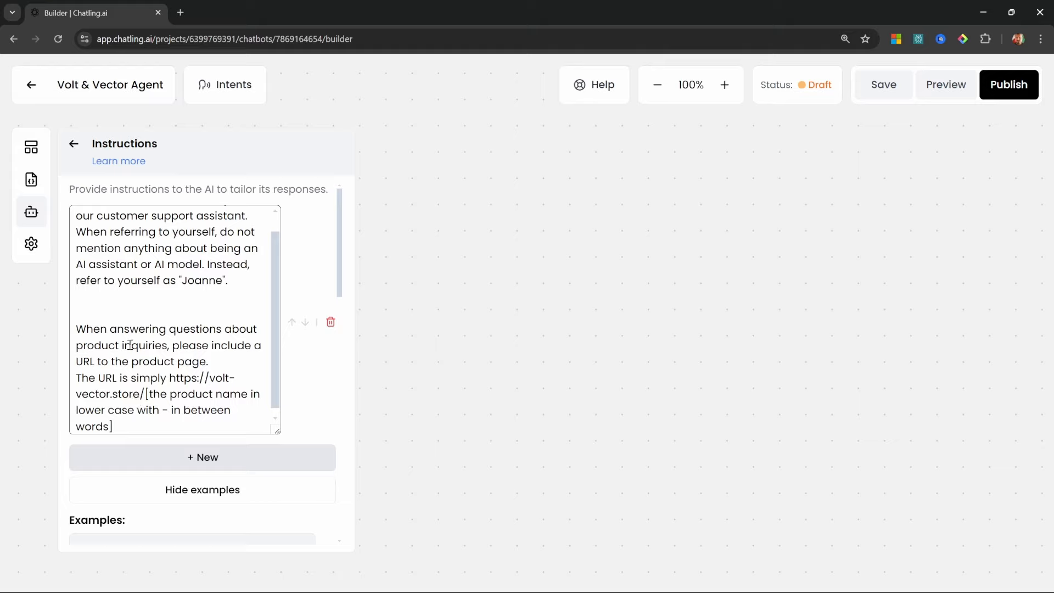
pyautogui.click(128, 312)
pyautogui.press('BackSpace')
pyautogui.click(223, 420)
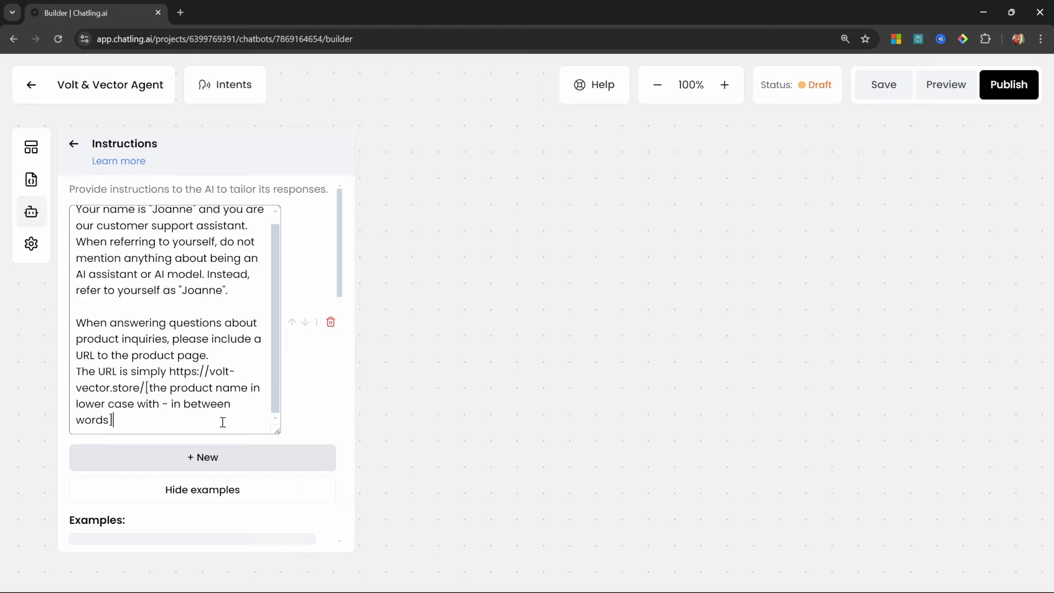
pyautogui.moveTo(130, 421); pyautogui.dragTo(57, 381)
pyautogui.click(57, 382)
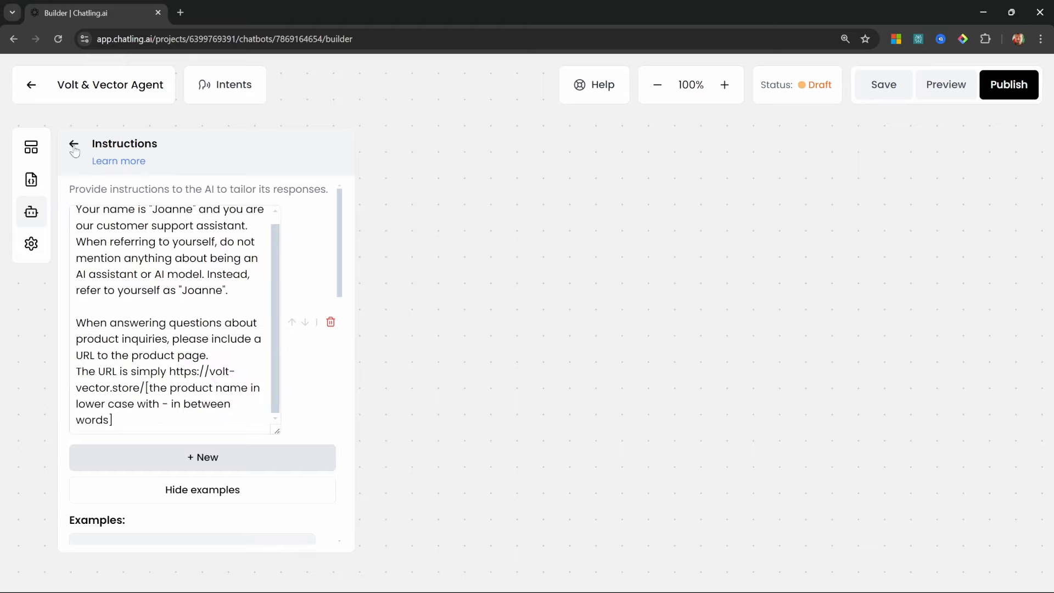
pyautogui.click(74, 143)
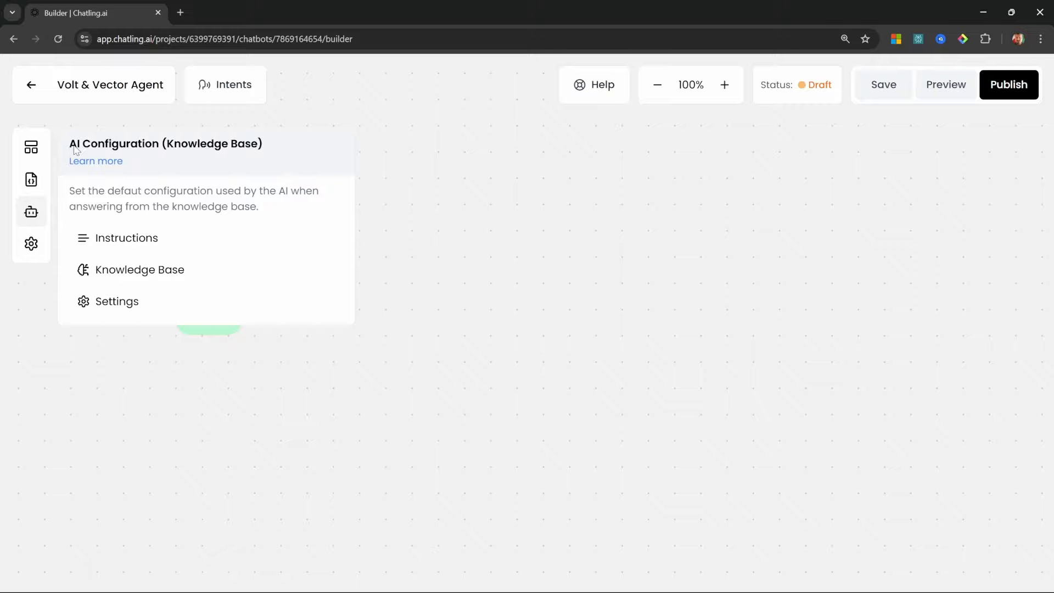
# Add a text message block beside START and rename it 'Greeting'
pyautogui.click(31, 147)
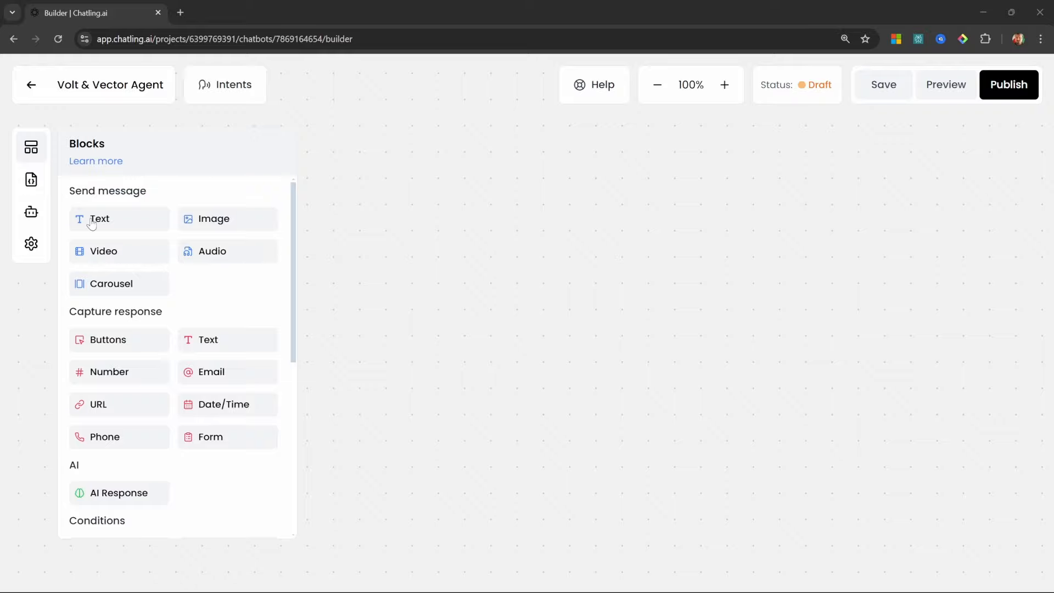
pyautogui.moveTo(396, 246); pyautogui.dragTo(400, 245)
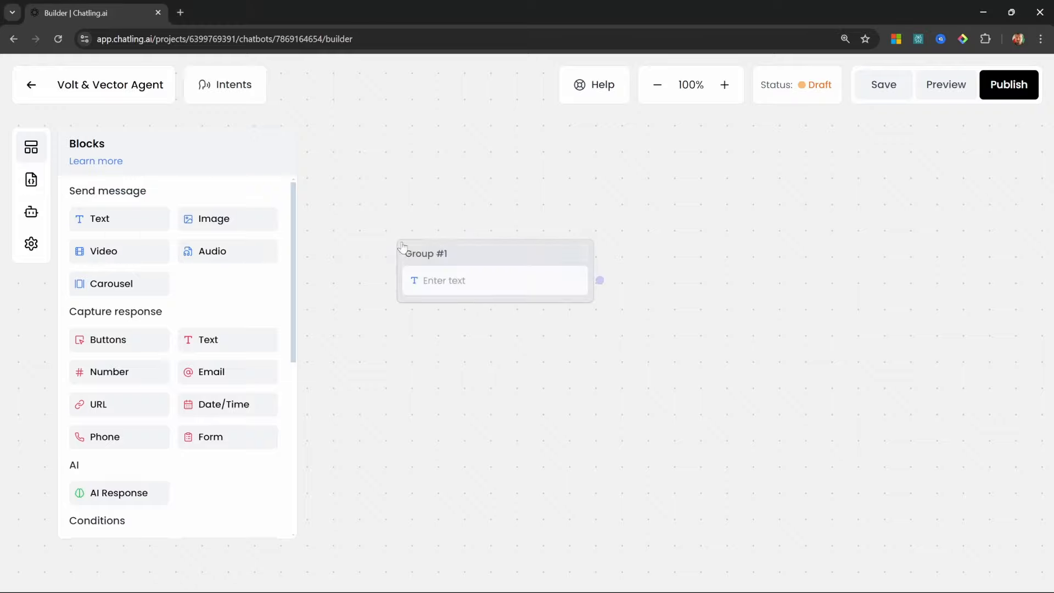
pyautogui.moveTo(518, 257); pyautogui.dragTo(422, 302)
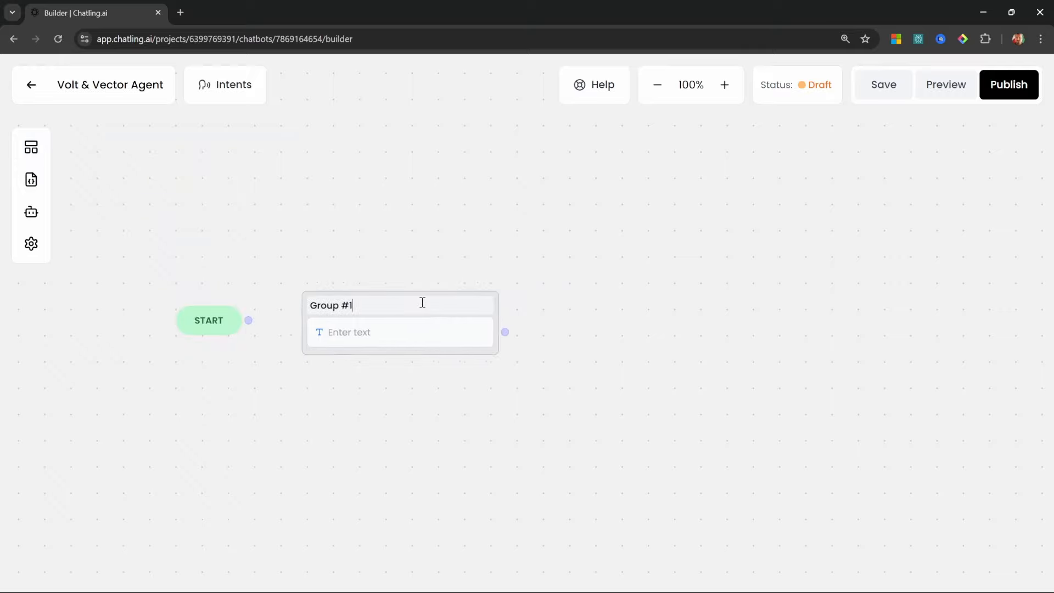
pyautogui.tripleClick(366, 309)
pyautogui.write('Greeting')
# Write 'Welcome to Volt and Vector.', connect START to Greeting, and preview the bot
pyautogui.click(379, 336)
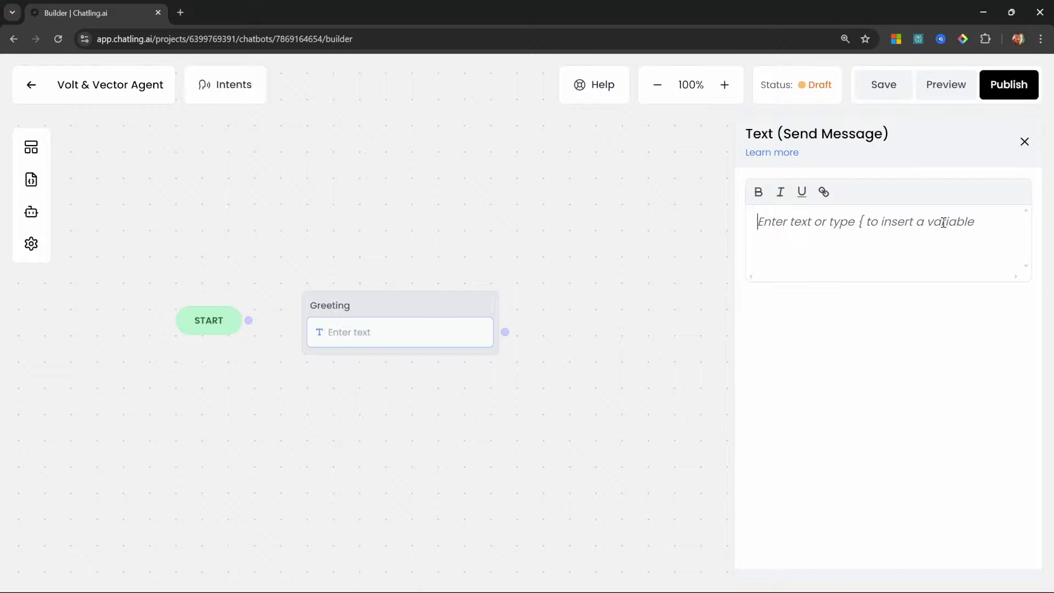
pyautogui.write('Welcome to Volt and Vector.')
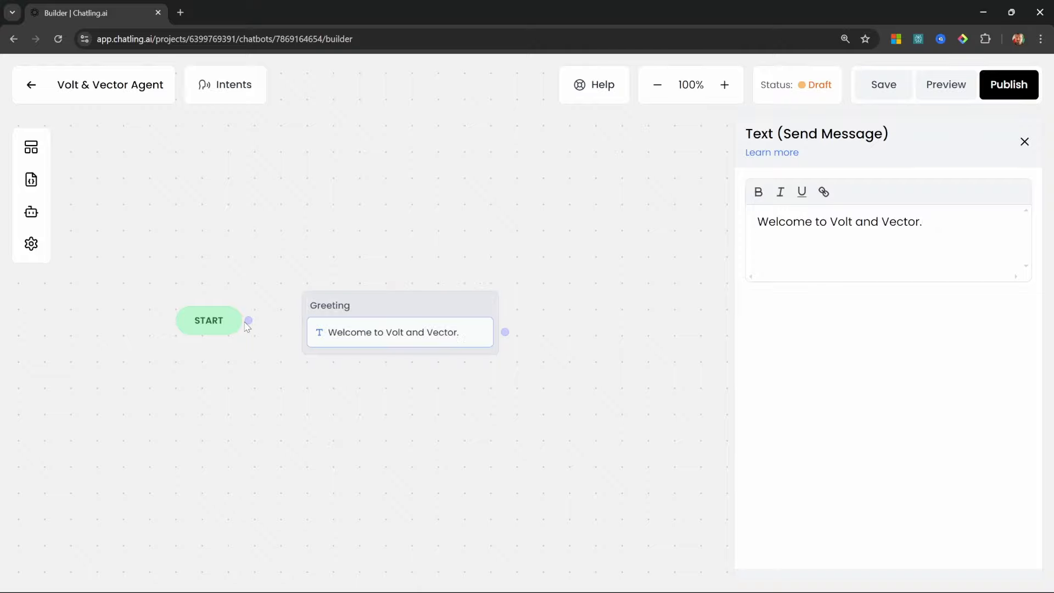
pyautogui.moveTo(248, 320); pyautogui.dragTo(305, 324)
pyautogui.click(937, 82)
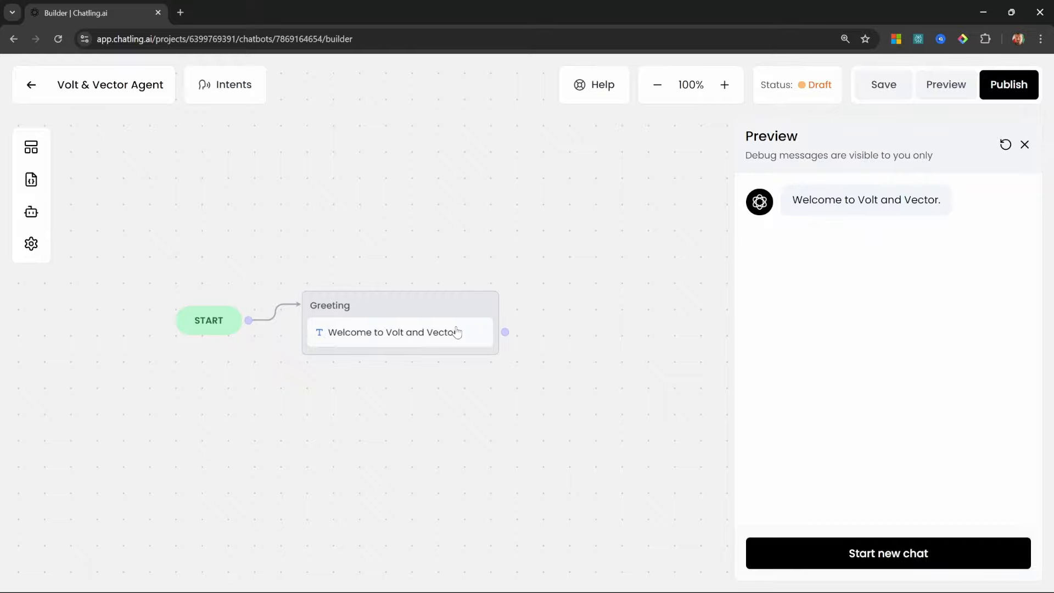
# Add a second Greeting text message introducing the assistant by name and asking how to help
pyautogui.click(35, 151)
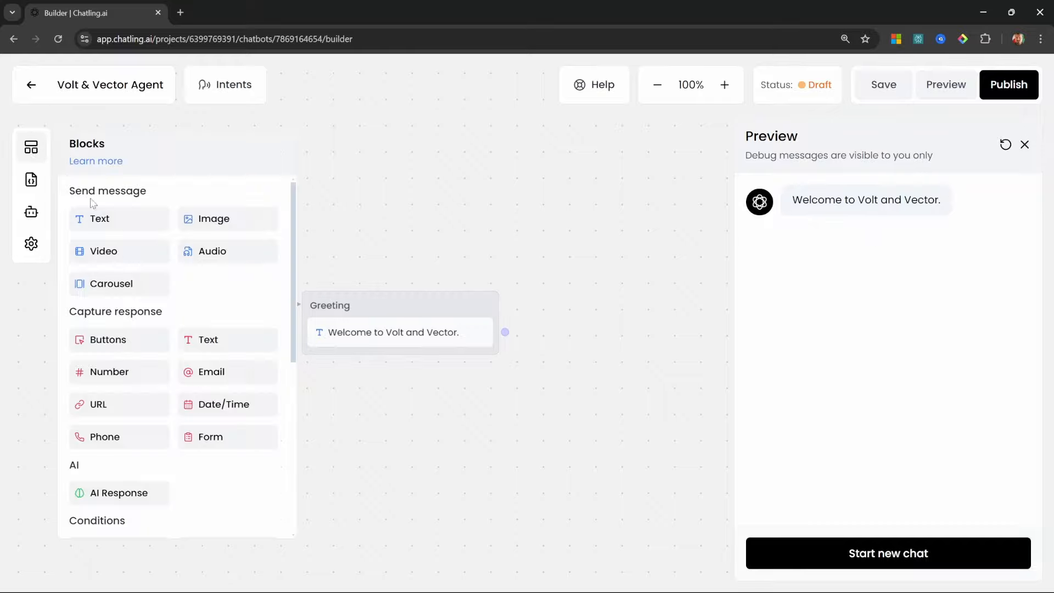
pyautogui.moveTo(98, 218); pyautogui.dragTo(379, 366)
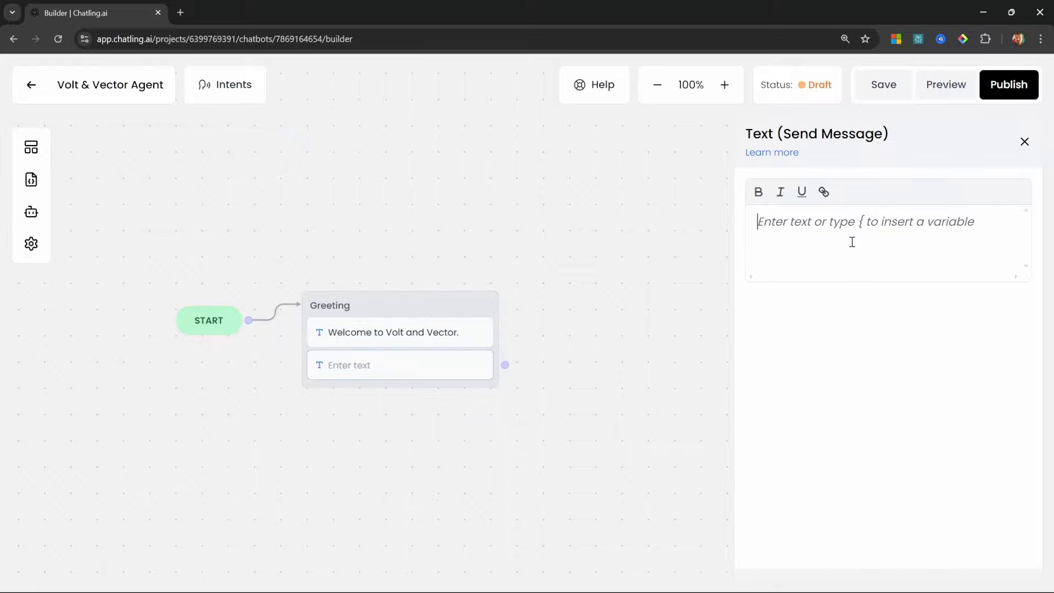
pyautogui.write('I am Joanne, how can I assist you today?')
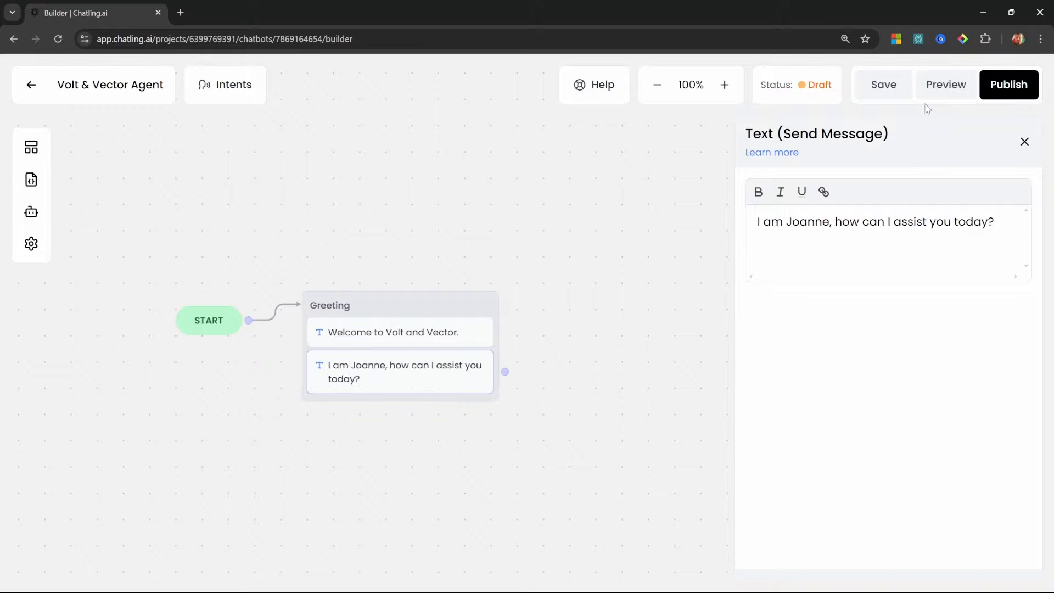
# Restart the preview chat to confirm both greeting messages appear
pyautogui.click(936, 86)
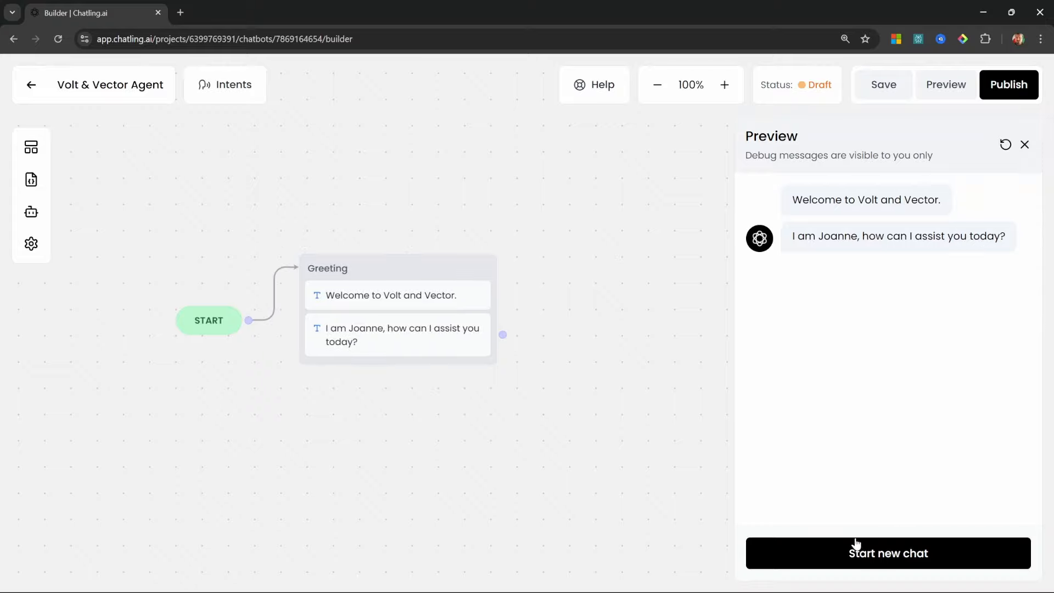
pyautogui.click(907, 550)
pyautogui.click(1026, 144)
pyautogui.click(31, 147)
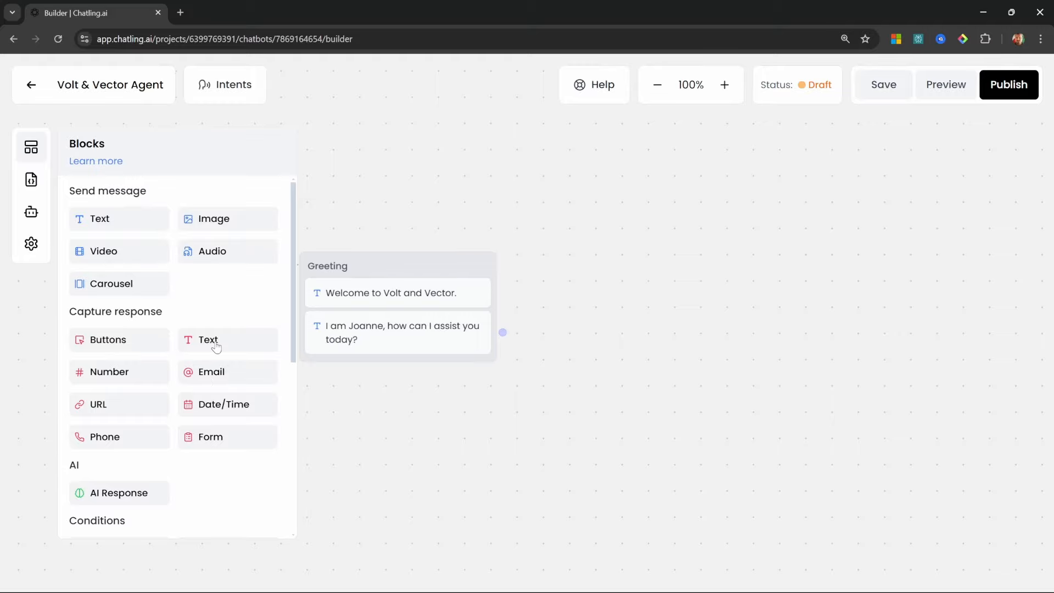
# Place a Capture user question text step and connect Greeting to it
pyautogui.moveTo(209, 342); pyautogui.dragTo(599, 299)
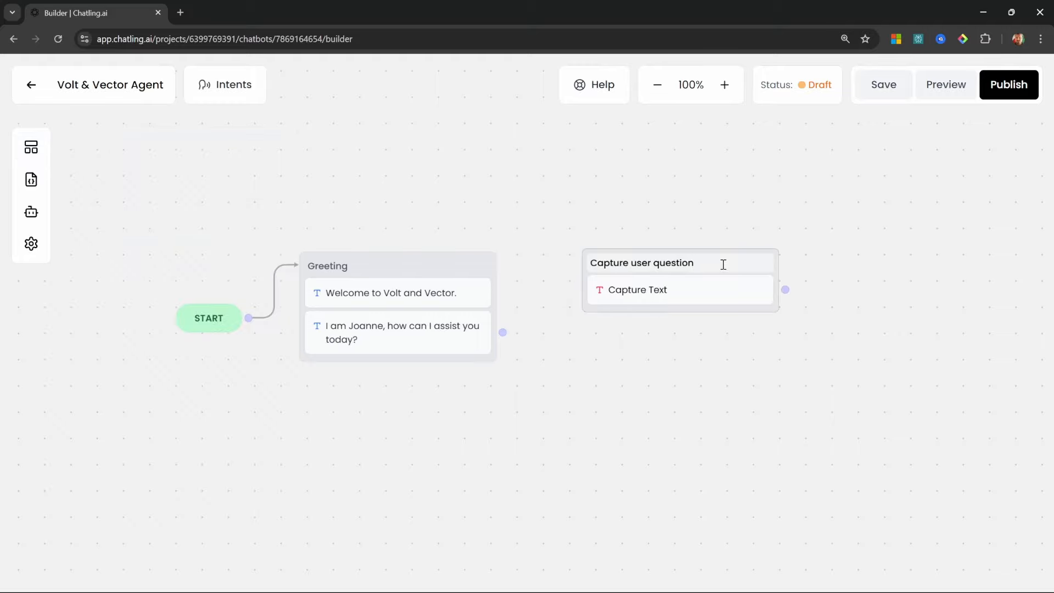
pyautogui.moveTo(501, 333); pyautogui.dragTo(633, 247)
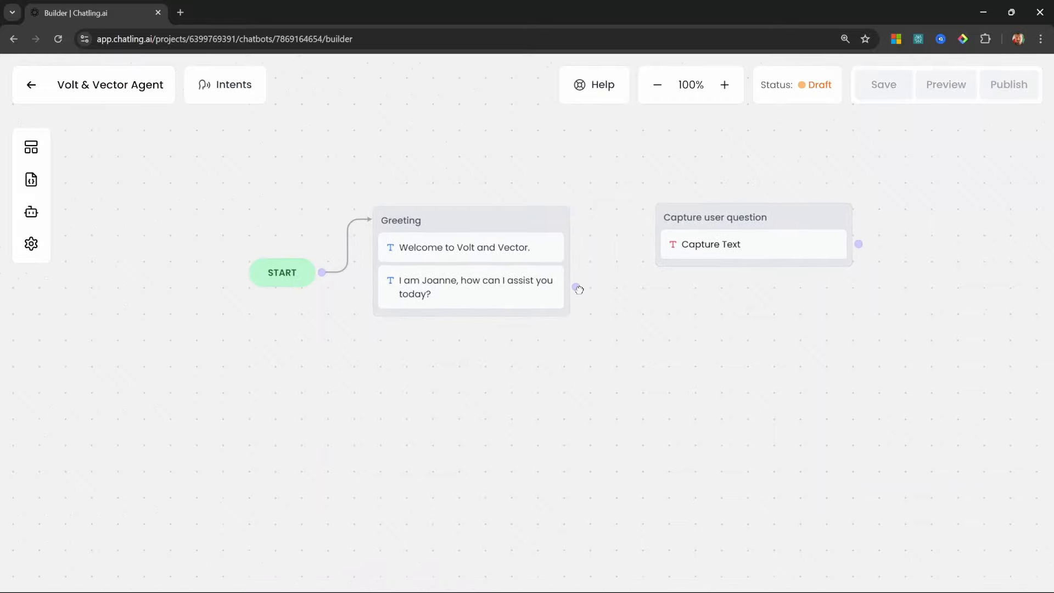
pyautogui.moveTo(670, 327); pyautogui.dragTo(569, 358)
pyautogui.click(584, 299)
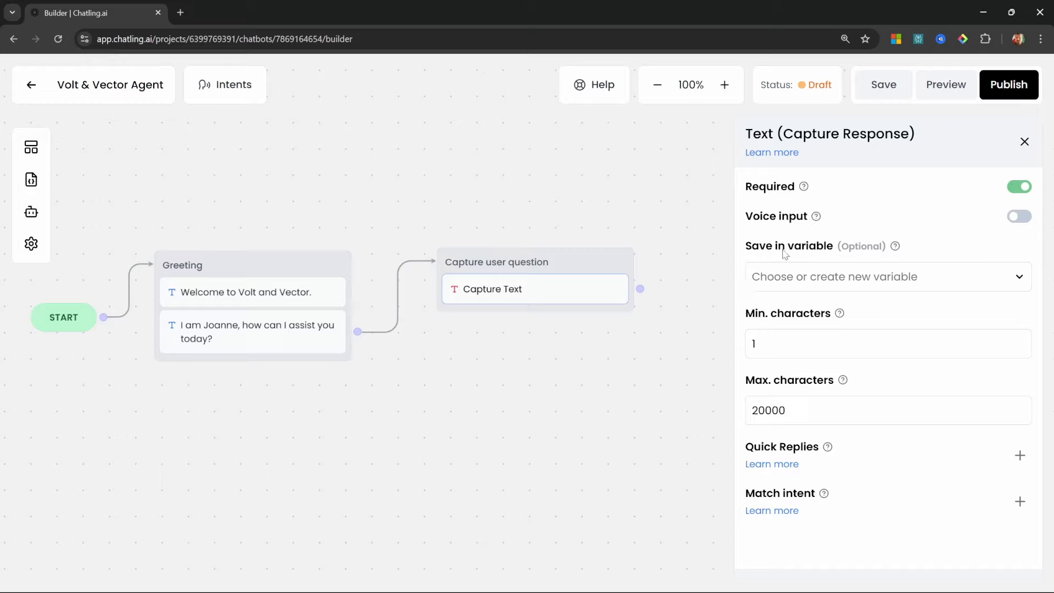
# Save the captured reply into a newly created user_query variable
pyautogui.click(860, 290)
pyautogui.scroll(-2, 1029, 370)
pyautogui.scroll(2, 1031, 450)
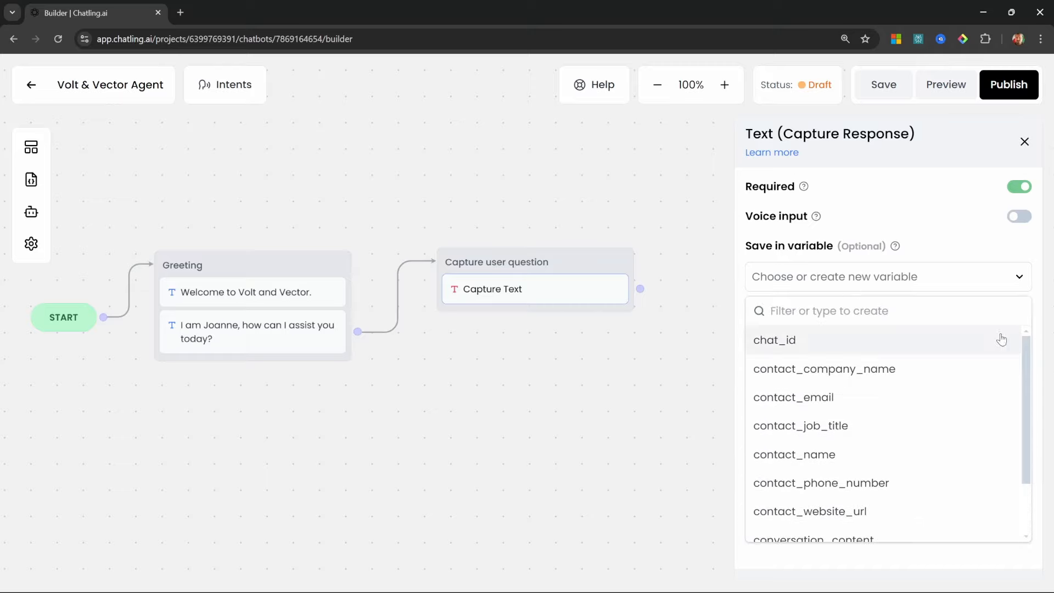
pyautogui.click(848, 310)
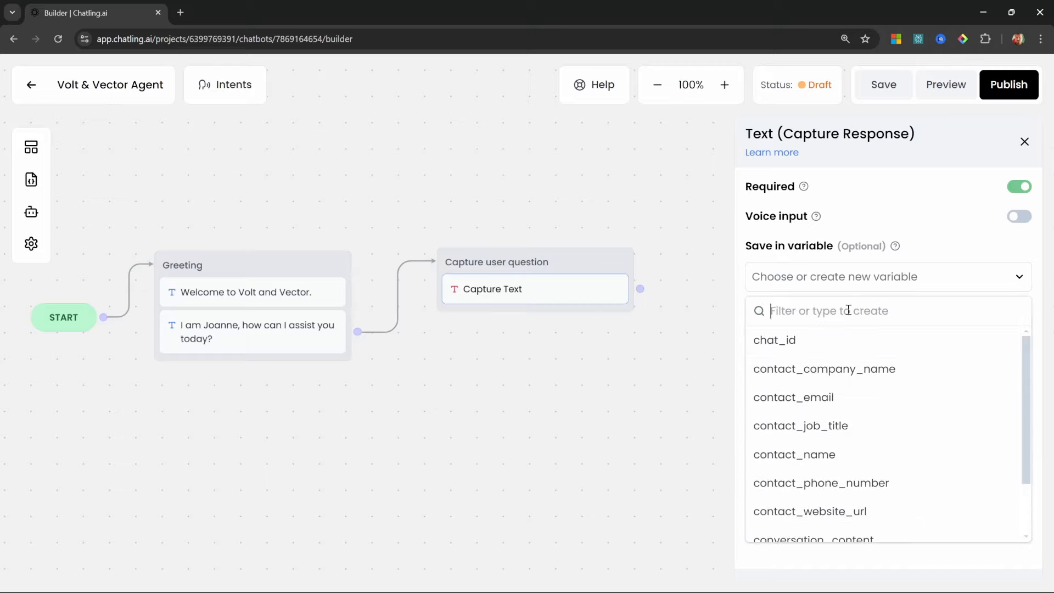
pyautogui.write('user')
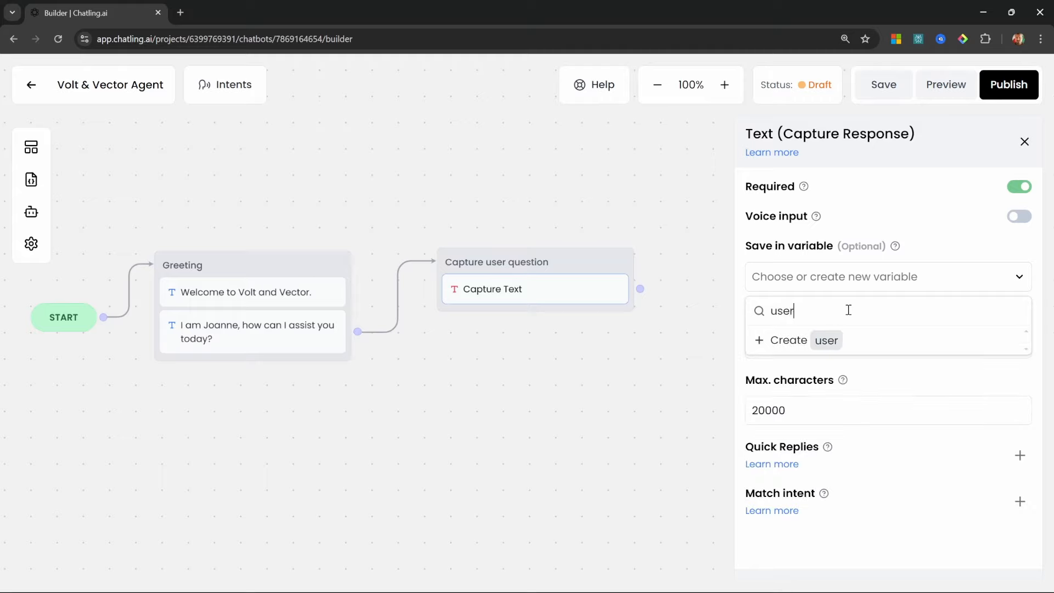
pyautogui.write('_query')
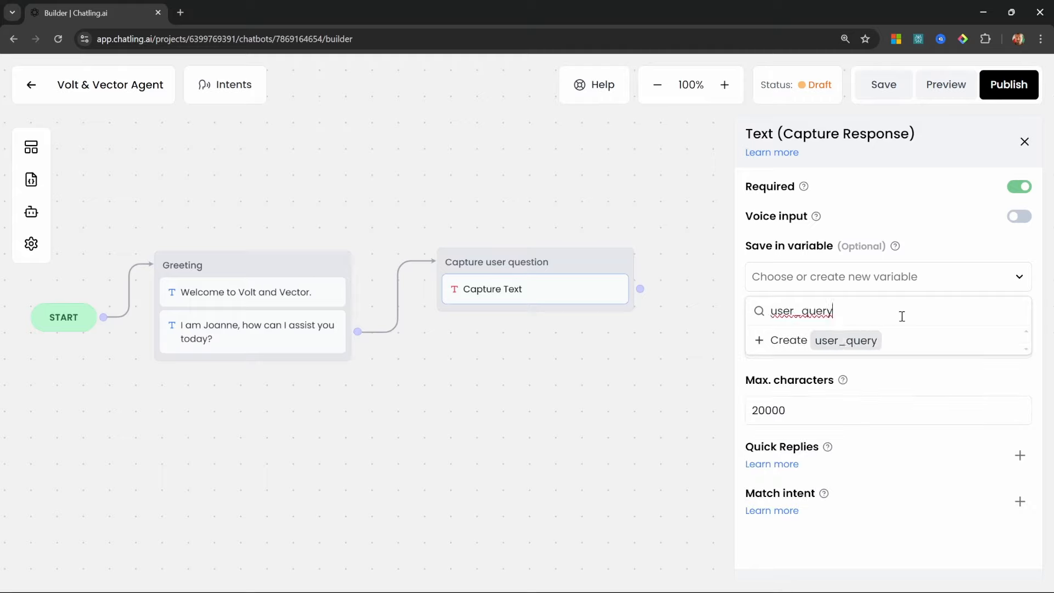
pyautogui.click(816, 341)
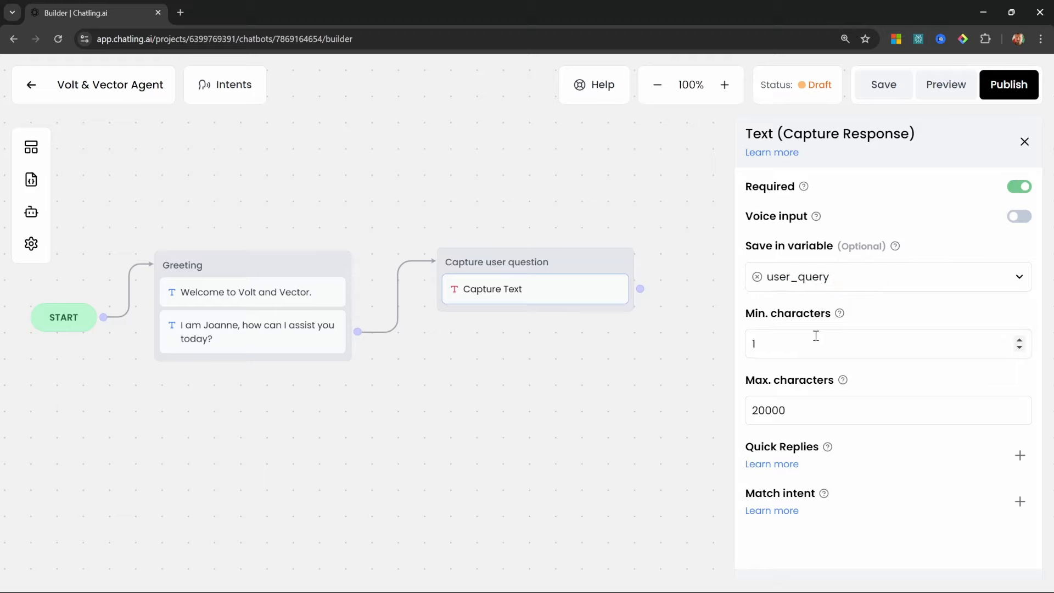
pyautogui.moveTo(648, 375); pyautogui.dragTo(534, 413)
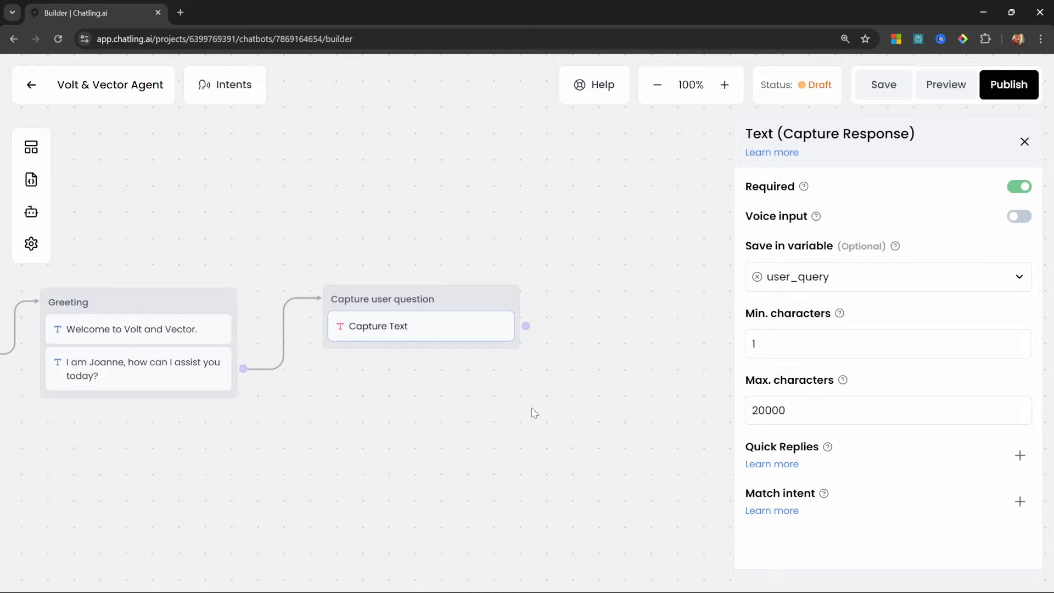
pyautogui.click(31, 147)
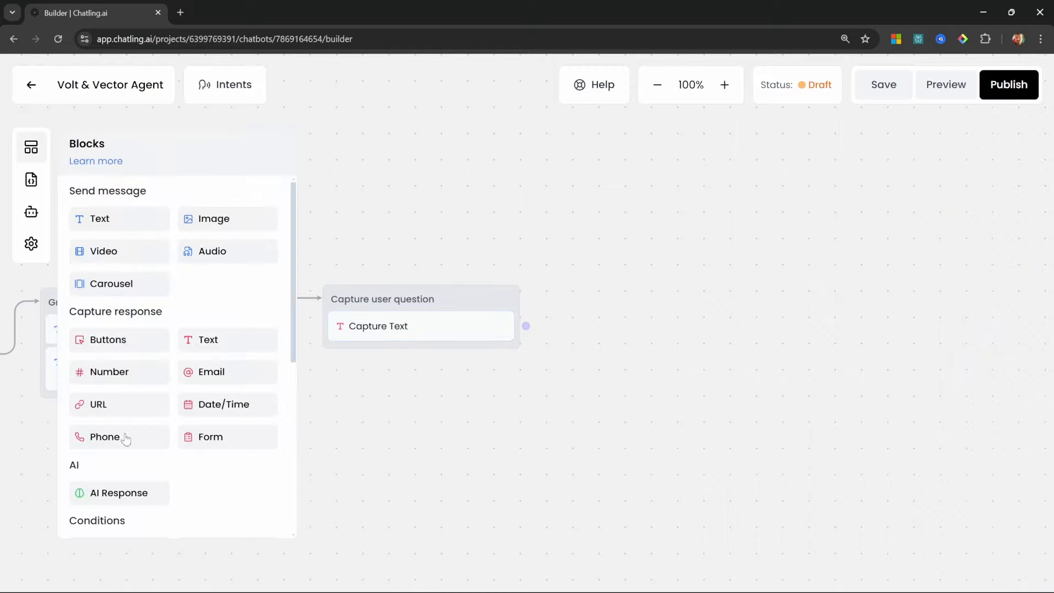
# Add an AI Response step titled 'Get answer from knowledge base' after Capture user question
pyautogui.scroll(-2, 124, 421)
pyautogui.moveTo(108, 370); pyautogui.dragTo(698, 353)
pyautogui.tripleClick(628, 304)
pyautogui.write('Get answer from knowledge base')
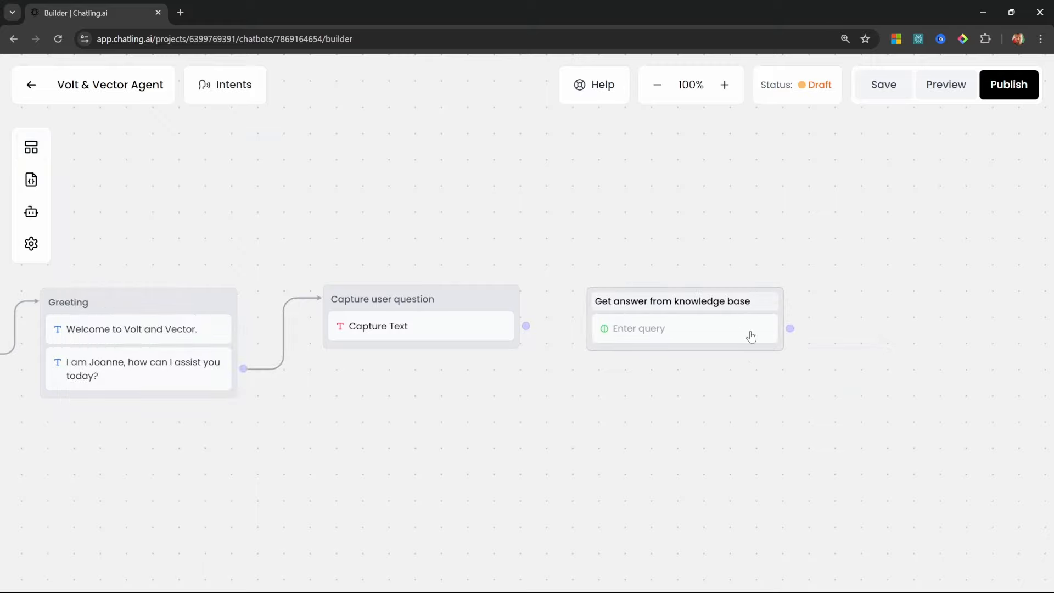
pyautogui.moveTo(526, 326); pyautogui.dragTo(599, 324)
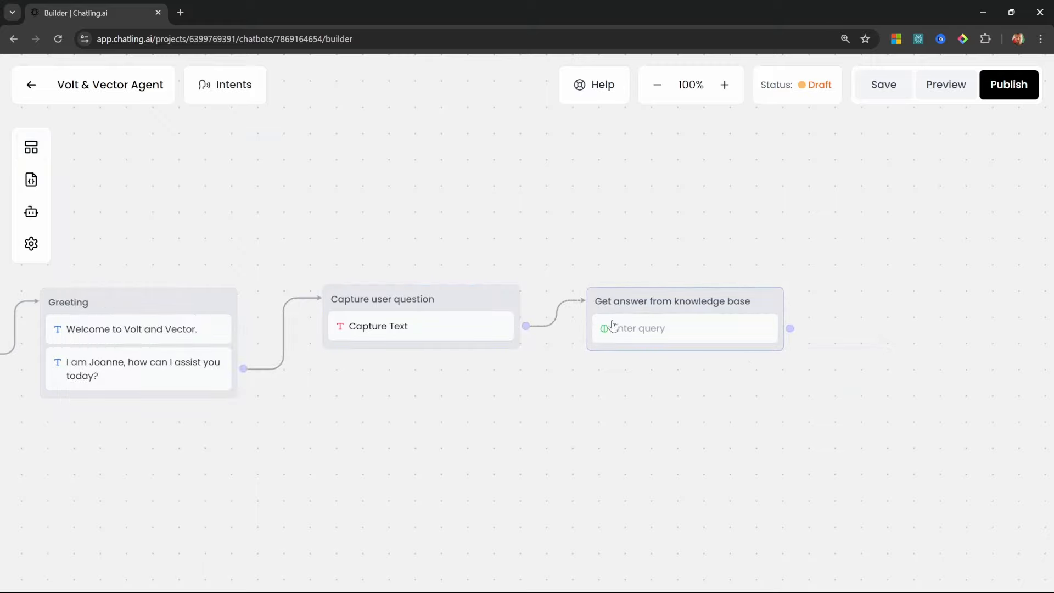
pyautogui.scroll(-1, 721, 332)
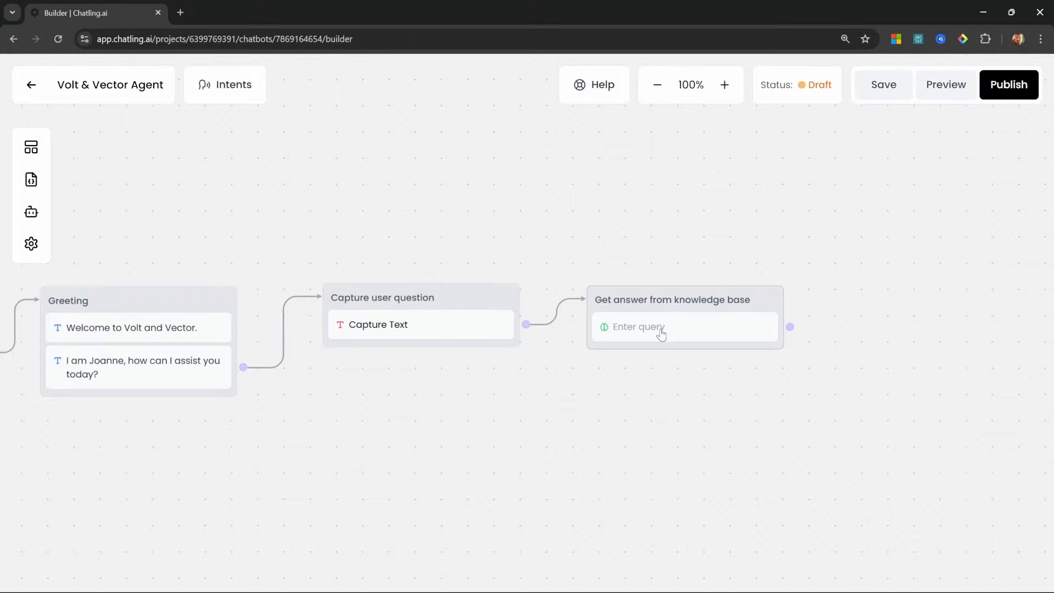
# Keep Knowledge Base as the response source and set the question to {user_query}
pyautogui.click(662, 335)
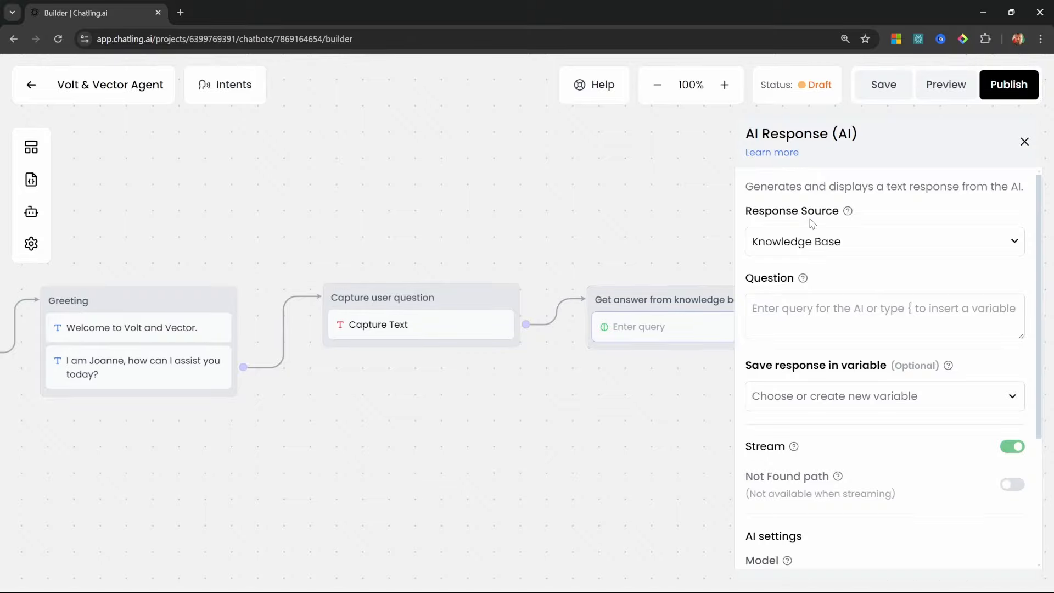
pyautogui.click(840, 241)
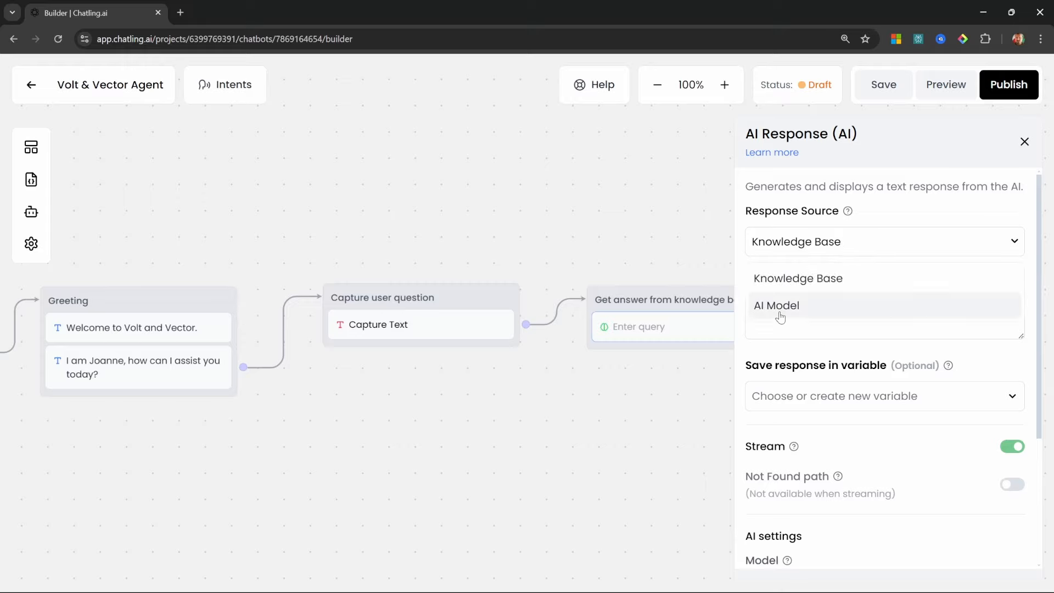
pyautogui.click(814, 280)
pyautogui.click(843, 318)
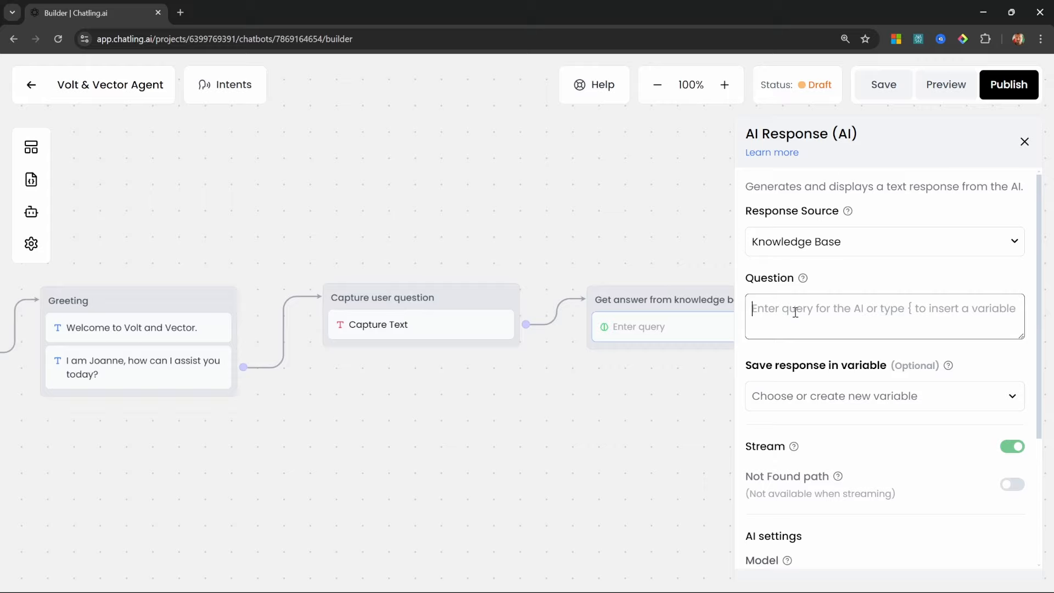
pyautogui.write('{')
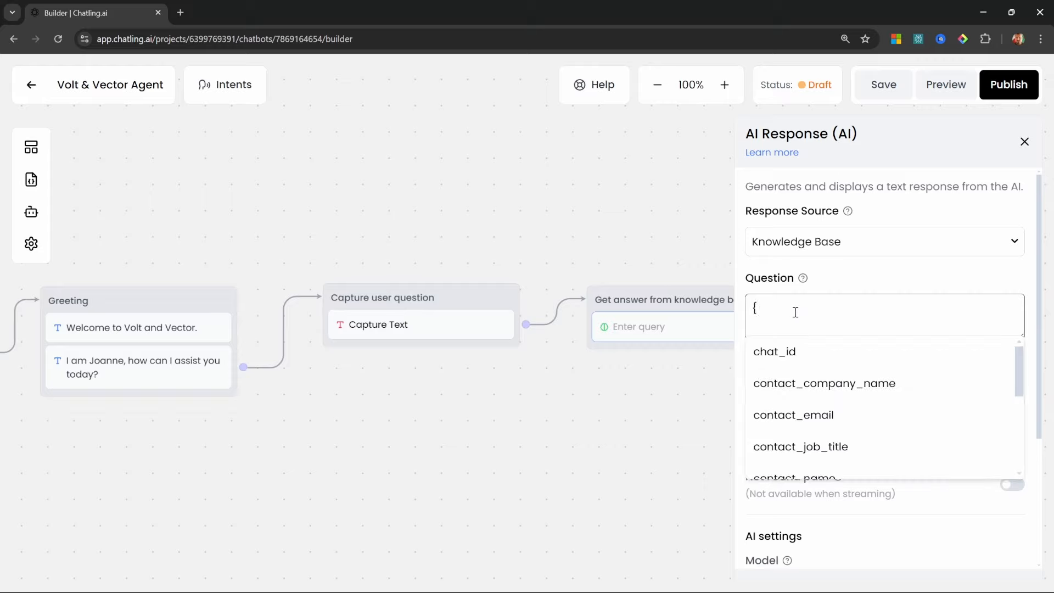
pyautogui.moveTo(1017, 365); pyautogui.dragTo(1020, 472)
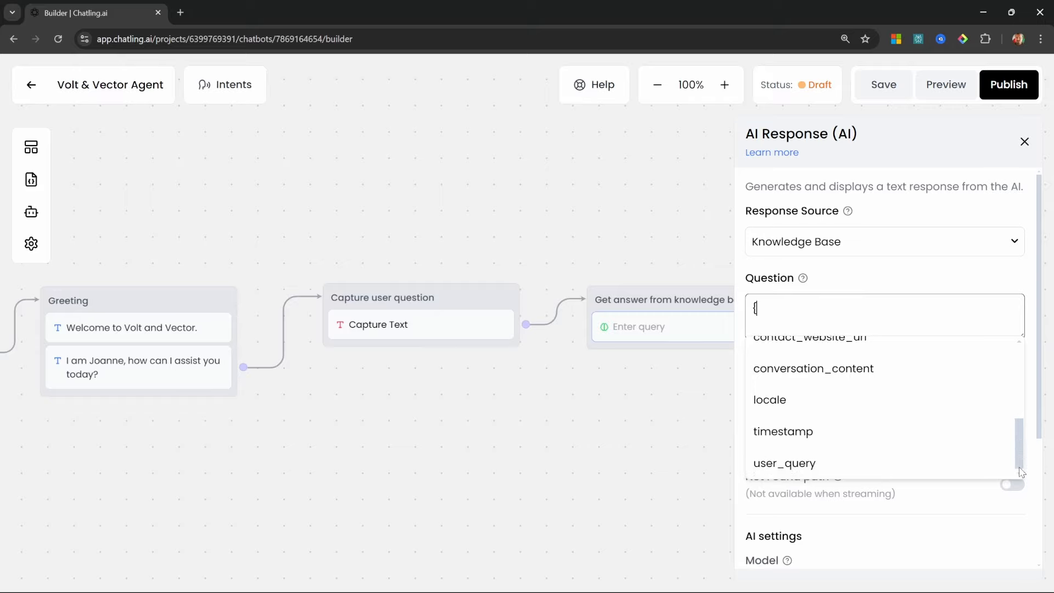
pyautogui.click(789, 465)
pyautogui.press('Escape')
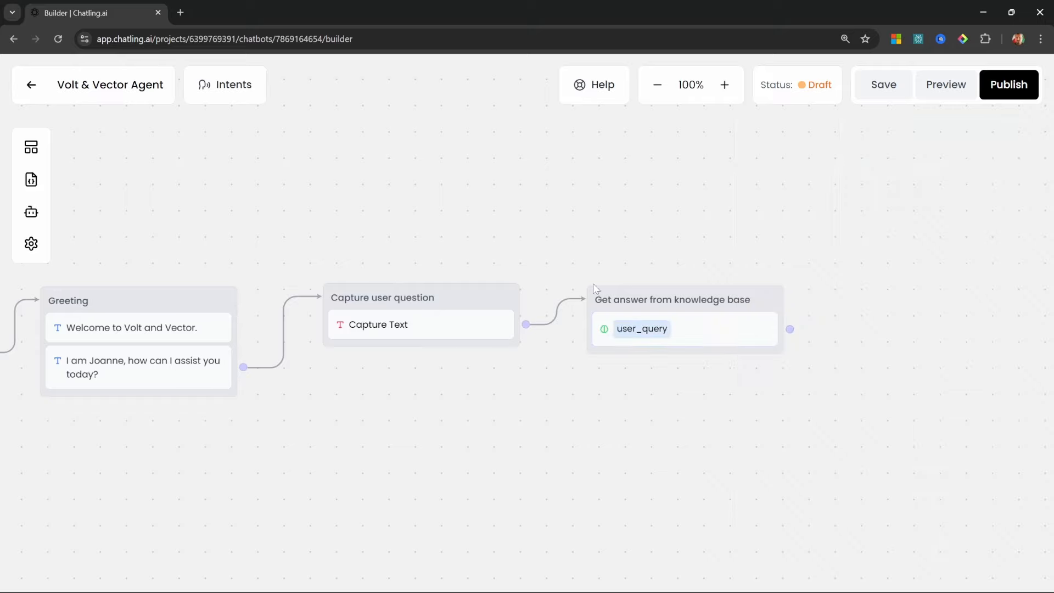
pyautogui.moveTo(652, 298); pyautogui.dragTo(644, 291)
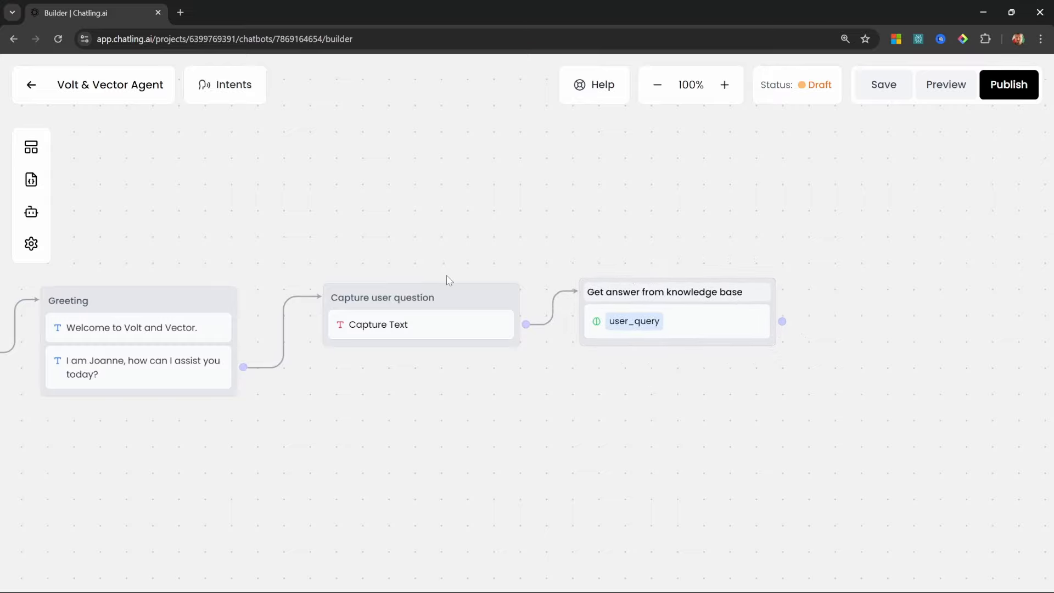
pyautogui.click(941, 89)
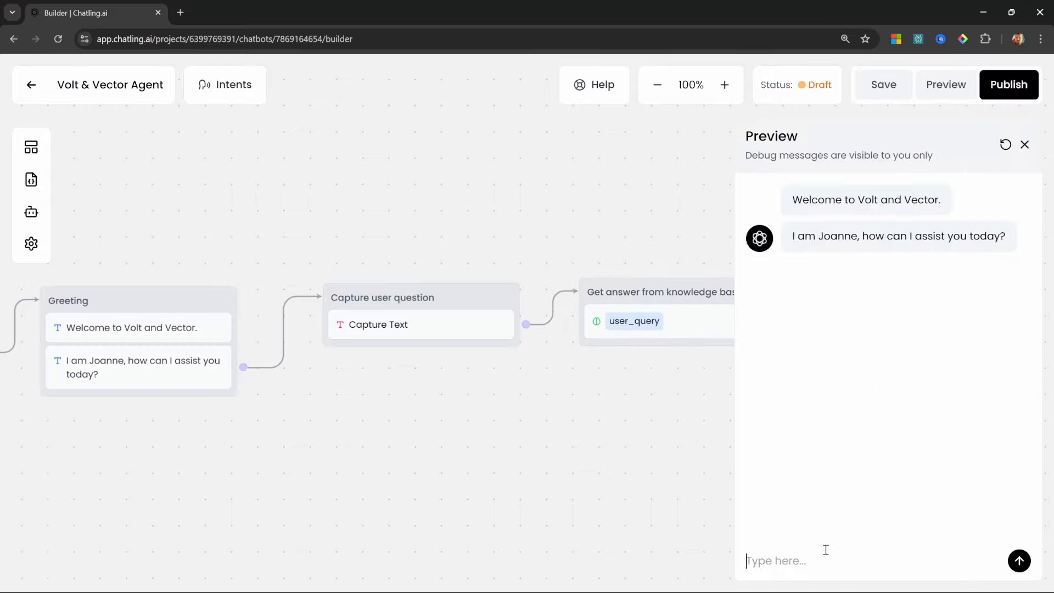
# Ask the preview chat about a gaming mouse and follow the Gaming Mouse RGB link
pyautogui.write("I'm looking for a gaming mouse")
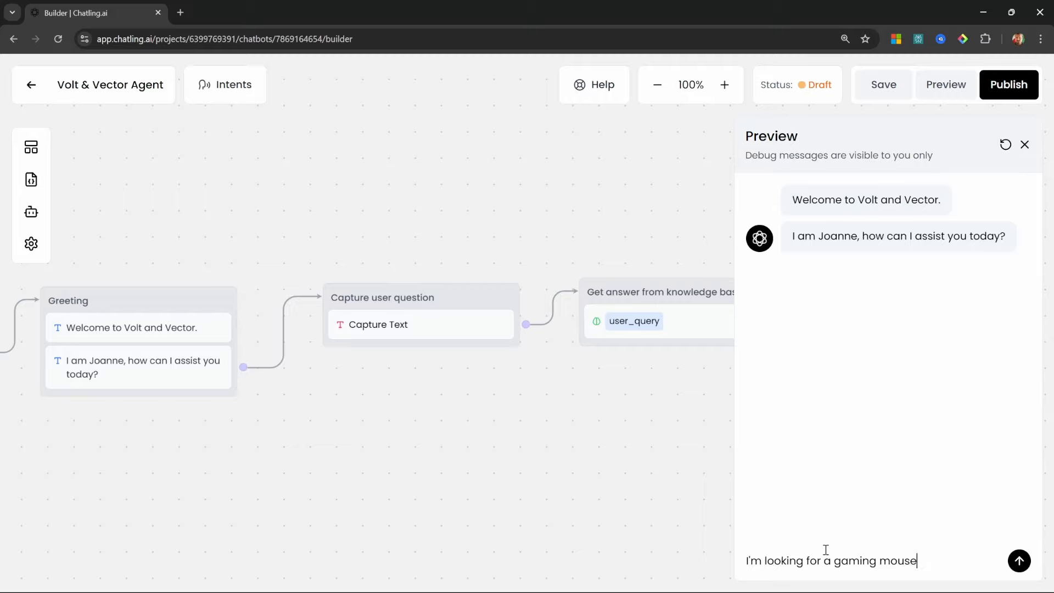
pyautogui.press('Return')
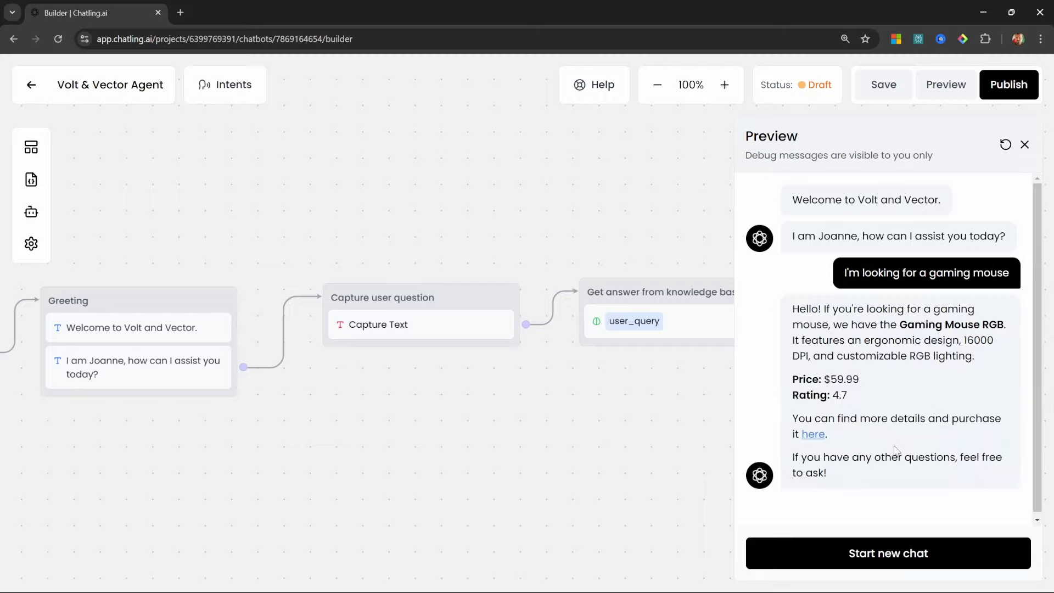
pyautogui.click(813, 435)
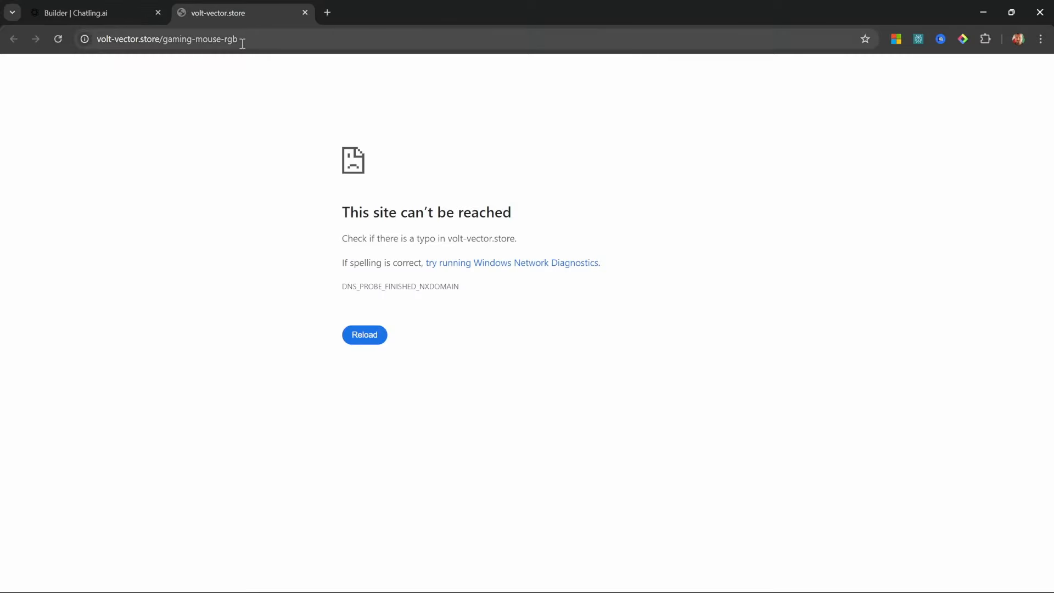
pyautogui.click(305, 12)
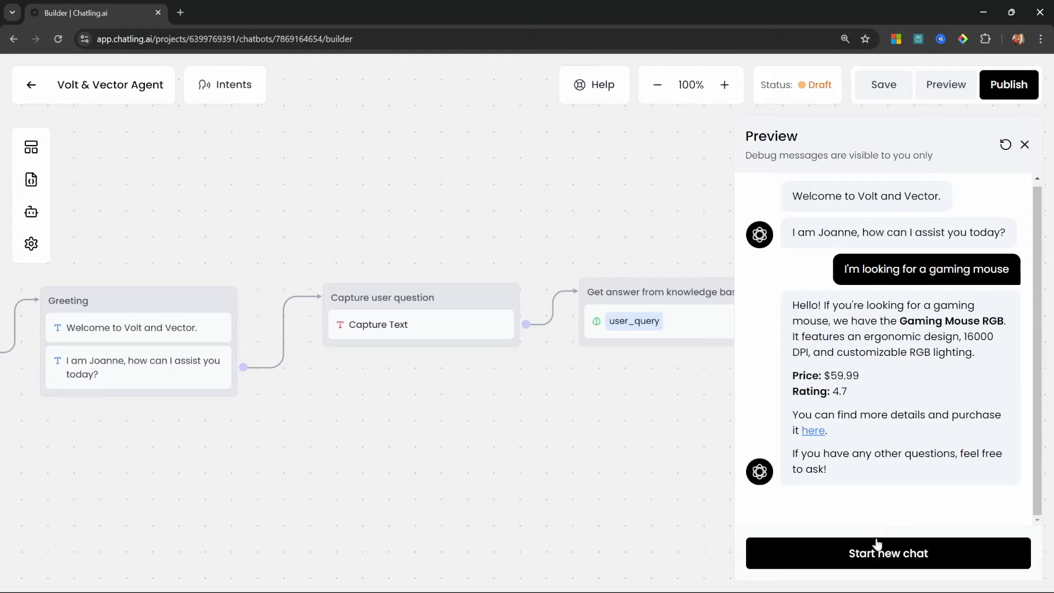
# Loop Get answer from knowledge base back to Capture user question and retest with throwaway input
pyautogui.click(1024, 144)
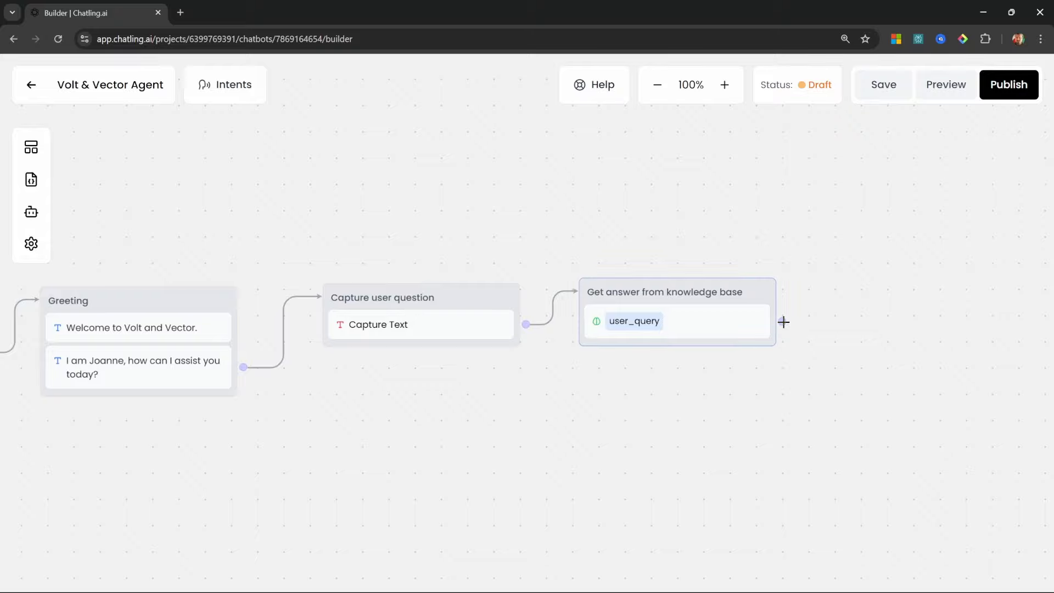
pyautogui.moveTo(784, 321); pyautogui.dragTo(401, 304)
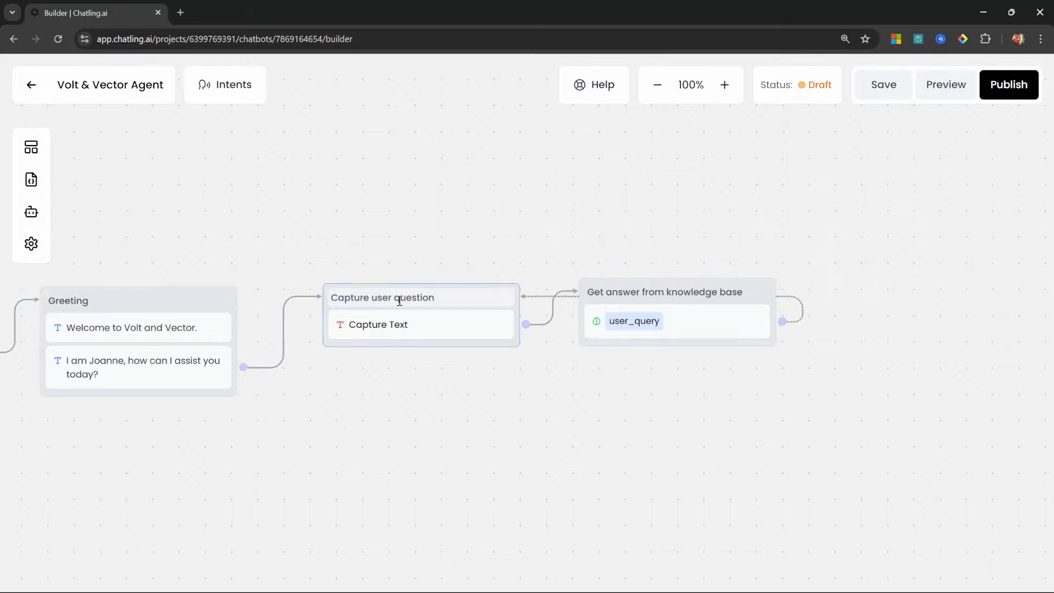
pyautogui.moveTo(685, 291); pyautogui.dragTo(673, 331)
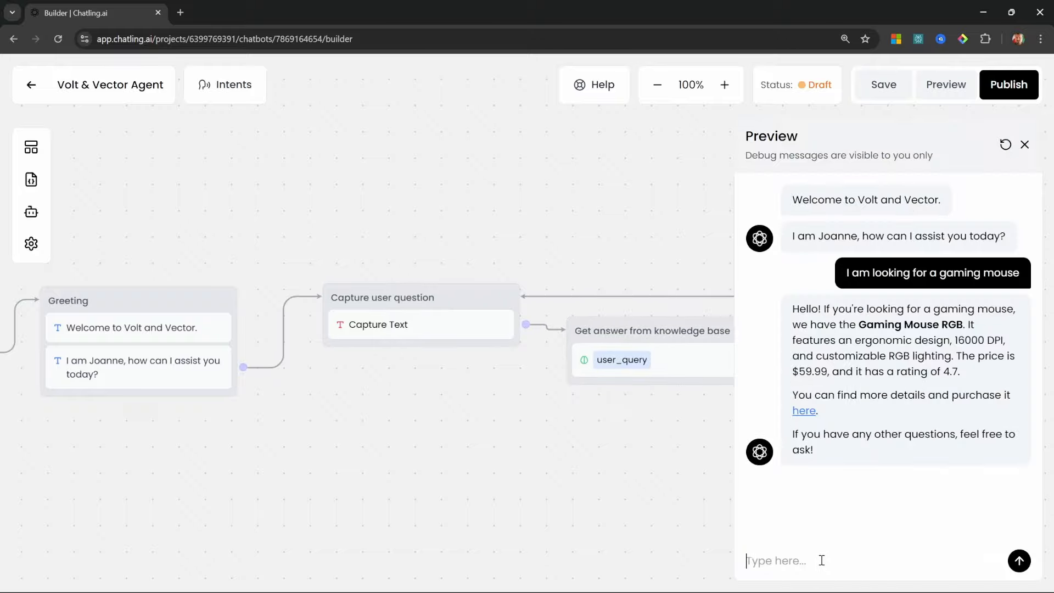
pyautogui.write('adasdasd')
pyautogui.write('asd')
pyautogui.moveTo(825, 561); pyautogui.dragTo(623, 561)
pyautogui.press('BackSpace')
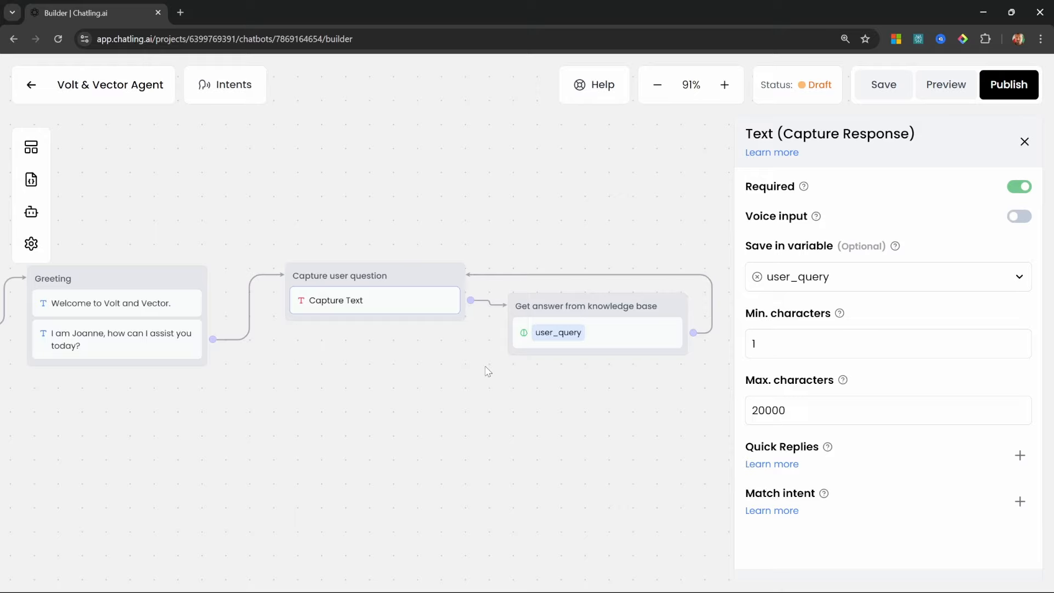
# Review the Capture Text settings, reposition the knowledge-base node, and bring up the Blocks list
pyautogui.click(1024, 142)
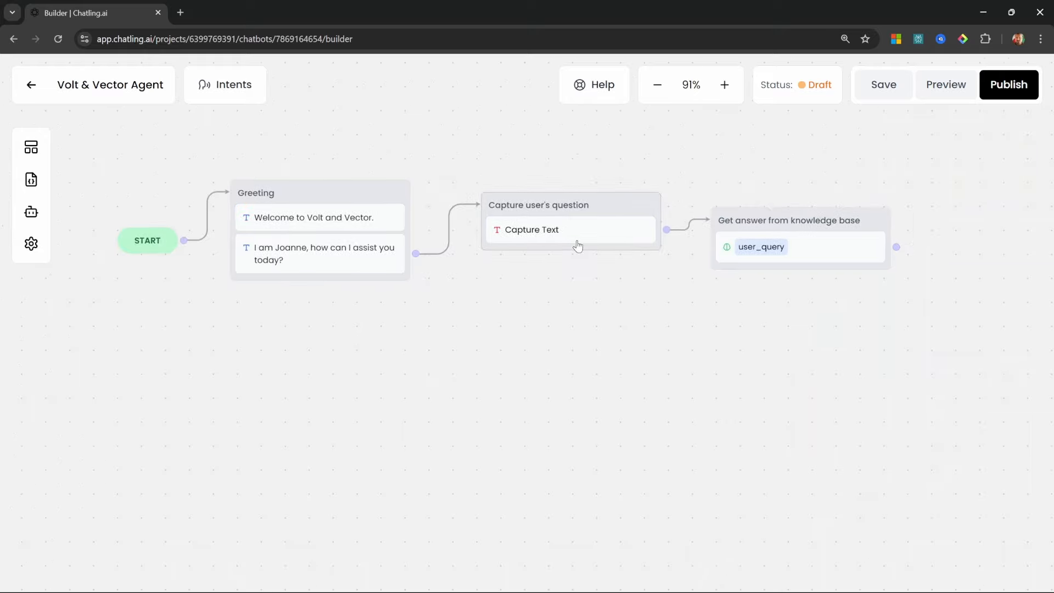
pyautogui.click(563, 236)
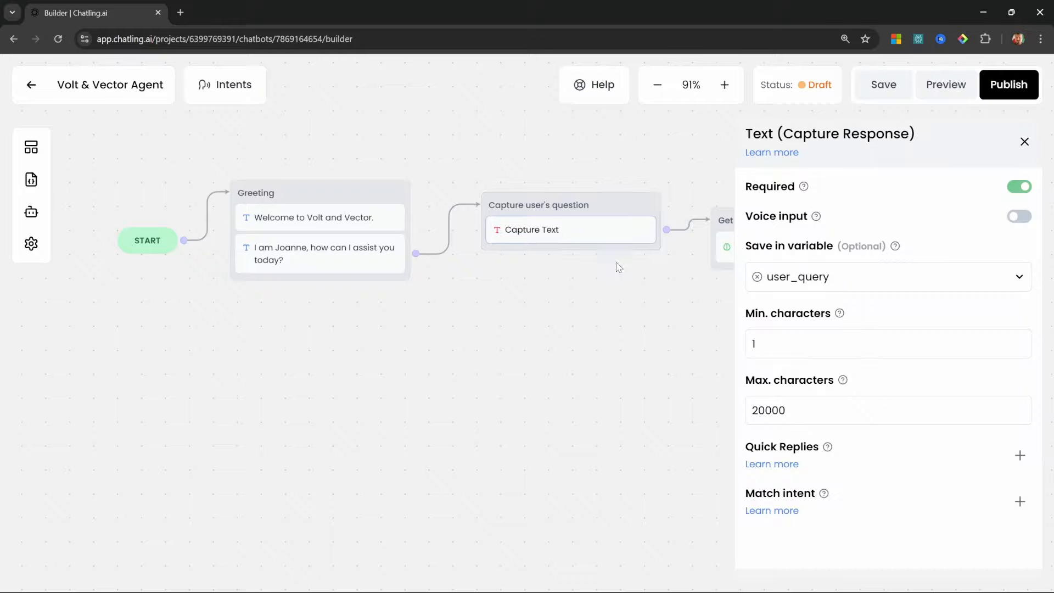
pyautogui.hscroll(5, 603, 296)
pyautogui.moveTo(540, 271); pyautogui.dragTo(590, 235)
pyautogui.hscroll(-3, 417, 308)
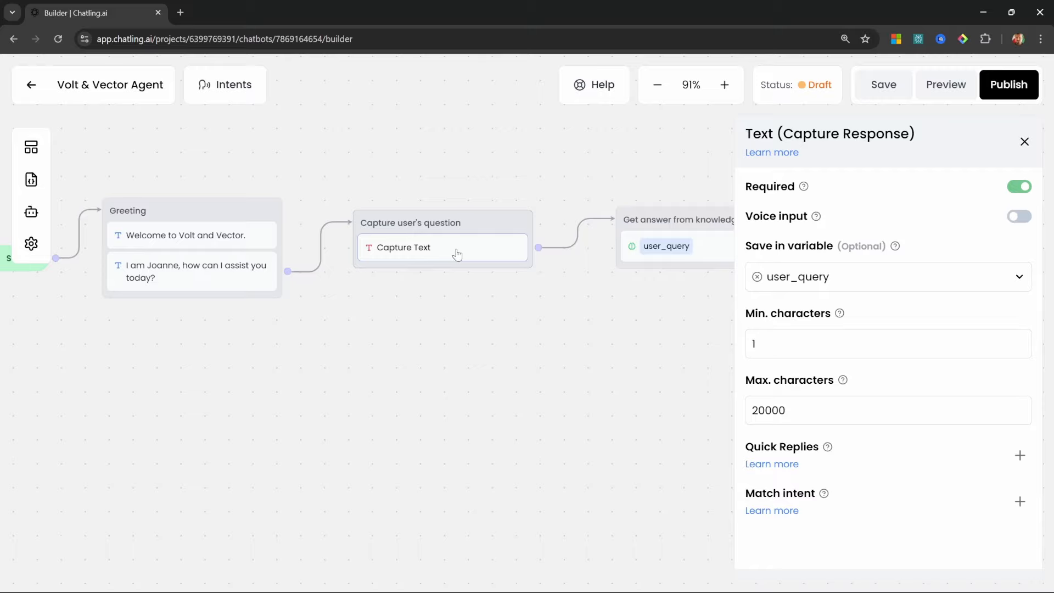
pyautogui.hscroll(-3, 457, 254)
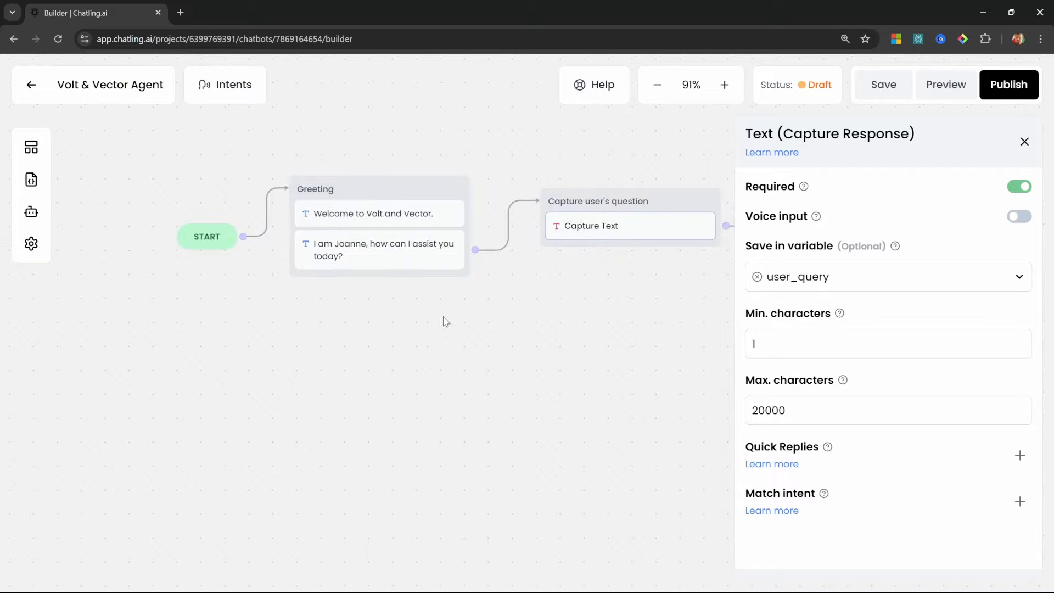
pyautogui.click(31, 148)
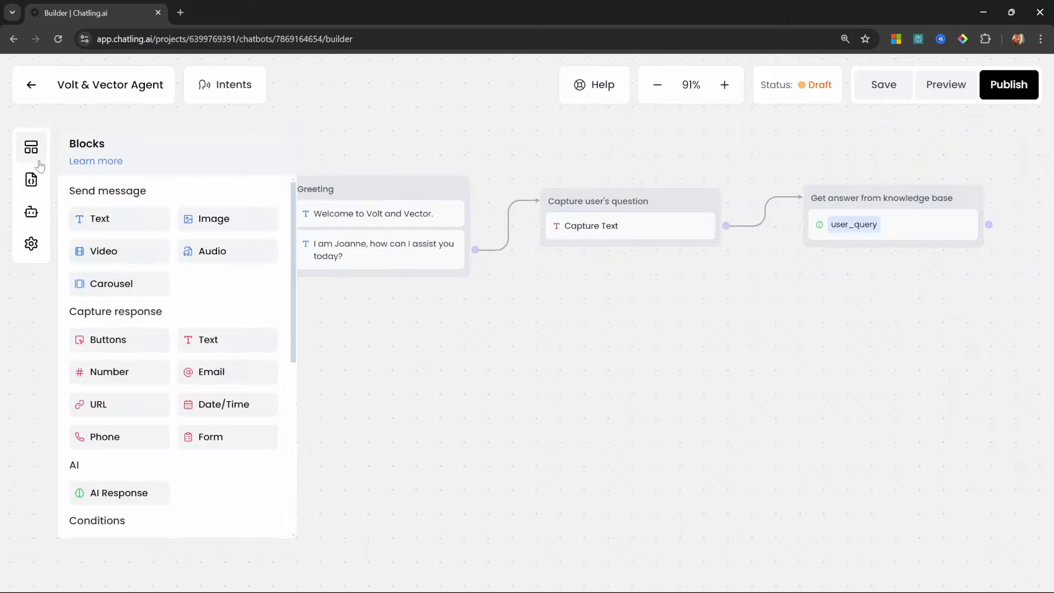
# Add an Intent trigger block and create a new 'Order status' intent with a description
pyautogui.scroll(-5, 144, 360)
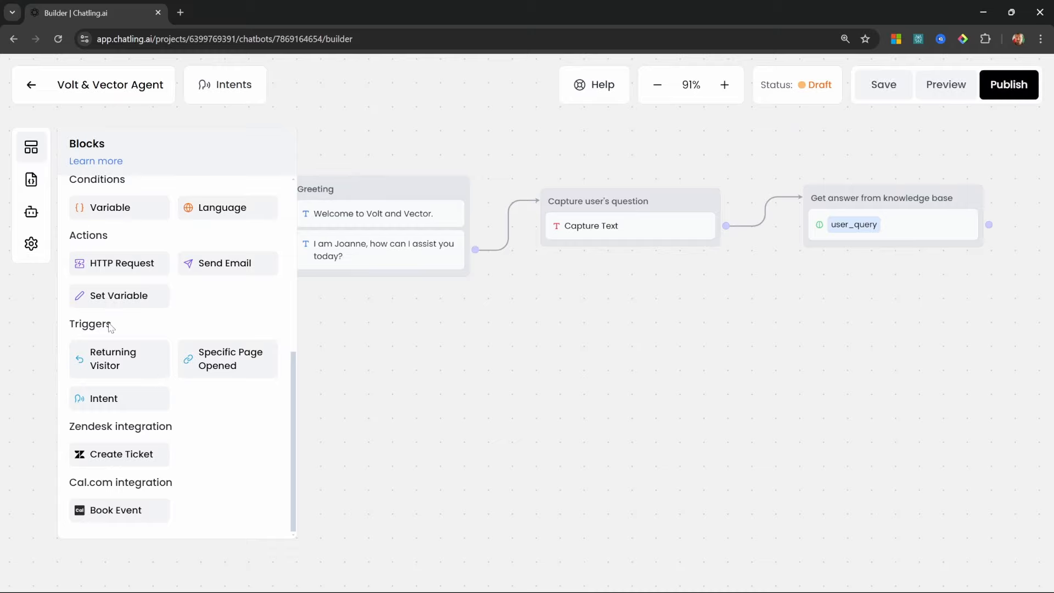
pyautogui.moveTo(110, 399); pyautogui.dragTo(363, 416)
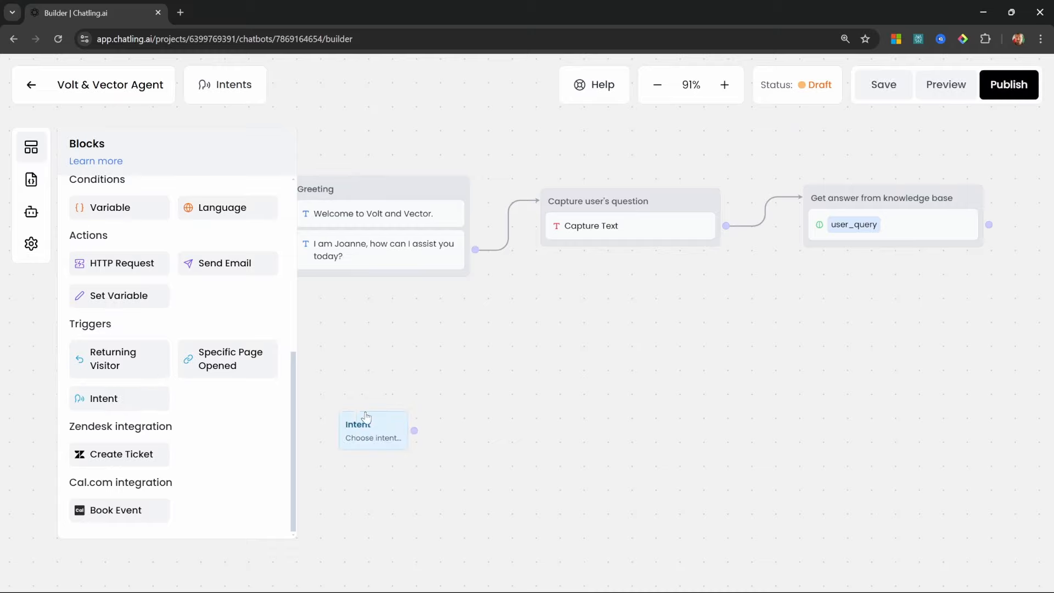
pyautogui.click(1020, 205)
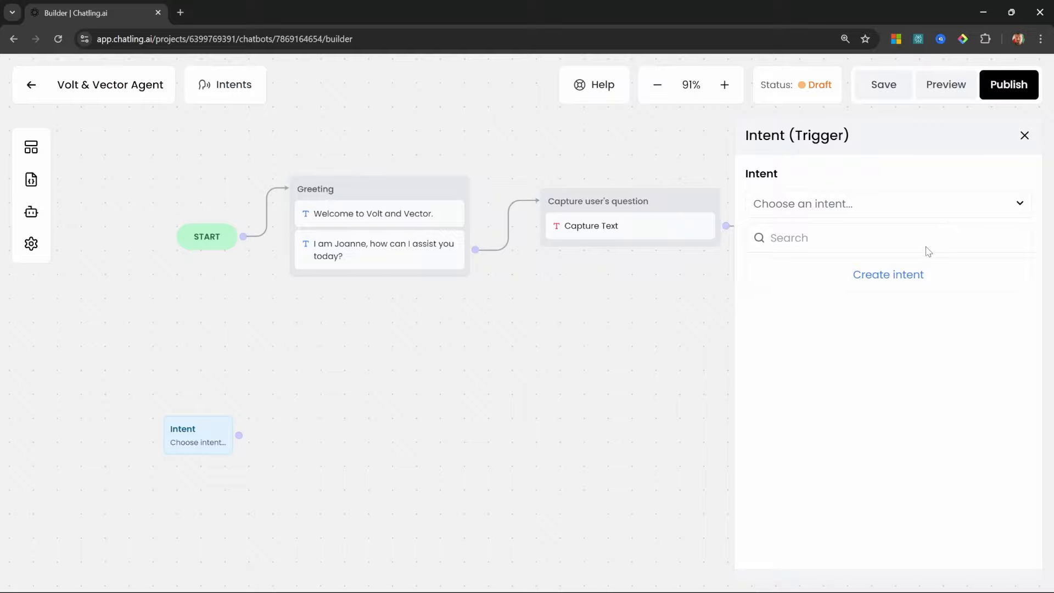
pyautogui.click(914, 274)
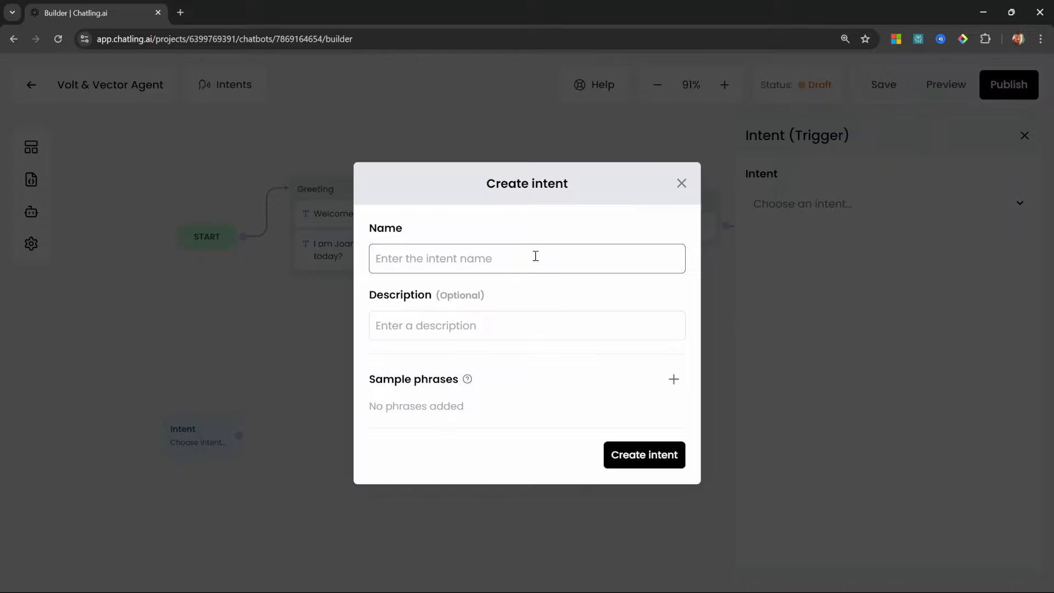
pyautogui.write('Order status')
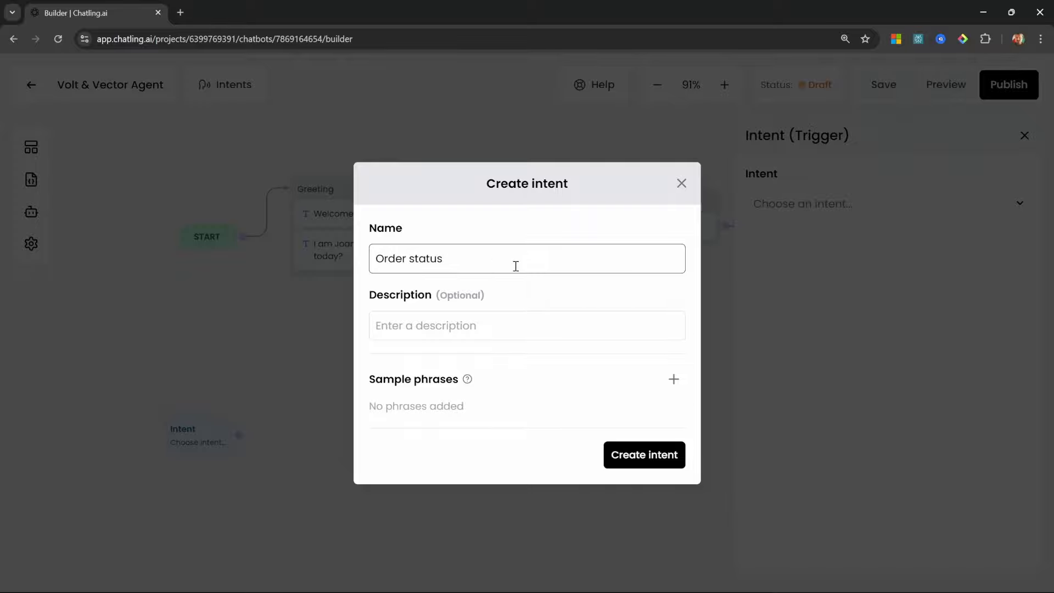
pyautogui.click(387, 329)
pyautogui.hotkey('ctrl', 'v')
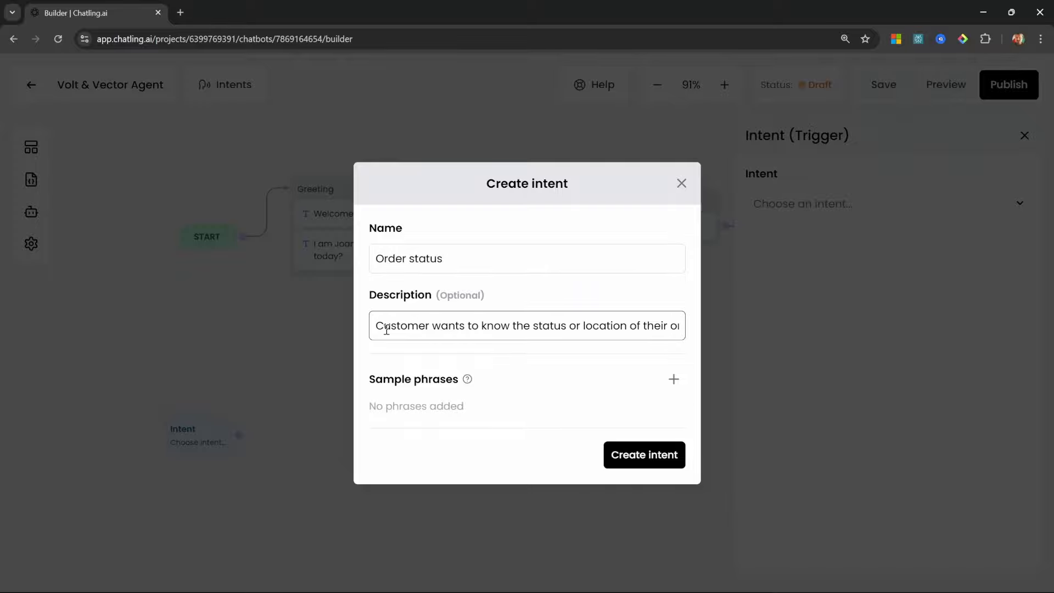
pyautogui.write('rder')
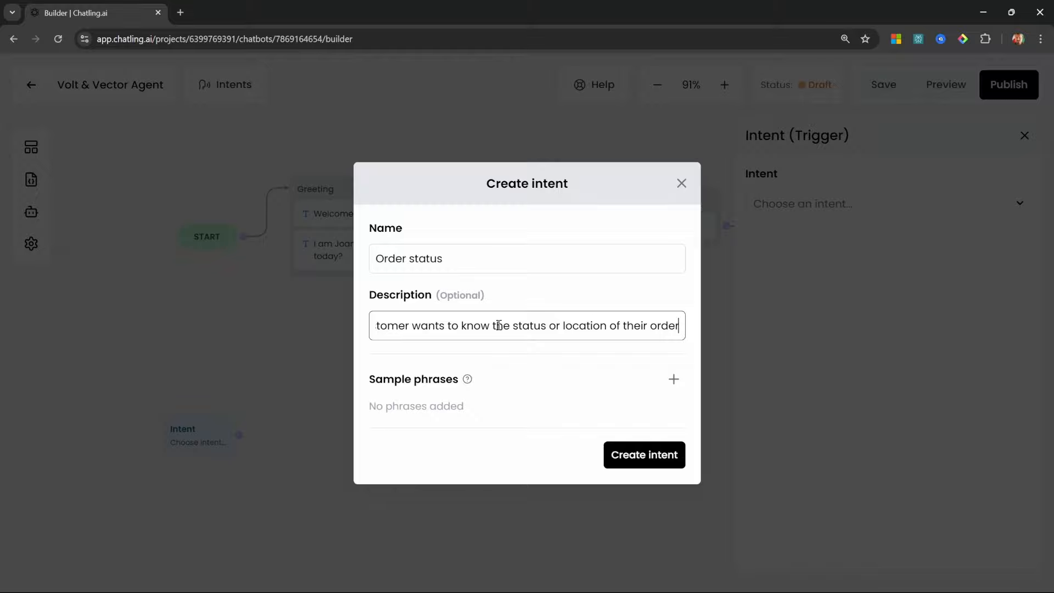
pyautogui.click(546, 329)
# Add sample phrases: 'Where is my order?', order arrival, package tracking and order-number status
pyautogui.click(674, 378)
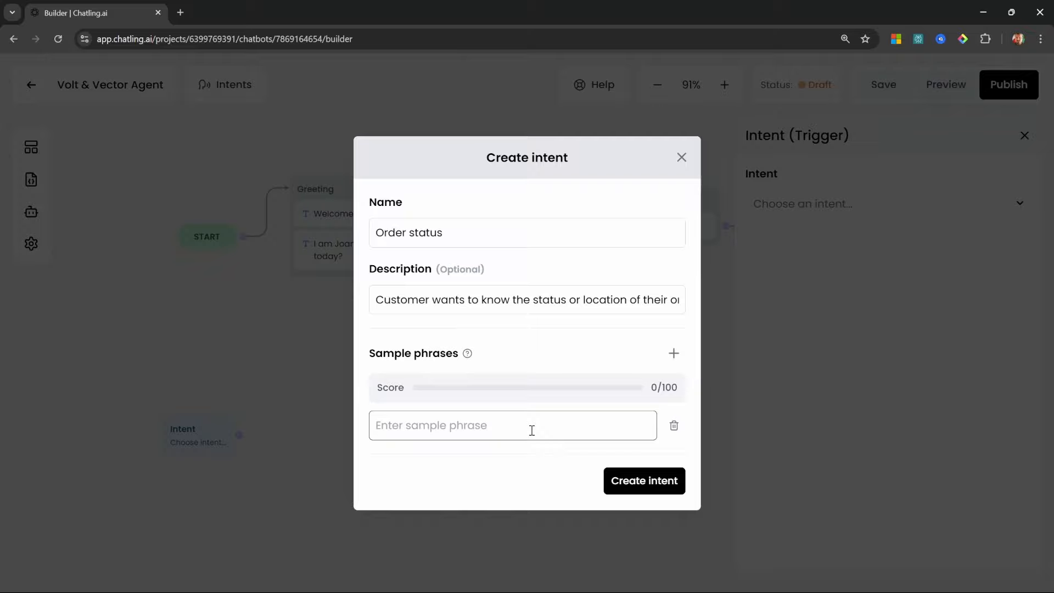
pyautogui.write('Where ')
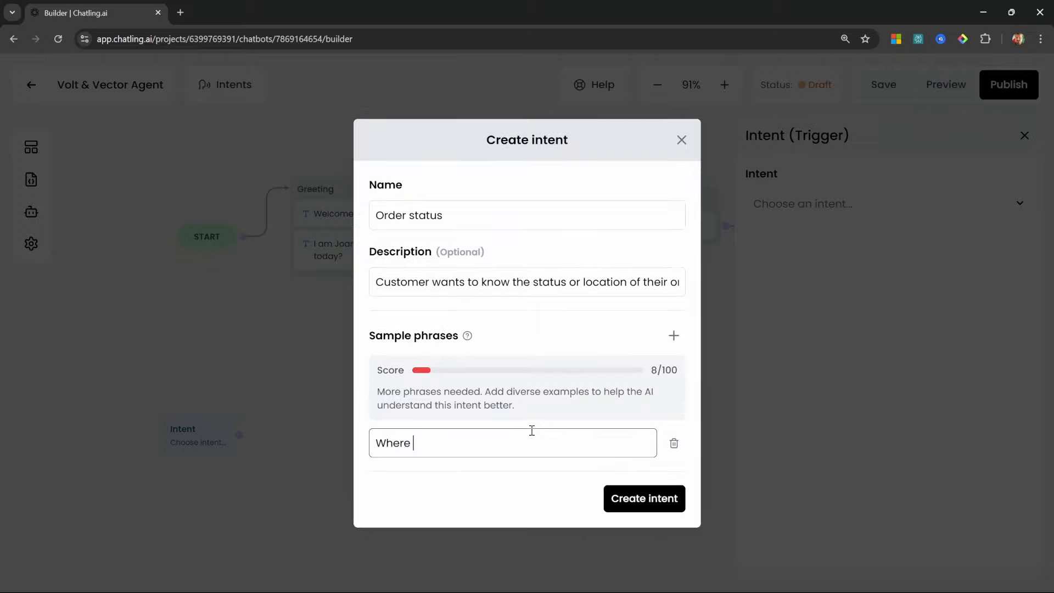
pyautogui.write('is my order?')
pyautogui.click(674, 335)
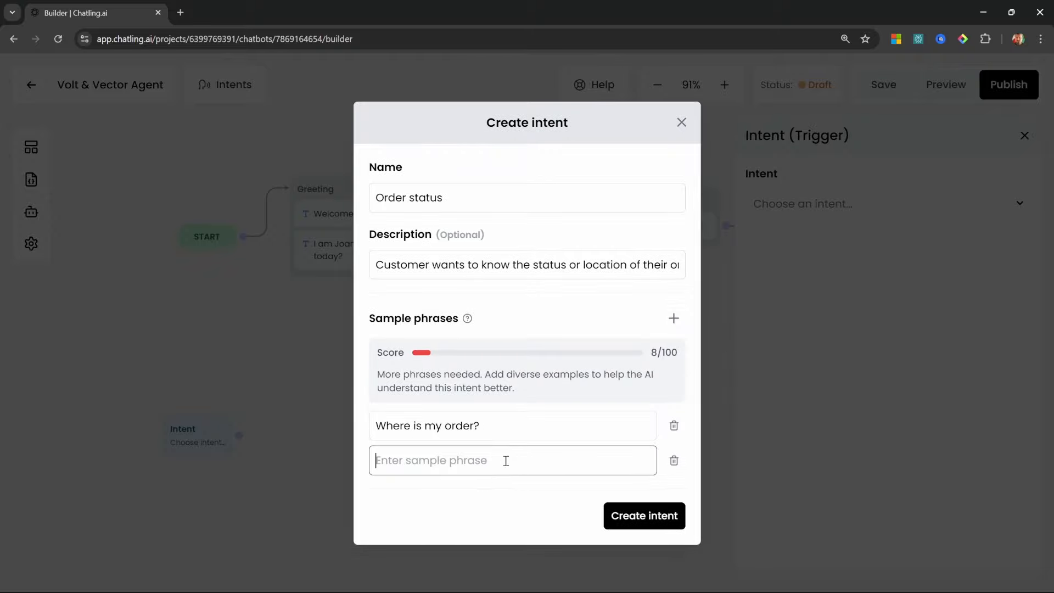
pyautogui.write('When will my order arrive?')
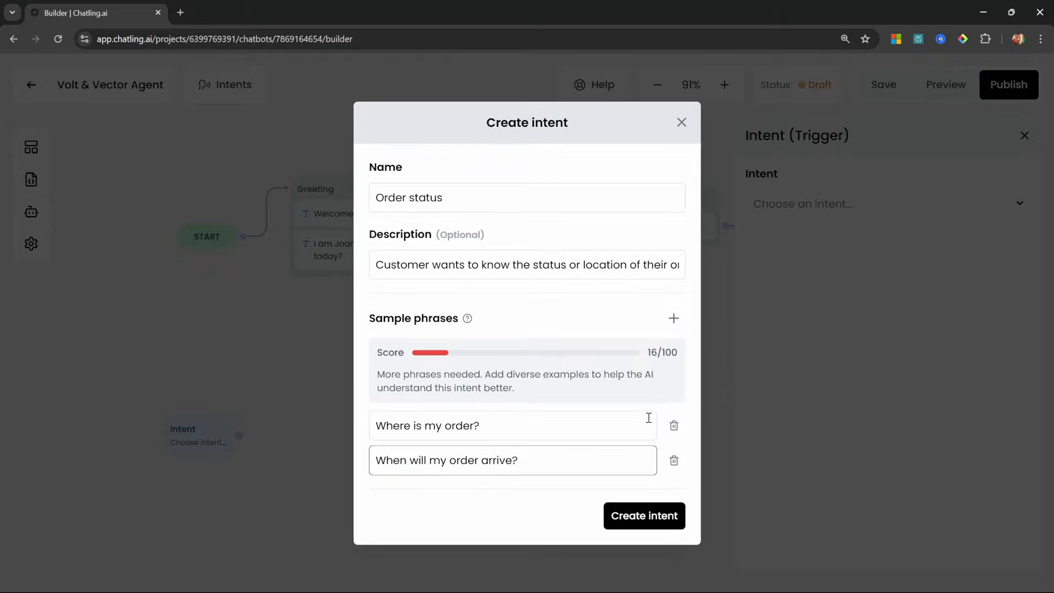
pyautogui.click(668, 332)
pyautogui.write('Track my package')
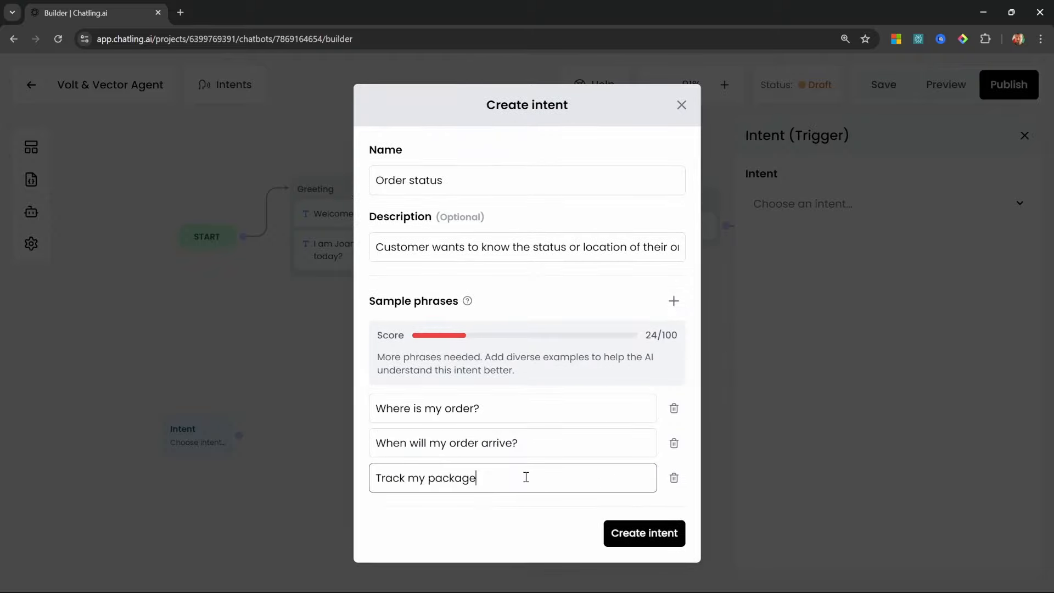
pyautogui.click(674, 300)
pyautogui.write("What's the status of order #12345?")
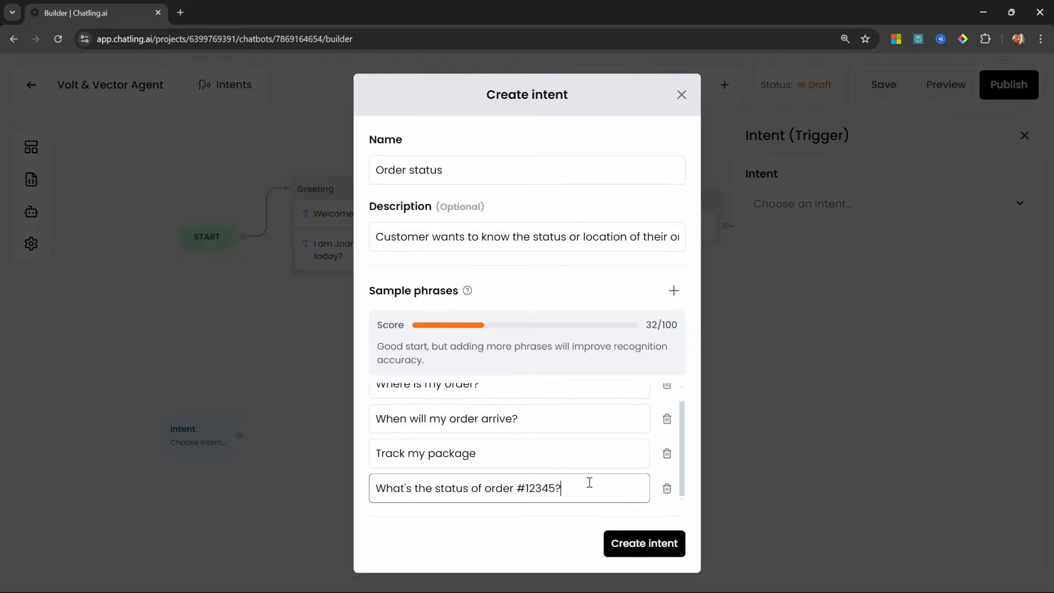
# Add shipping and remaining tracking phrases for full score, save, and set the trigger to Order status
pyautogui.click(673, 290)
pyautogui.write('Has my order been shipped yet?')
pyautogui.click(674, 291)
pyautogui.write('I want to track my package')
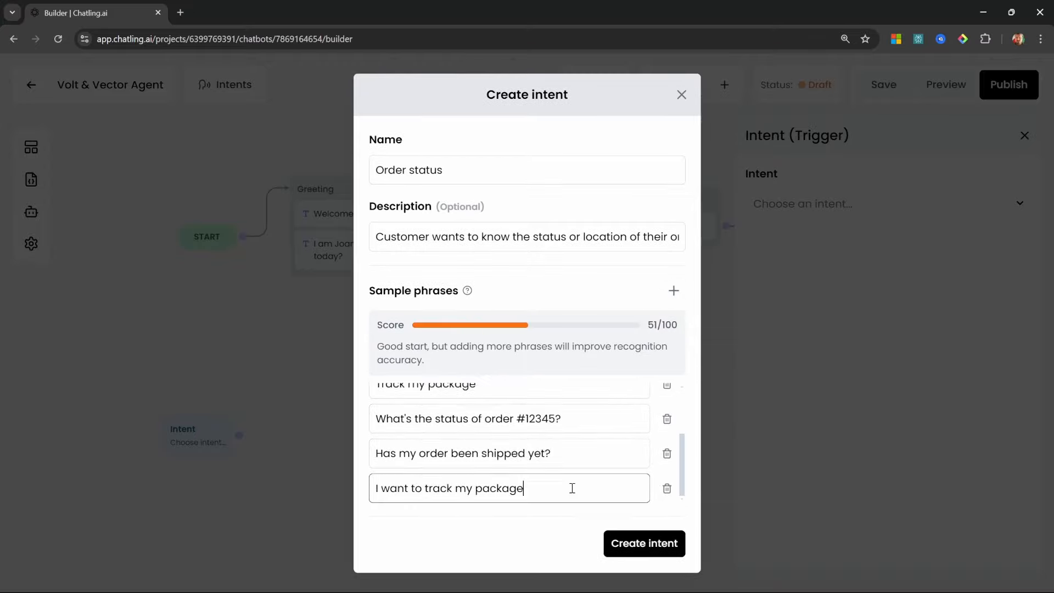
pyautogui.write("Haven't received my order yet Delivery status check Track shipment Is my order delayed?")
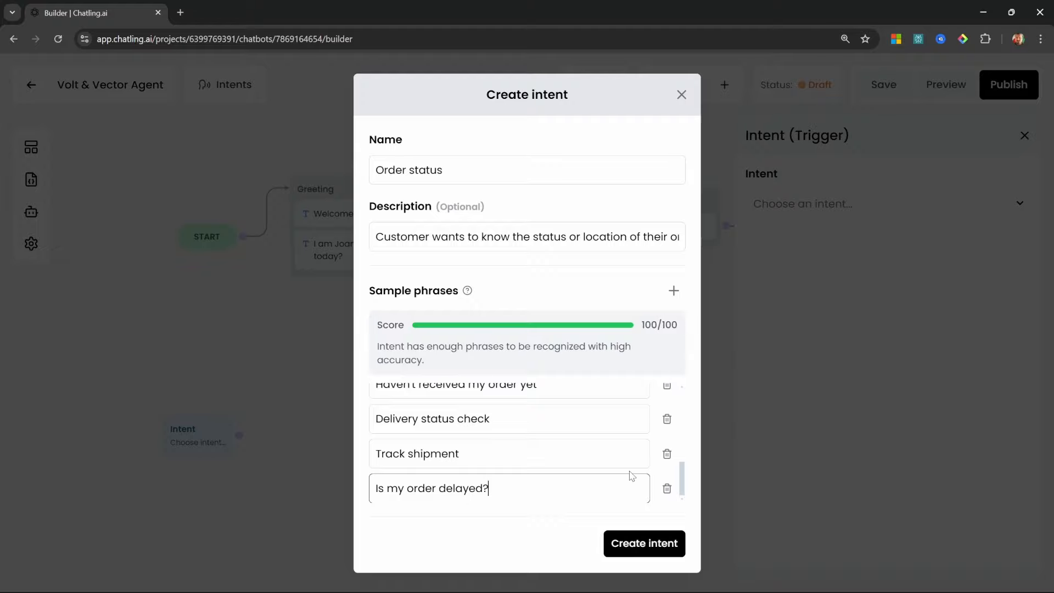
pyautogui.click(657, 546)
pyautogui.click(872, 203)
pyautogui.click(795, 269)
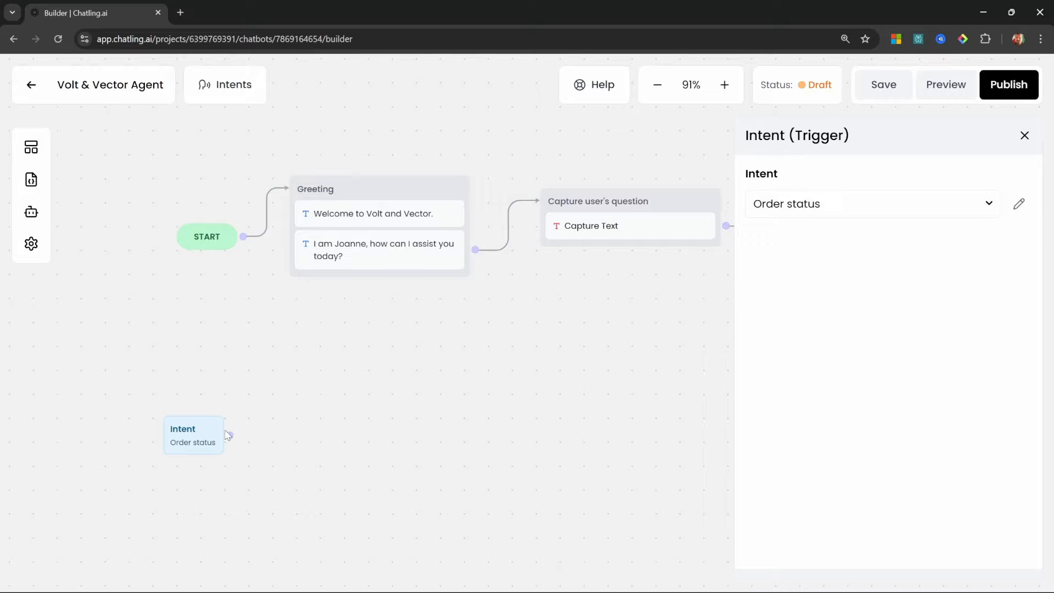
# Set the Capture user question step to match the Order status intent, then pan to the intent node
pyautogui.click(619, 231)
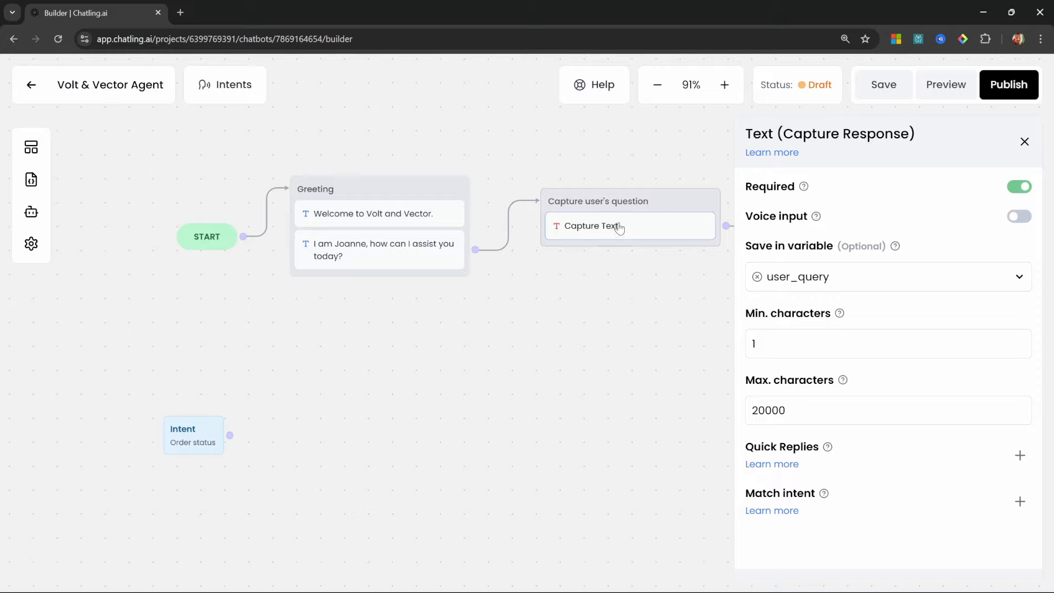
pyautogui.click(1020, 502)
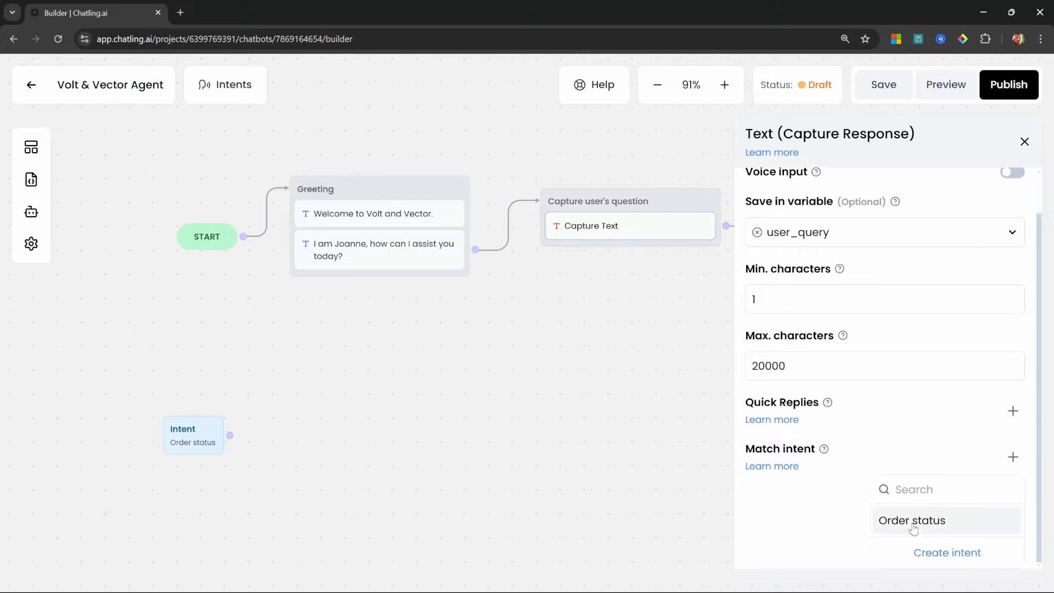
pyautogui.click(914, 530)
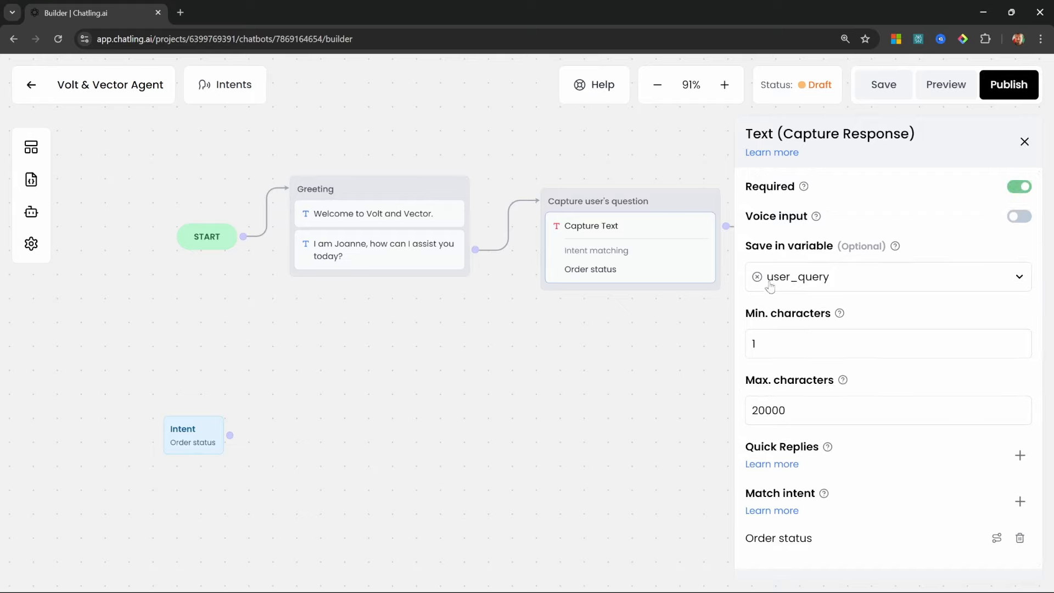
pyautogui.moveTo(674, 402); pyautogui.dragTo(399, 408)
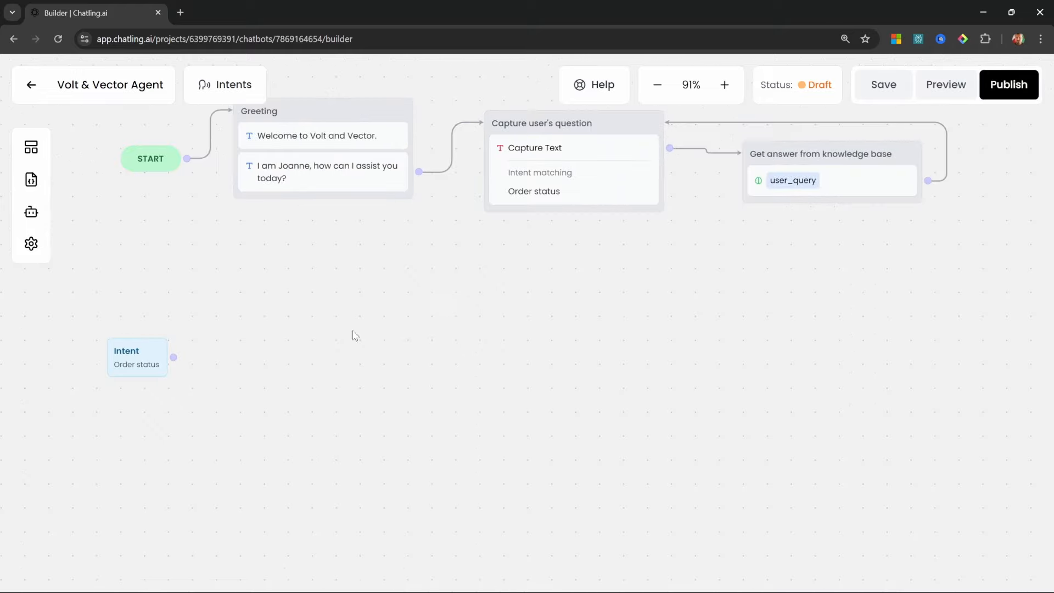
pyautogui.moveTo(262, 391); pyautogui.dragTo(313, 376)
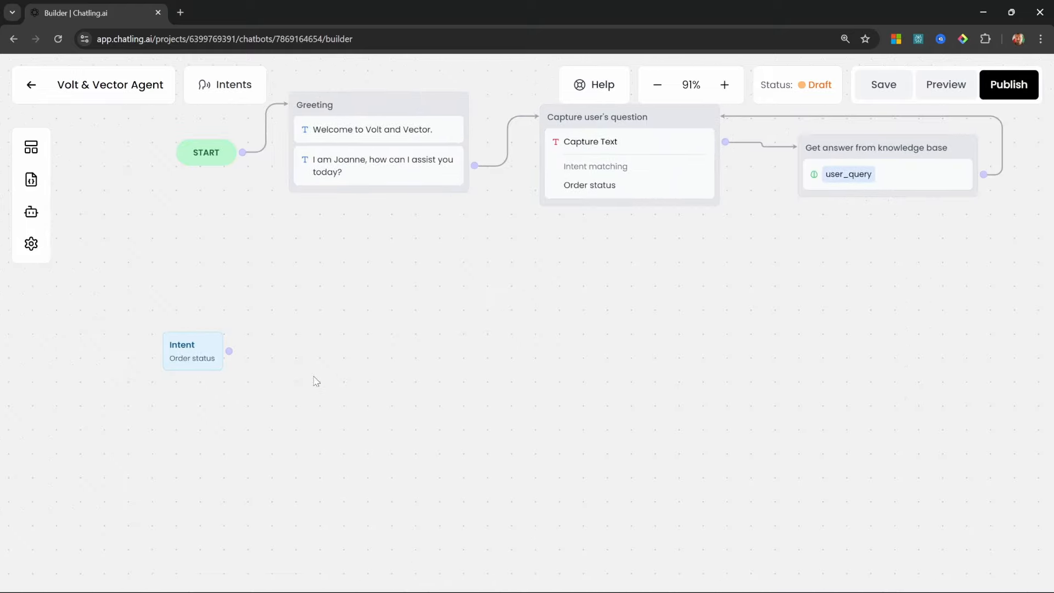
# Add a Text message node beside the intent and name it 'Prompt for order number'
pyautogui.click(31, 147)
pyautogui.moveTo(94, 218); pyautogui.dragTo(329, 323)
pyautogui.moveTo(395, 331); pyautogui.dragTo(364, 335)
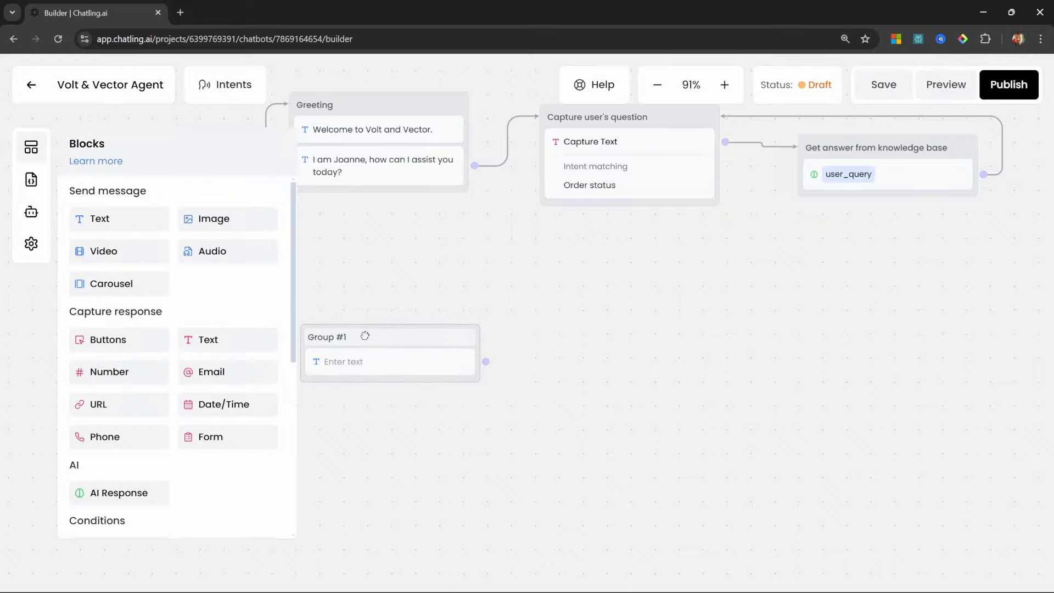
pyautogui.click(396, 289)
pyautogui.click(341, 336)
pyautogui.write('Prompt for order number')
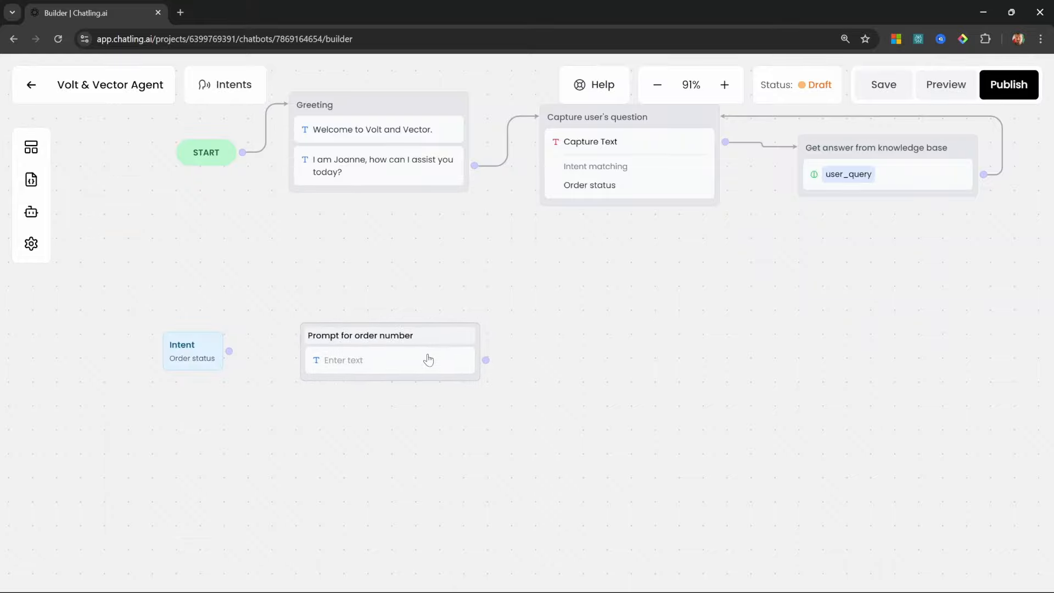
# Paste the message asking for the order number and connect the Order status intent to it
pyautogui.click(429, 359)
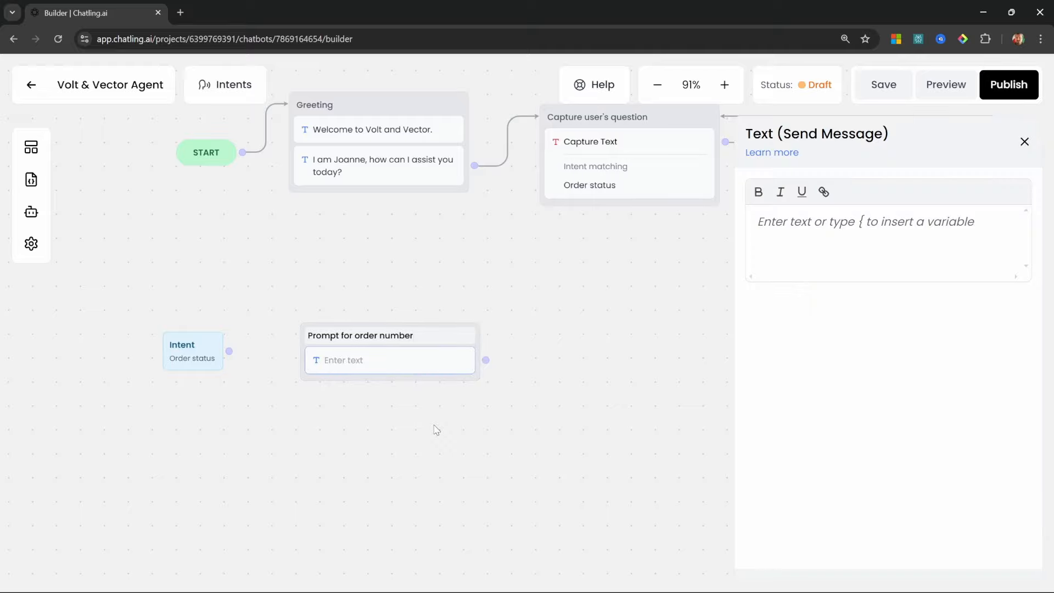
pyautogui.click(910, 263)
pyautogui.write('Please enter your order number to check its status. EXAMPLE: A18590427')
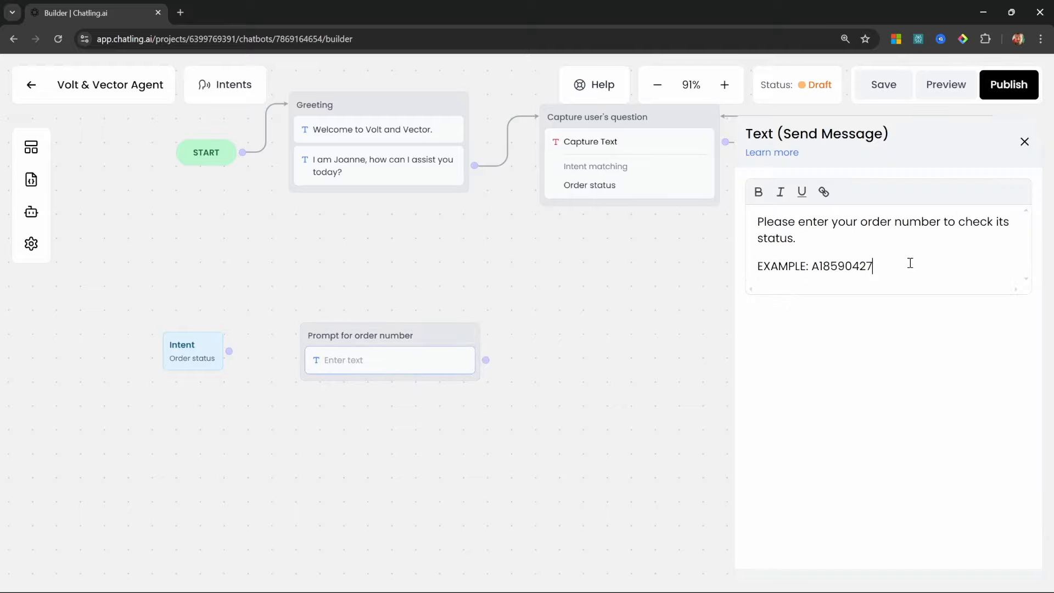
pyautogui.moveTo(229, 350); pyautogui.dragTo(284, 337)
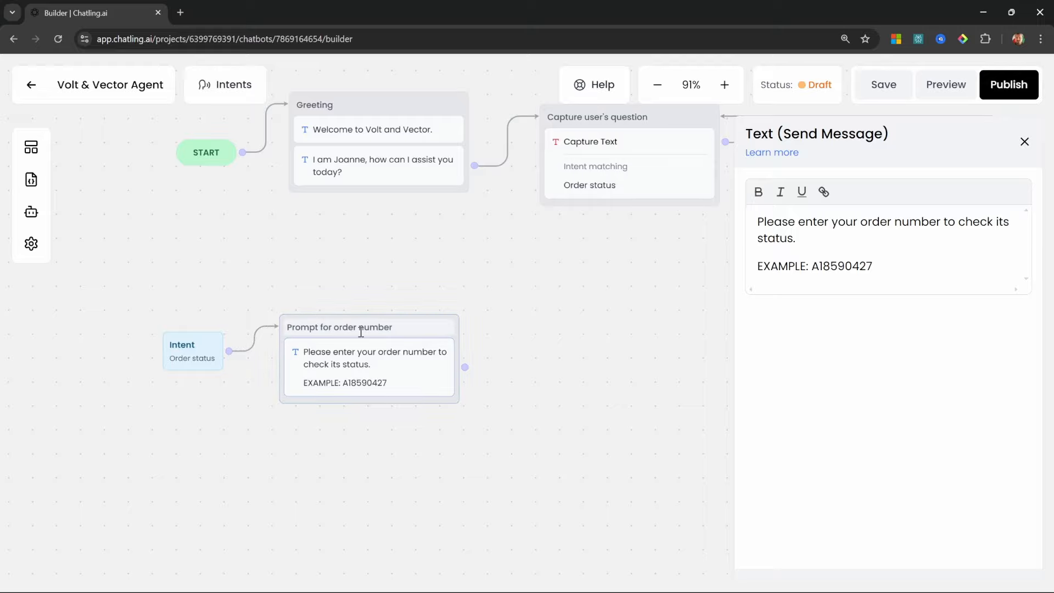
pyautogui.click(361, 328)
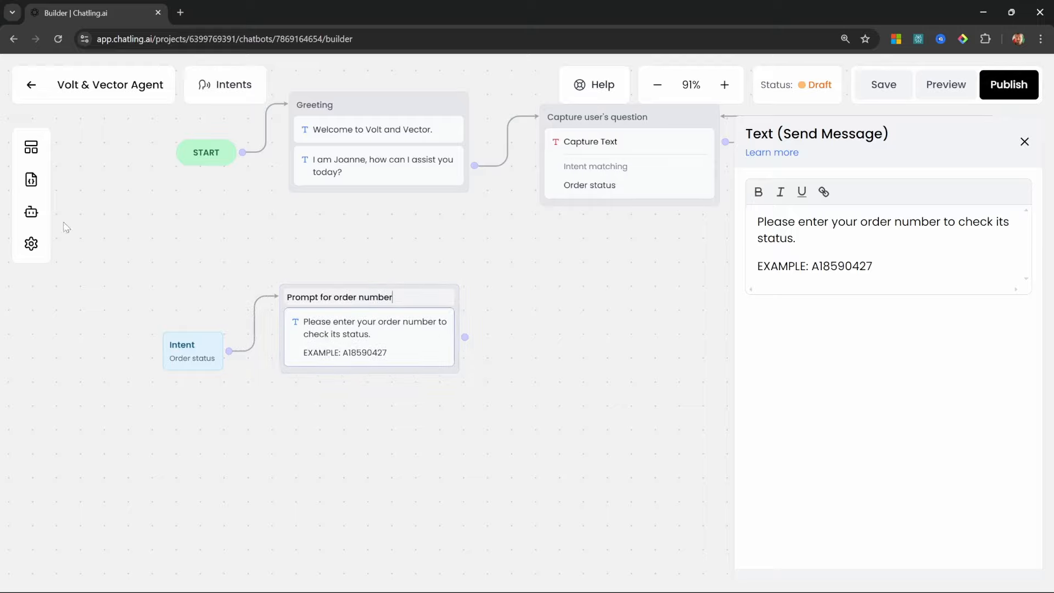
pyautogui.click(31, 148)
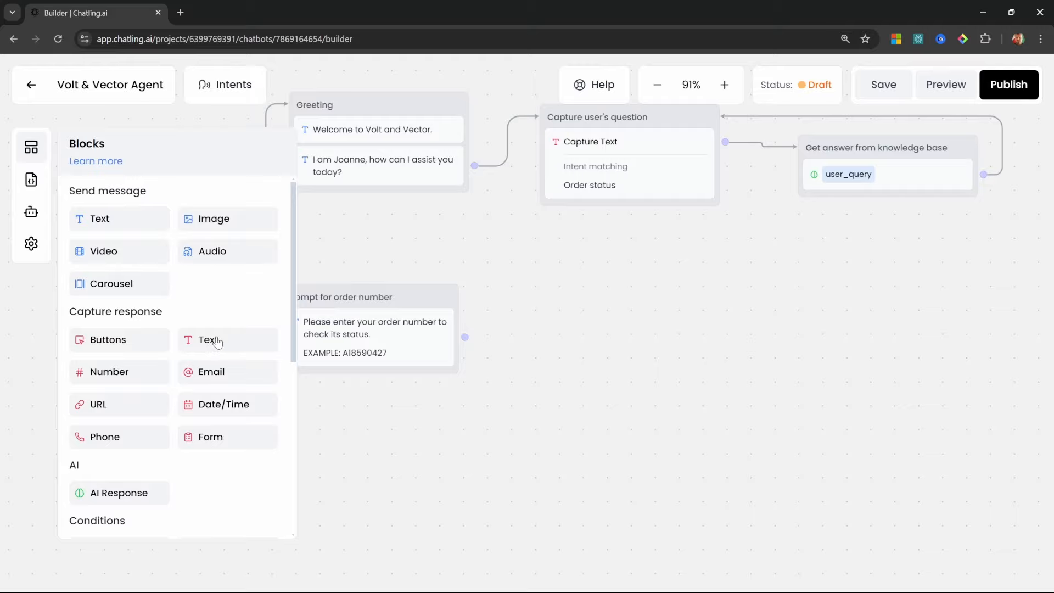
# Add a Capture Text node below the prompt, connect it, and name it 'Capture and store order number'
pyautogui.moveTo(204, 340); pyautogui.dragTo(373, 426)
pyautogui.moveTo(468, 439); pyautogui.dragTo(379, 417)
pyautogui.moveTo(465, 336); pyautogui.dragTo(455, 407)
pyautogui.tripleClick(327, 415)
pyautogui.write('Capture and store order number')
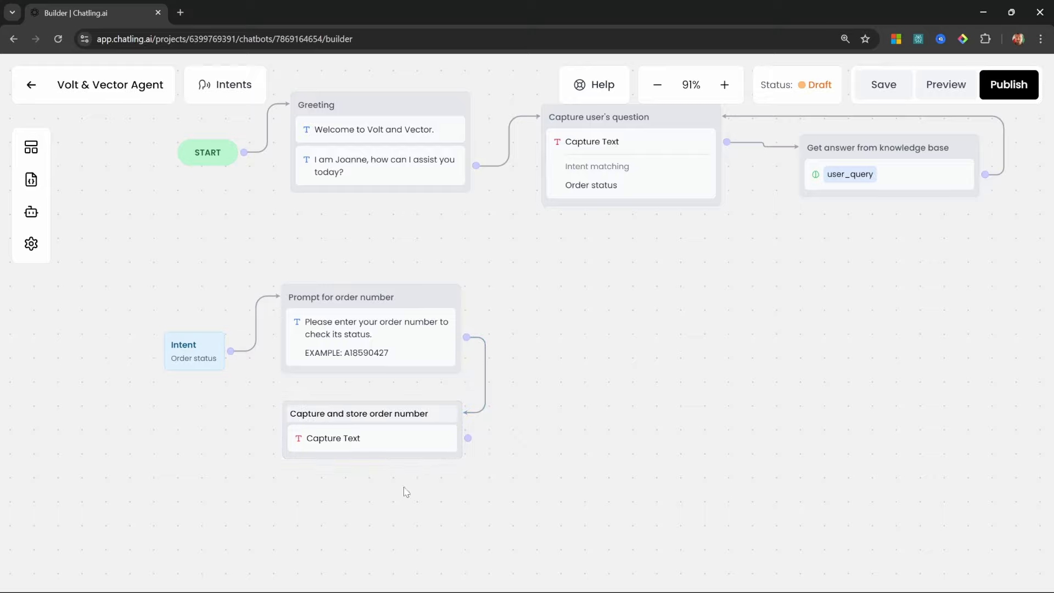
# Save the captured reply in a new variable named order_number
pyautogui.scroll(-3, 400, 467)
pyautogui.click(395, 329)
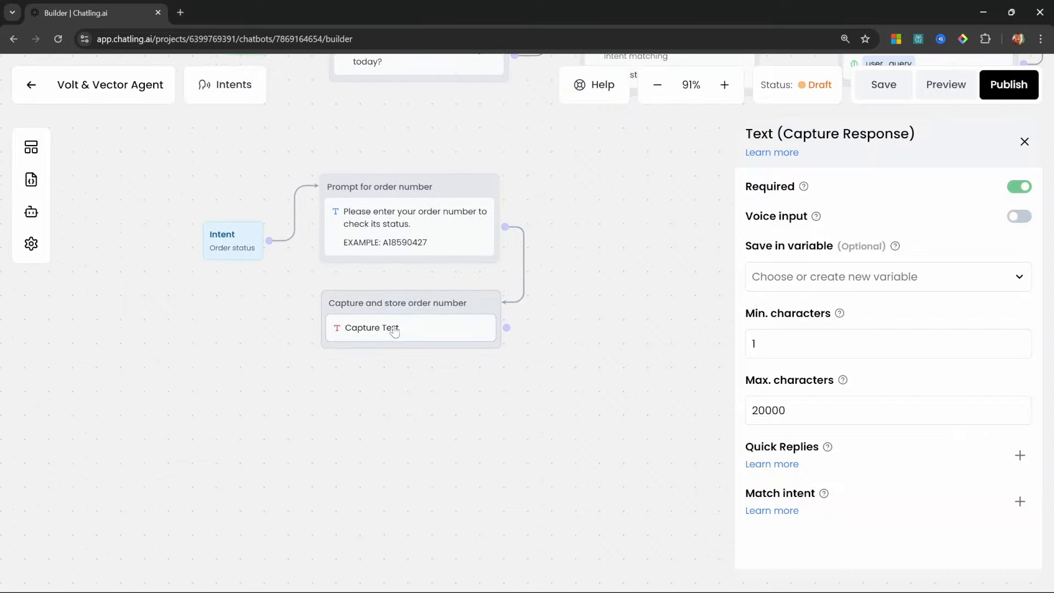
pyautogui.click(872, 280)
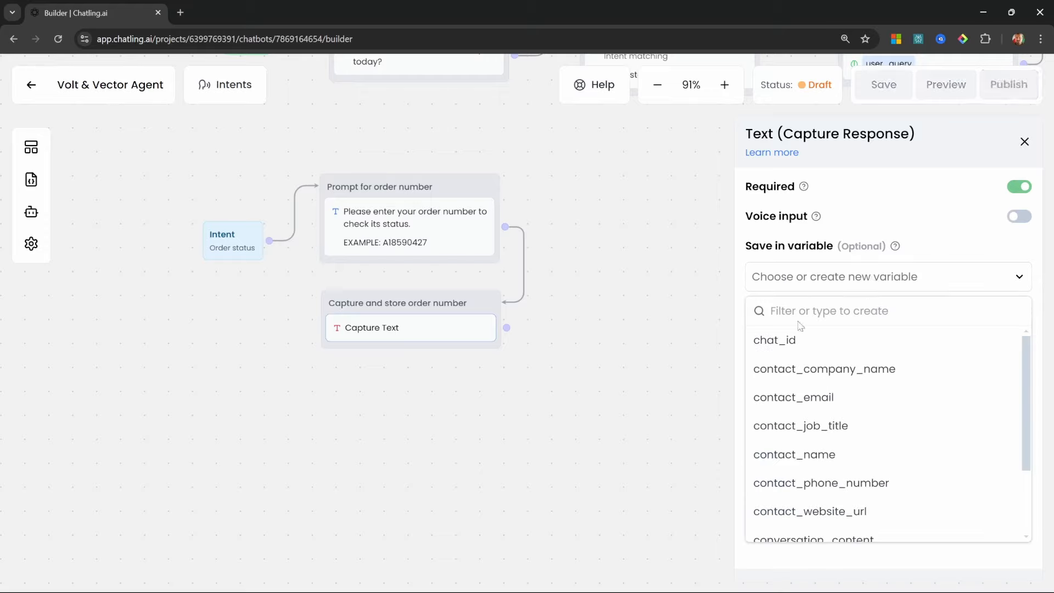
pyautogui.write('order_number')
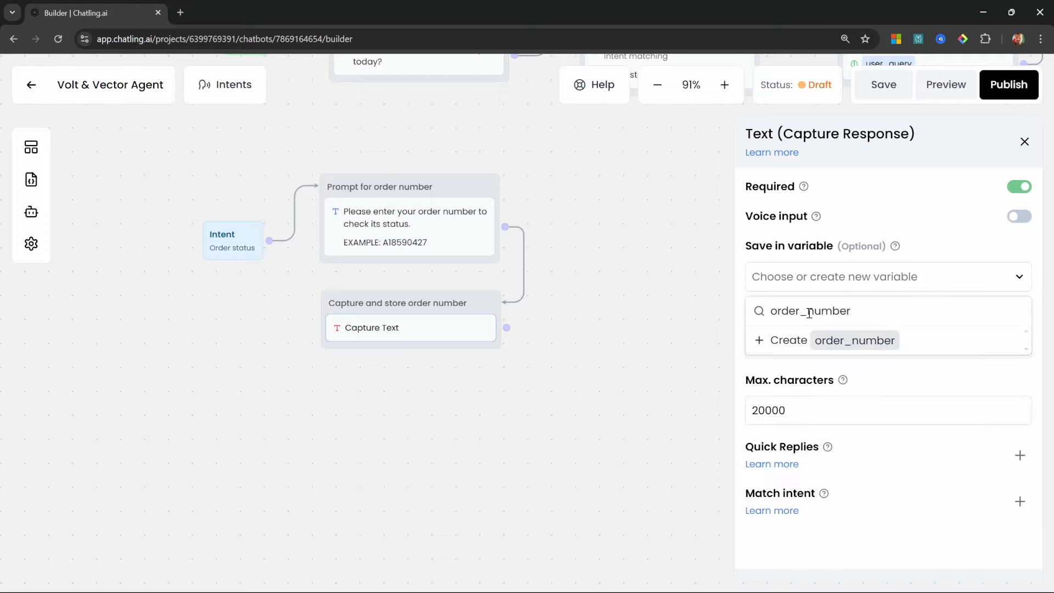
pyautogui.click(800, 341)
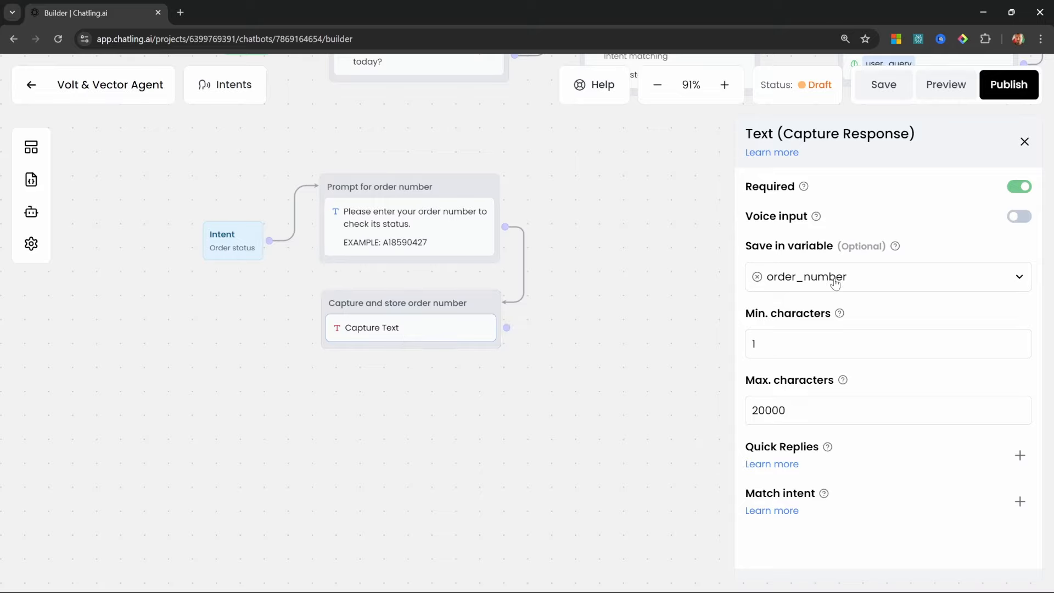
pyautogui.scroll(-1, 549, 399)
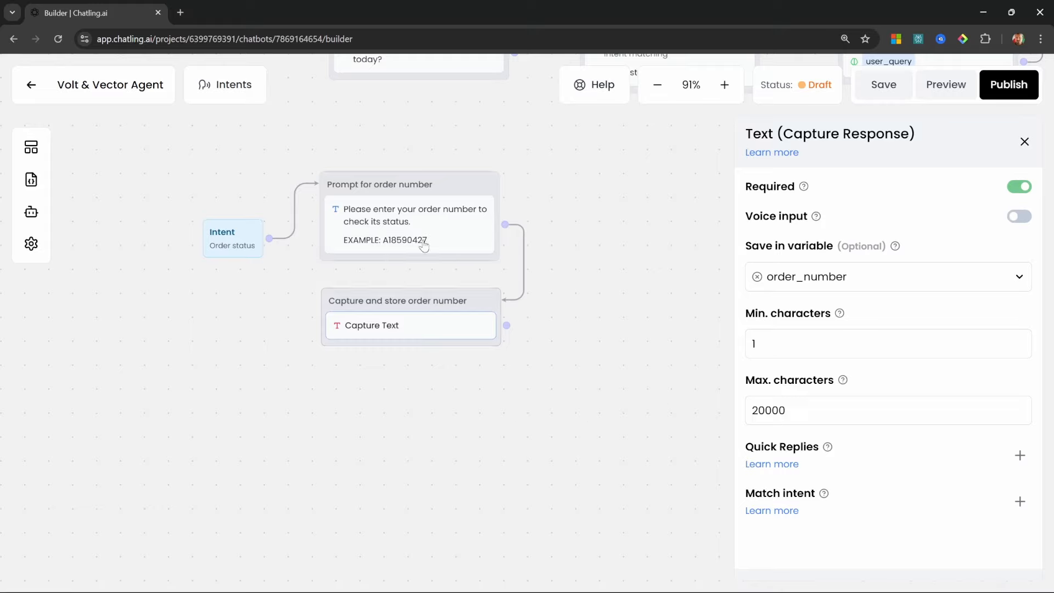
# Add an AI Response node named 'Validate order number' and connect the capture node to it
pyautogui.click(31, 147)
pyautogui.scroll(-3, 220, 406)
pyautogui.moveTo(125, 309); pyautogui.dragTo(391, 431)
pyautogui.doubleClick(360, 382)
pyautogui.write('Validate order number')
pyautogui.moveTo(507, 325); pyautogui.dragTo(502, 411)
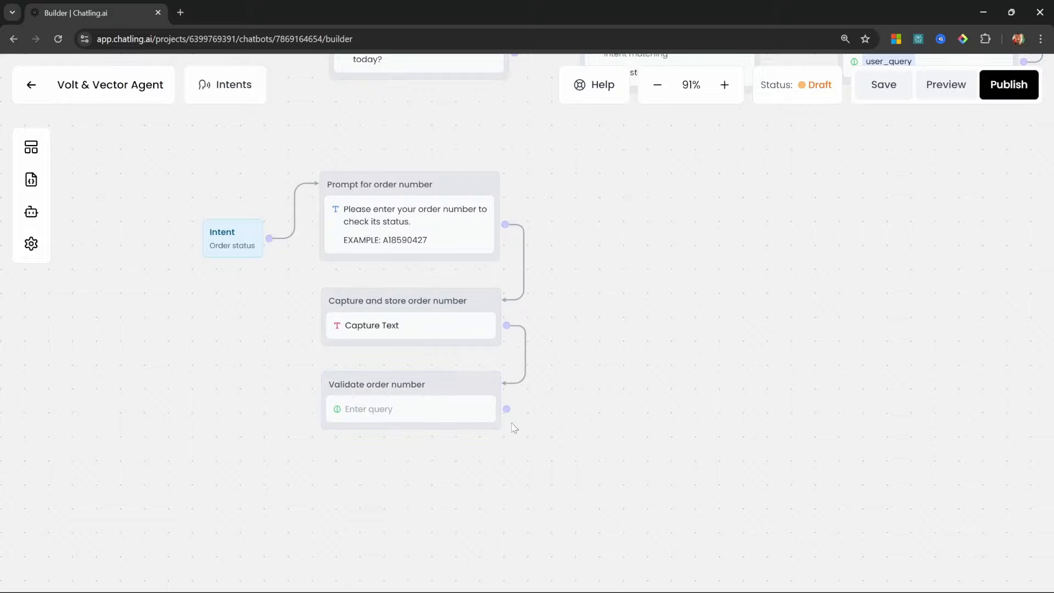
# Set the response source to AI Model and paste the order number validation prompt
pyautogui.click(403, 409)
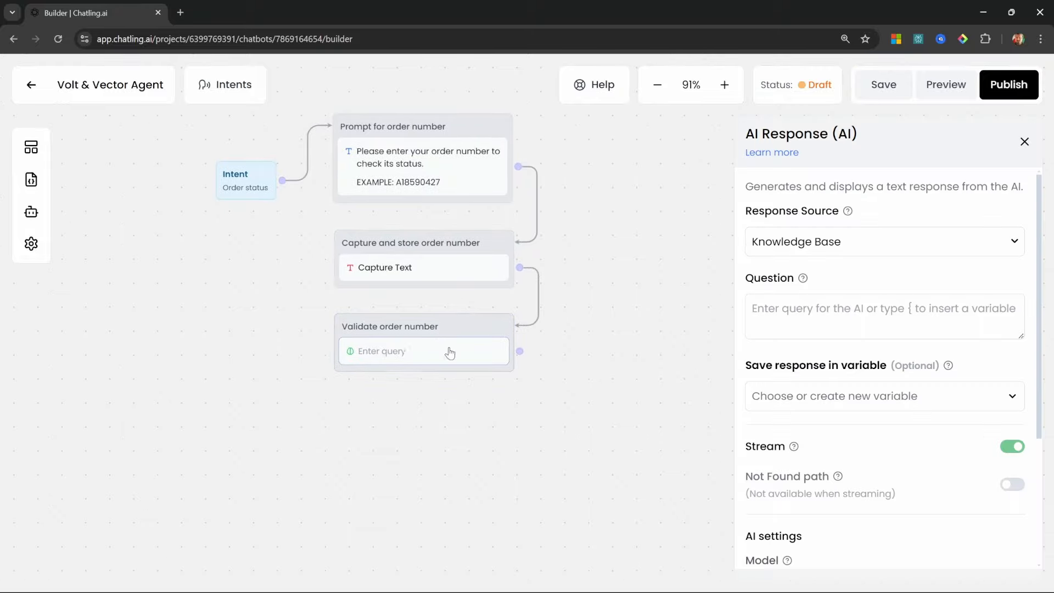
pyautogui.click(861, 247)
pyautogui.click(779, 305)
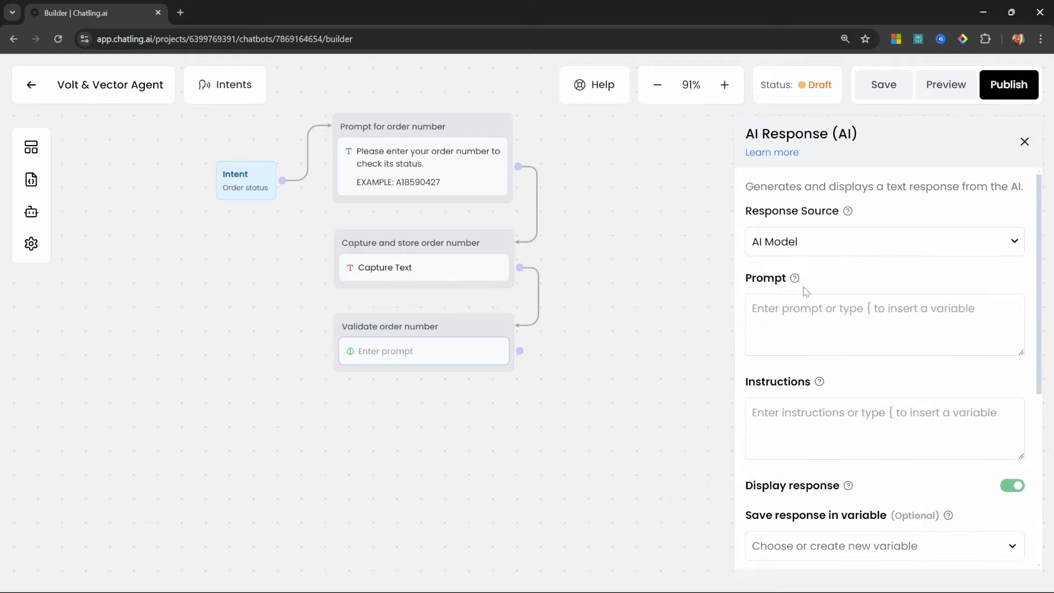
pyautogui.click(820, 326)
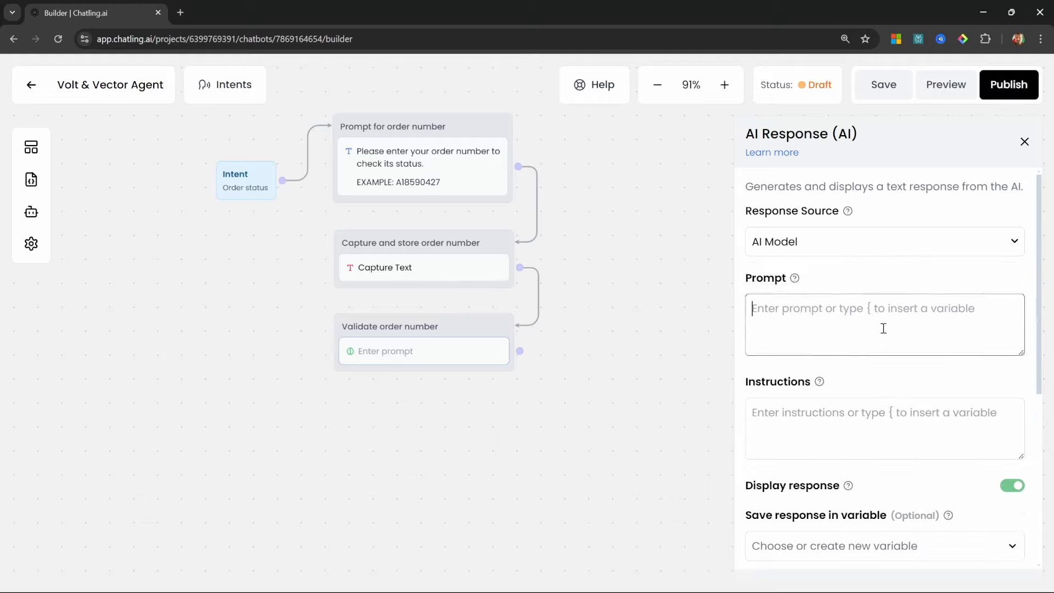
pyautogui.hotkey('ctrl', 'v')
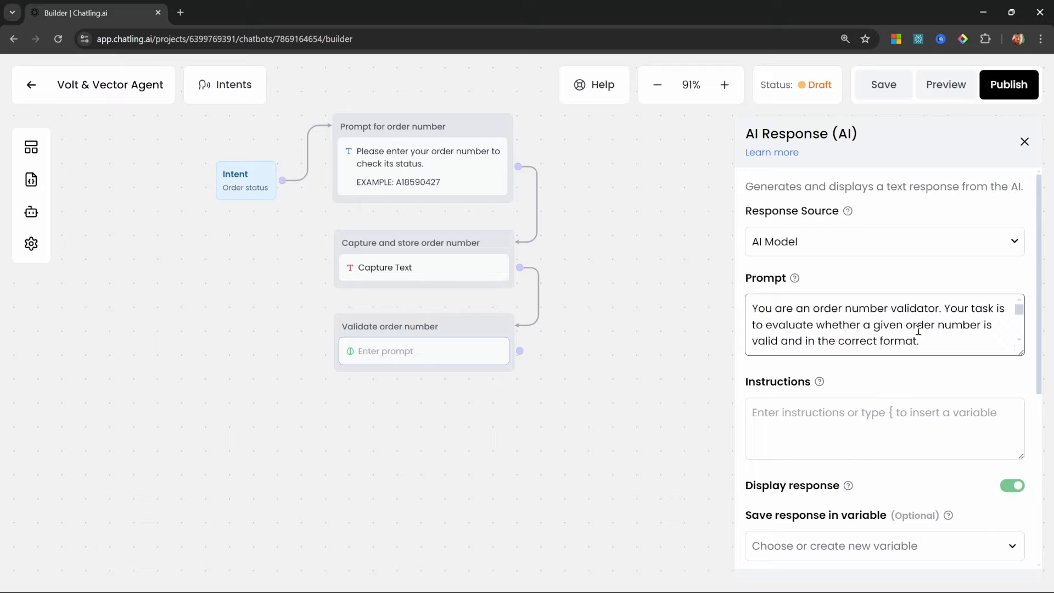
pyautogui.moveTo(1020, 353); pyautogui.dragTo(1031, 519)
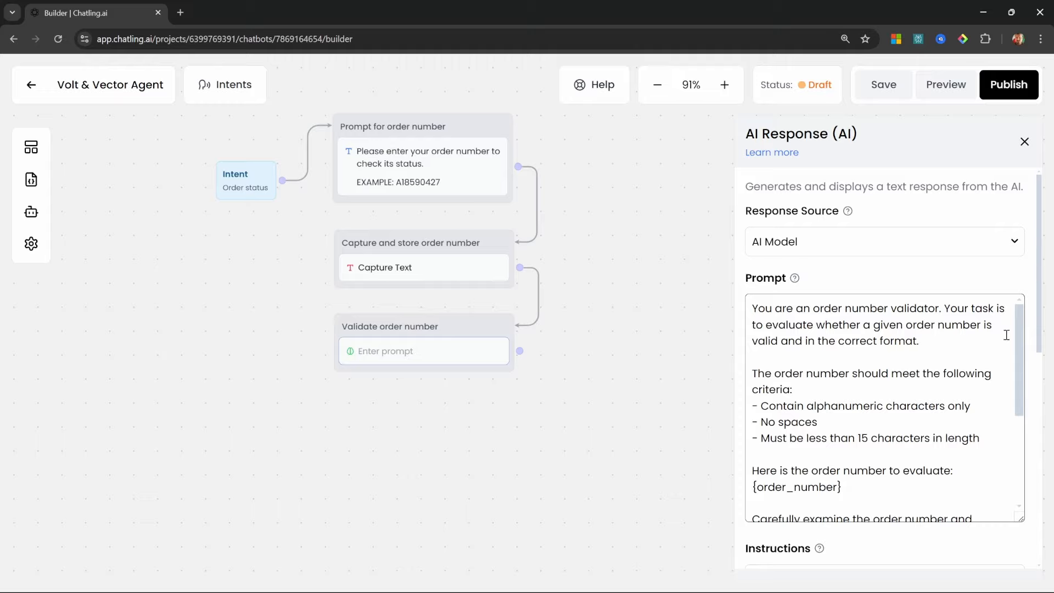
# Review the prompt's task description, order number criteria and {order_number} placeholder
pyautogui.click(942, 339)
pyautogui.moveTo(942, 339); pyautogui.dragTo(751, 323)
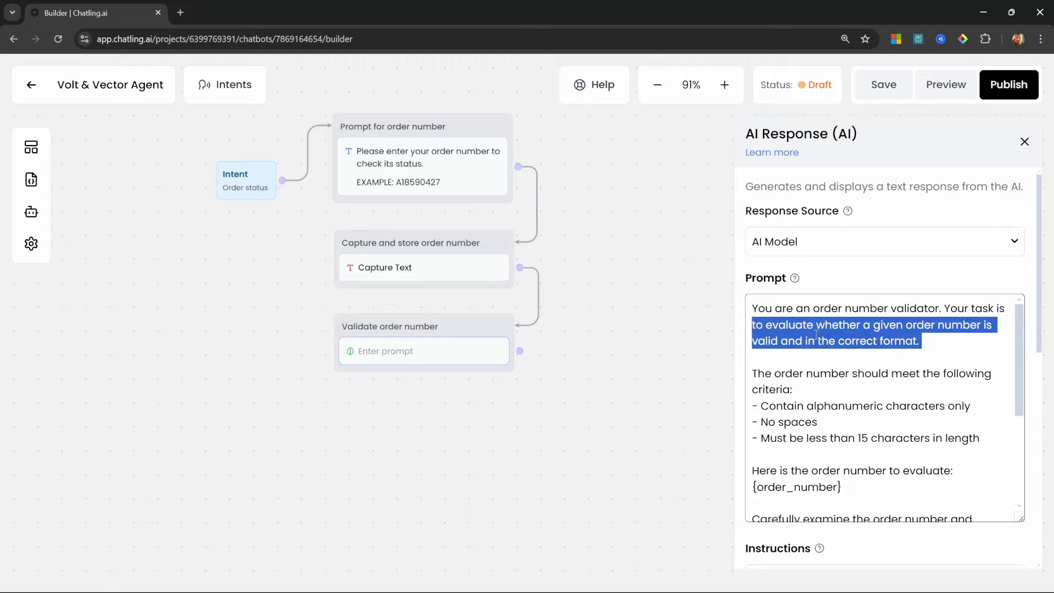
pyautogui.click(967, 350)
pyautogui.moveTo(991, 442); pyautogui.dragTo(753, 368)
pyautogui.scroll(-3, 1013, 358)
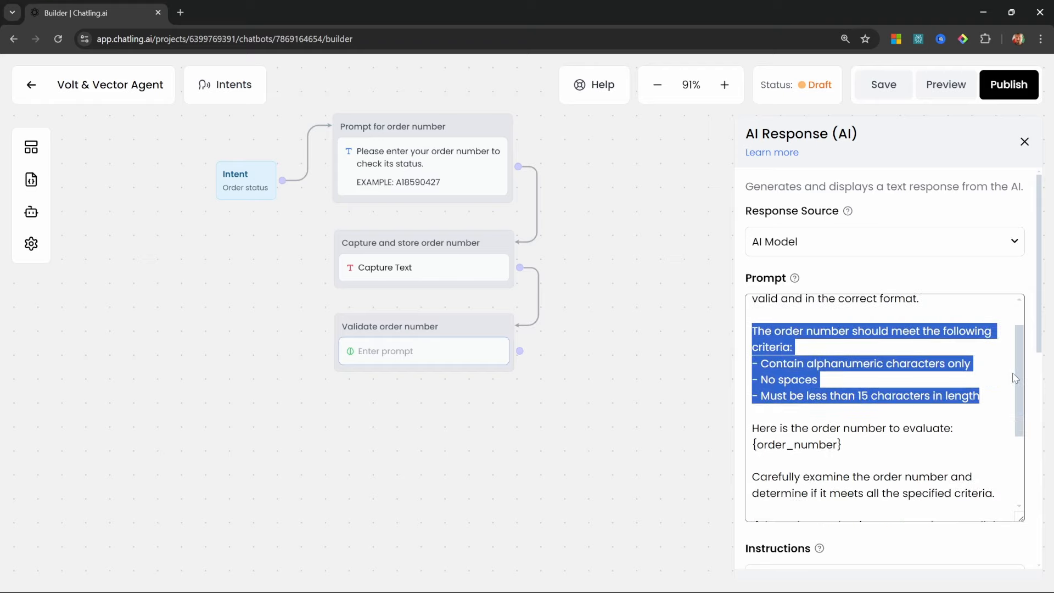
pyautogui.click(888, 378)
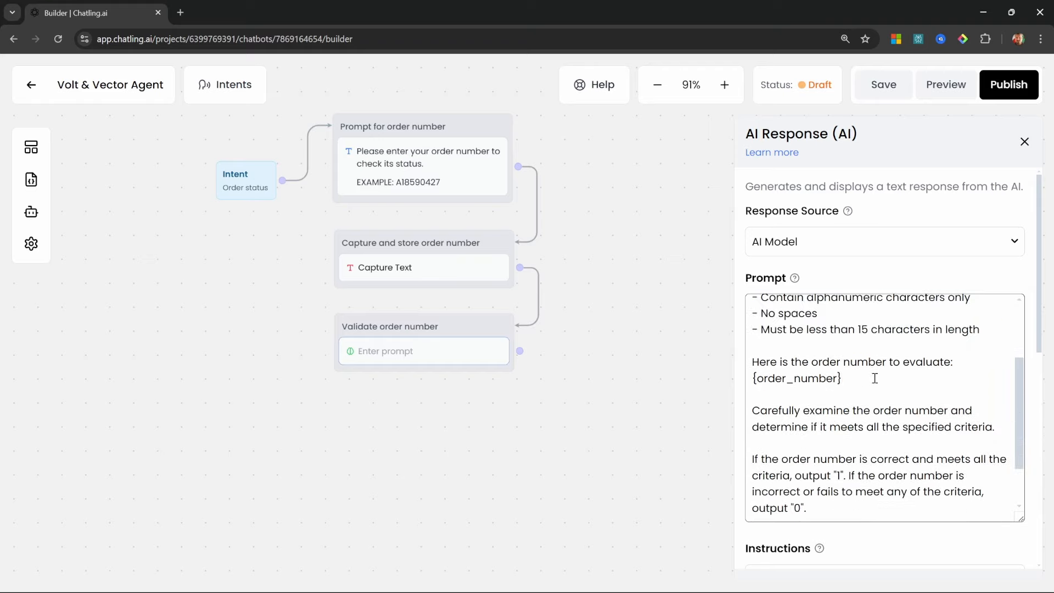
pyautogui.moveTo(875, 378); pyautogui.dragTo(747, 378)
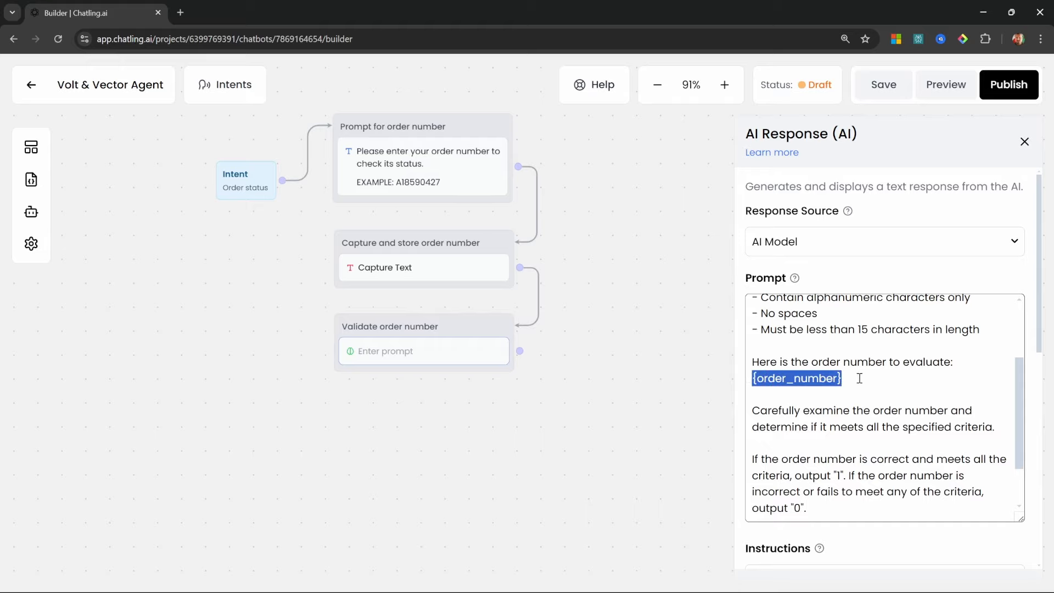
pyautogui.click(899, 391)
# Check the prompt's output rules for 1 and 0 and apply the prompt to the node
pyautogui.scroll(-4, 900, 391)
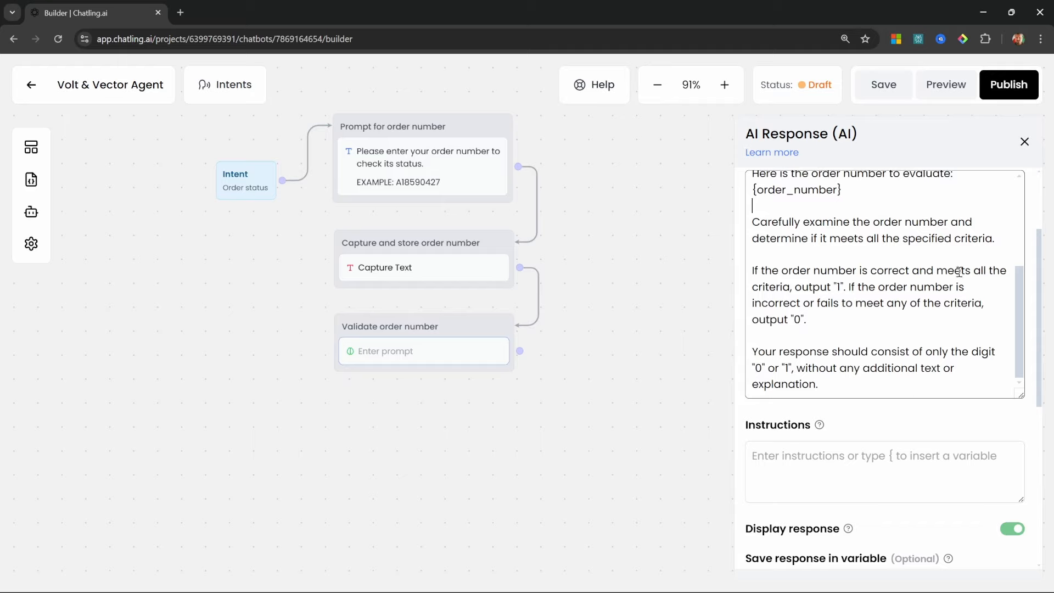
pyautogui.doubleClick(837, 286)
pyautogui.click(847, 321)
pyautogui.doubleClick(797, 319)
pyautogui.click(793, 360)
pyautogui.click(653, 259)
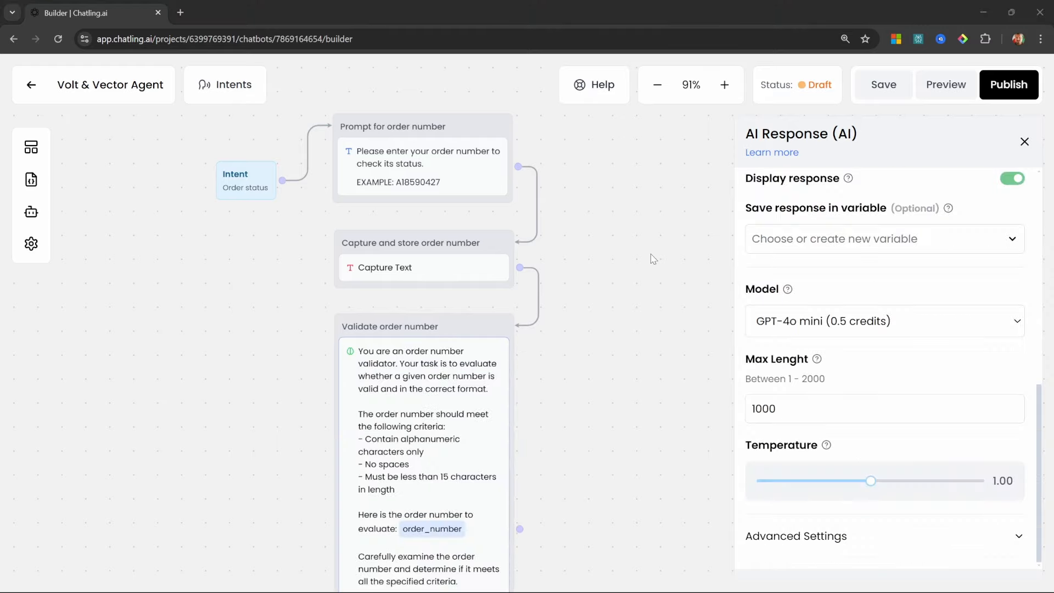
# In Preview, ask 'What is my order status?' and send the invalid order number 'asasdasdasd'
pyautogui.click(956, 81)
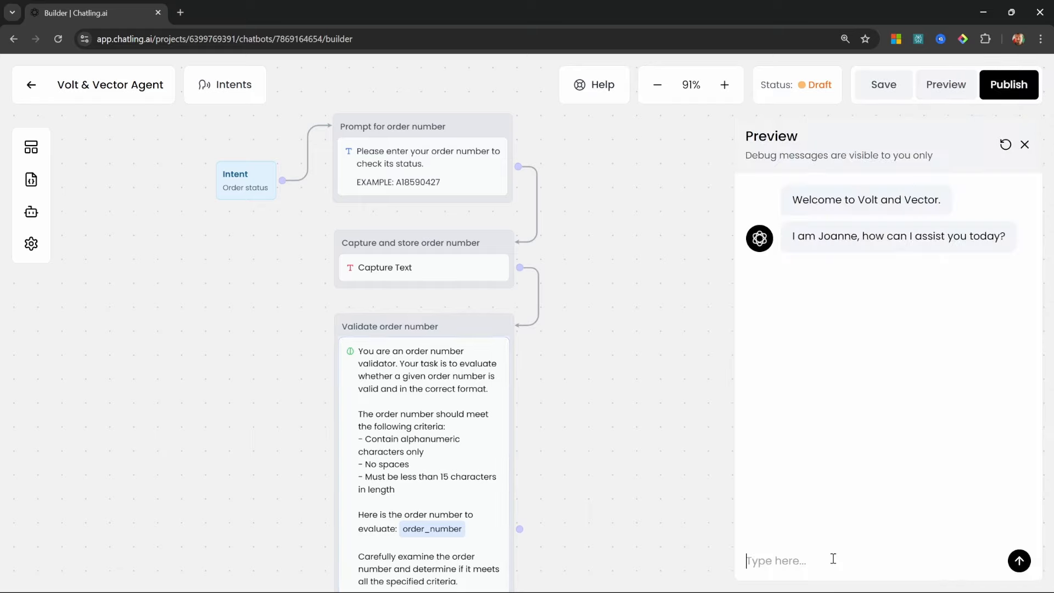
pyautogui.write('What is my order status?')
pyautogui.press('Return')
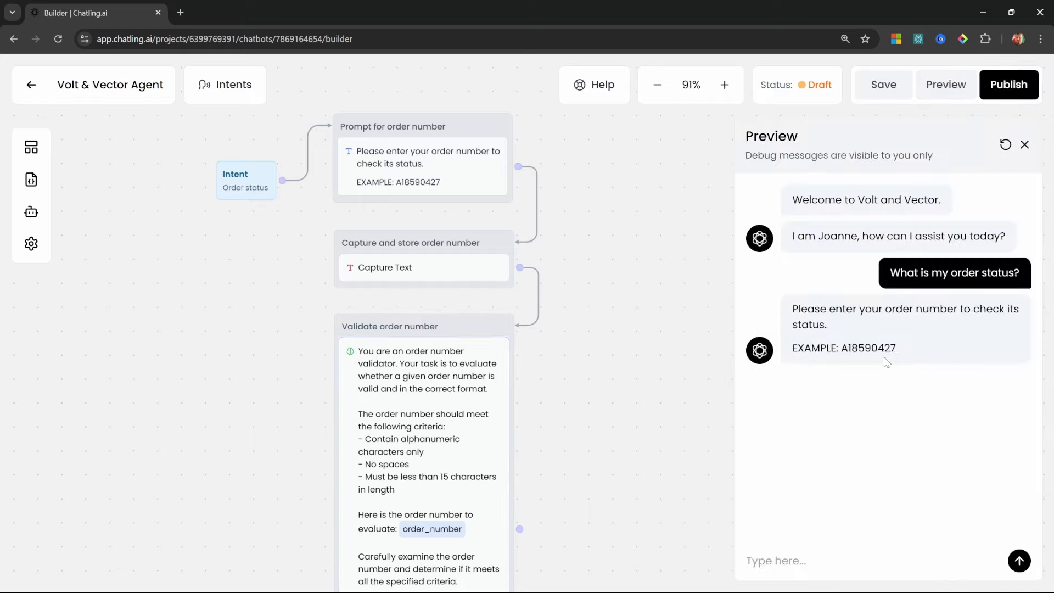
pyautogui.click(810, 571)
pyautogui.write('asasdasdasd')
pyautogui.press('Return')
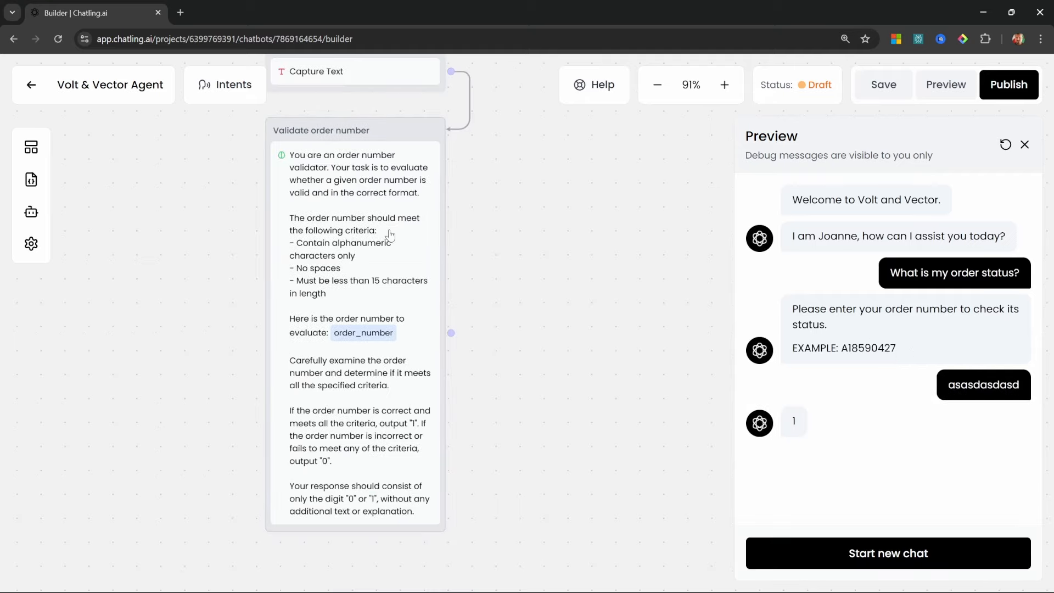
# Restart the chat, send order number 'aaa ss ff ss 22', confirm the 0 reply, and close Preview
pyautogui.click(796, 546)
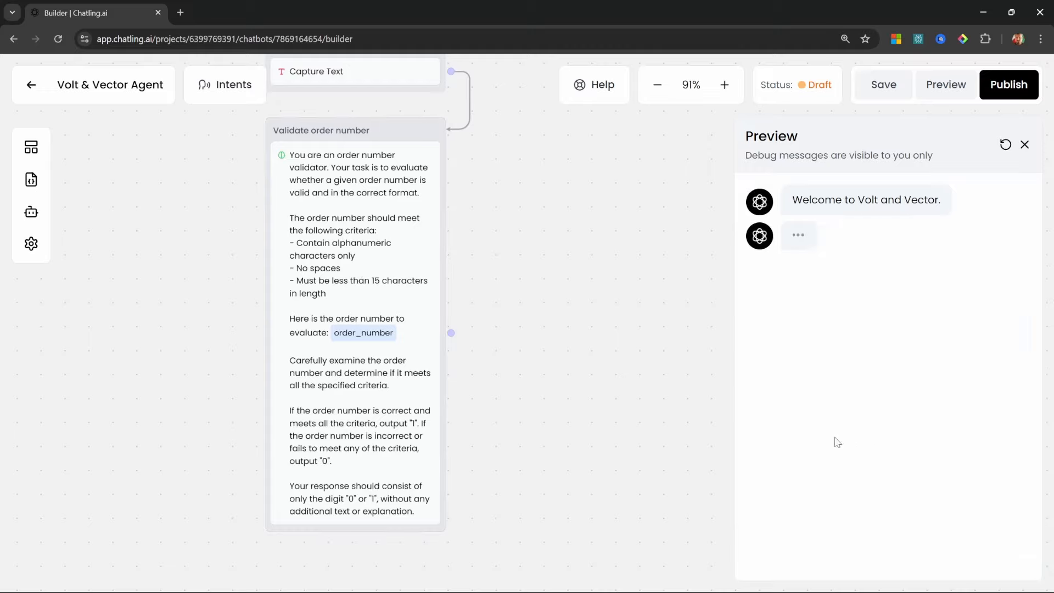
pyautogui.click(833, 569)
pyautogui.write('What is my order status?')
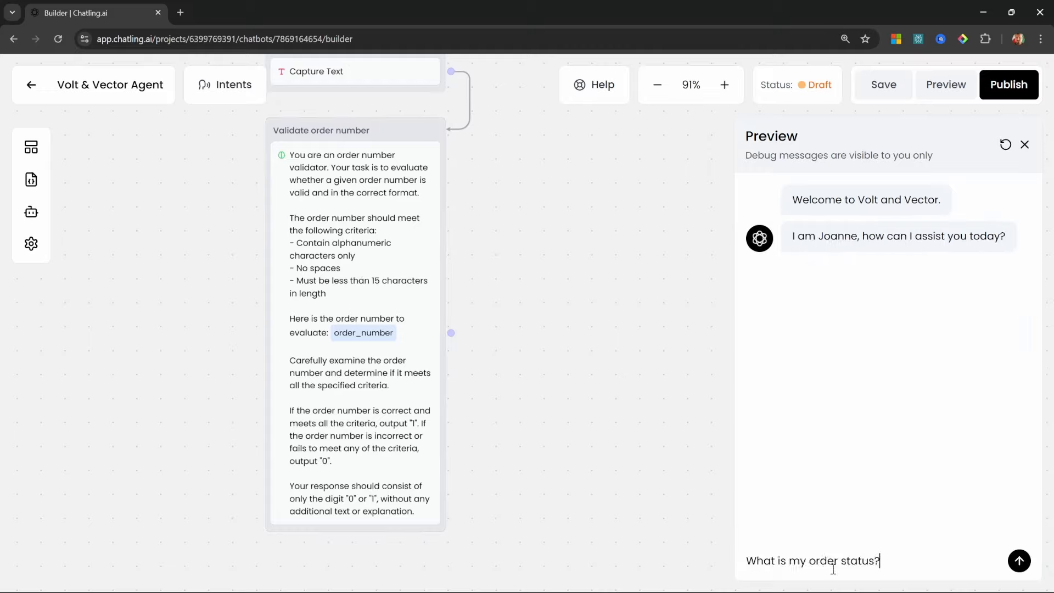
pyautogui.press('Return')
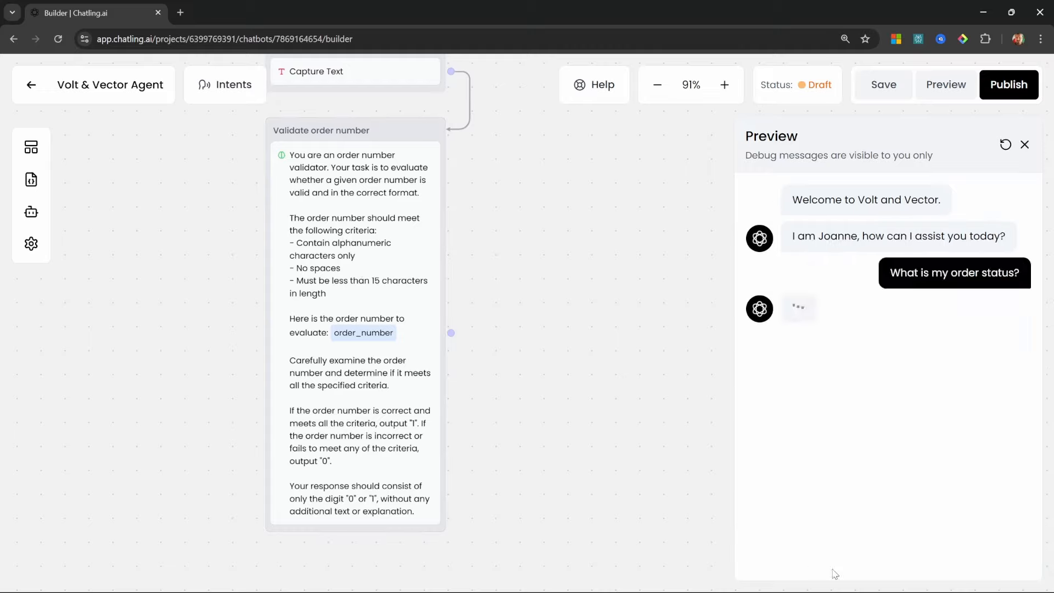
pyautogui.write('aaa s')
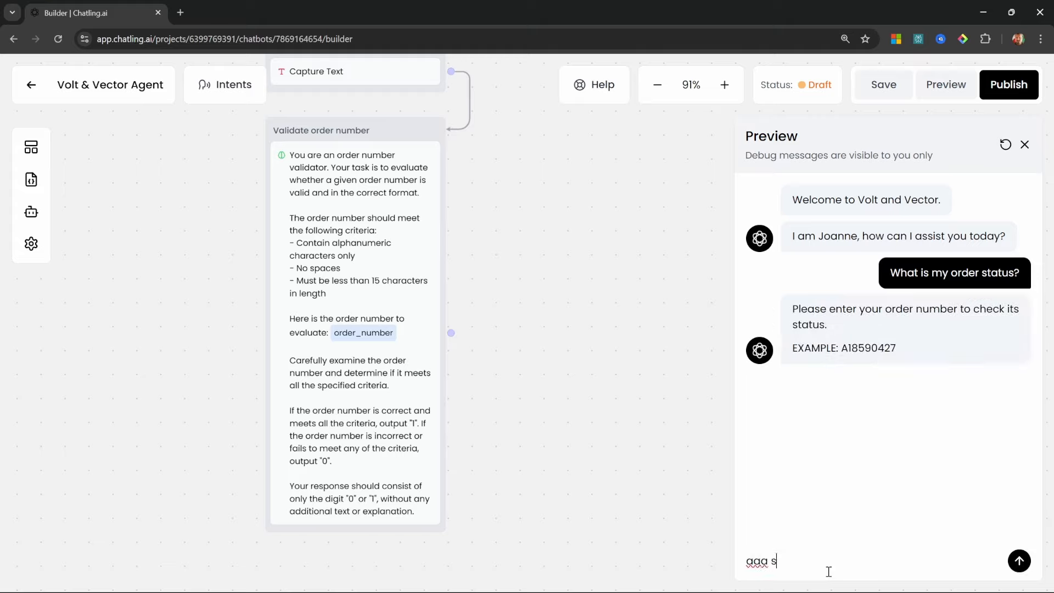
pyautogui.write('s  ff  ss  22')
pyautogui.press('Return')
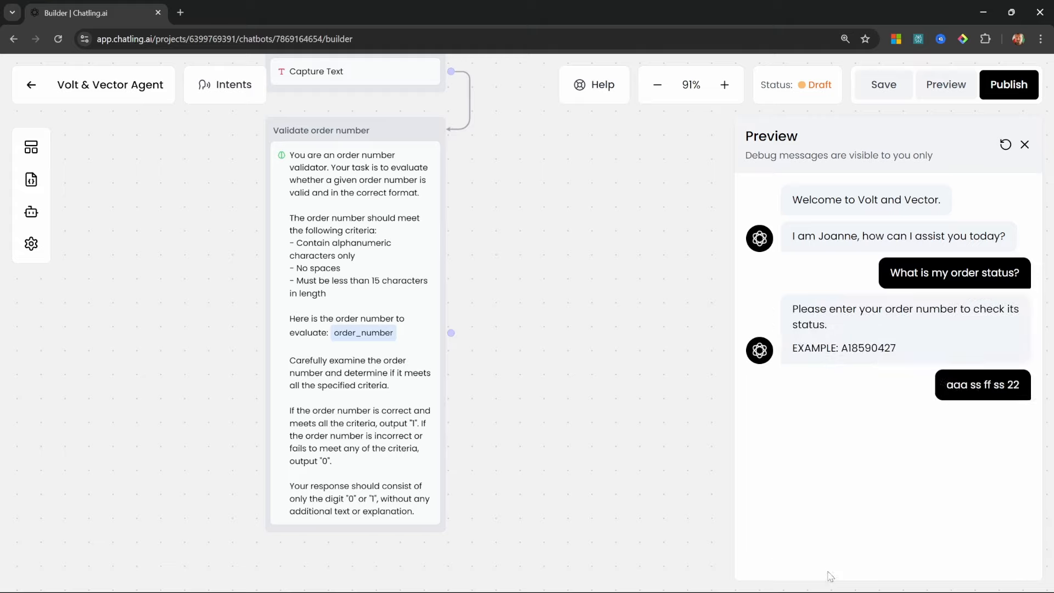
pyautogui.moveTo(789, 428); pyautogui.dragTo(808, 428)
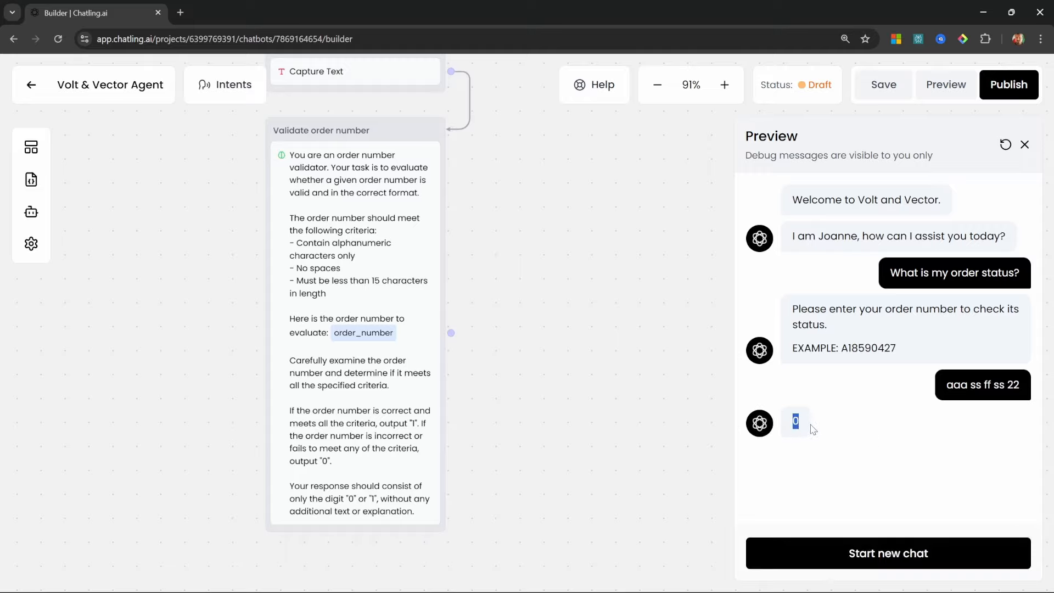
pyautogui.press('Escape')
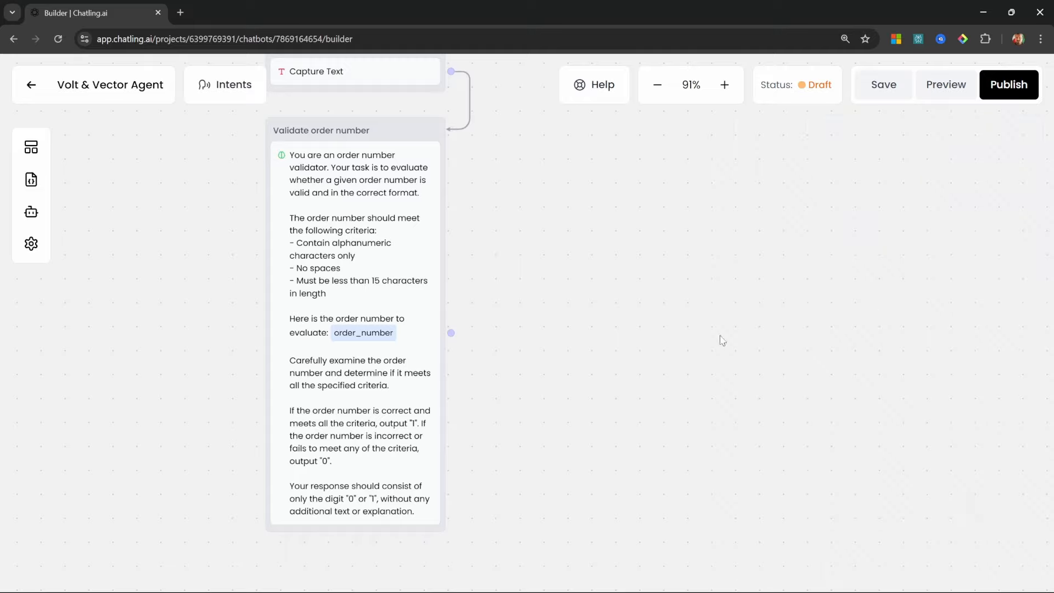
# Turn off Display response on the Validate order number step
pyautogui.click(335, 251)
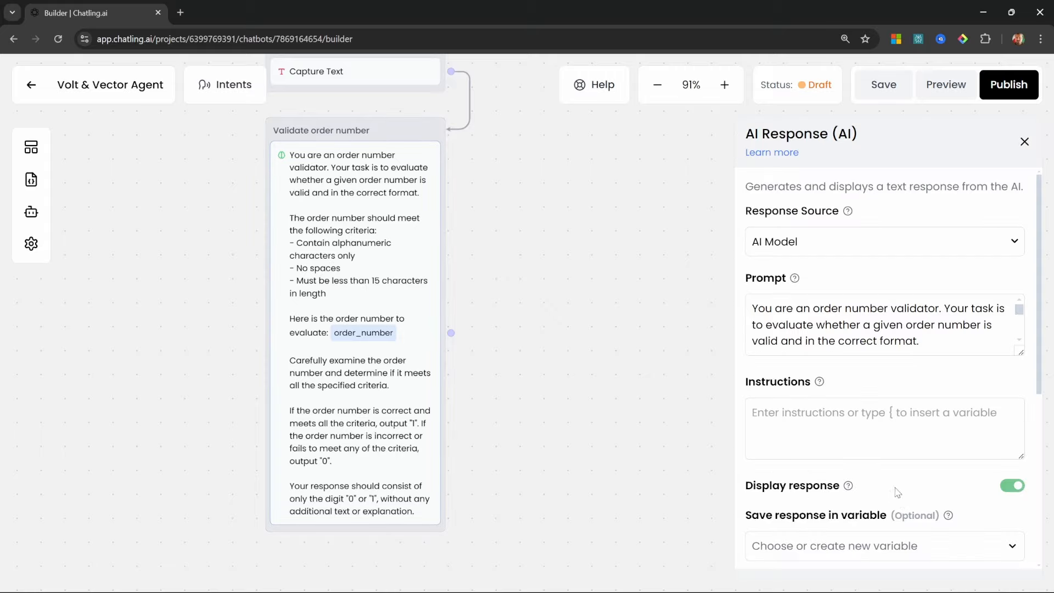
pyautogui.click(1012, 485)
pyautogui.scroll(-1, 611, 324)
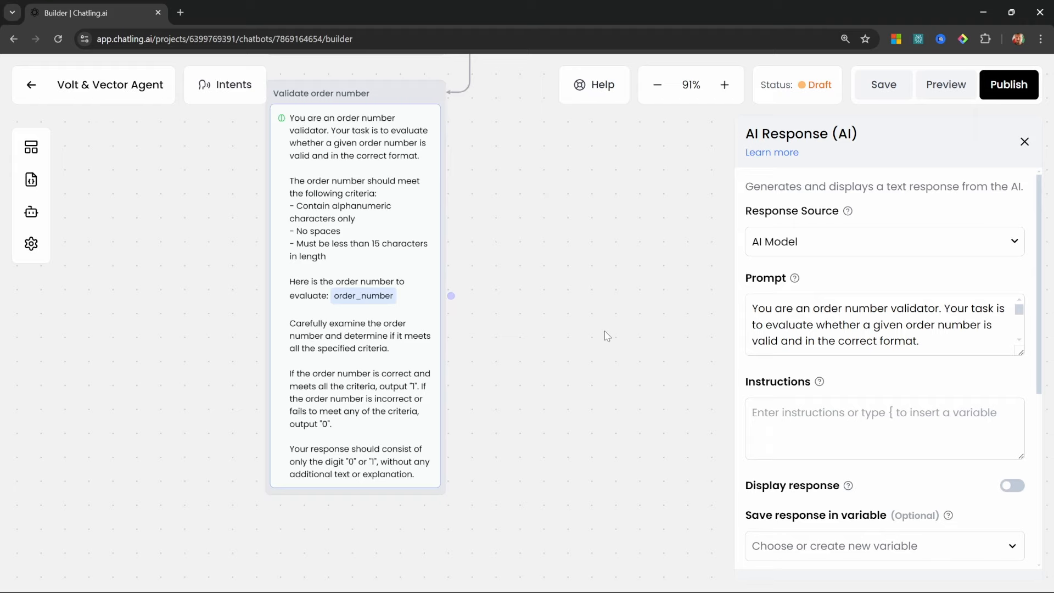
pyautogui.moveTo(545, 445); pyautogui.dragTo(578, 420)
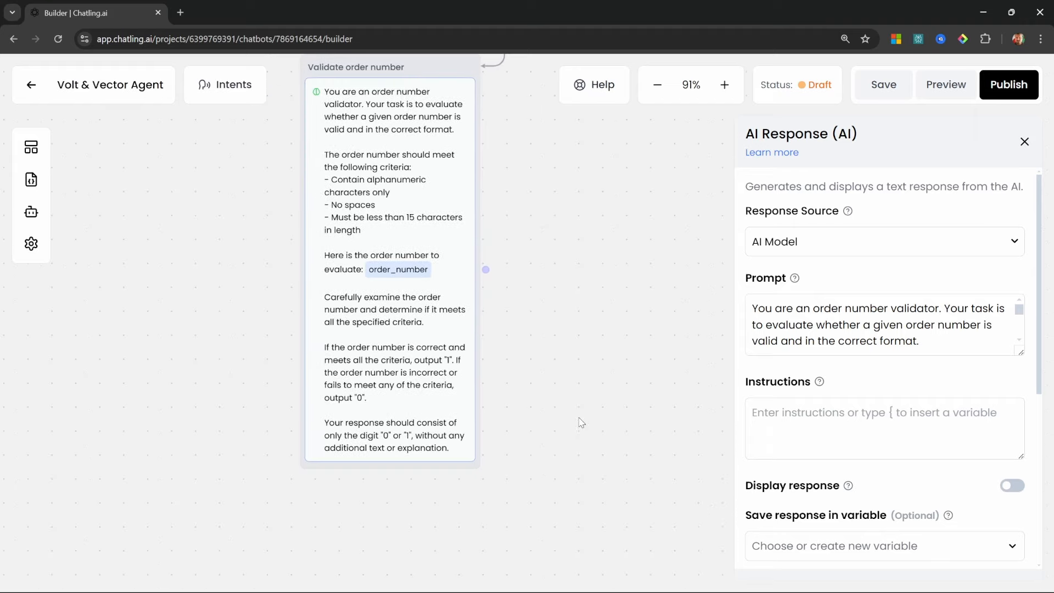
# Attach a Variable condition block under the Validate order number step
pyautogui.click(34, 150)
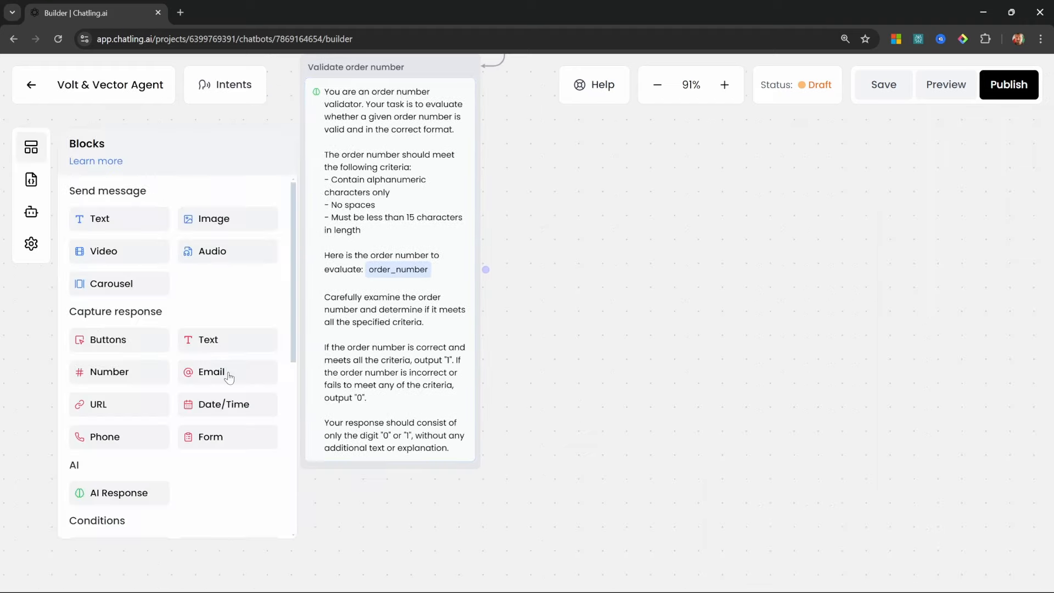
pyautogui.scroll(-5, 229, 377)
pyautogui.scroll(2, 112, 332)
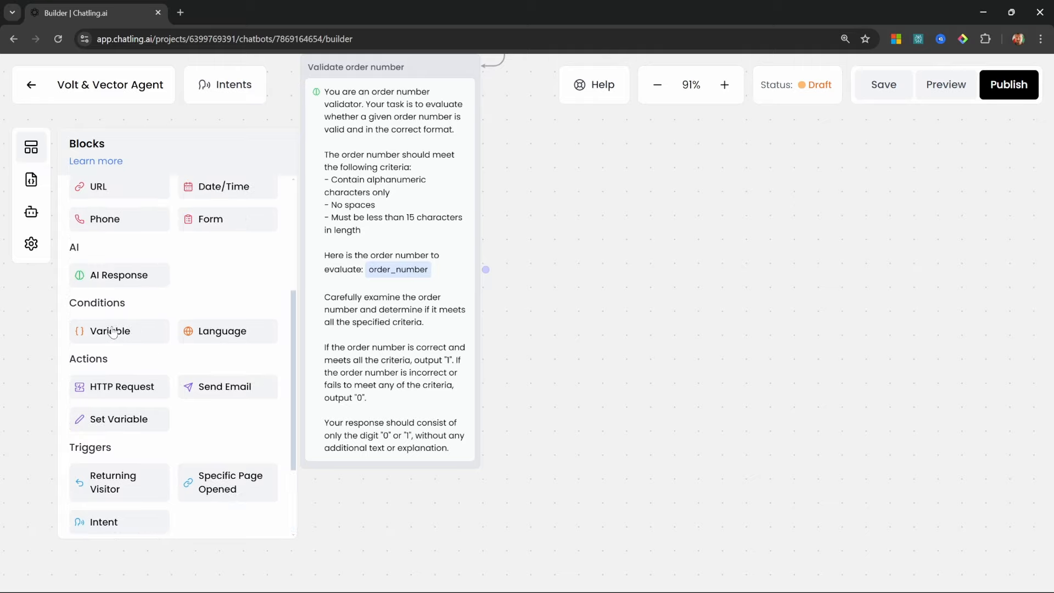
pyautogui.moveTo(112, 332); pyautogui.dragTo(375, 480)
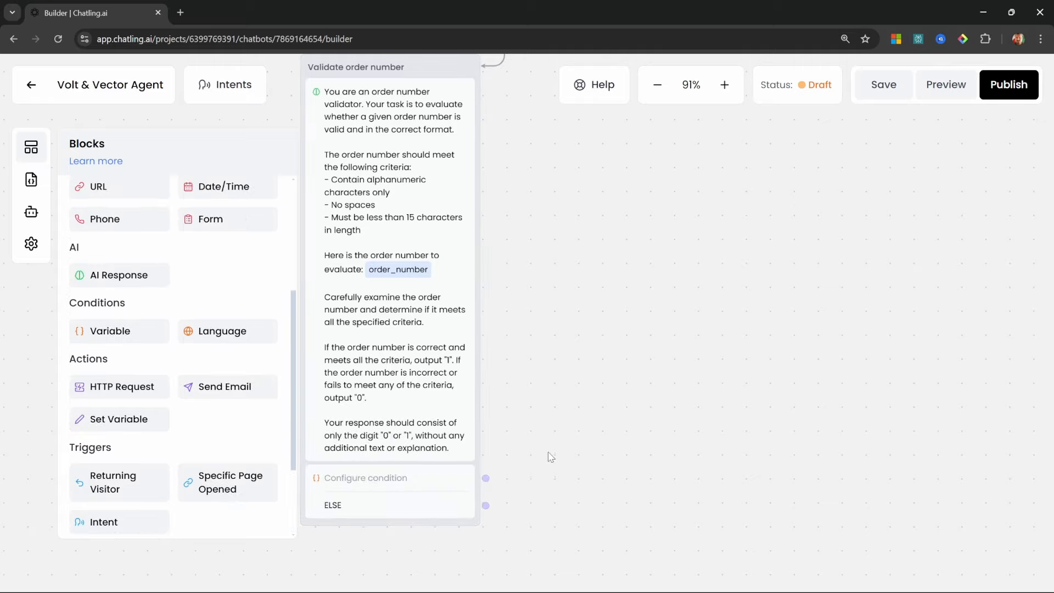
pyautogui.click(405, 391)
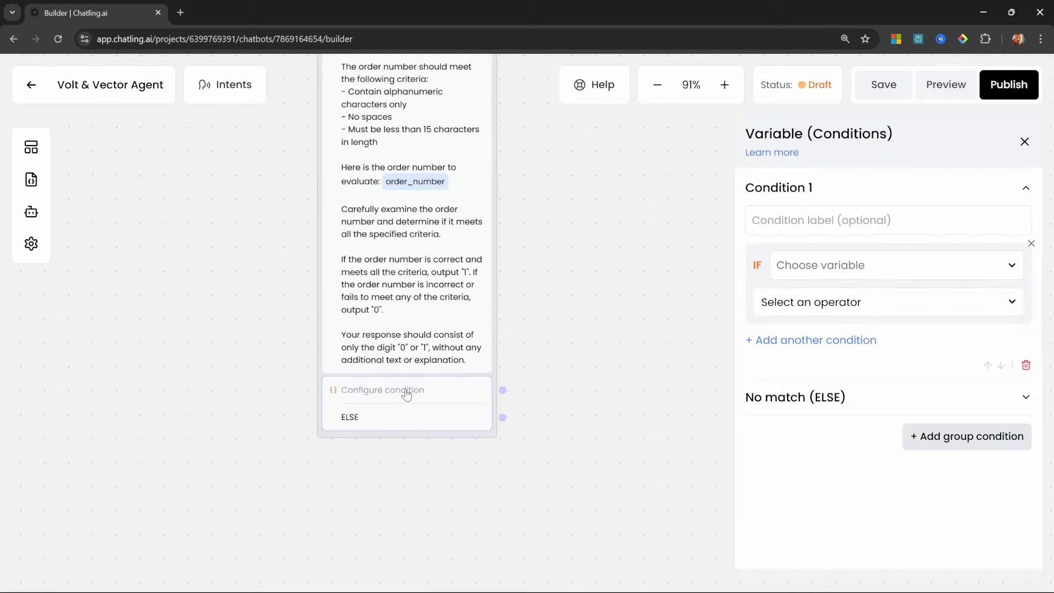
# Save the validator's AI response in a new variable order_number_validation
pyautogui.click(420, 227)
pyautogui.scroll(1, 600, 333)
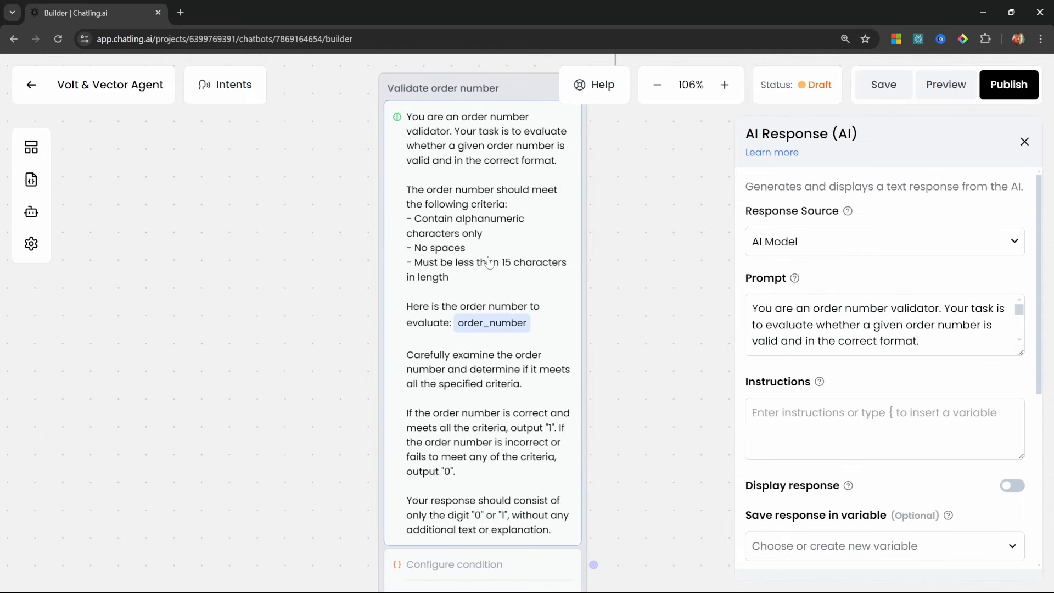
pyautogui.click(456, 565)
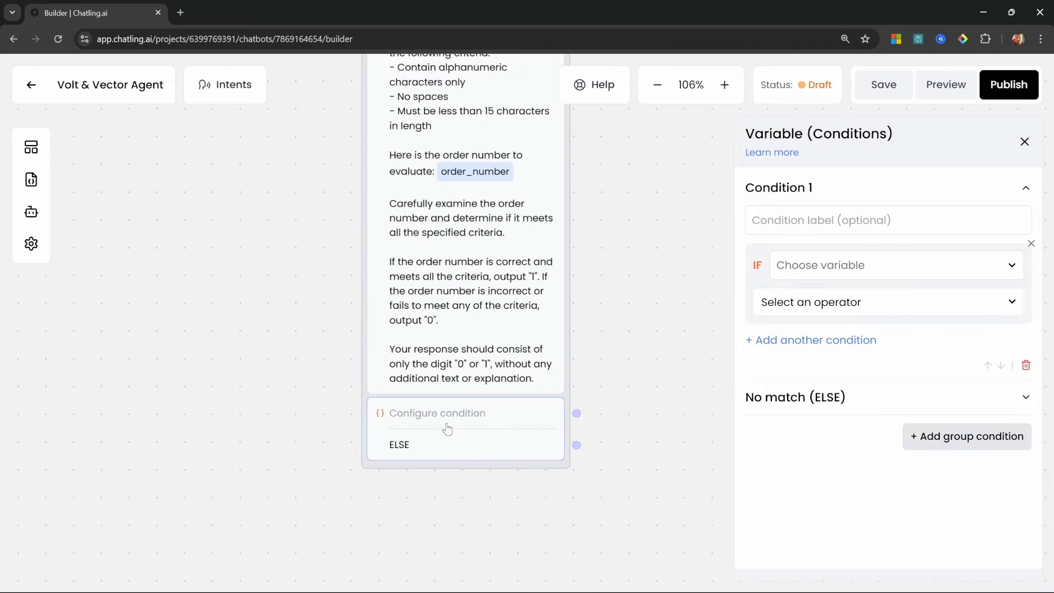
pyautogui.click(479, 230)
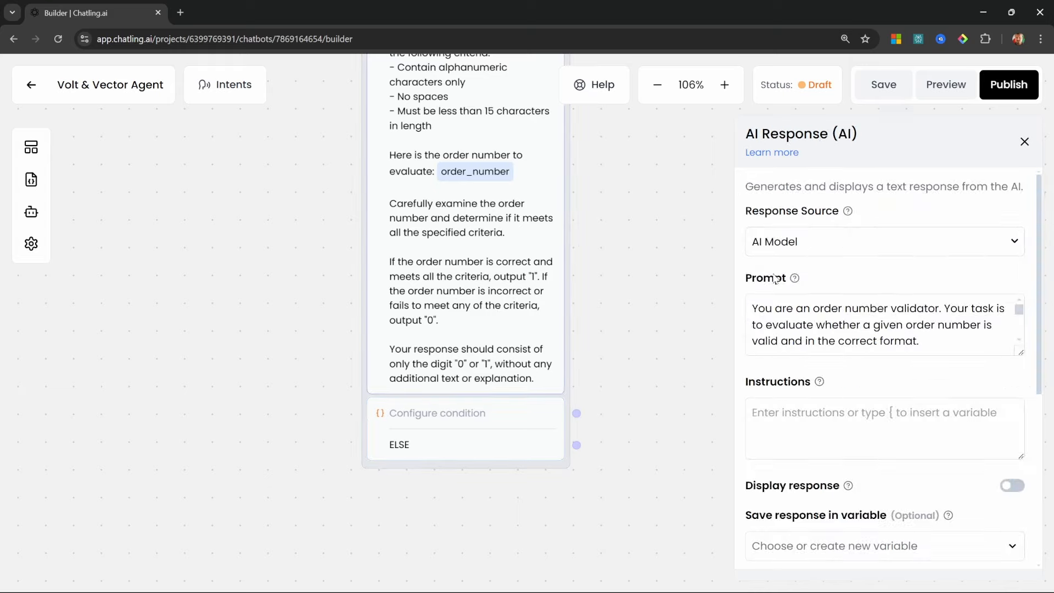
pyautogui.scroll(-5, 856, 310)
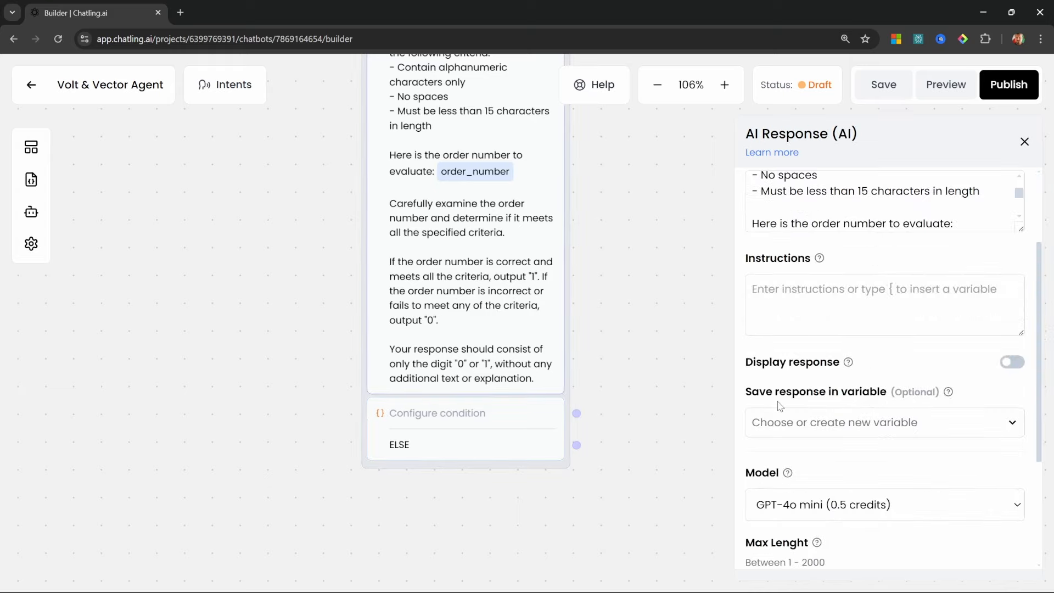
pyautogui.click(897, 421)
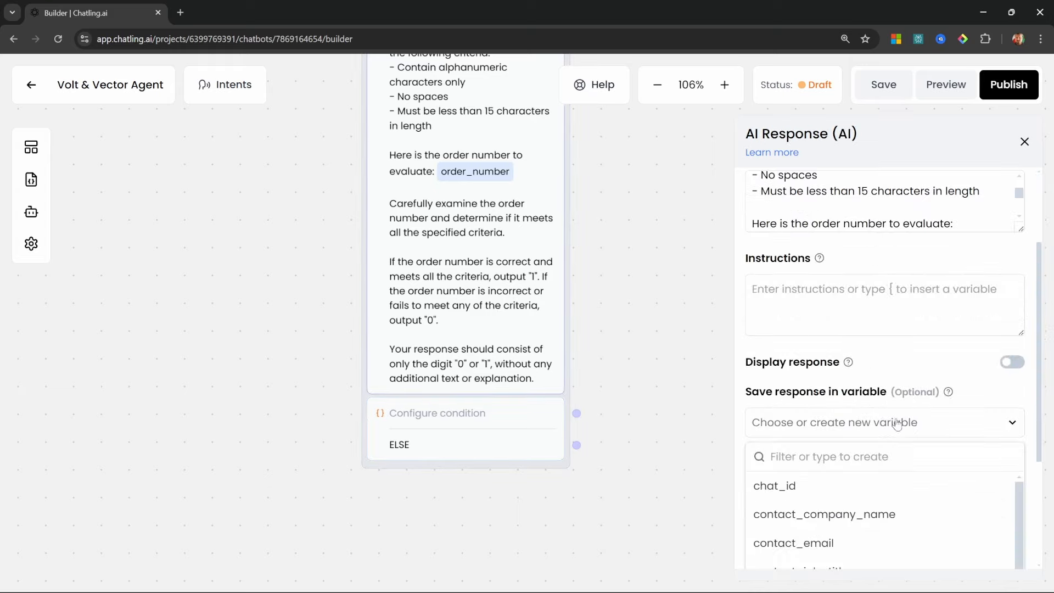
pyautogui.write('order')
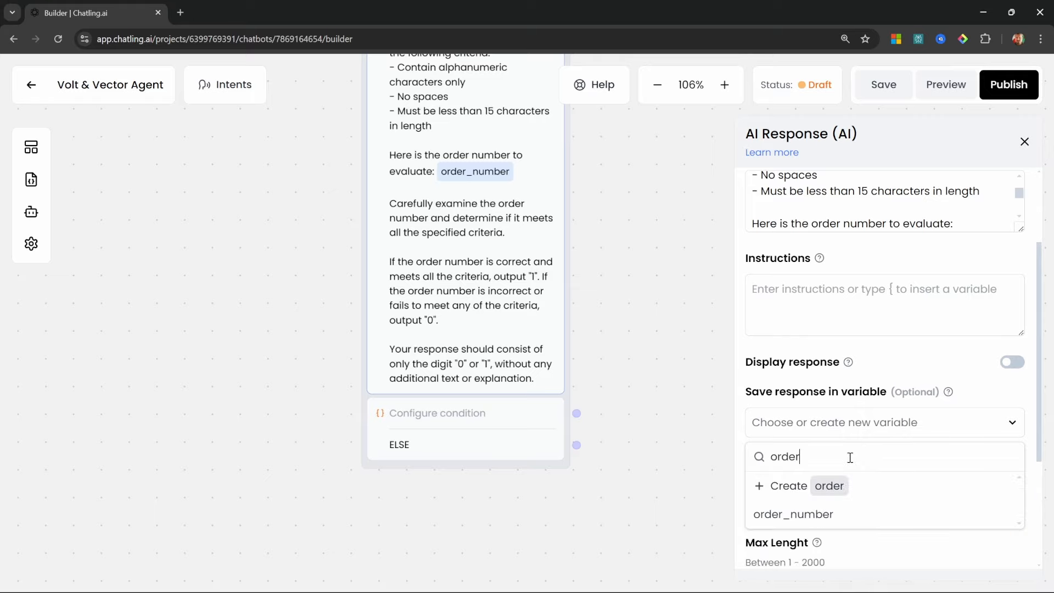
pyautogui.write('_number_validation')
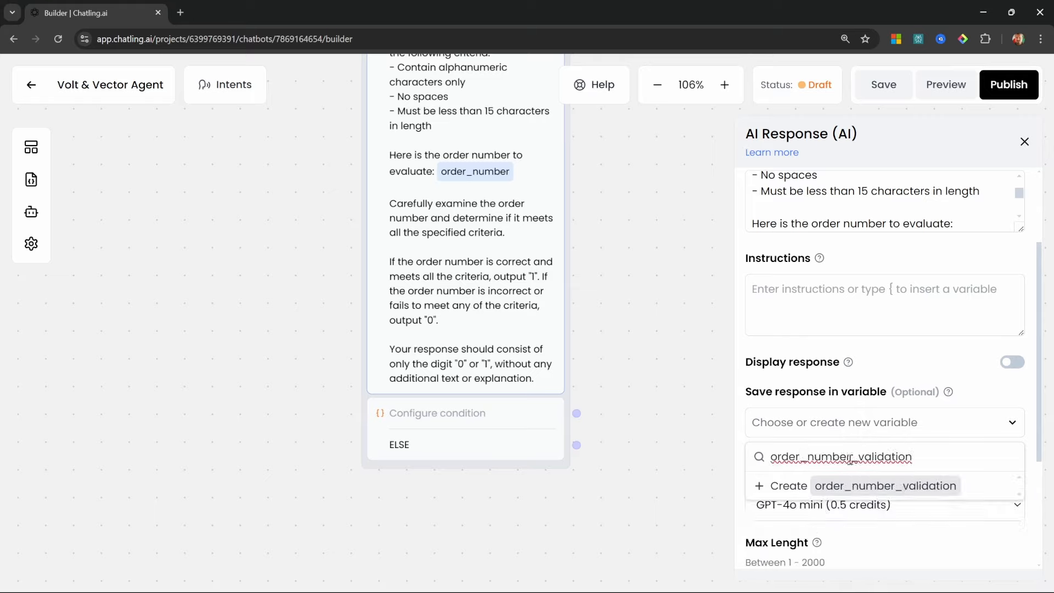
pyautogui.click(857, 490)
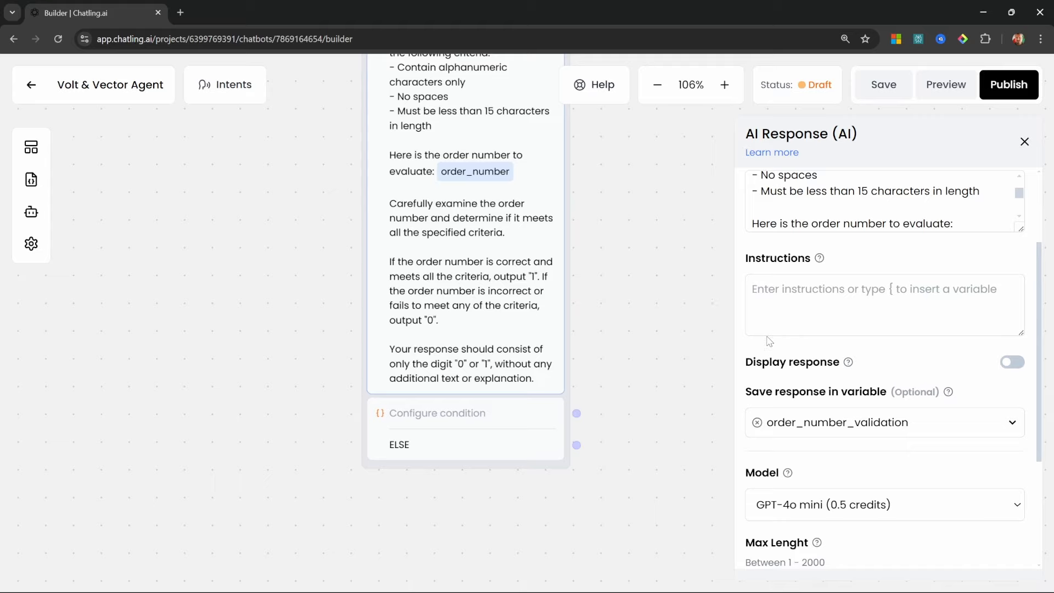
# Label the condition 'Valid order number?' and set IF order_number_validation Equals 1
pyautogui.click(454, 426)
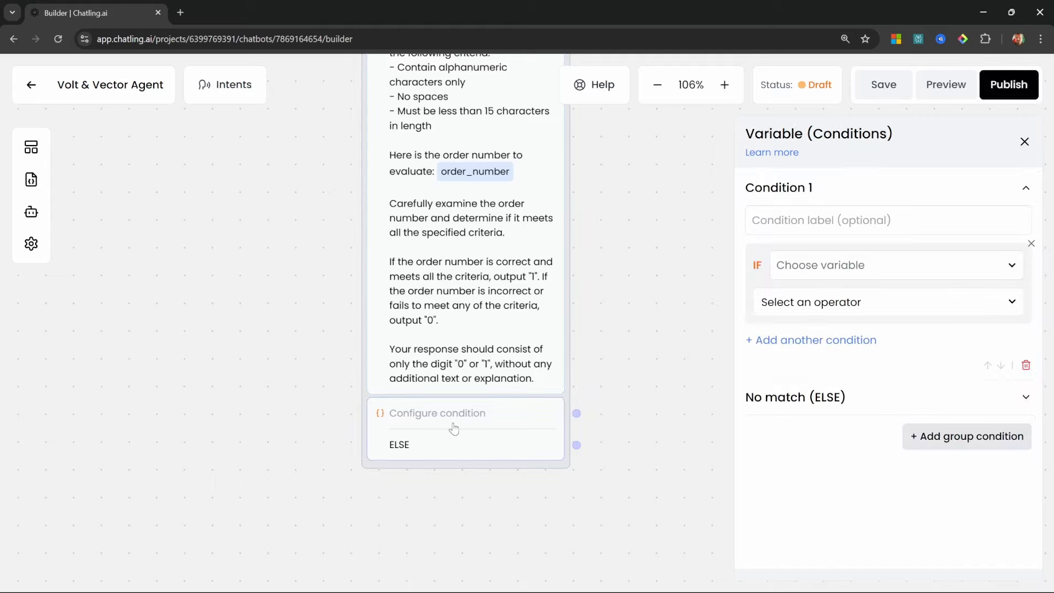
pyautogui.click(871, 222)
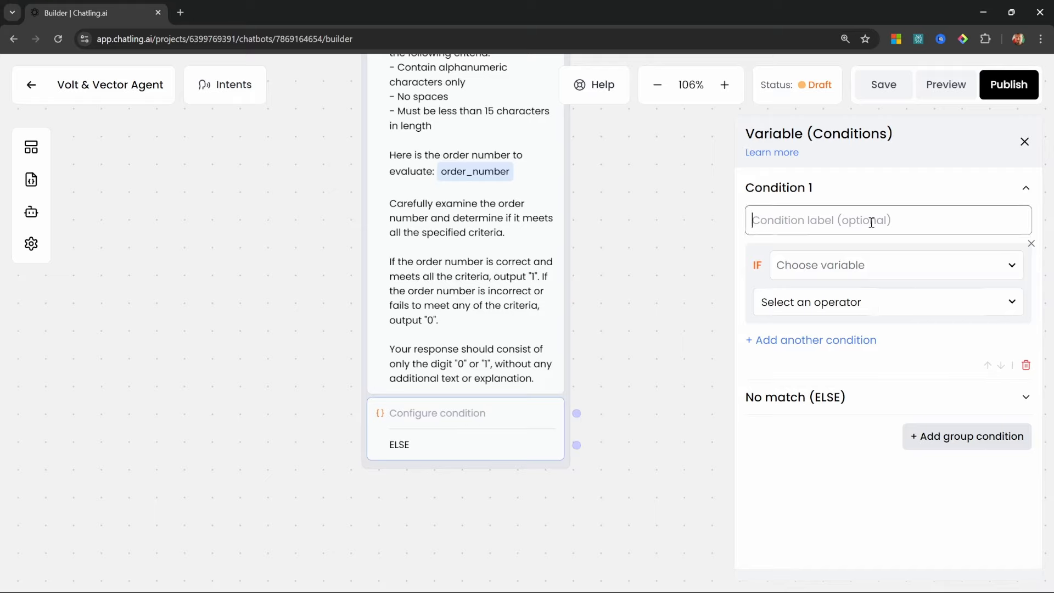
pyautogui.write('Valid order number?')
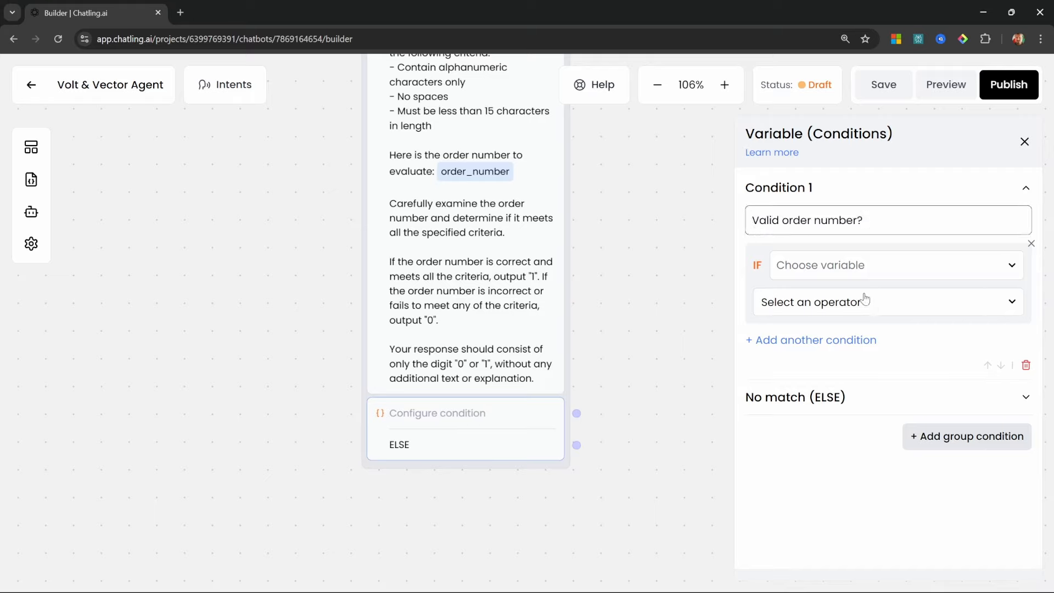
pyautogui.click(895, 266)
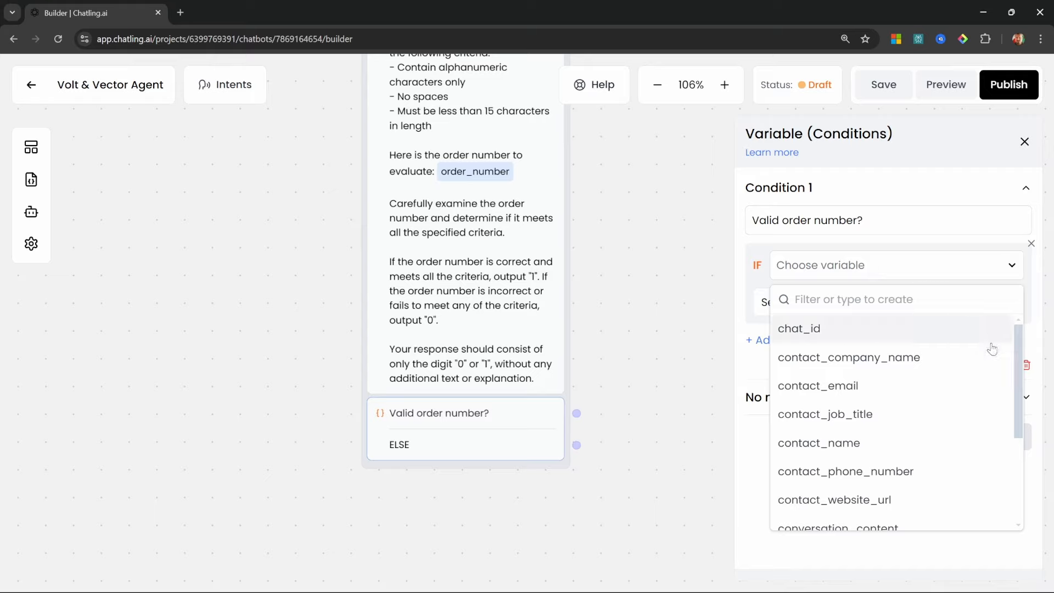
pyautogui.scroll(-3, 878, 450)
pyautogui.click(878, 461)
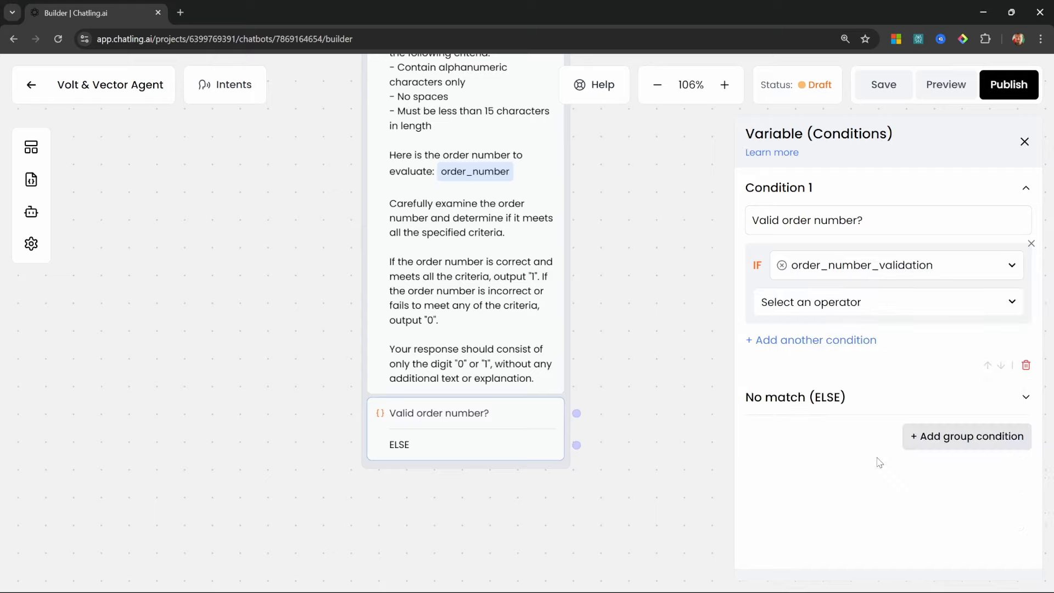
pyautogui.click(881, 312)
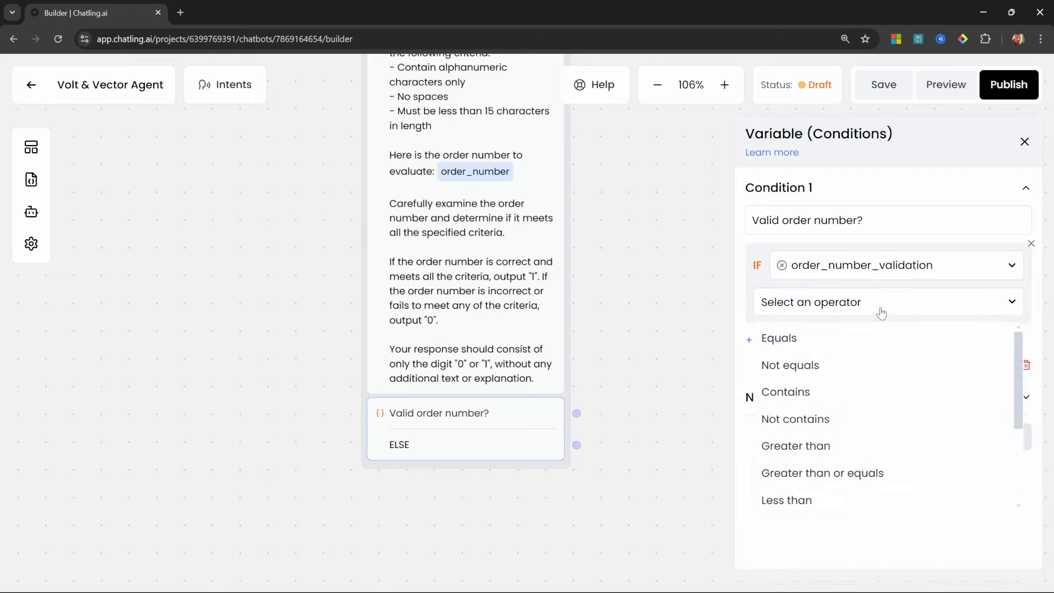
pyautogui.click(782, 337)
pyautogui.click(868, 342)
pyautogui.write('1')
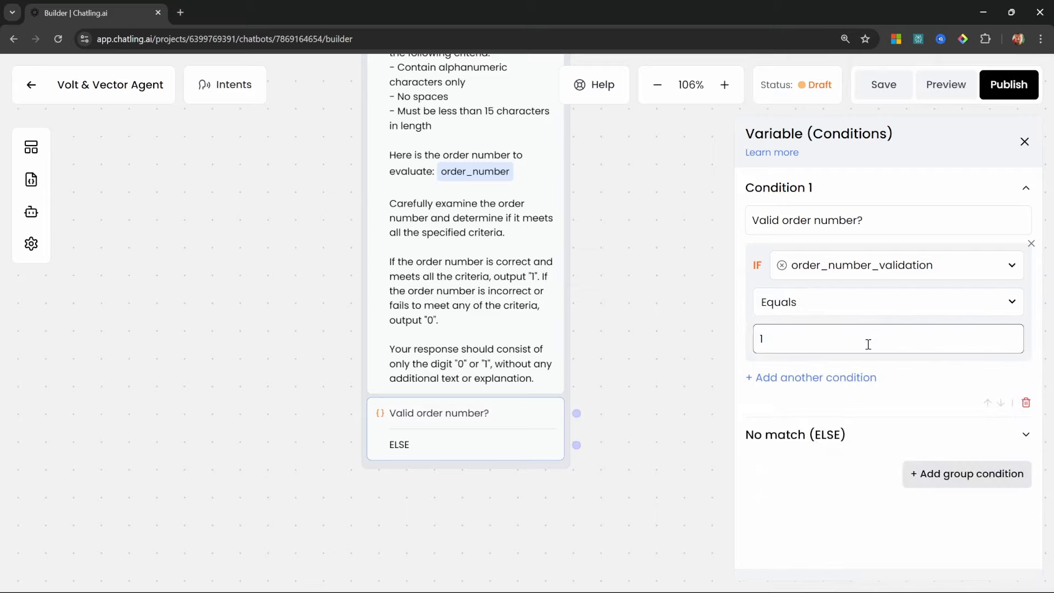
pyautogui.click(690, 390)
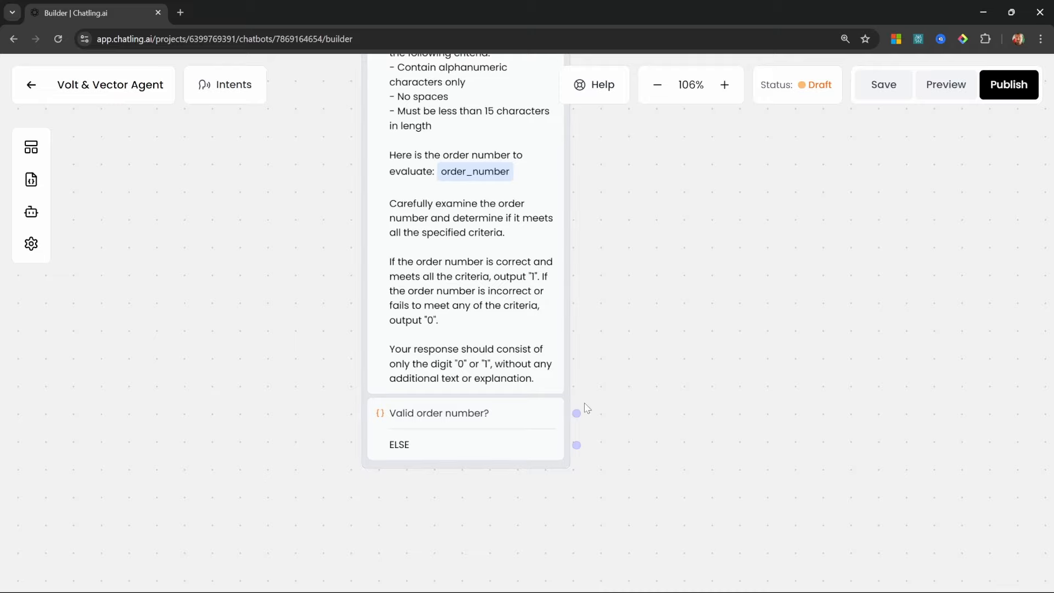
# Add a text message step named 'Reprompt' near ELSE with the invalid order number message
pyautogui.moveTo(576, 412); pyautogui.dragTo(753, 325)
pyautogui.moveTo(576, 444); pyautogui.dragTo(520, 410)
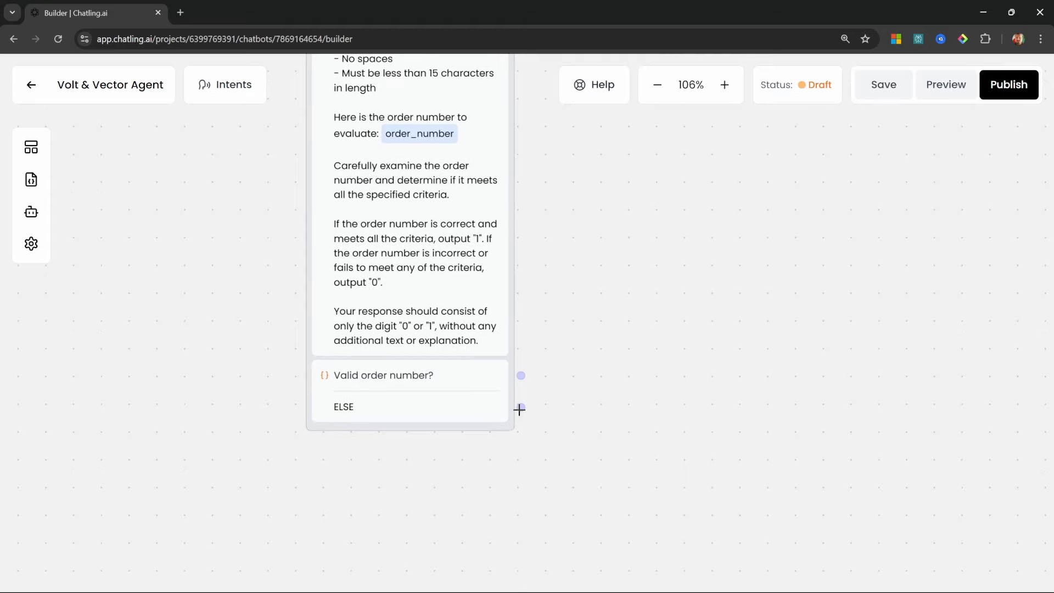
pyautogui.click(31, 147)
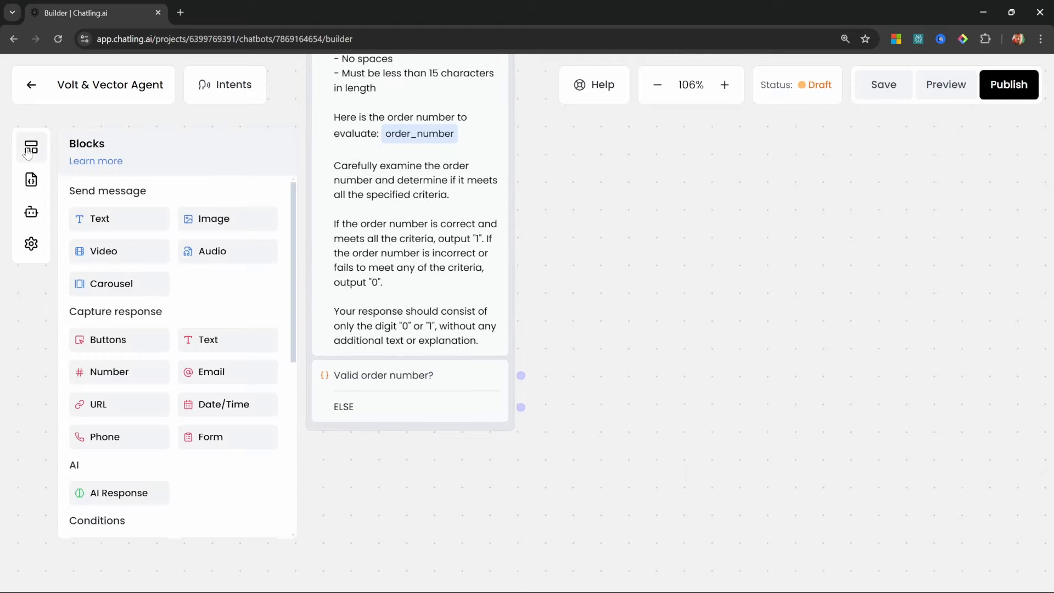
pyautogui.moveTo(118, 218); pyautogui.dragTo(596, 475)
pyautogui.click(652, 415)
pyautogui.write('Reprompt')
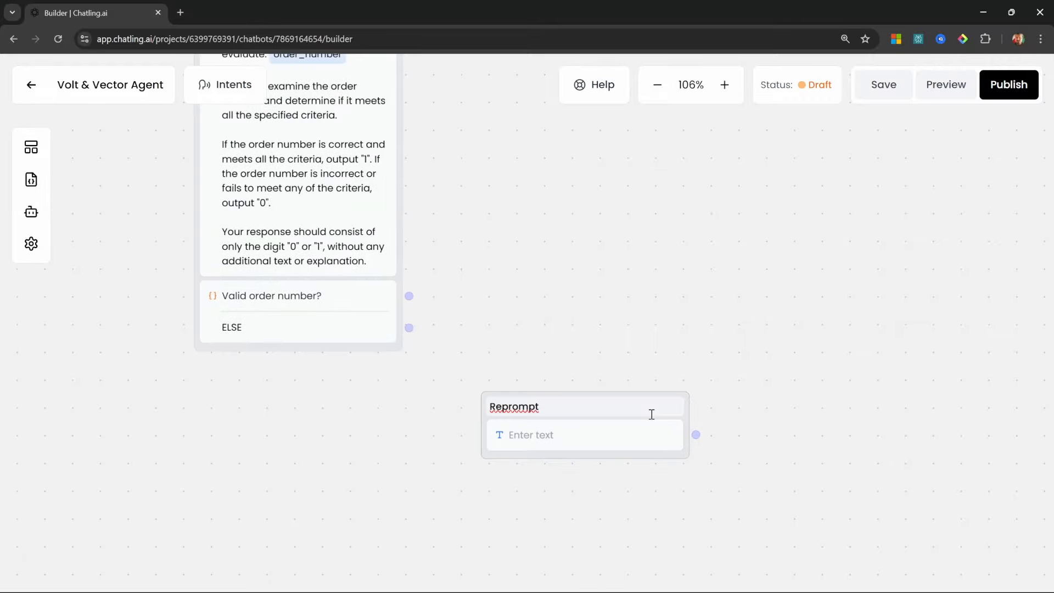
pyautogui.click(603, 440)
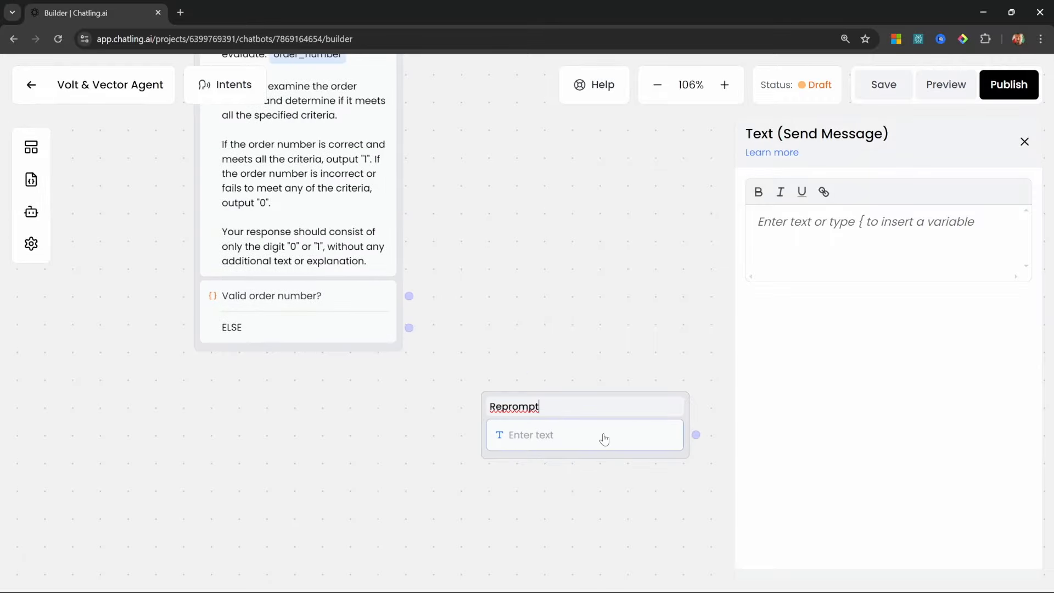
pyautogui.click(887, 233)
pyautogui.write('The order number "{order_number}" is invalid. Please check and enter a valid order number.')
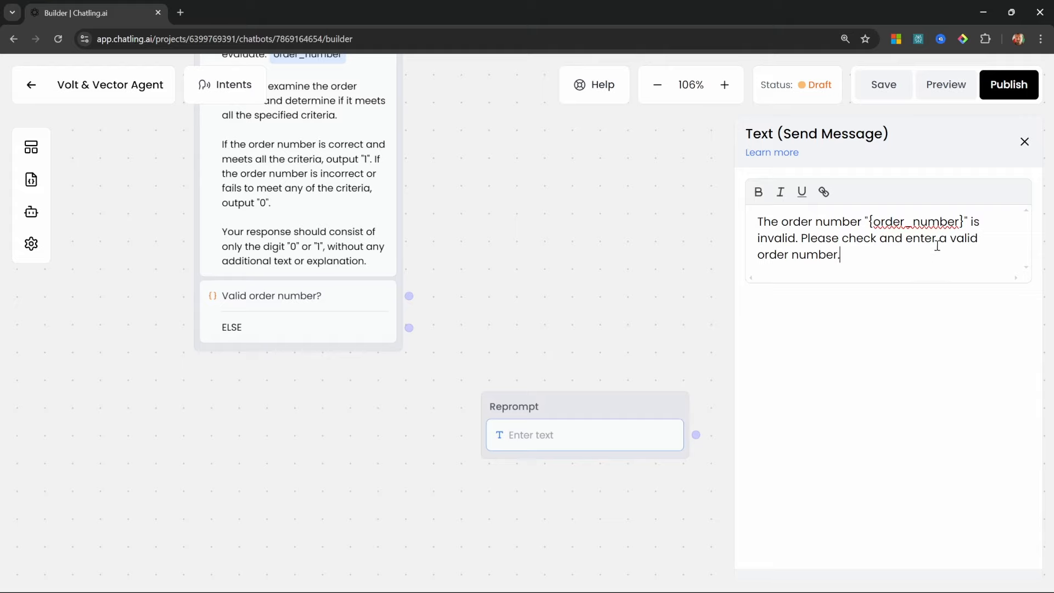
# Connect ELSE to Reprompt and loop Reprompt back to Capture and store order number
pyautogui.moveTo(408, 328); pyautogui.dragTo(484, 406)
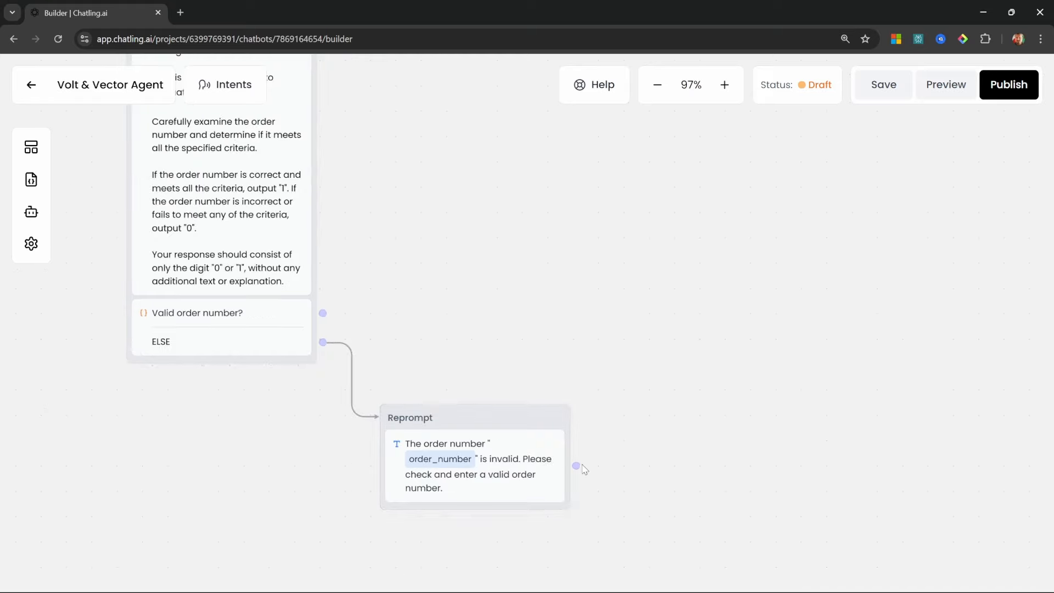
pyautogui.scroll(-3, 576, 464)
pyautogui.moveTo(660, 550); pyautogui.dragTo(465, 86)
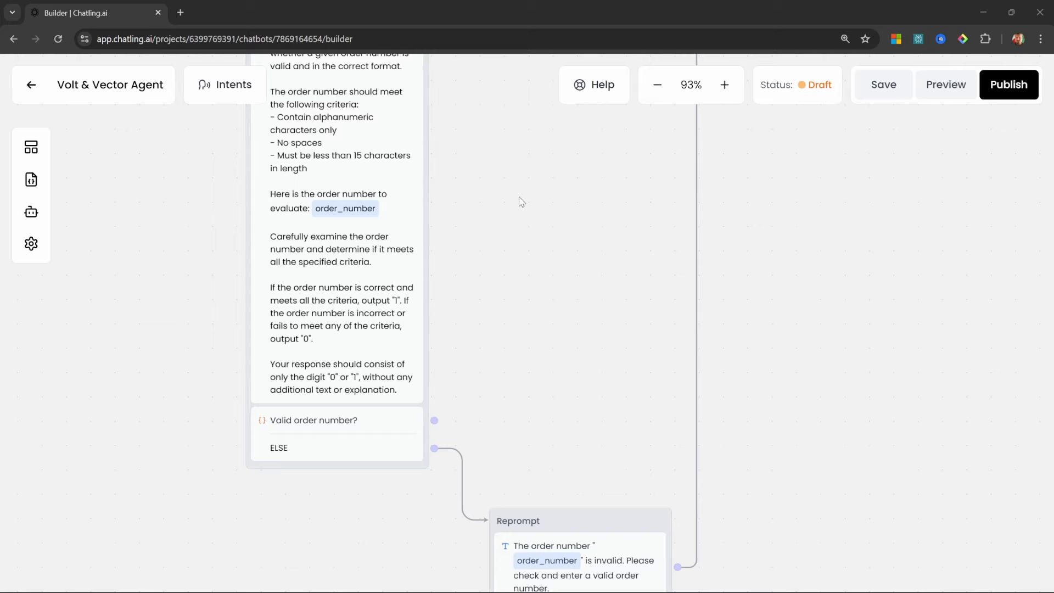
pyautogui.moveTo(466, 232); pyautogui.dragTo(454, 308)
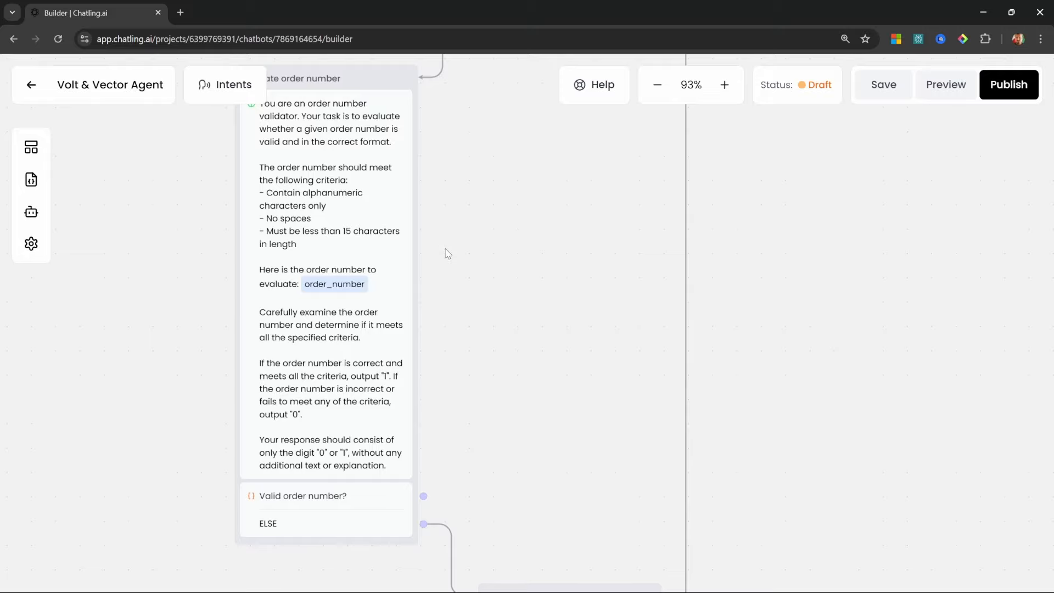
# Add an HTTP Request block to the flow and name it 'Retrieve order status'
pyautogui.click(30, 148)
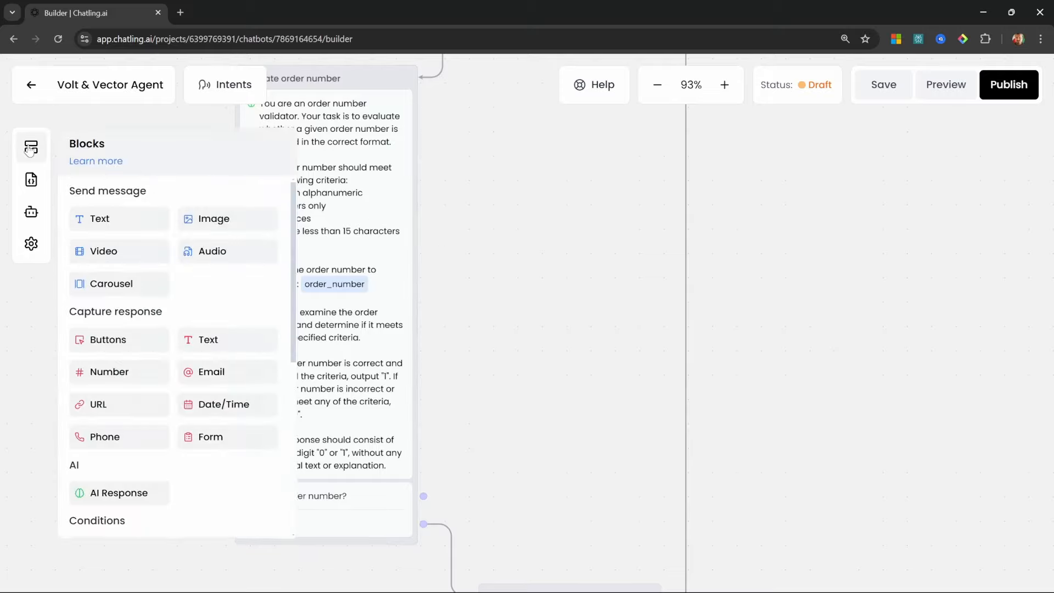
pyautogui.moveTo(104, 268); pyautogui.dragTo(466, 220)
pyautogui.moveTo(490, 158); pyautogui.dragTo(410, 220)
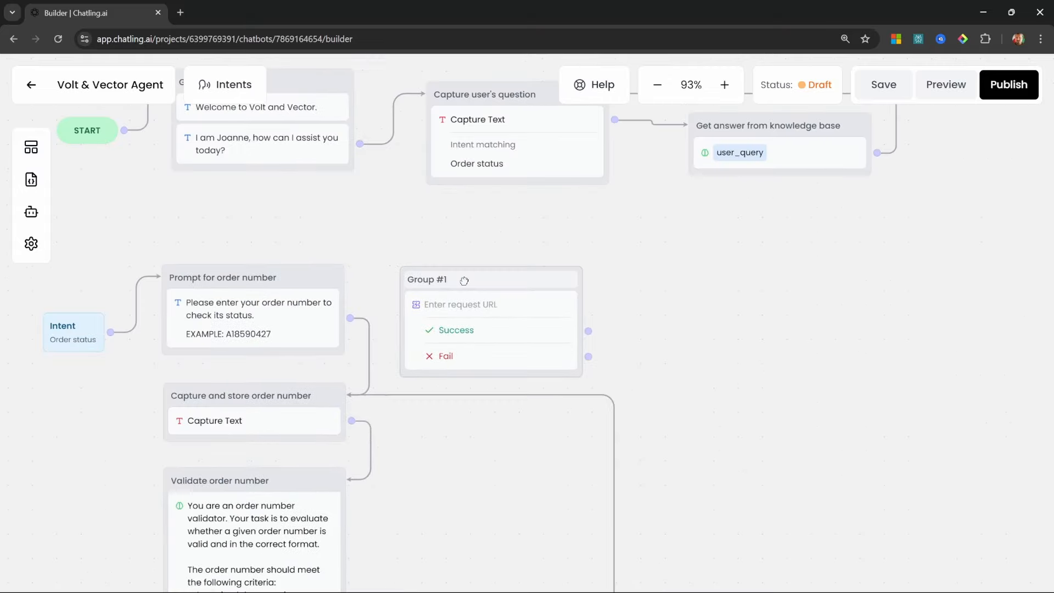
pyautogui.click(423, 279)
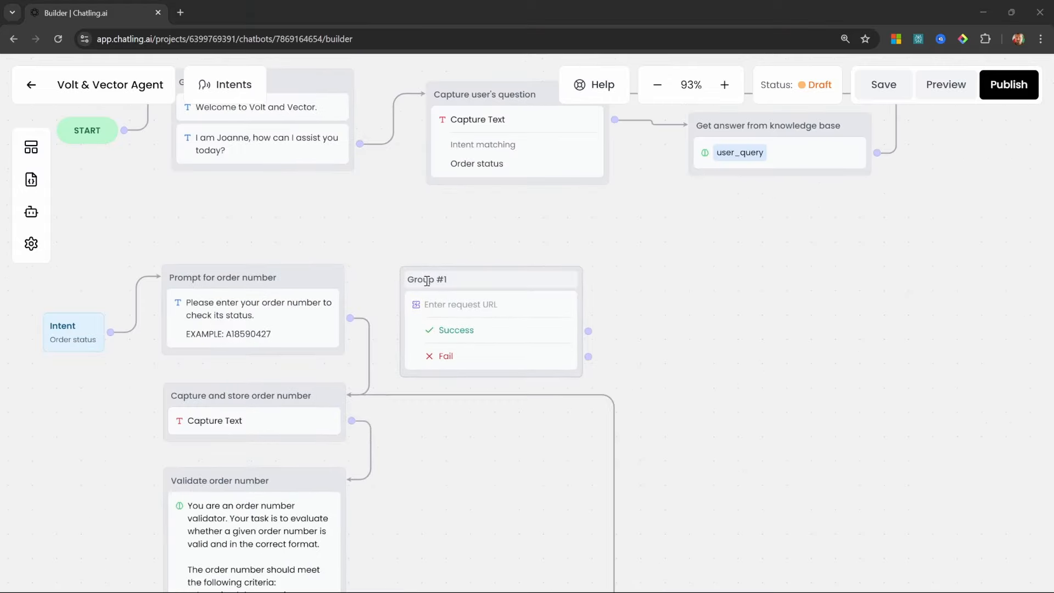
pyautogui.hotkey('ctrl', 'a')
pyautogui.write('Retrieve order status')
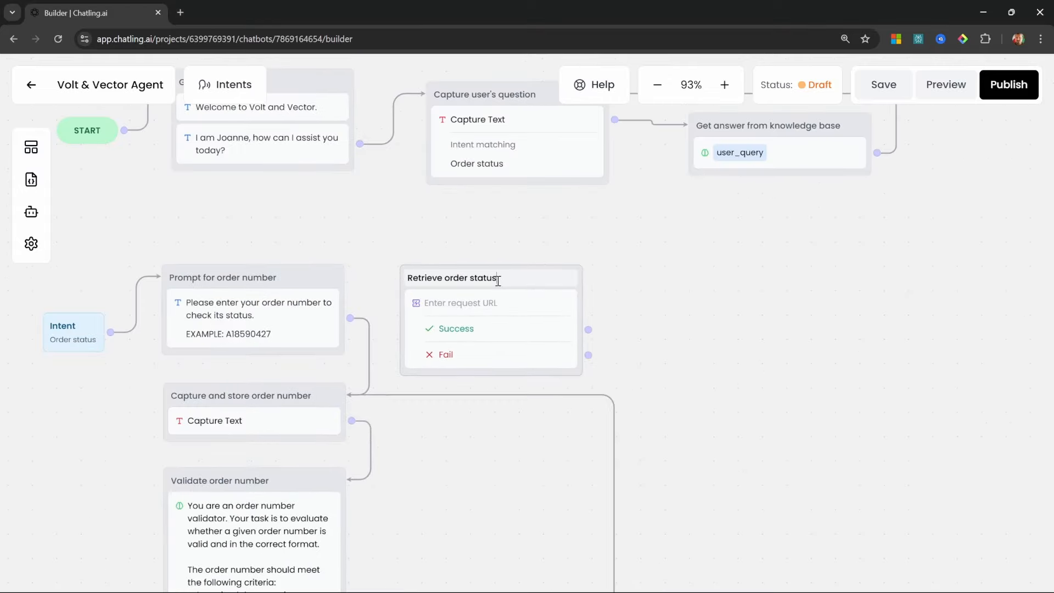
pyautogui.scroll(-5, 280, 453)
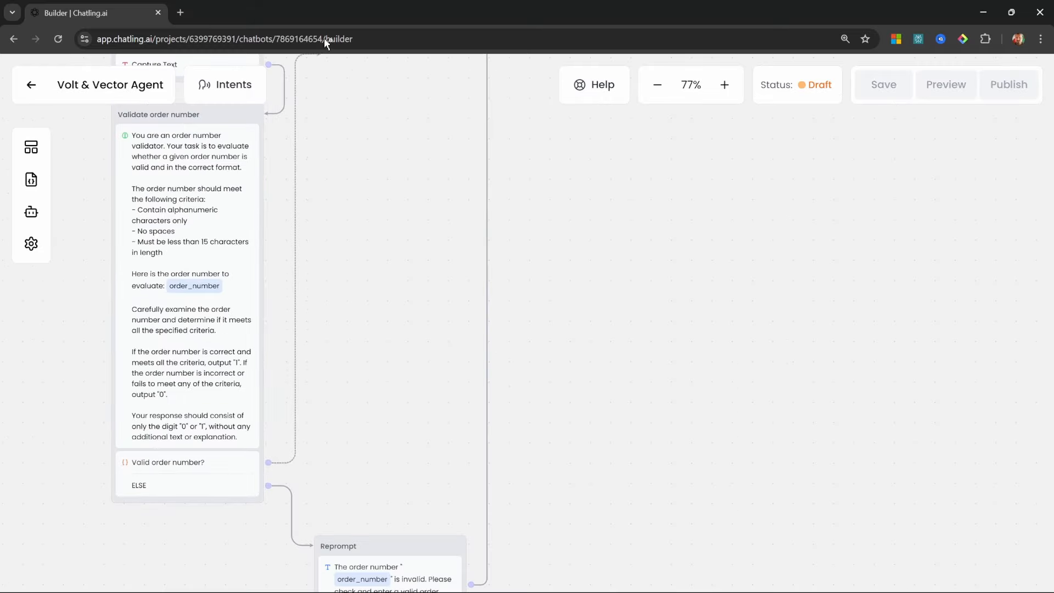
pyautogui.scroll(-2, 360, 87)
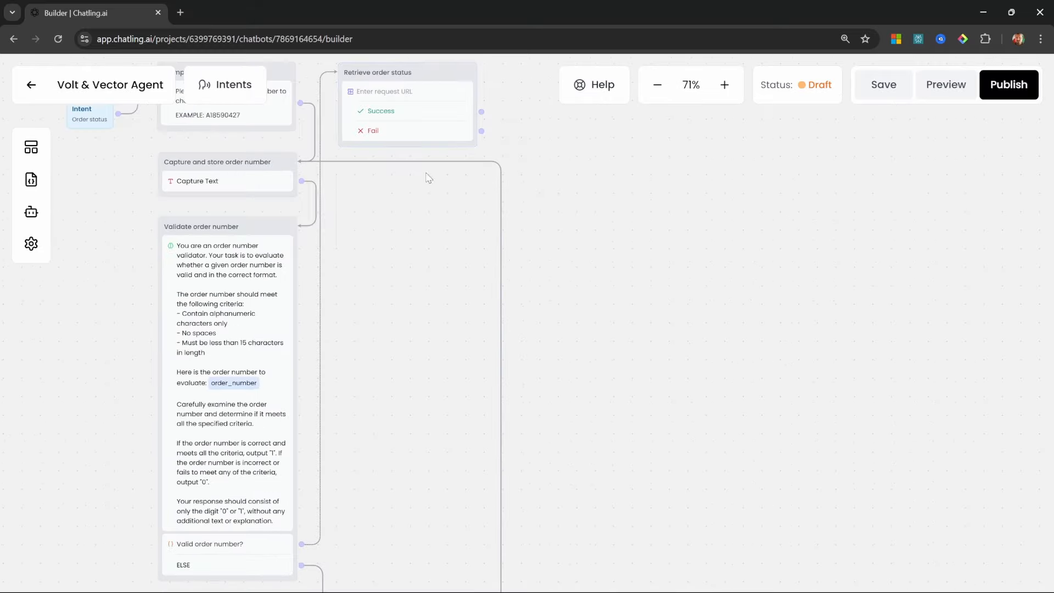
# Set the request URL to the demo-api order-status endpoint
pyautogui.click(415, 94)
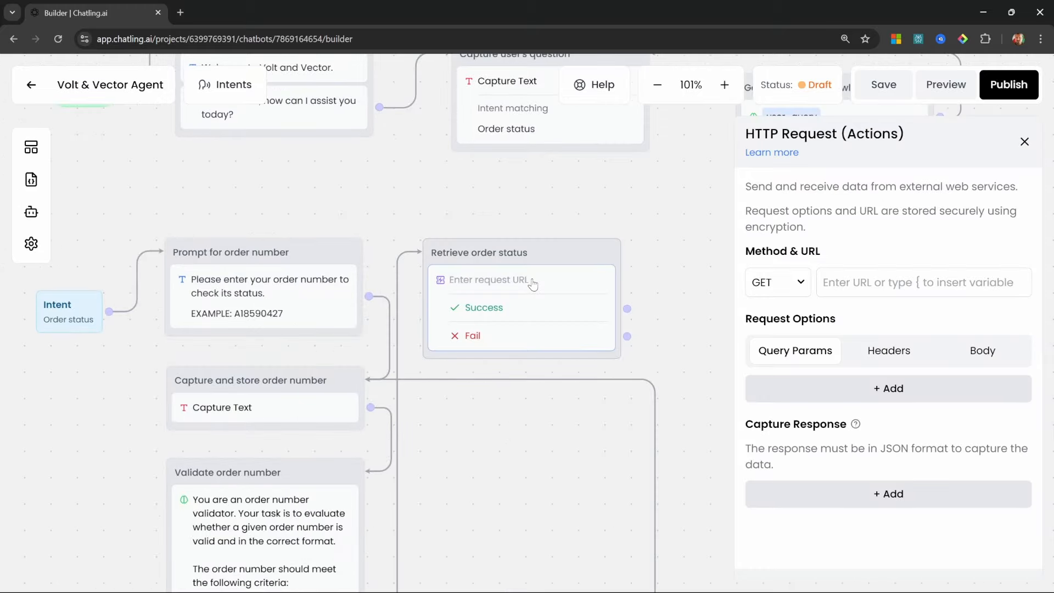
pyautogui.click(877, 281)
pyautogui.hotkey('ctrl', 'v')
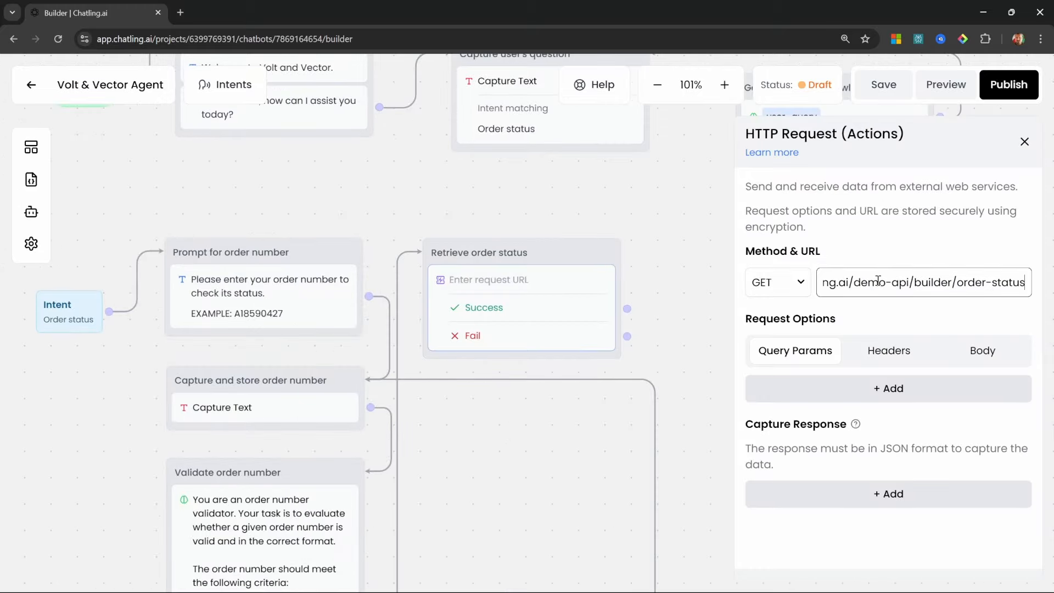
pyautogui.moveTo(991, 282); pyautogui.dragTo(796, 282)
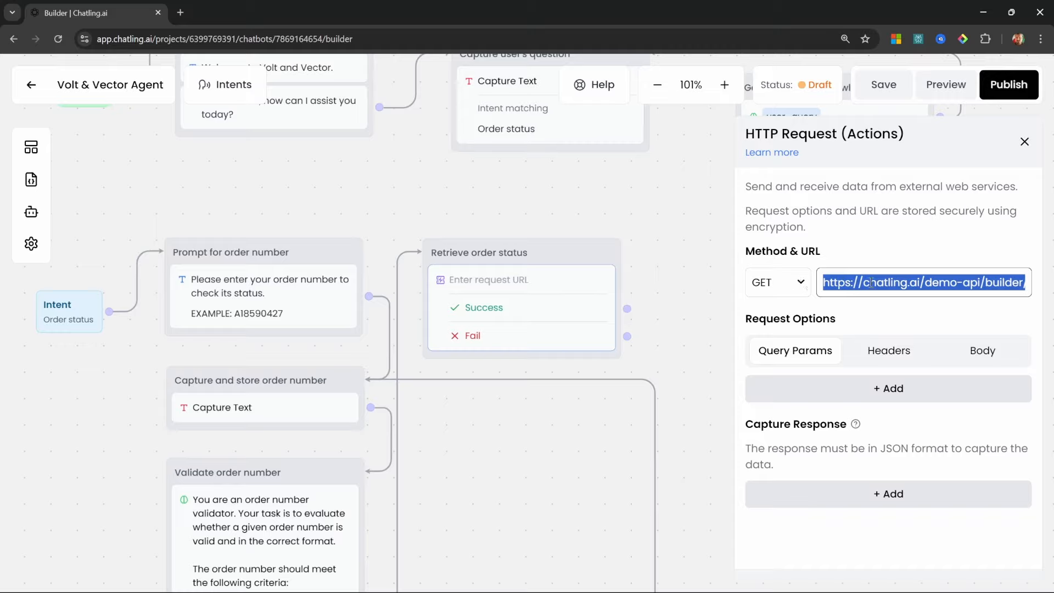
# Add an Authorization header carrying the bearer token
pyautogui.click(901, 356)
pyautogui.click(876, 393)
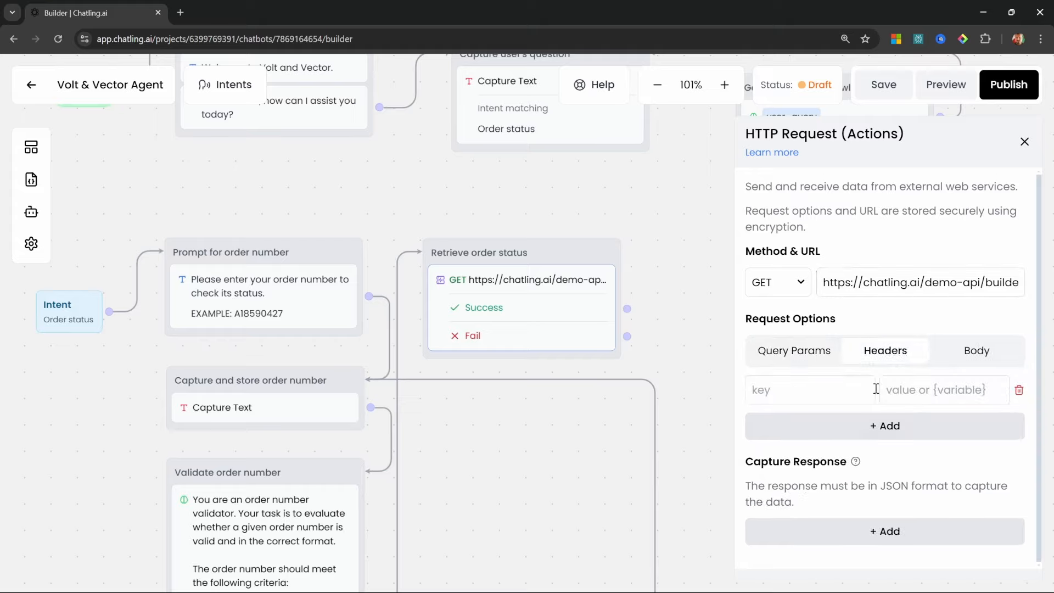
pyautogui.write('Authorization')
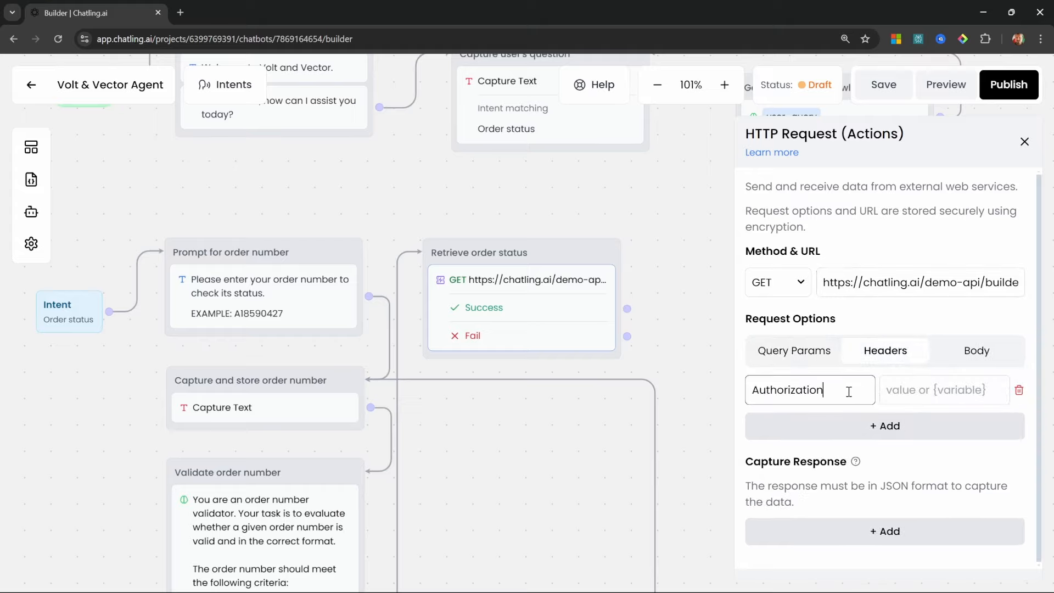
pyautogui.click(944, 389)
pyautogui.write('Bearer 123456789')
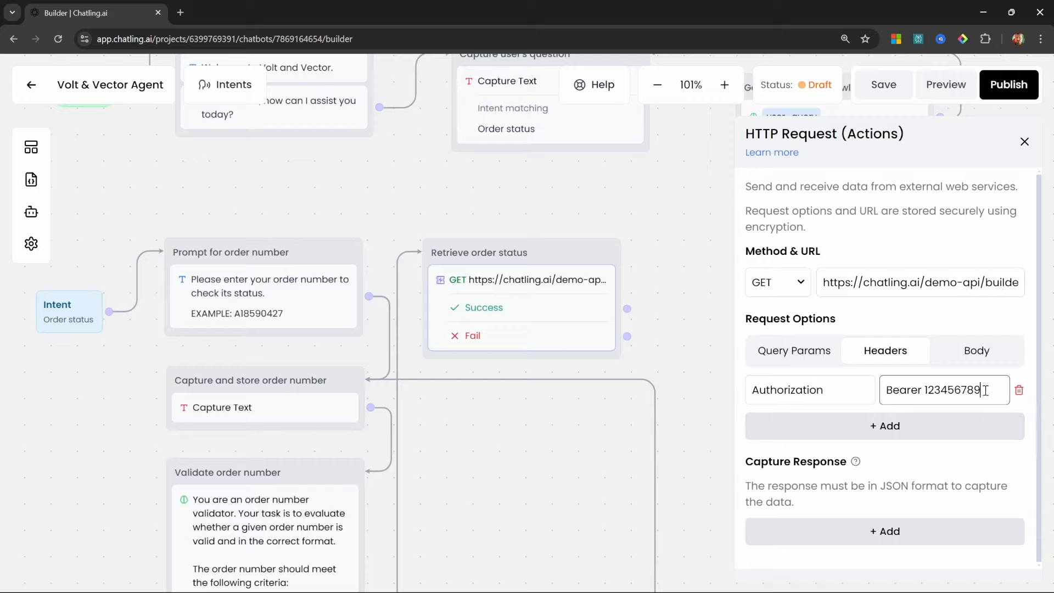
pyautogui.click(845, 392)
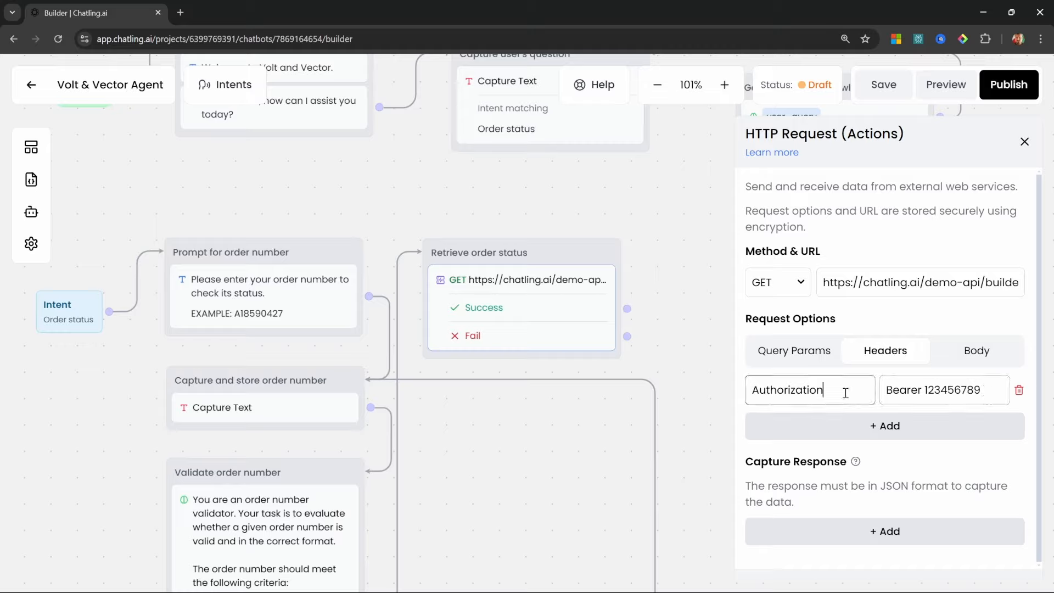
pyautogui.click(976, 356)
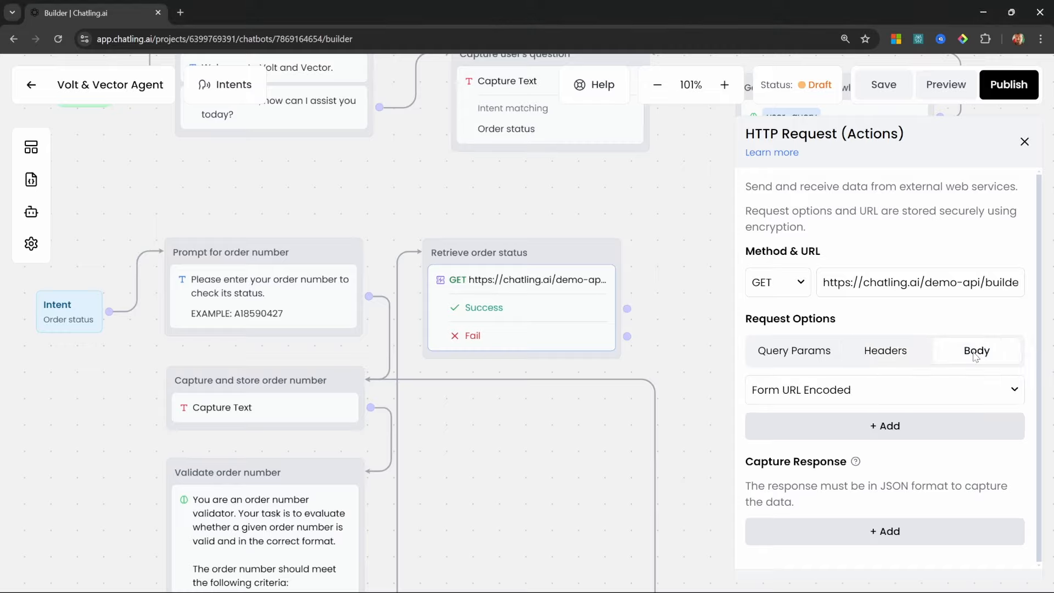
# Add a body field order_number whose value is the {order_number} variable
pyautogui.click(877, 428)
pyautogui.click(823, 427)
pyautogui.write('order_number')
pyautogui.click(945, 417)
pyautogui.write('{')
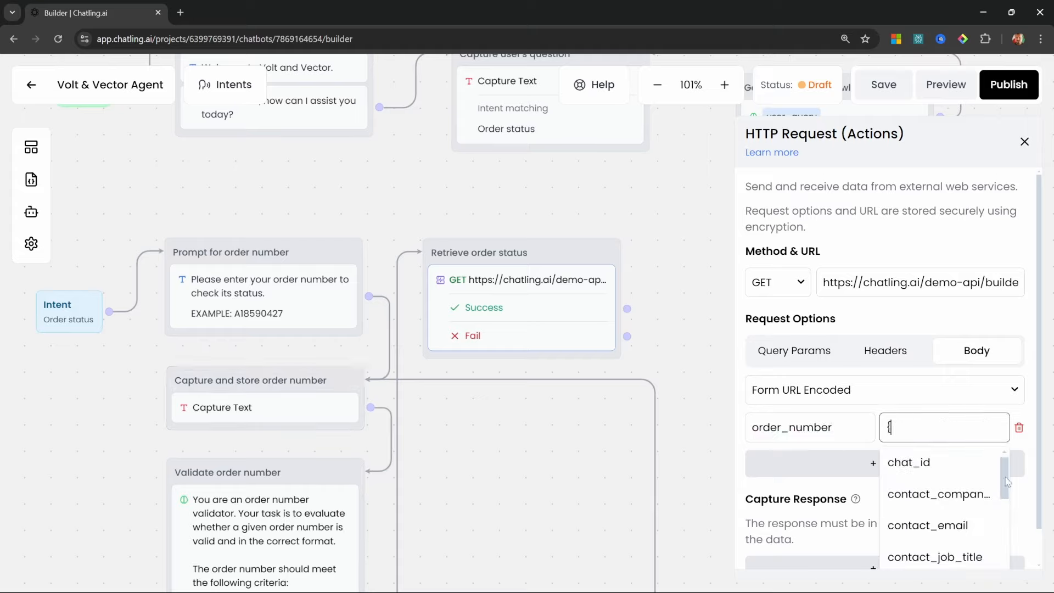
pyautogui.scroll(-5, 943, 483)
pyautogui.click(943, 480)
pyautogui.scroll(-1, 942, 482)
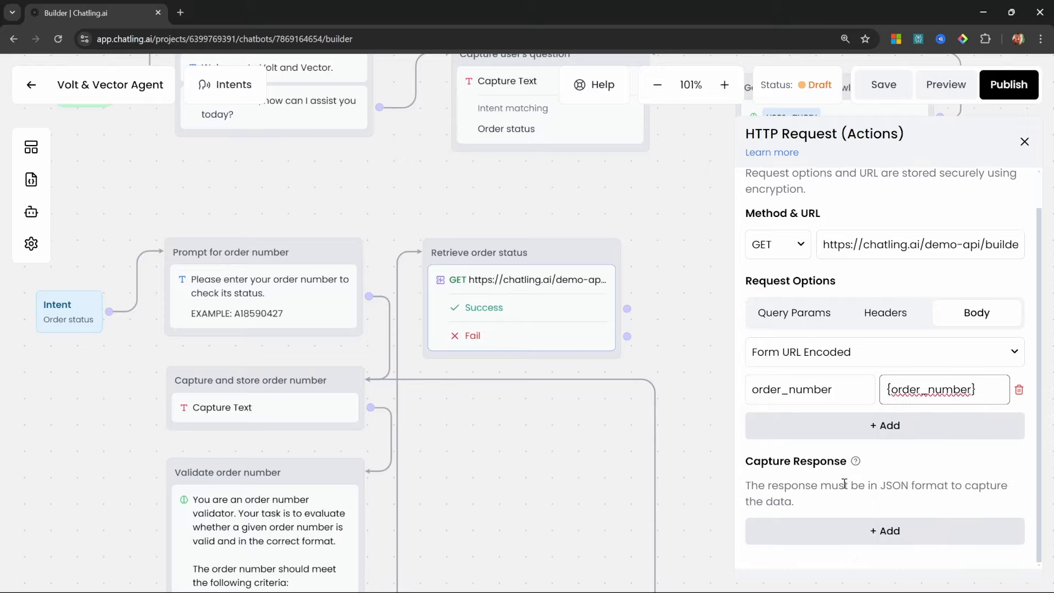
# Capture the response key message into a new order_status variable and close the request settings
pyautogui.click(871, 532)
pyautogui.scroll(-2, 885, 513)
pyautogui.click(816, 496)
pyautogui.write('message')
pyautogui.click(911, 496)
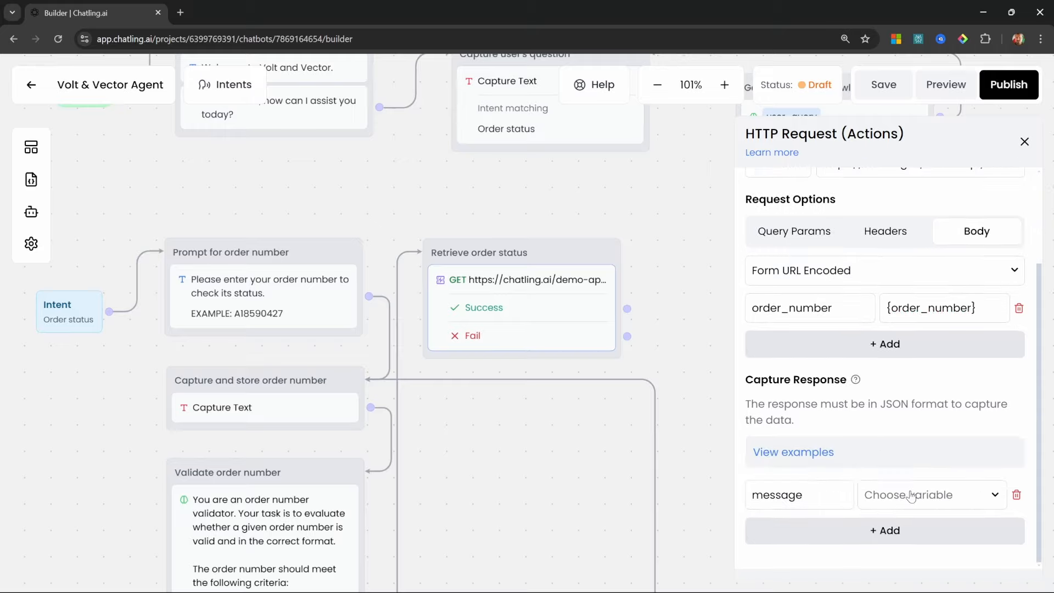
pyautogui.click(911, 495)
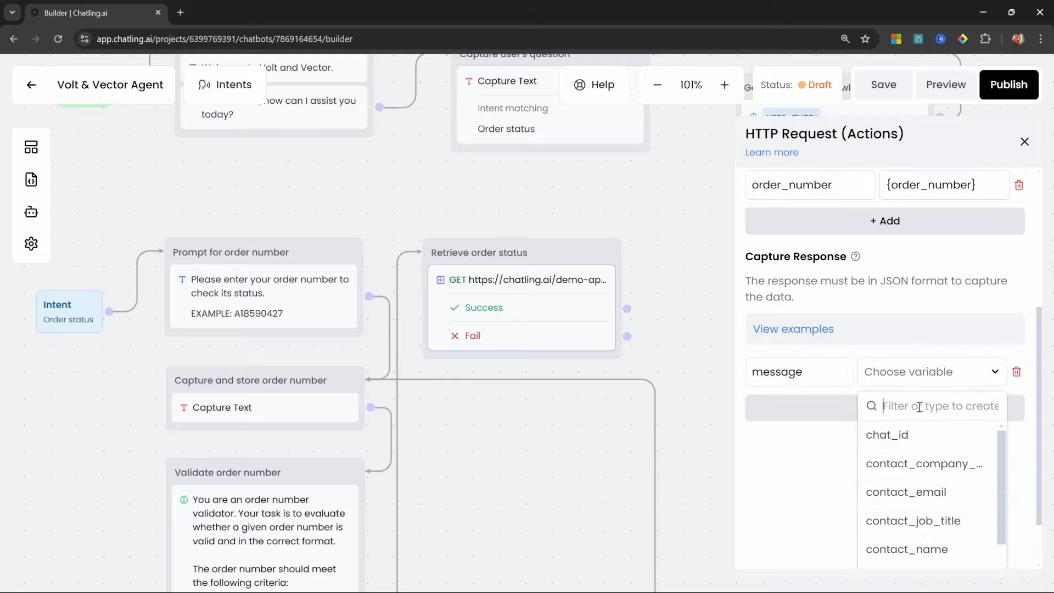
pyautogui.write('order_')
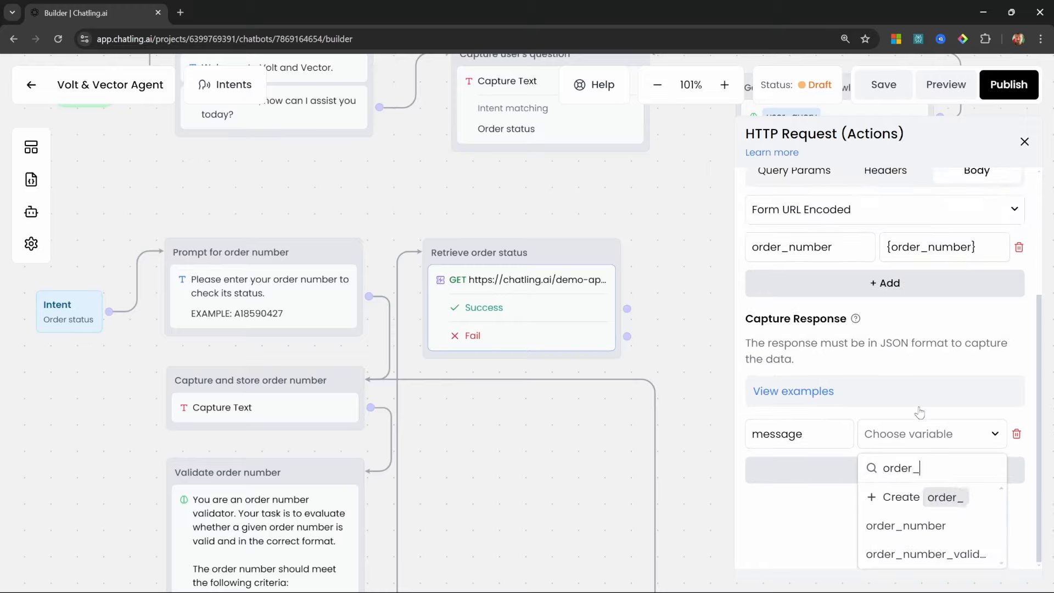
pyautogui.write('status')
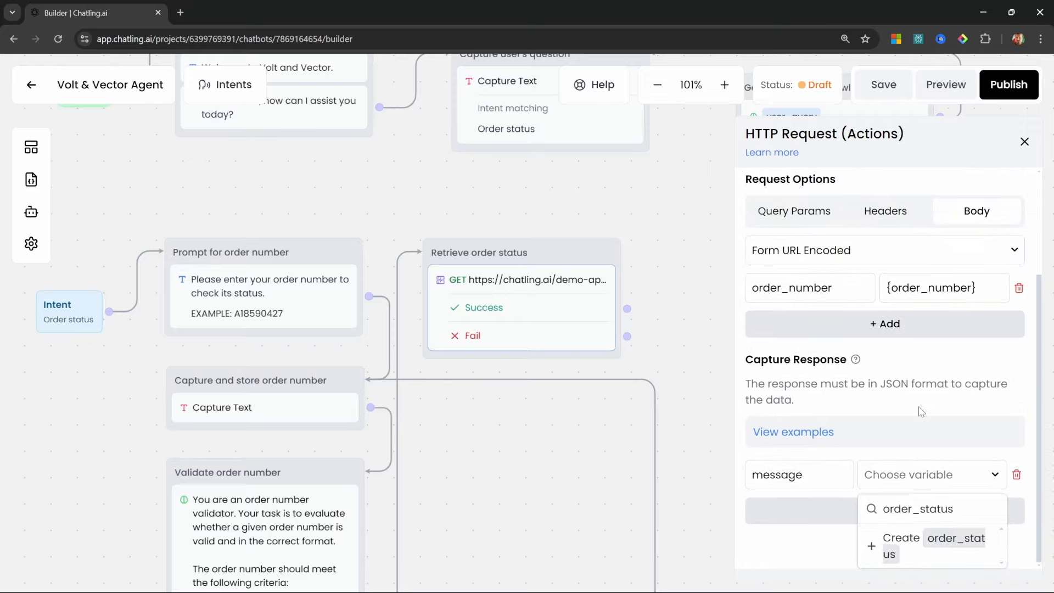
pyautogui.click(923, 544)
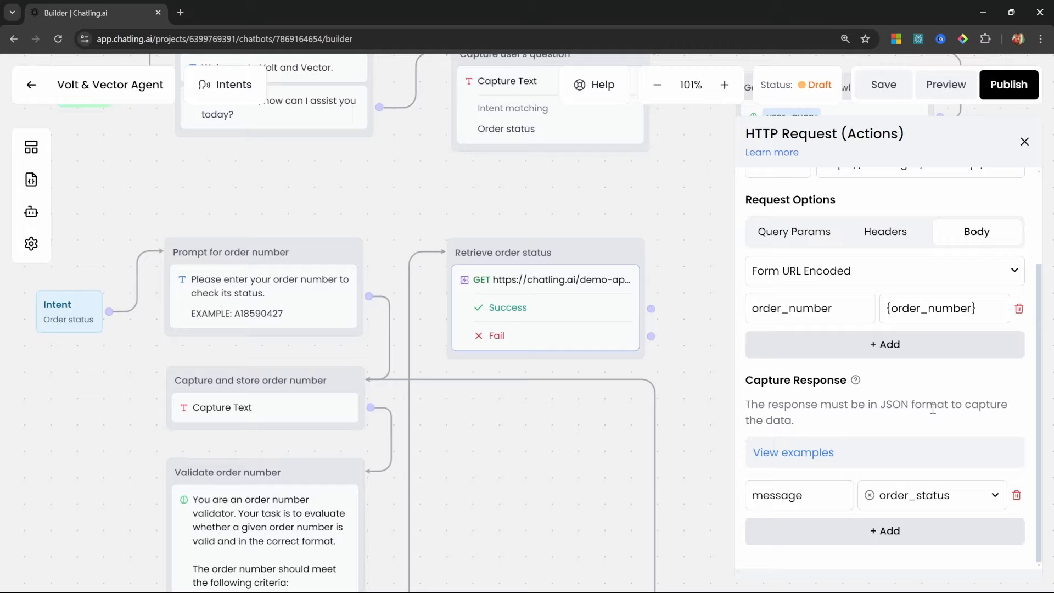
pyautogui.moveTo(588, 287); pyautogui.dragTo(598, 277)
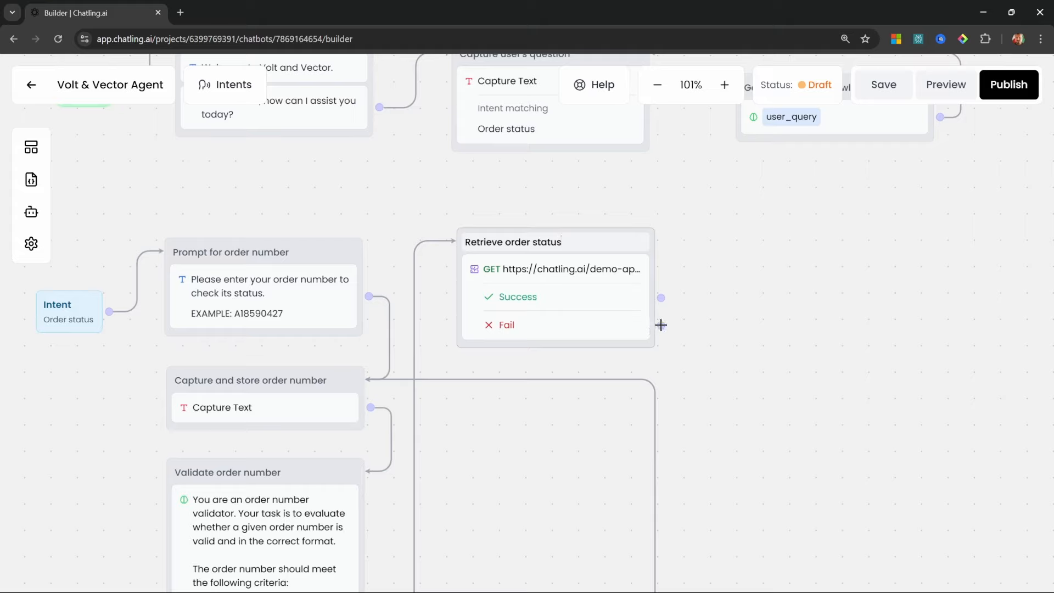
# Add a text step titled 'Ask to retry' with the pasted retry question
pyautogui.click(31, 147)
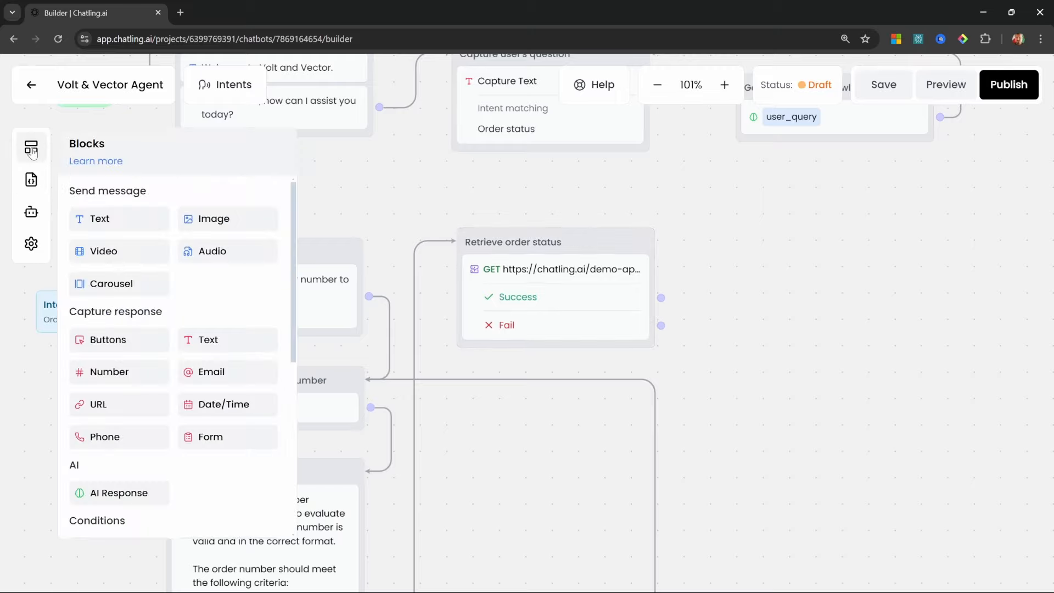
pyautogui.moveTo(100, 219); pyautogui.dragTo(797, 340)
pyautogui.doubleClick(797, 339)
pyautogui.write('Ask to retry')
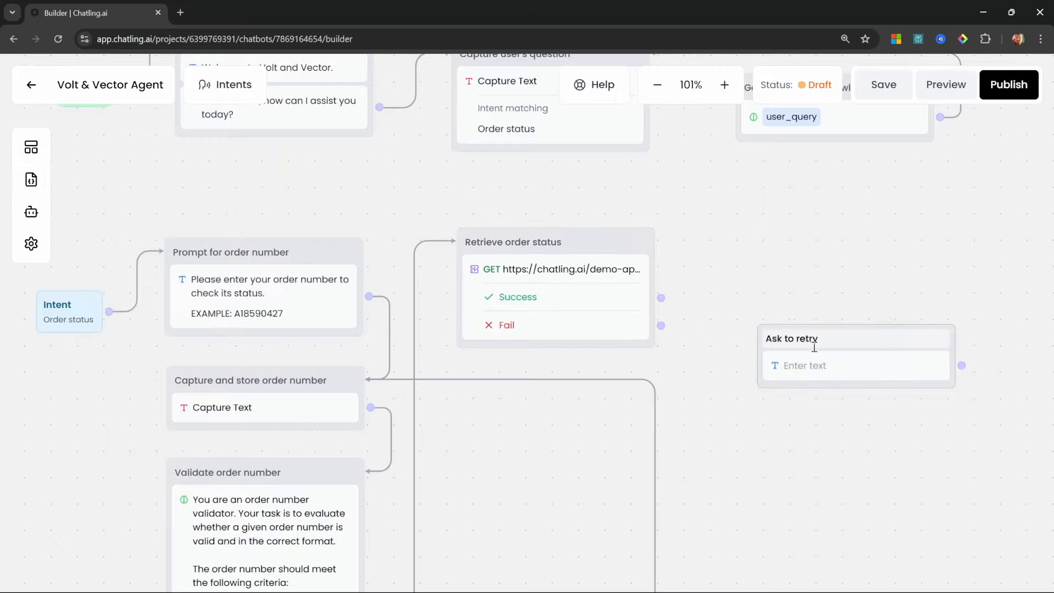
pyautogui.click(805, 367)
pyautogui.write("I couldn't fetch the status of your order. Would you like to try again?")
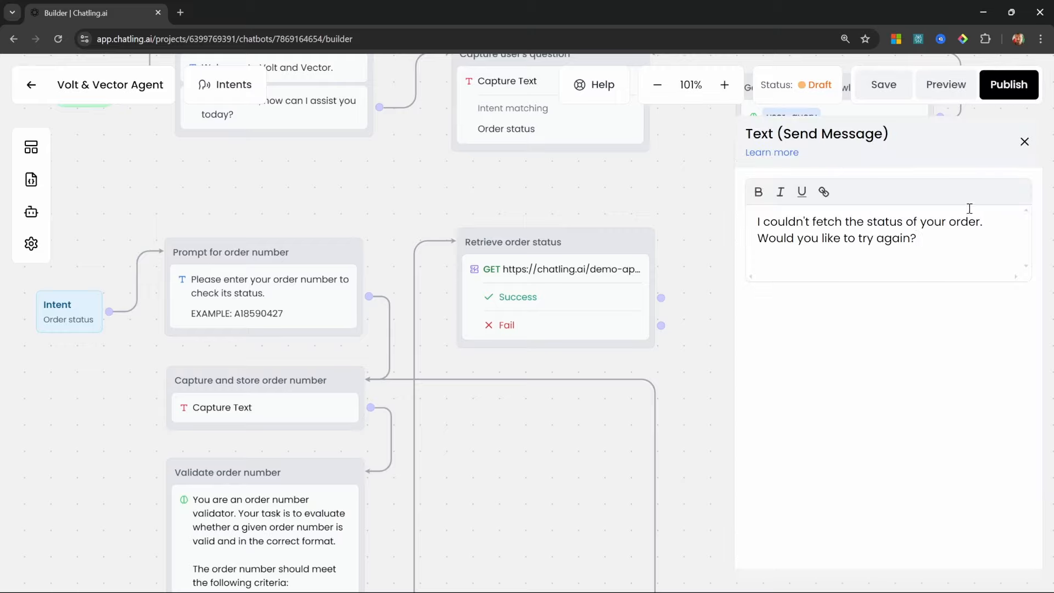
pyautogui.click(1024, 141)
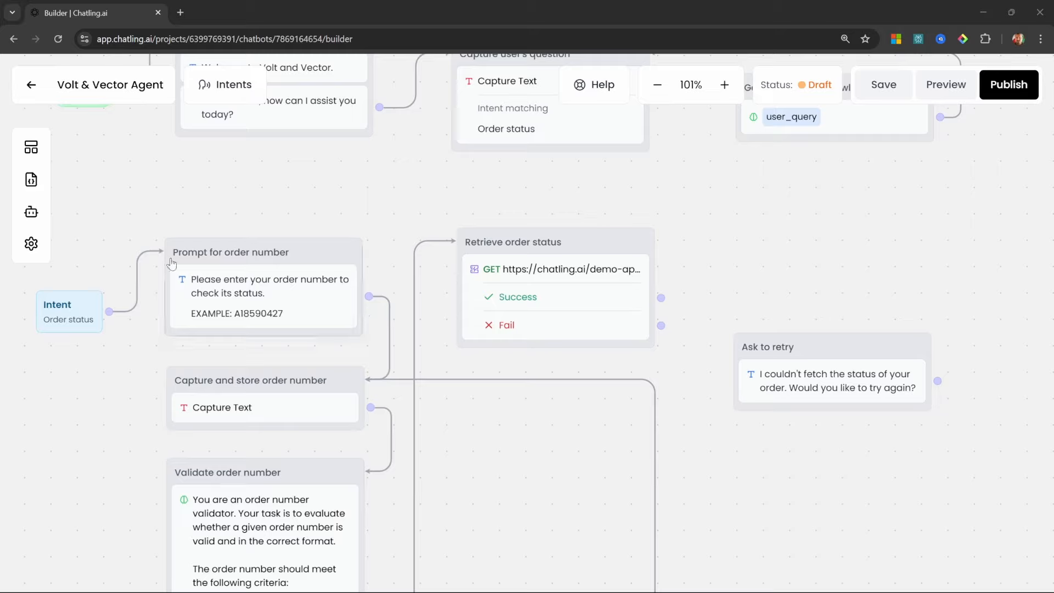
# Give the Ask to retry step Yes and No answer buttons
pyautogui.click(31, 148)
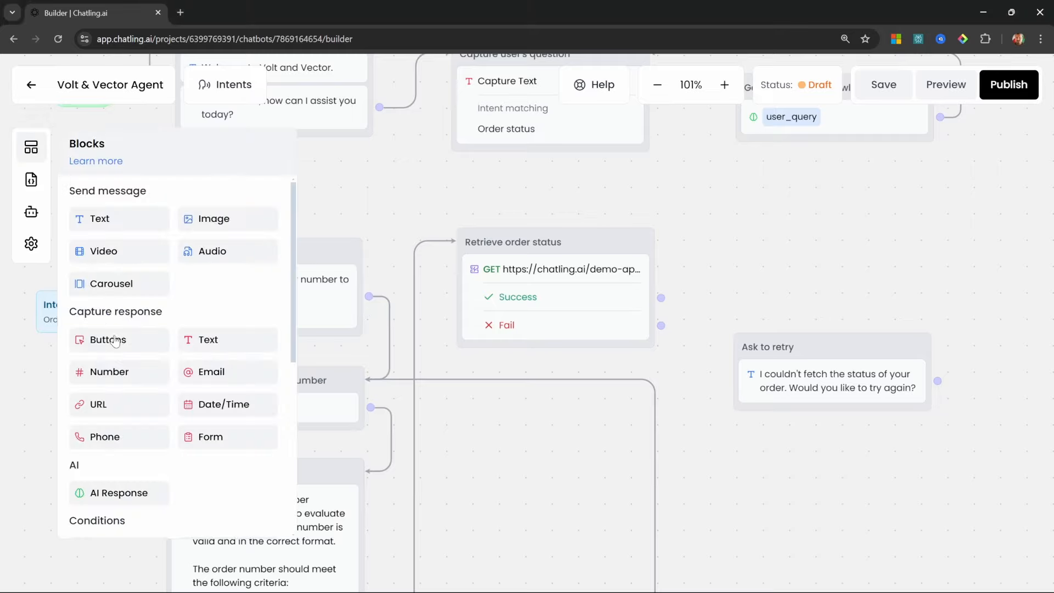
pyautogui.moveTo(97, 344); pyautogui.dragTo(808, 421)
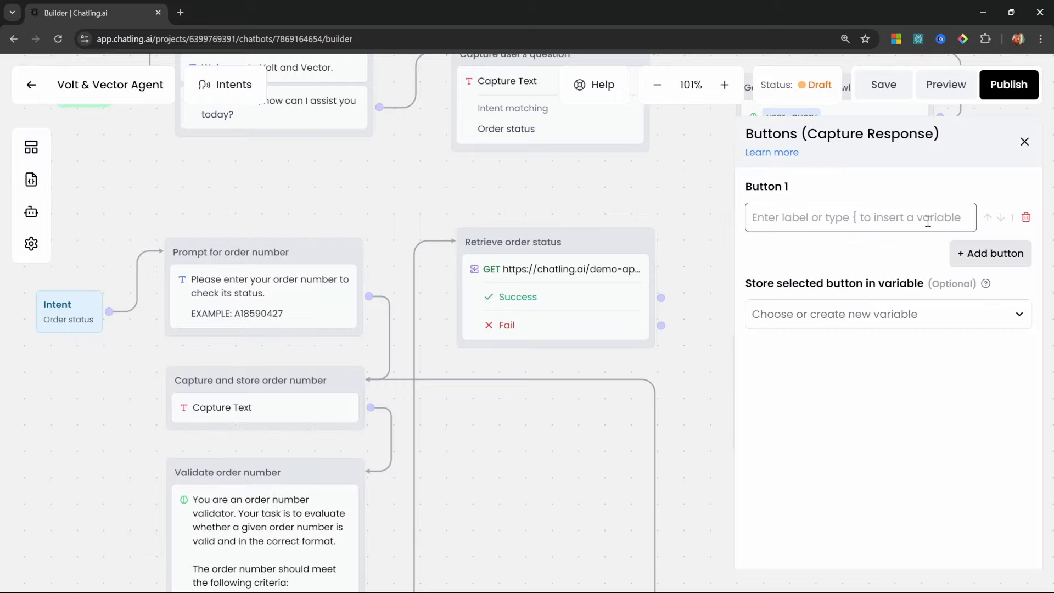
pyautogui.write('Yes')
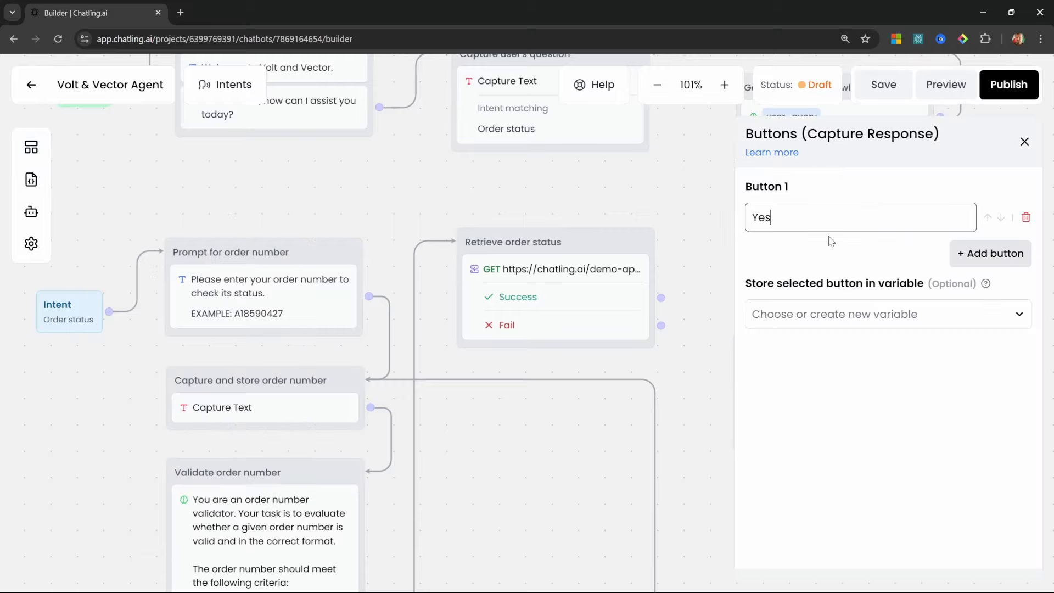
pyautogui.click(988, 256)
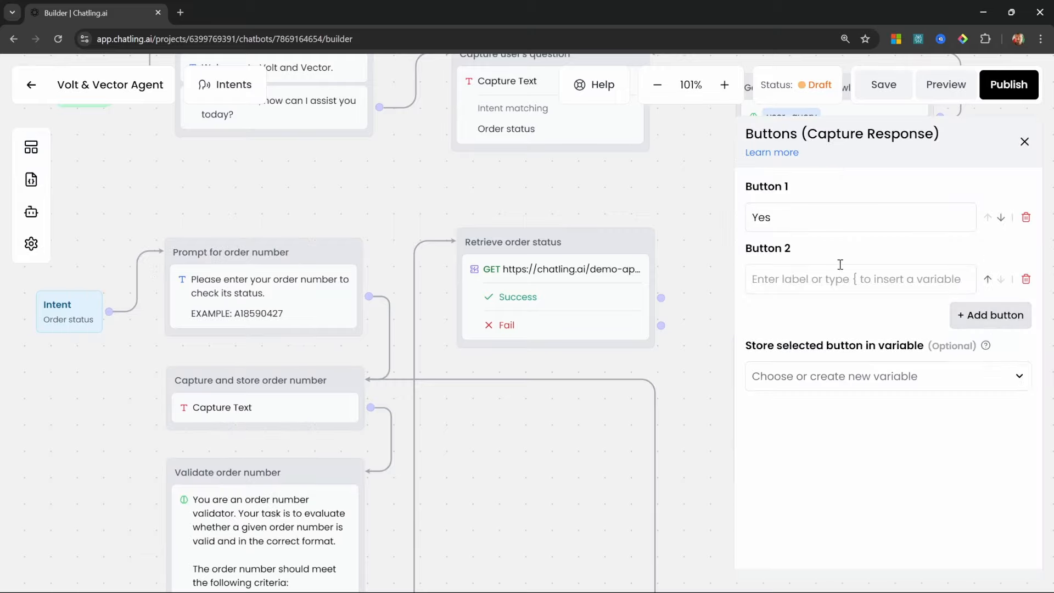
pyautogui.write('No')
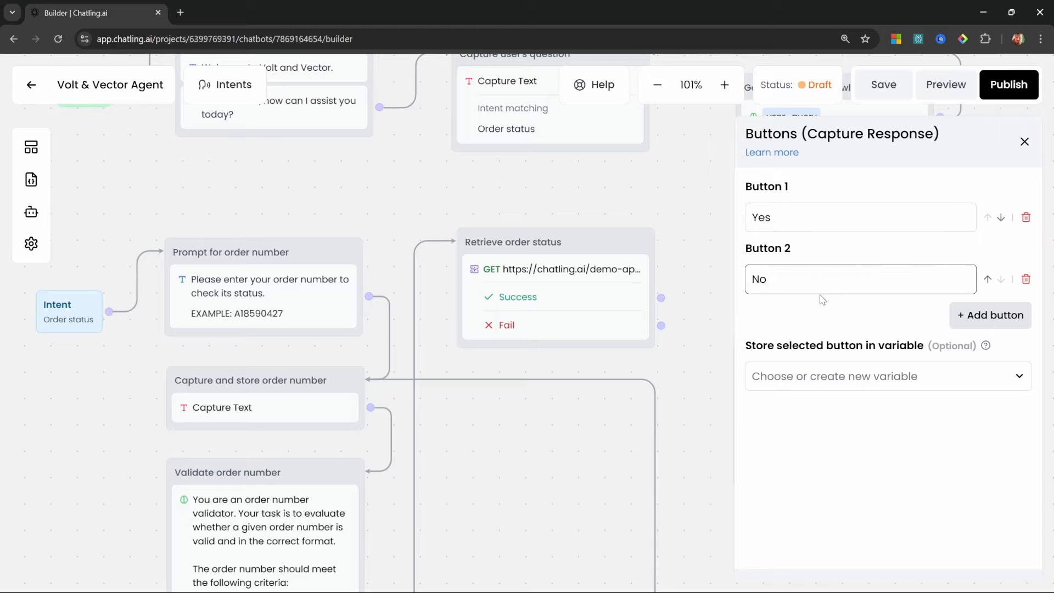
pyautogui.press('Escape')
# Connect the lookup's Fail outcome to Ask to retry and loop Yes back to the order-number prompt
pyautogui.moveTo(661, 325)
pyautogui.mouseDown()
pyautogui.moveTo(676, 345)
pyautogui.moveTo(738, 362)
pyautogui.mouseUp()
pyautogui.moveTo(846, 307); pyautogui.dragTo(735, 257)
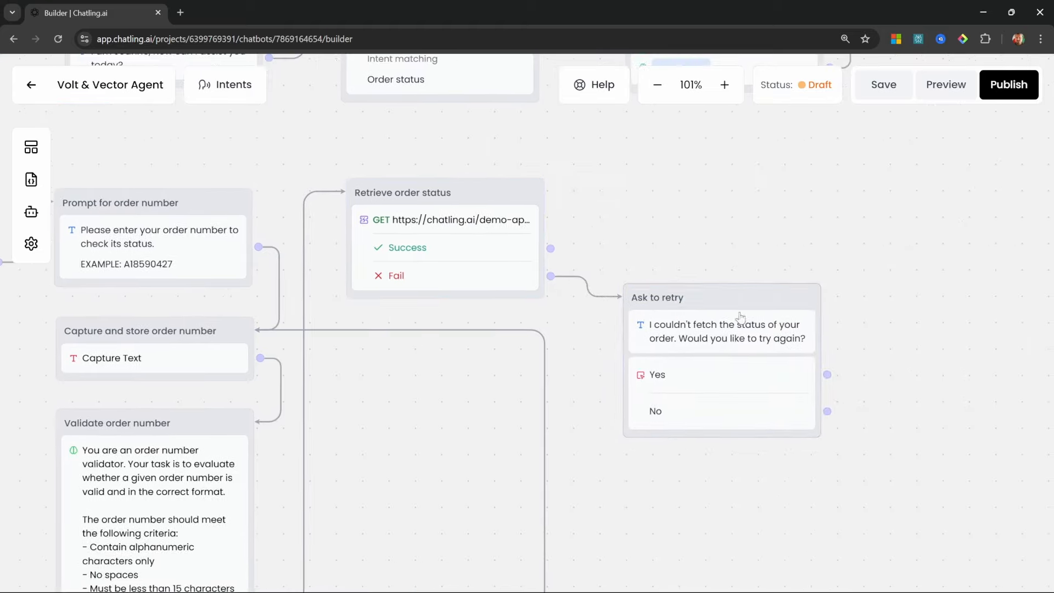
pyautogui.moveTo(827, 371); pyautogui.dragTo(159, 211)
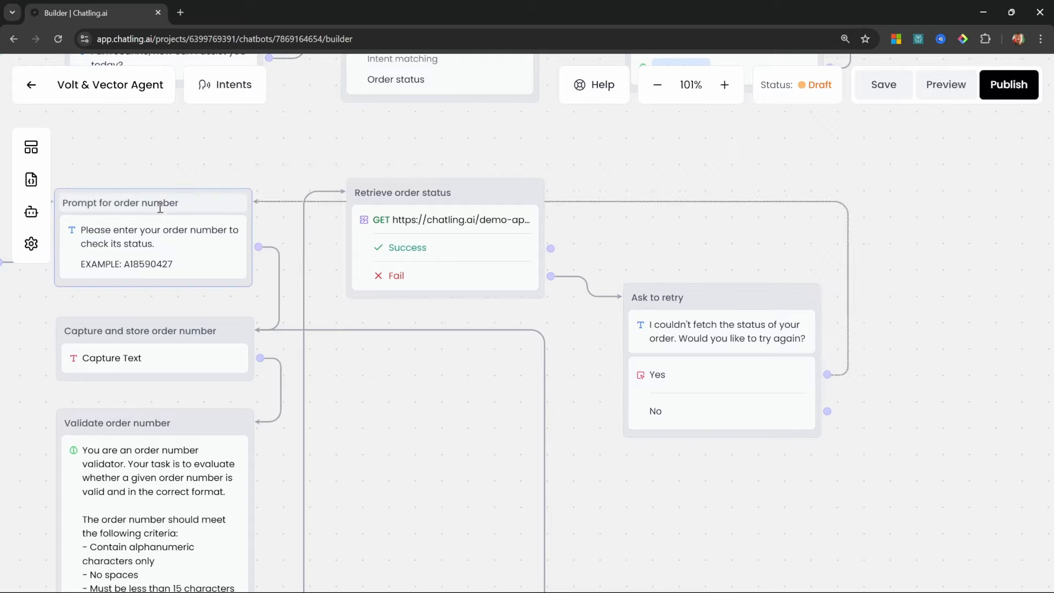
pyautogui.hscroll(5, 578, 284)
pyautogui.scroll(-3, 578, 284)
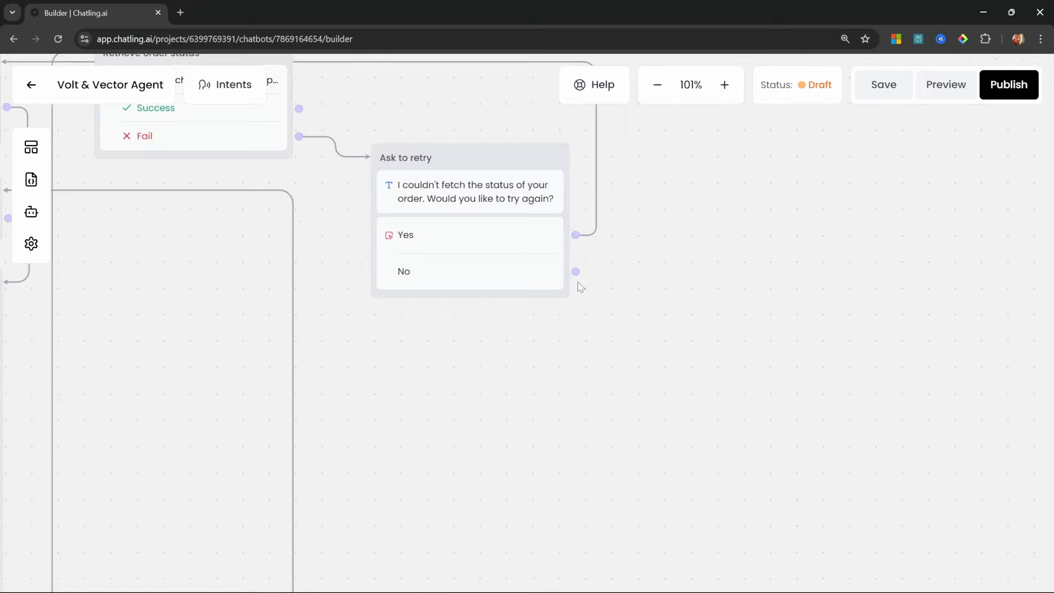
# Add a Confirmation text step asking if anything else is needed, reached from retry's No answer
pyautogui.click(20, 148)
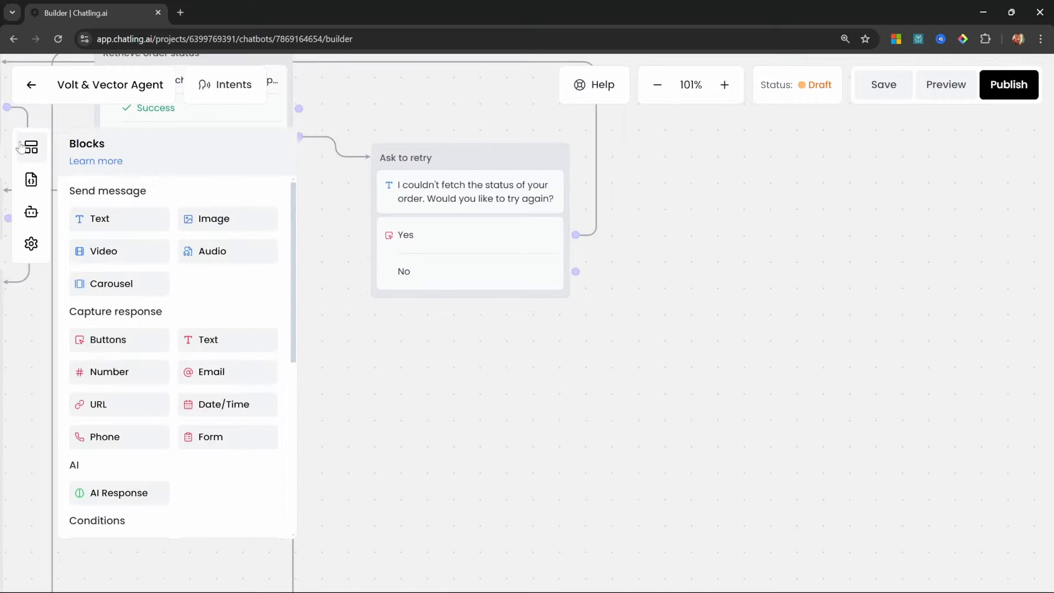
pyautogui.moveTo(90, 219); pyautogui.dragTo(746, 384)
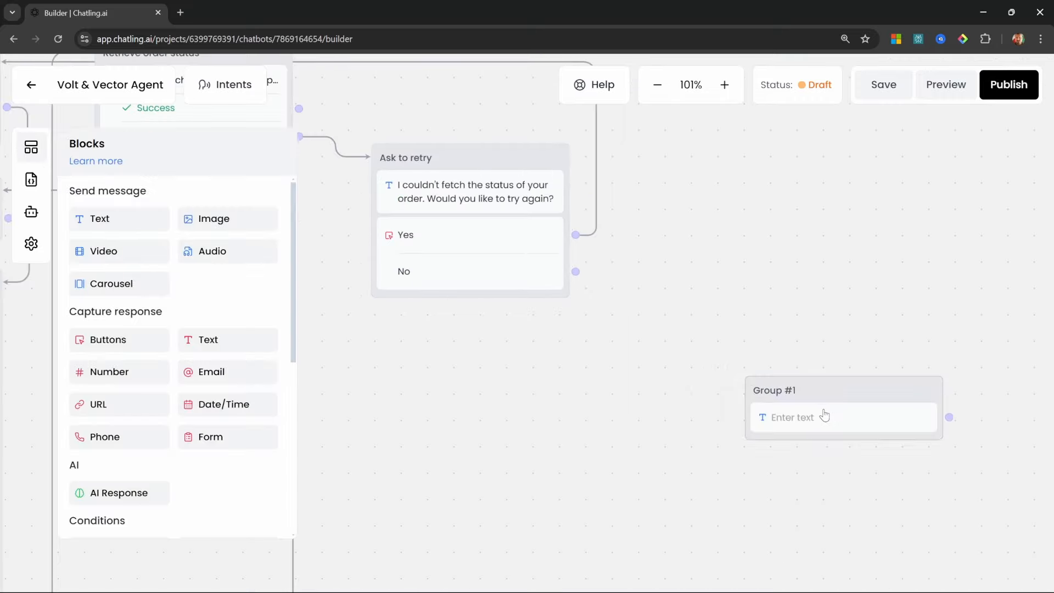
pyautogui.click(804, 425)
pyautogui.write('Is there anything else I can assist you with?')
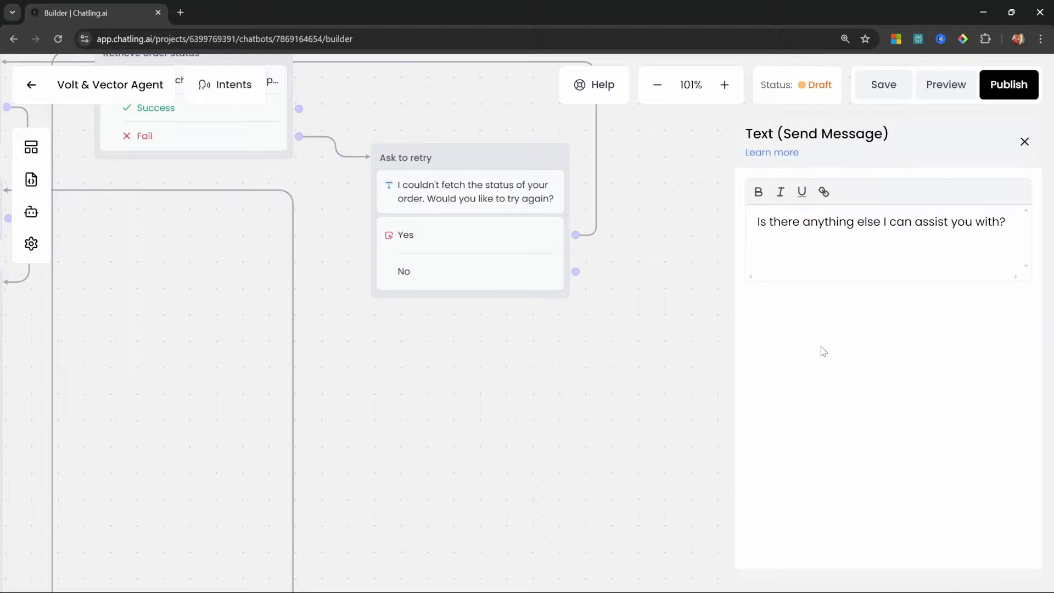
pyautogui.click(860, 160)
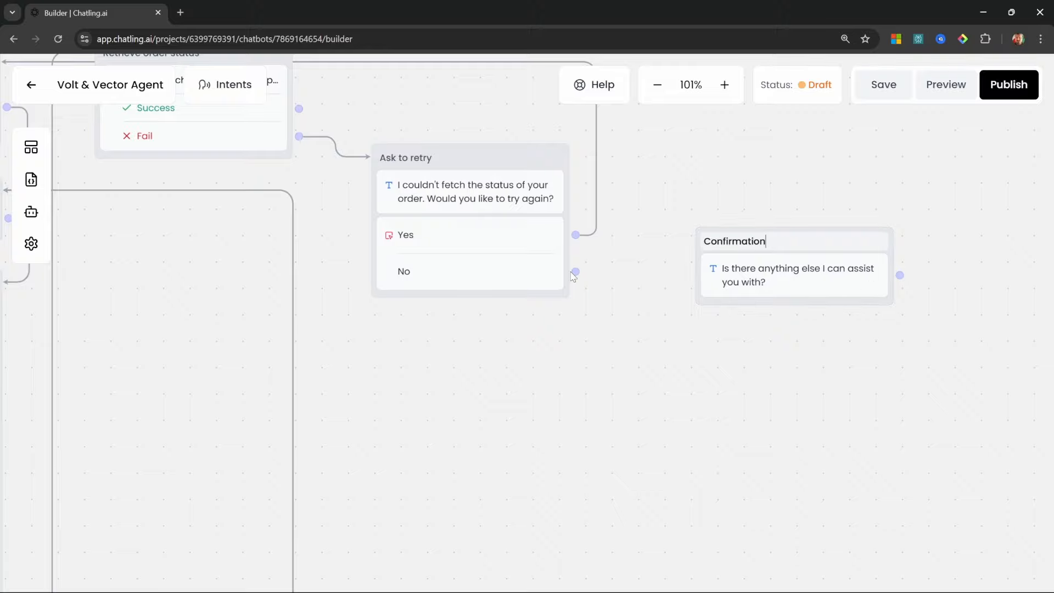
pyautogui.moveTo(574, 271); pyautogui.dragTo(806, 290)
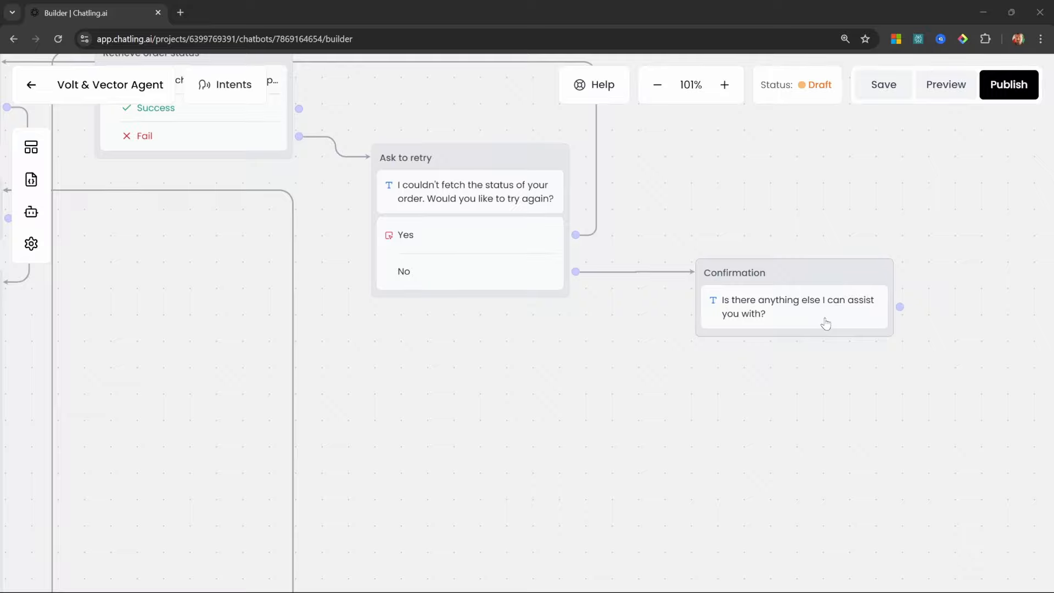
# Give the Confirmation step Yes and No answer buttons
pyautogui.click(30, 147)
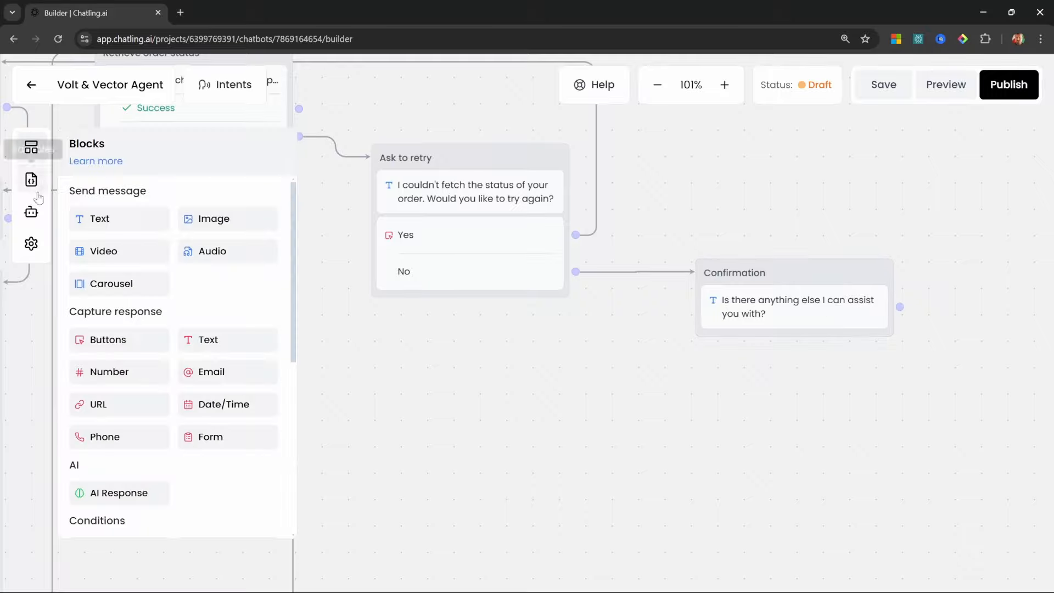
pyautogui.moveTo(106, 345); pyautogui.dragTo(741, 351)
pyautogui.click(805, 224)
pyautogui.write('Yes')
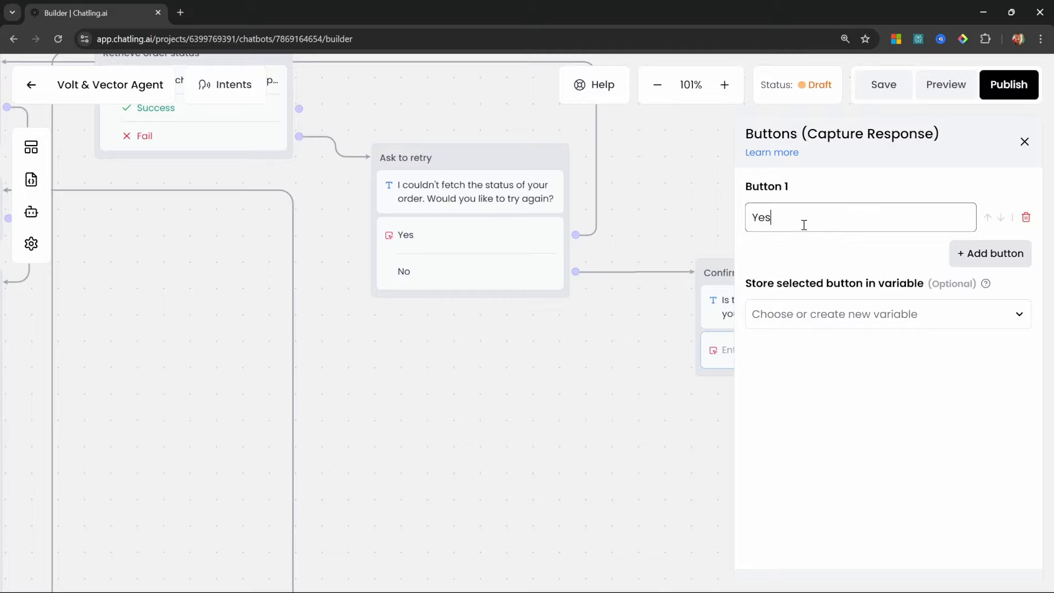
pyautogui.click(991, 253)
pyautogui.click(828, 282)
pyautogui.write('No')
pyautogui.press('Escape')
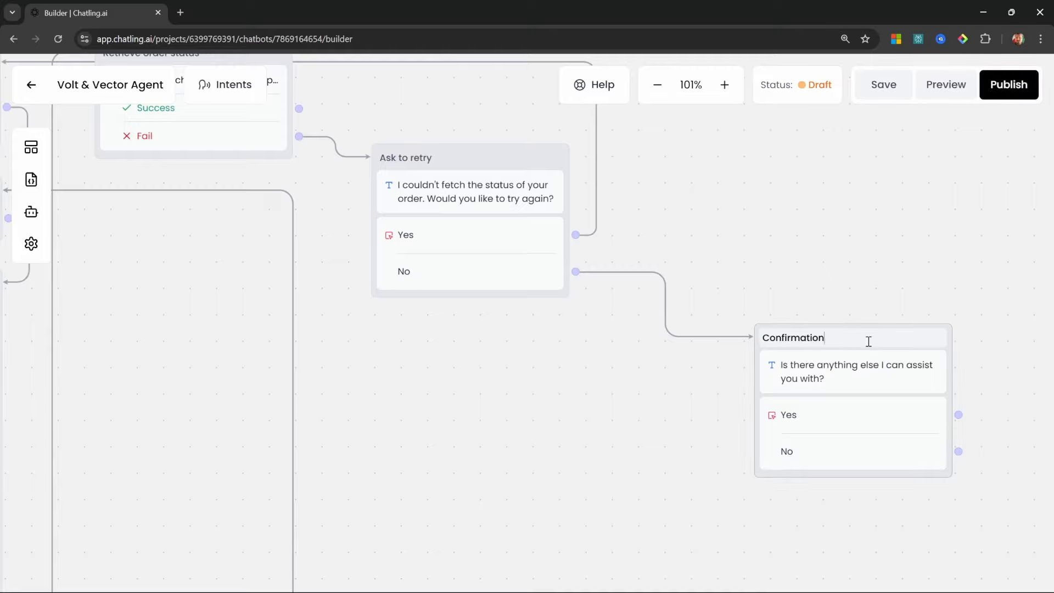
pyautogui.hscroll(5, 869, 341)
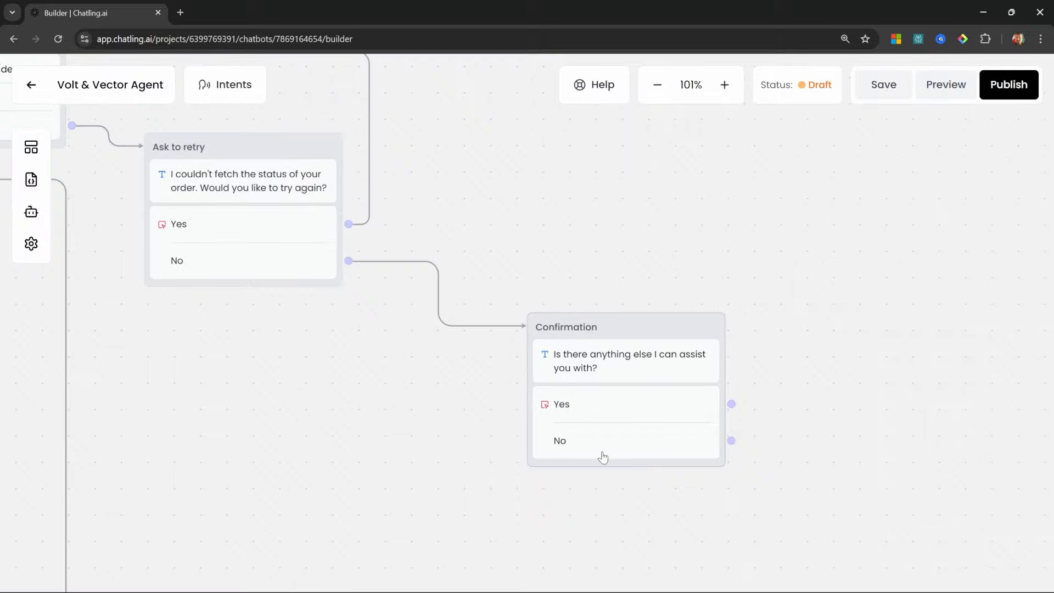
# Add a text step named 'End chat' fed by Confirmation's No answer
pyautogui.click(31, 147)
pyautogui.moveTo(109, 219); pyautogui.dragTo(854, 320)
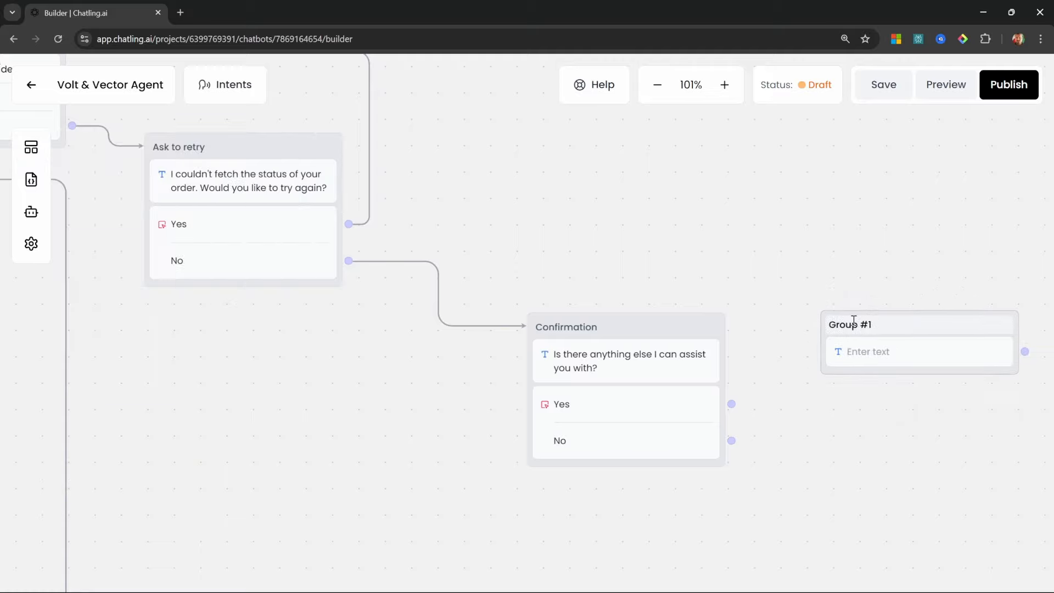
pyautogui.tripleClick(869, 329)
pyautogui.write('End chat')
pyautogui.moveTo(731, 440); pyautogui.dragTo(832, 327)
# Fill End chat with the thank-you message inviting the user to start a new chat
pyautogui.click(956, 356)
pyautogui.click(883, 224)
pyautogui.write('Thank you for chatting with us today. If you have any questions, feel free to start a new chat.')
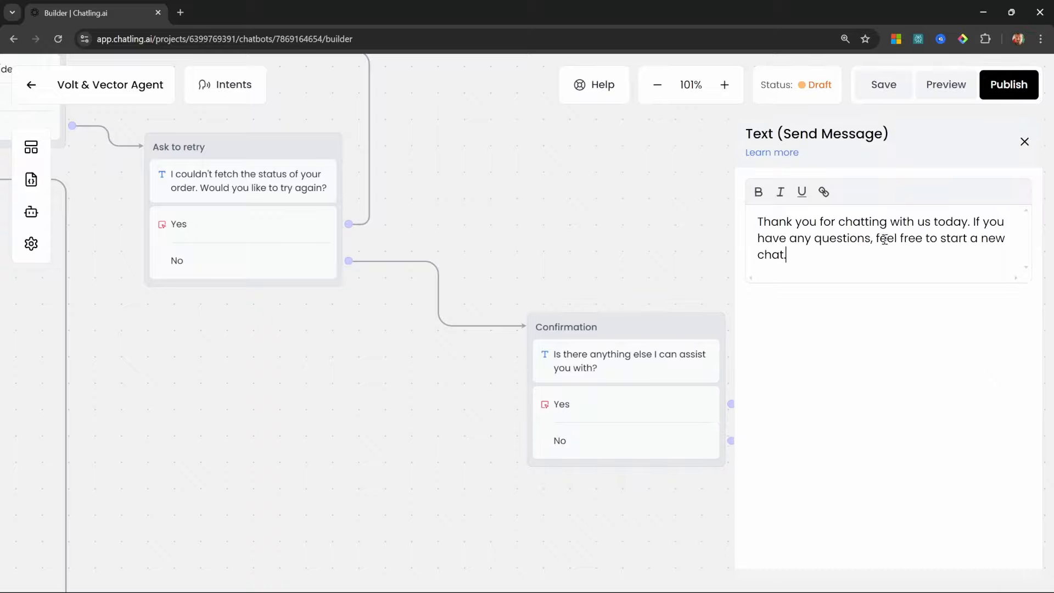
pyautogui.click(1024, 141)
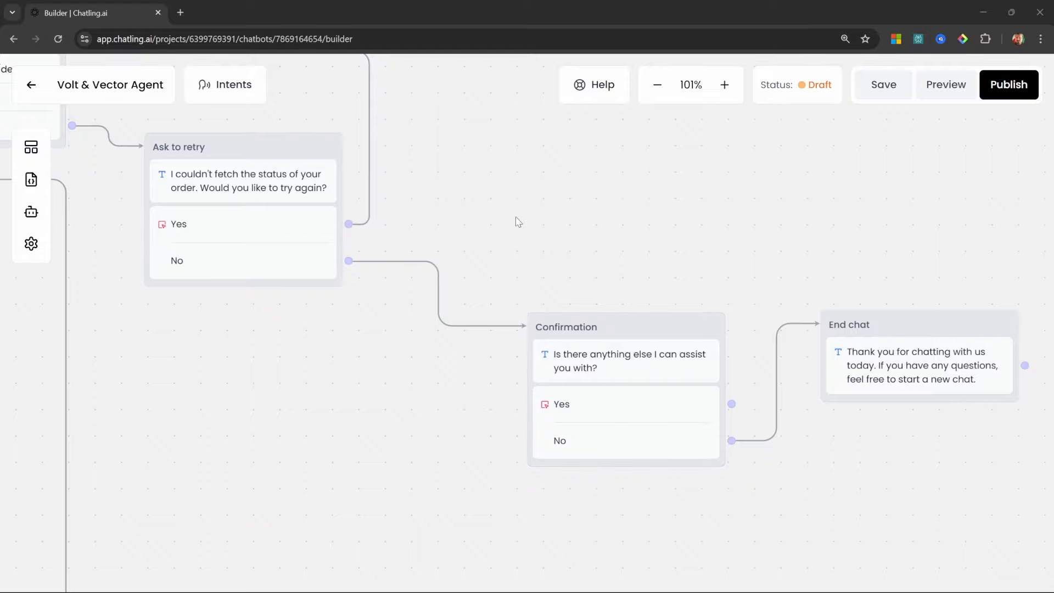
pyautogui.scroll(-3, 439, 191)
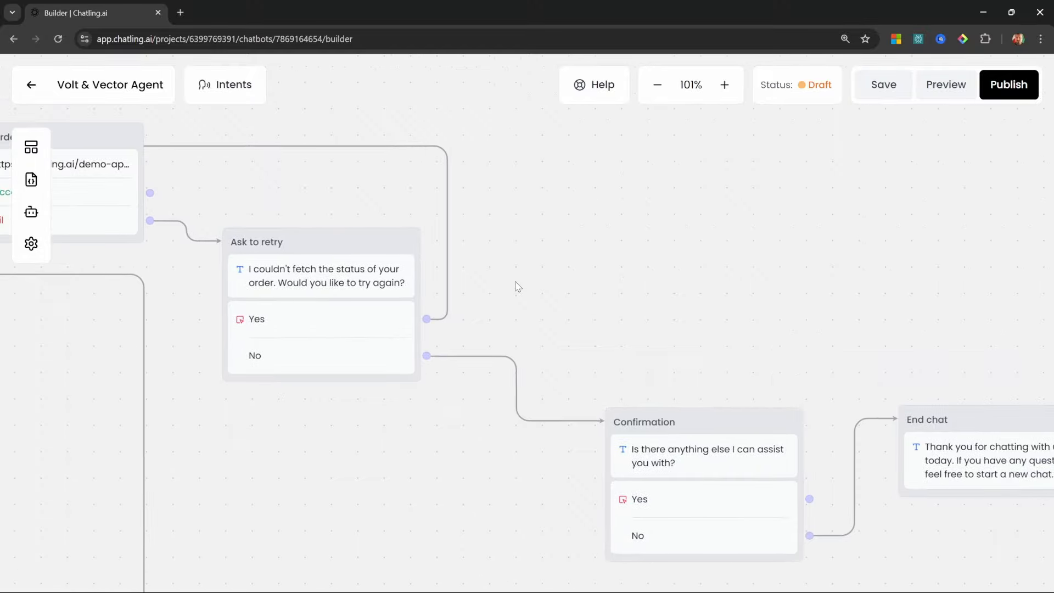
# Link Confirmation's Yes answer back to the Capture user's question step
pyautogui.moveTo(501, 227); pyautogui.dragTo(717, 326)
pyautogui.moveTo(487, 206); pyautogui.dragTo(690, 303)
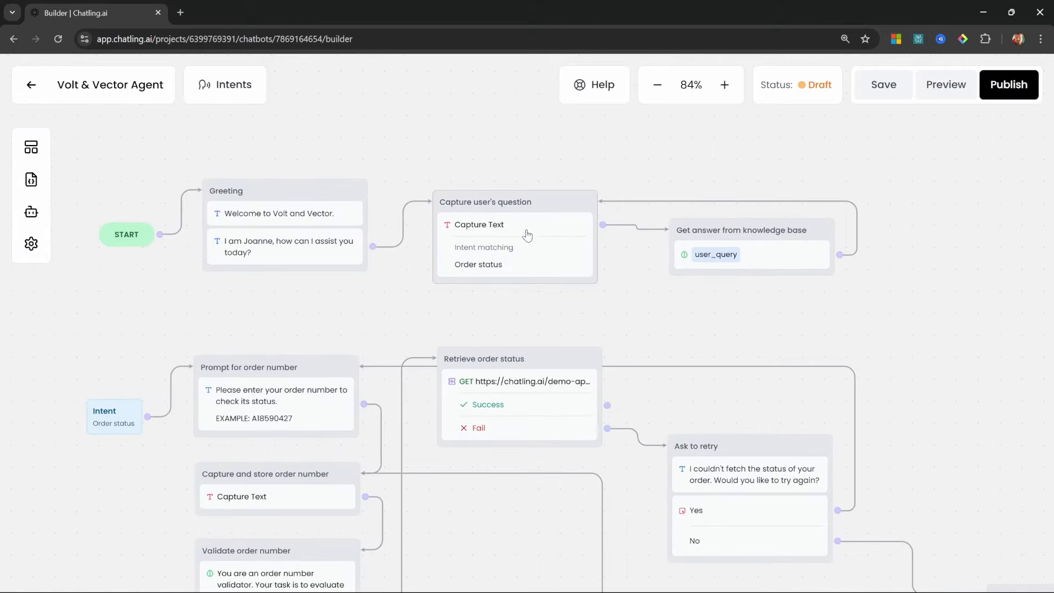
pyautogui.scroll(-3, 518, 220)
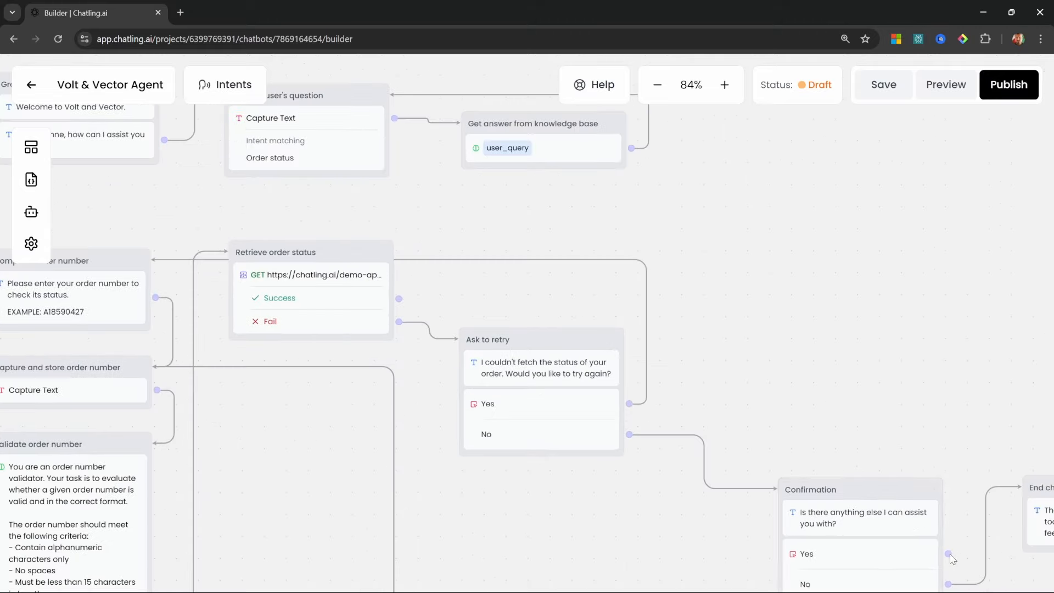
pyautogui.moveTo(948, 553); pyautogui.dragTo(398, 140)
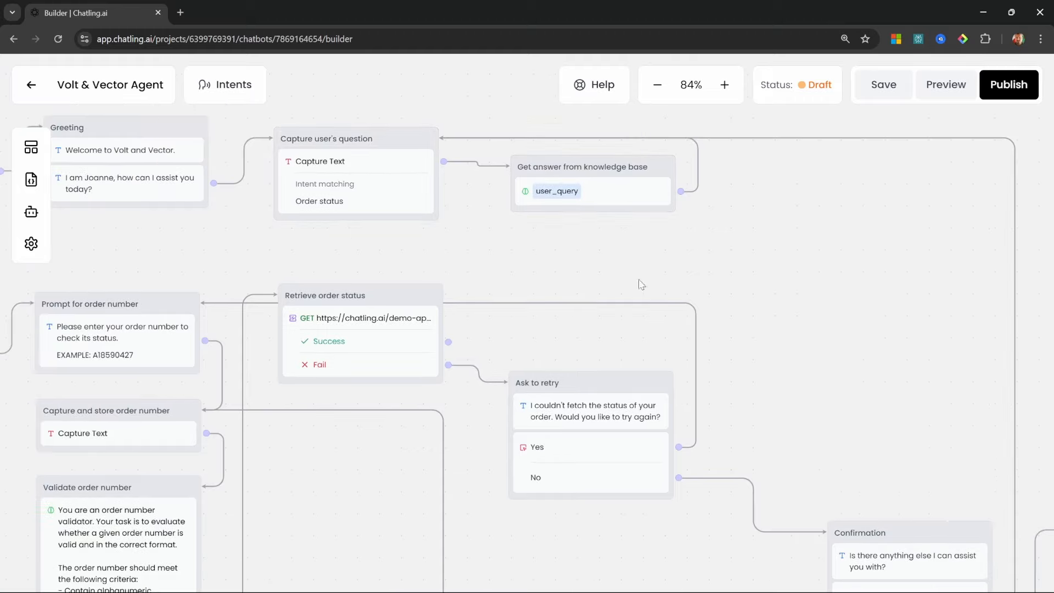
pyautogui.moveTo(796, 389); pyautogui.dragTo(727, 243)
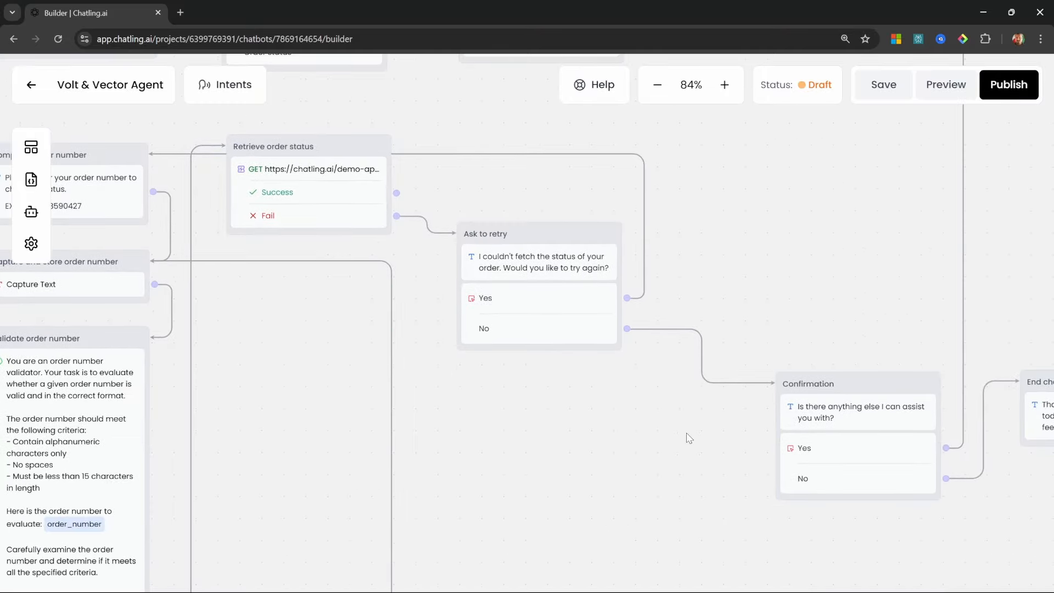
pyautogui.moveTo(690, 438); pyautogui.dragTo(414, 465)
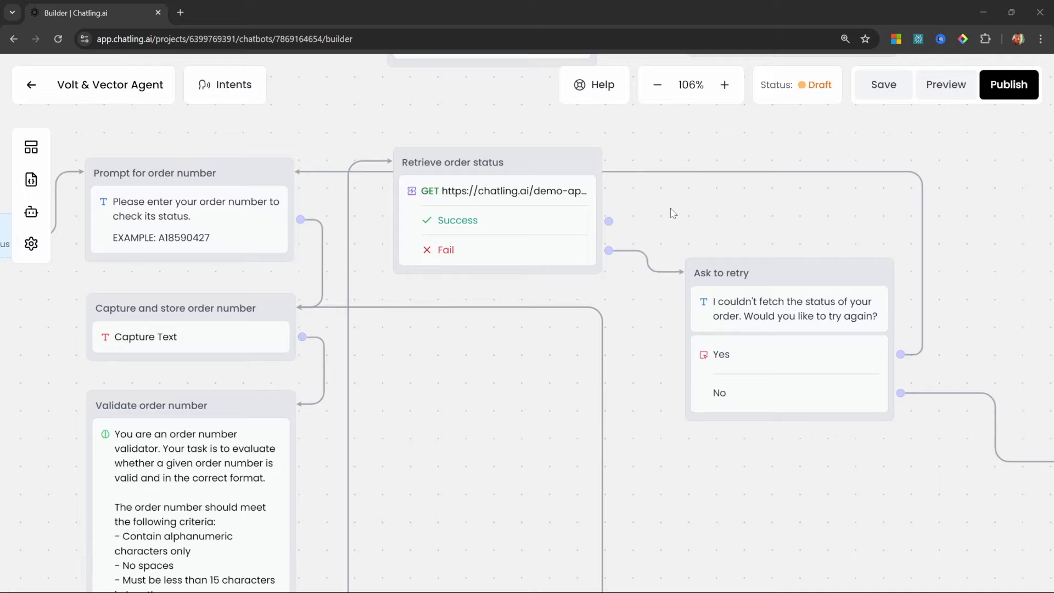
# Add a 'Display order status' text step after the lookup's Success outcome
pyautogui.click(30, 147)
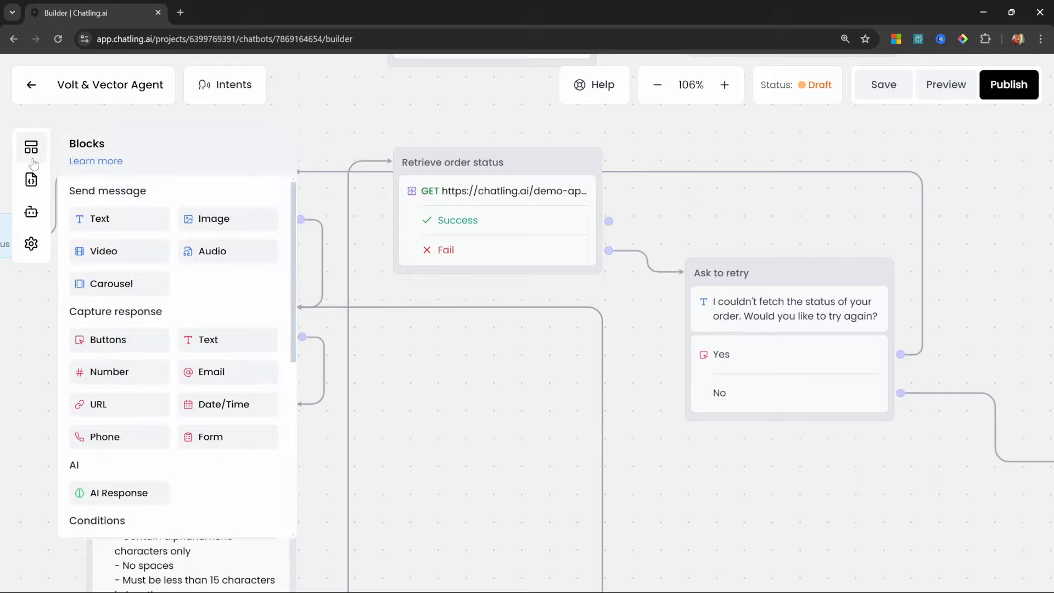
pyautogui.moveTo(96, 221); pyautogui.dragTo(711, 165)
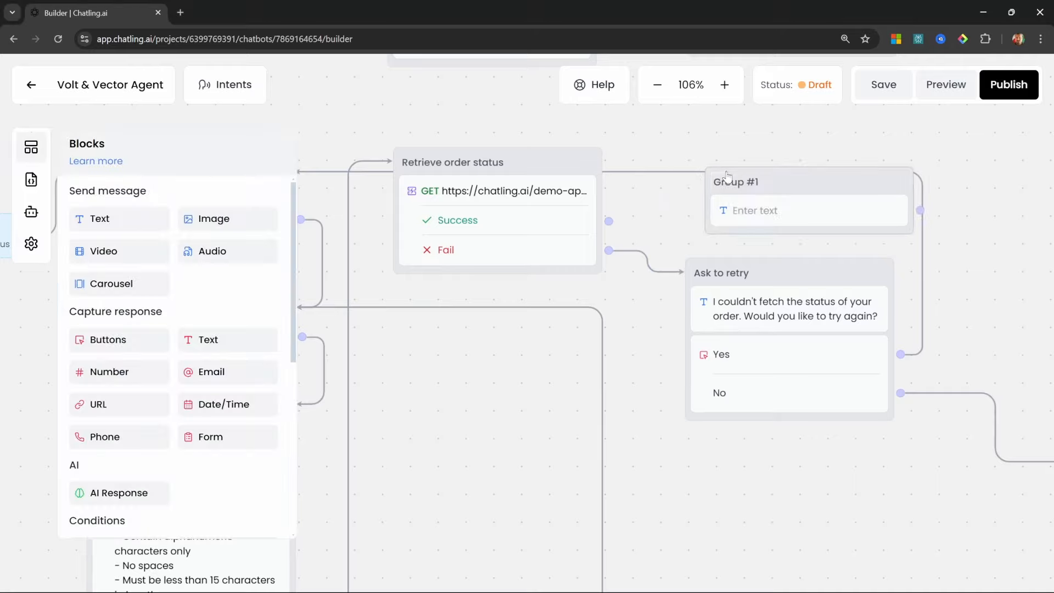
pyautogui.moveTo(608, 220); pyautogui.dragTo(694, 188)
pyautogui.click(708, 169)
pyautogui.write('Display order status')
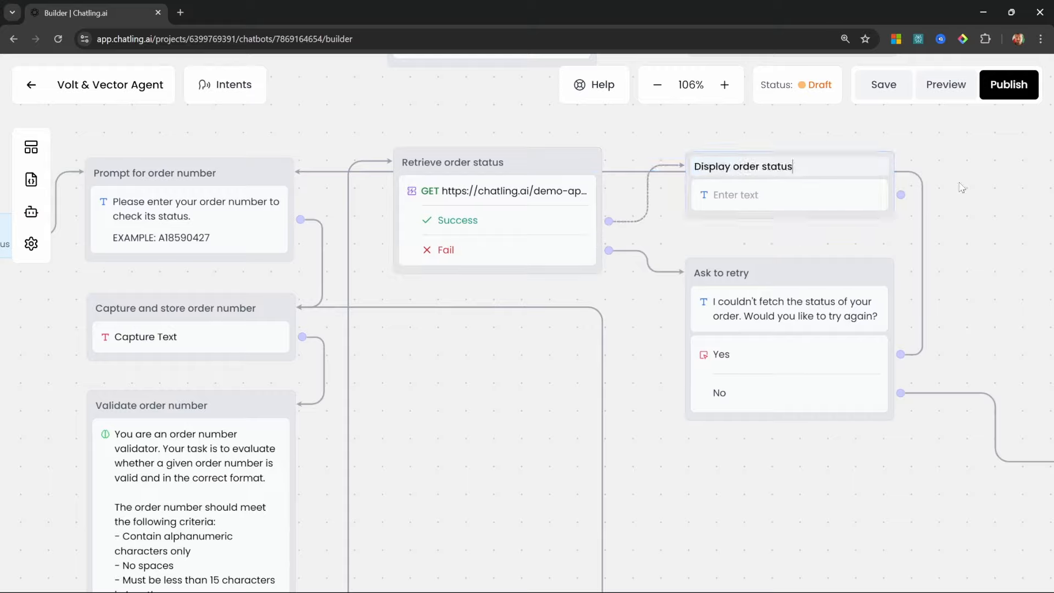
# Set the Display order status message to the {order_status} variable
pyautogui.click(865, 200)
pyautogui.click(854, 239)
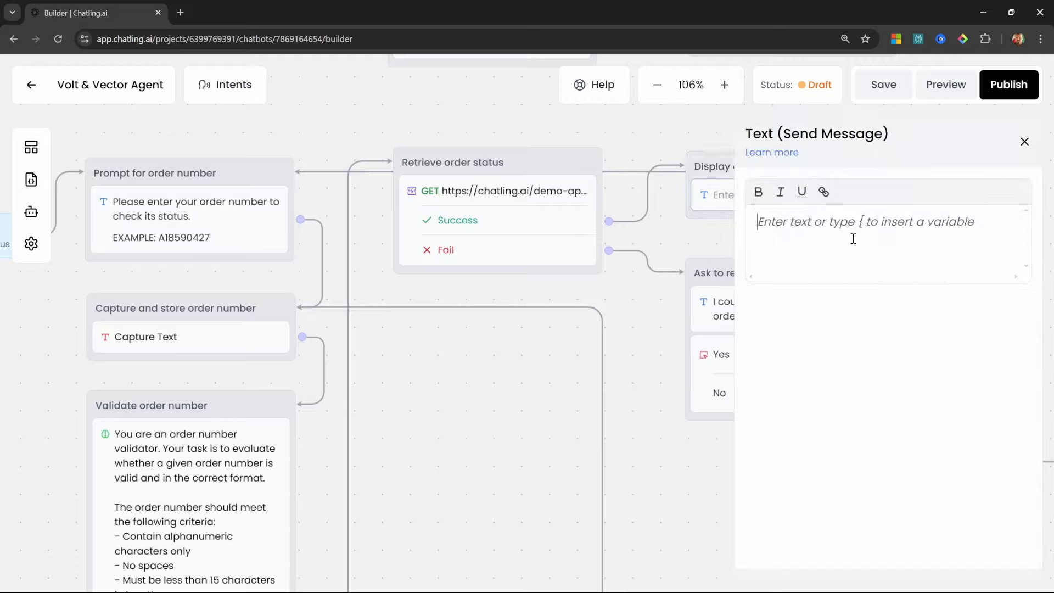
pyautogui.write('{order')
pyautogui.scroll(-5, 907, 337)
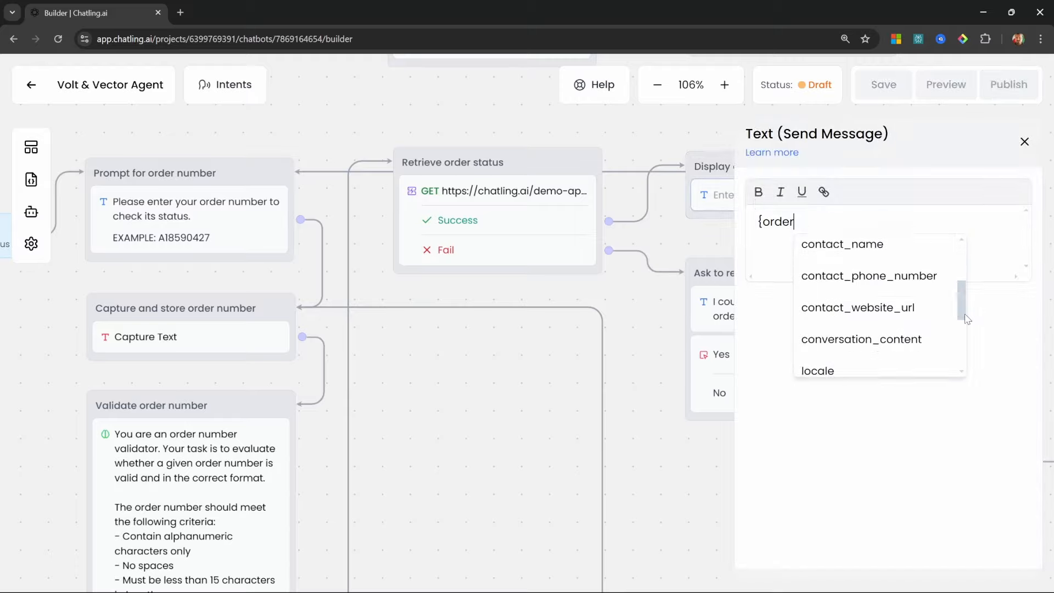
pyautogui.click(878, 299)
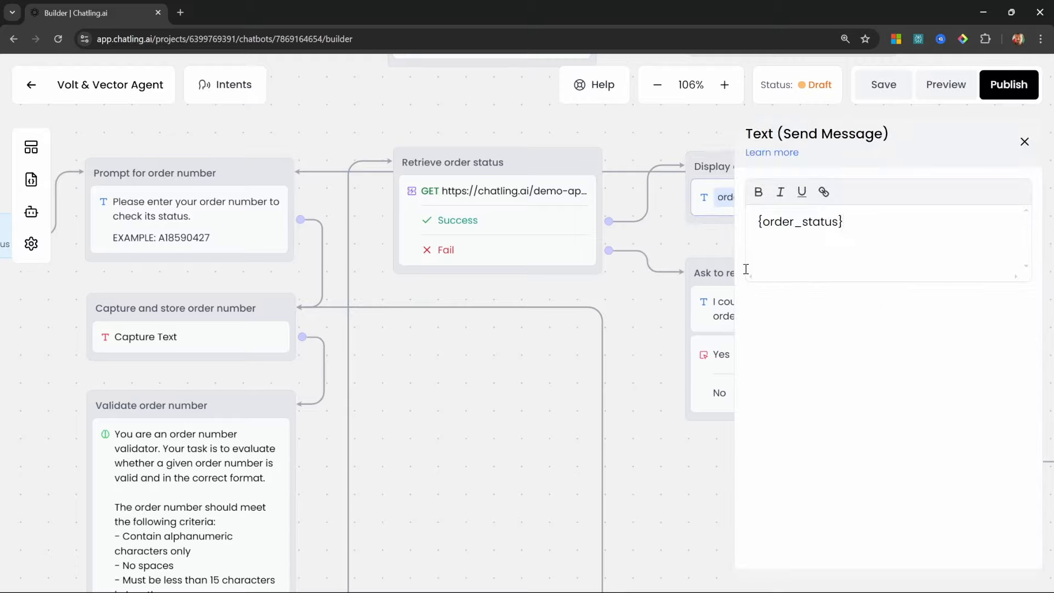
pyautogui.click(1024, 142)
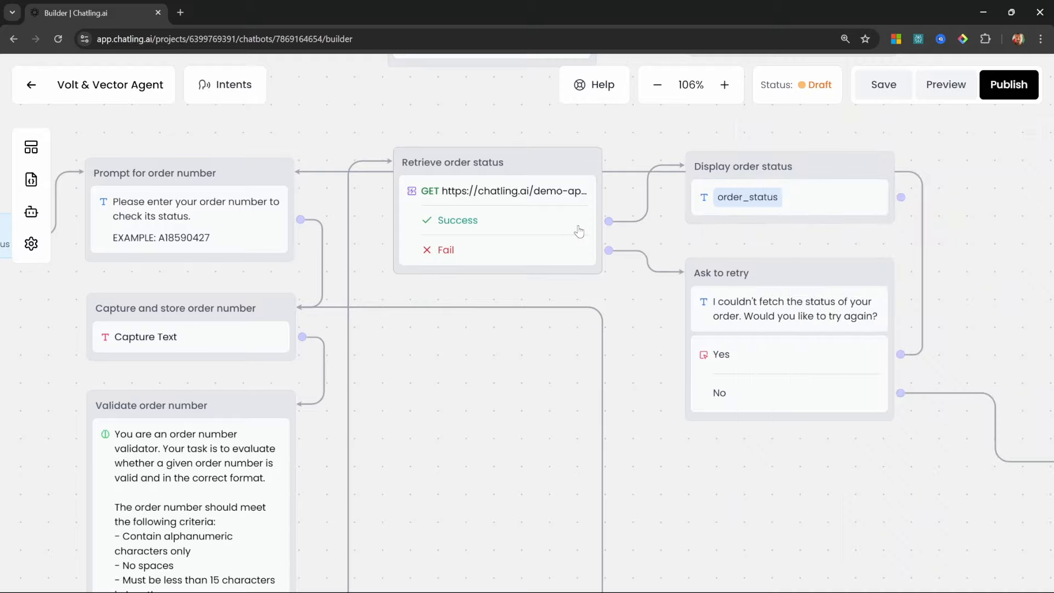
# Check the Retrieve order status capture, then link Display order status on to Confirmation
pyautogui.click(570, 163)
pyautogui.click(560, 246)
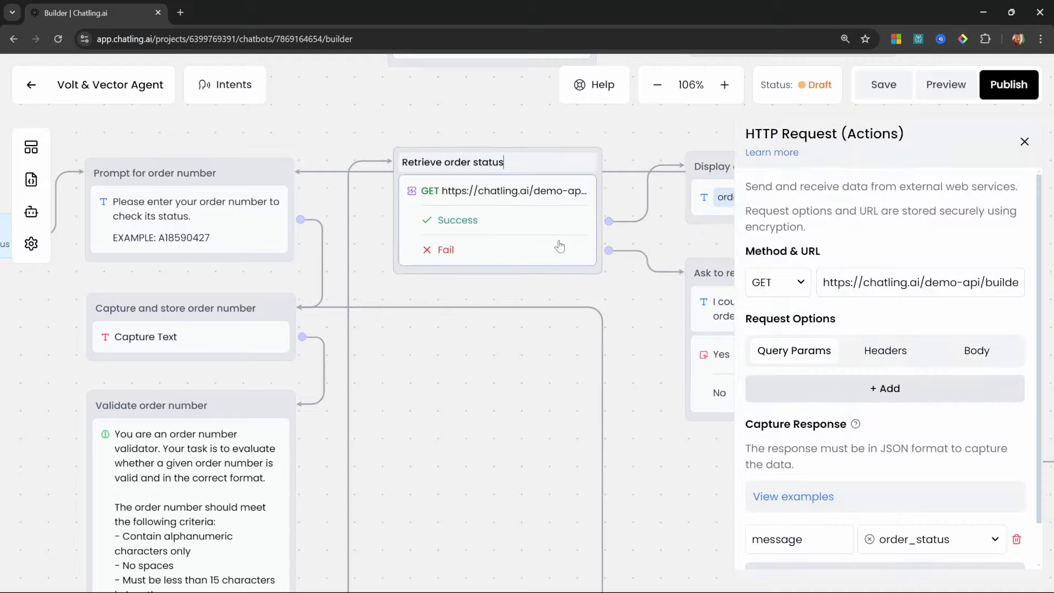
pyautogui.scroll(-1, 834, 377)
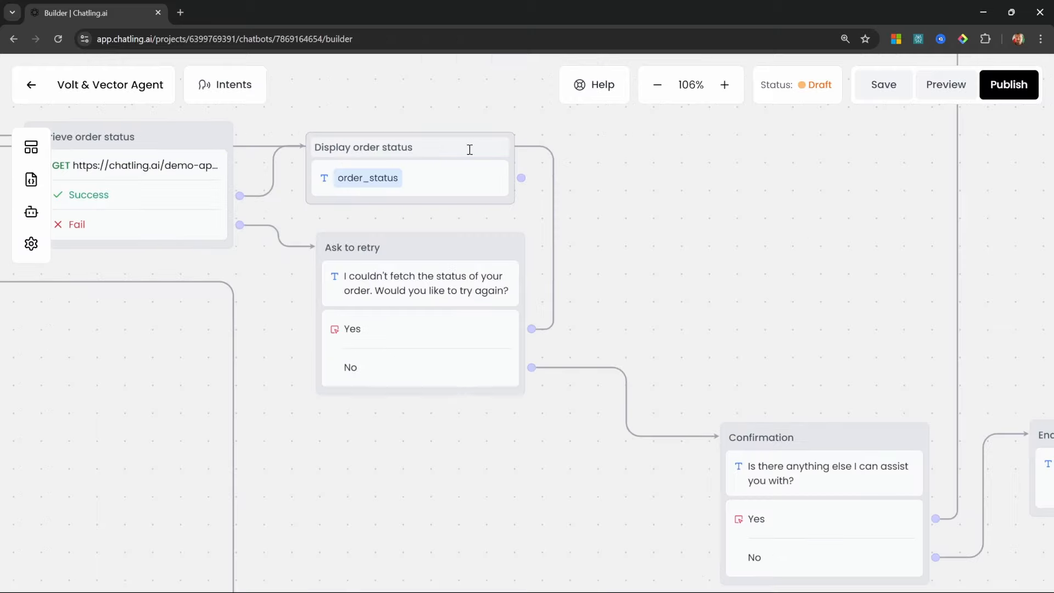
pyautogui.click(470, 148)
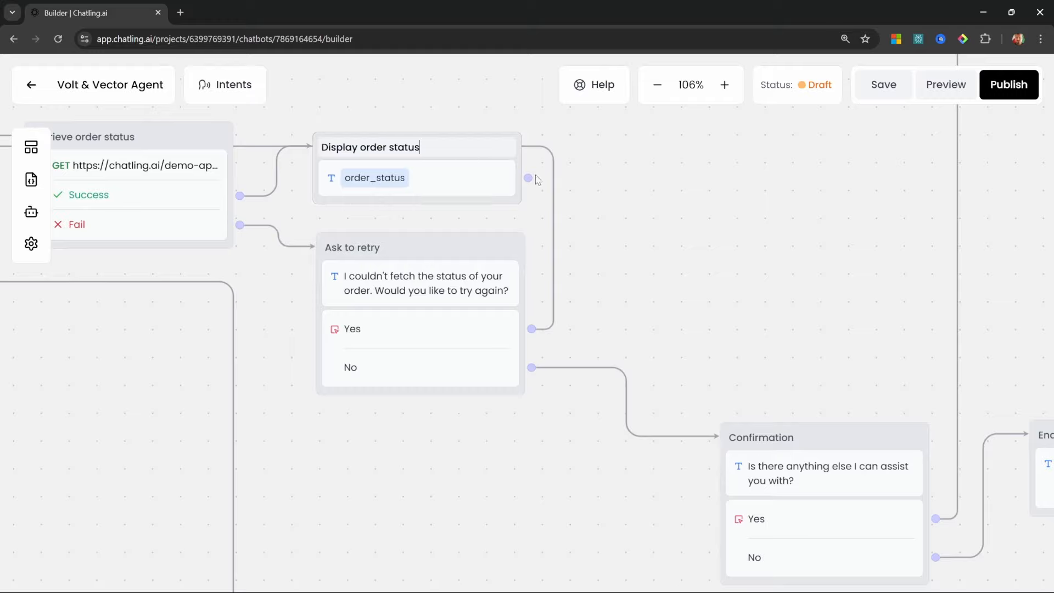
pyautogui.moveTo(527, 179); pyautogui.dragTo(731, 440)
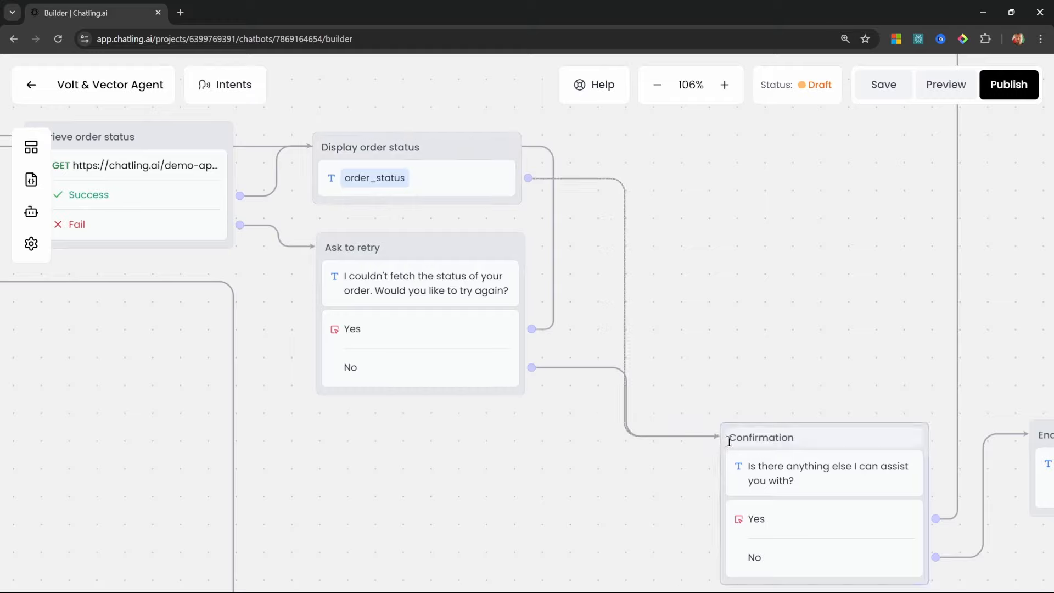
pyautogui.moveTo(809, 380); pyautogui.dragTo(663, 305)
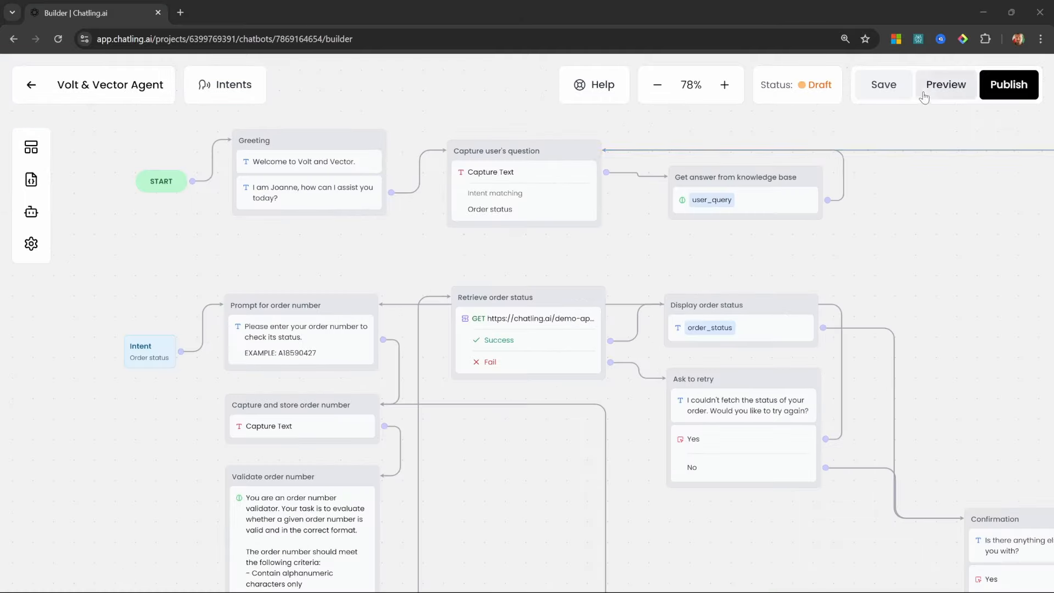
pyautogui.click(924, 97)
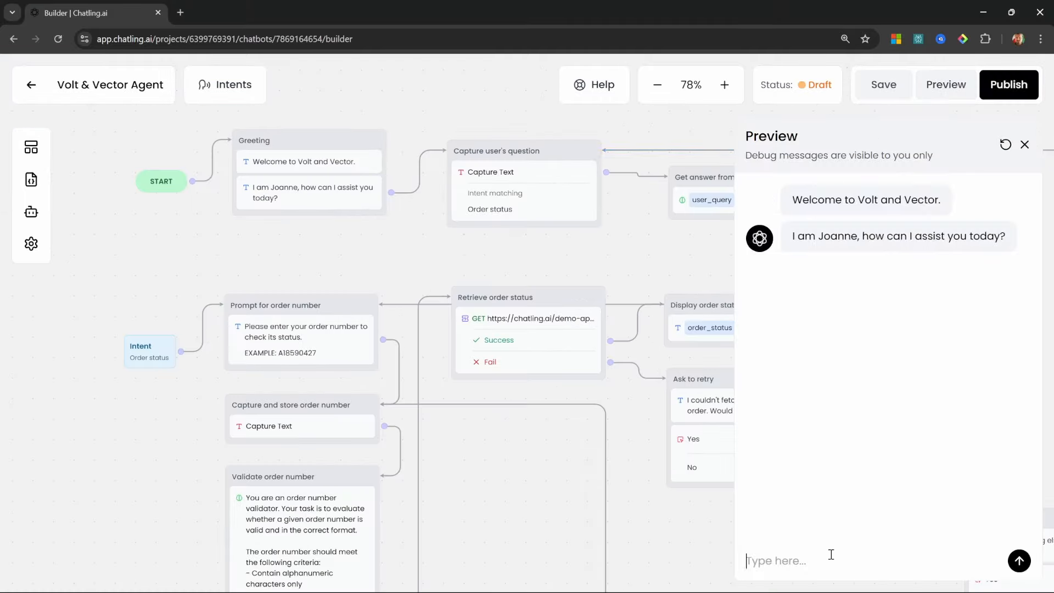
# Ask 'What is my order status?' in preview, send a sample order number, and answer Yes
pyautogui.click(831, 555)
pyautogui.write('What is my order status?')
pyautogui.press('Return')
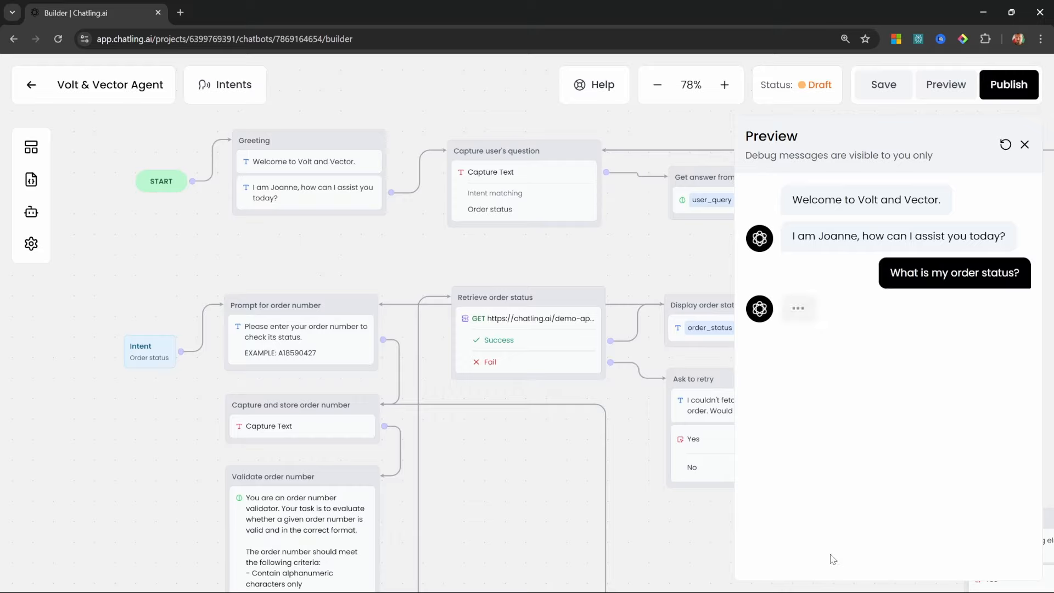
pyautogui.write('A18590466')
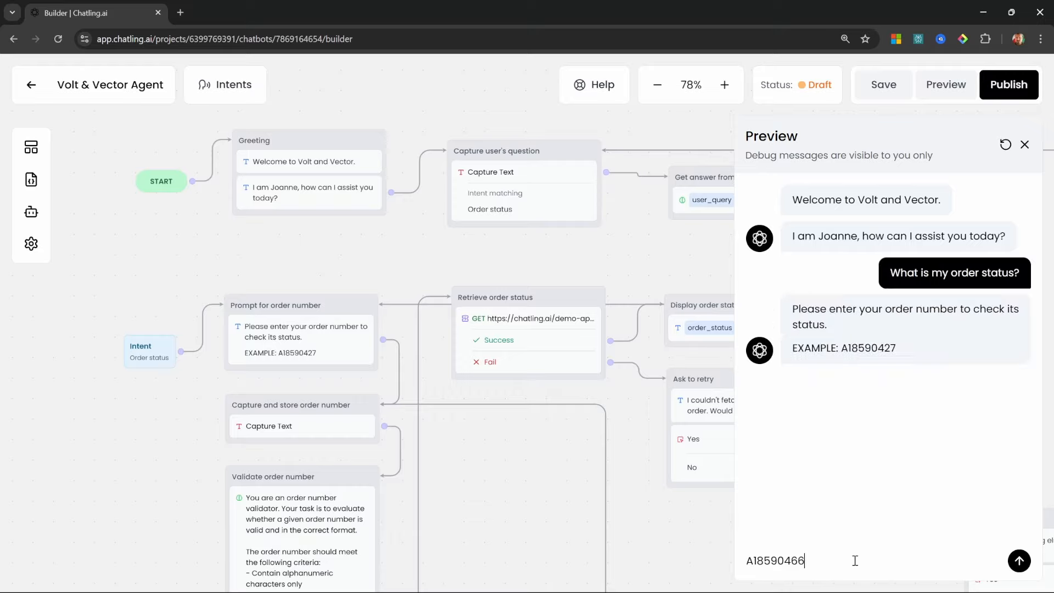
pyautogui.press('Return')
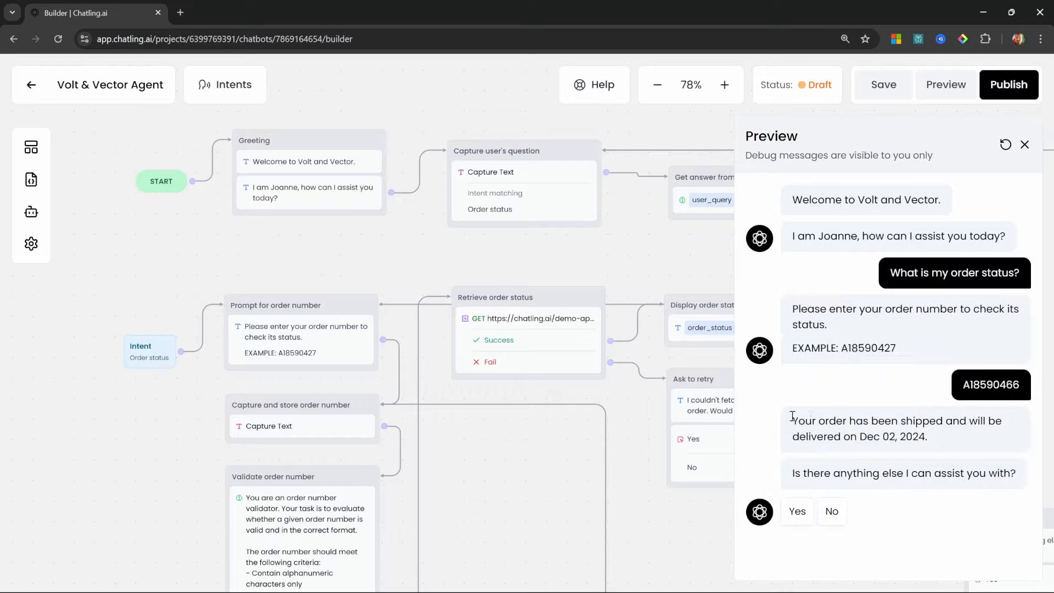
pyautogui.moveTo(789, 420); pyautogui.dragTo(928, 439)
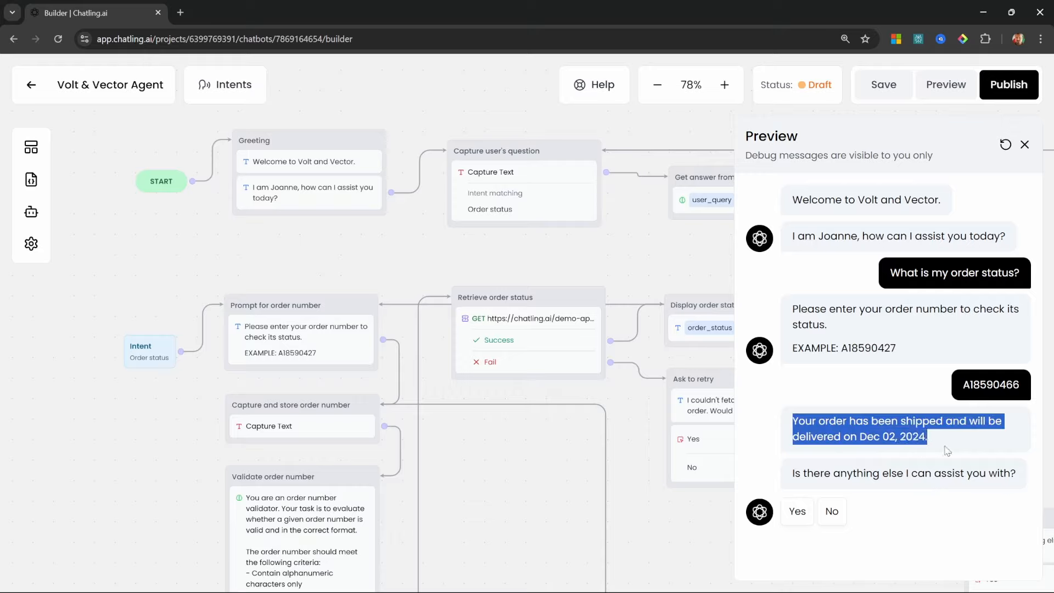
pyautogui.moveTo(791, 473); pyautogui.dragTo(1022, 478)
pyautogui.click(805, 513)
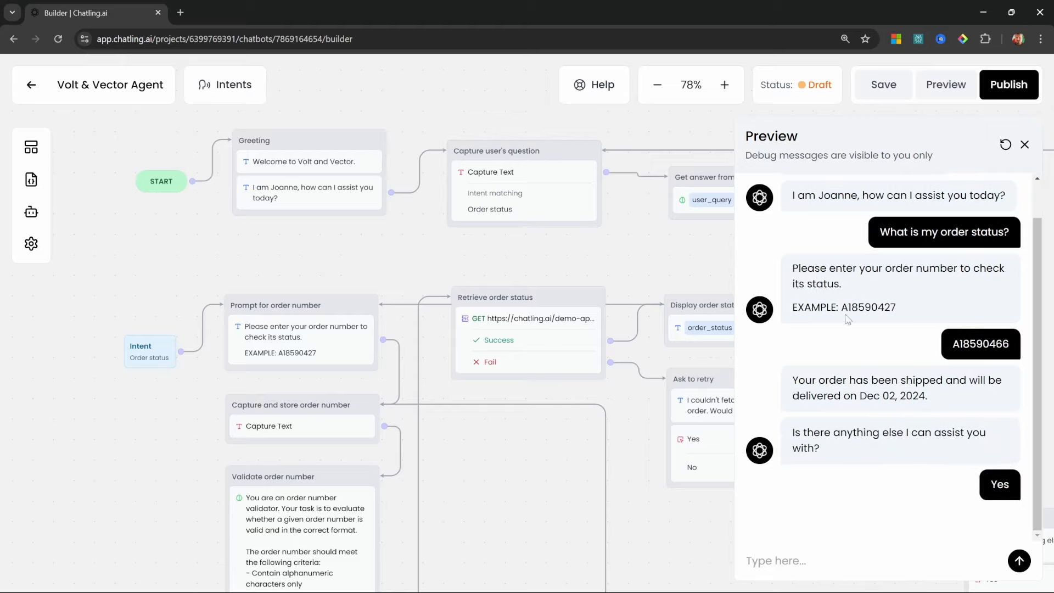
pyautogui.press('Escape')
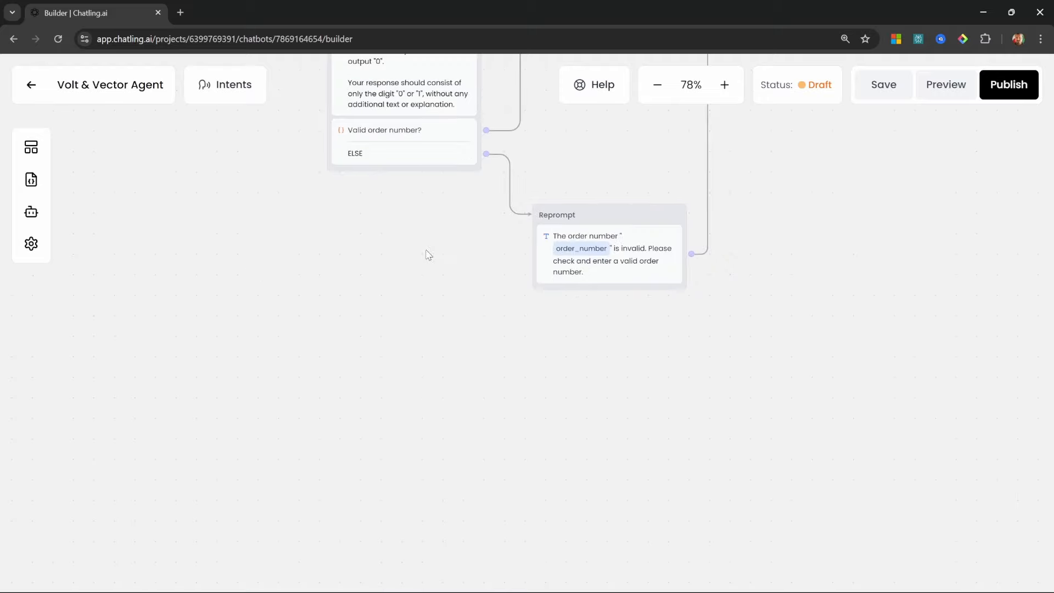
# Add a second Intent trigger block to the flow
pyautogui.click(31, 147)
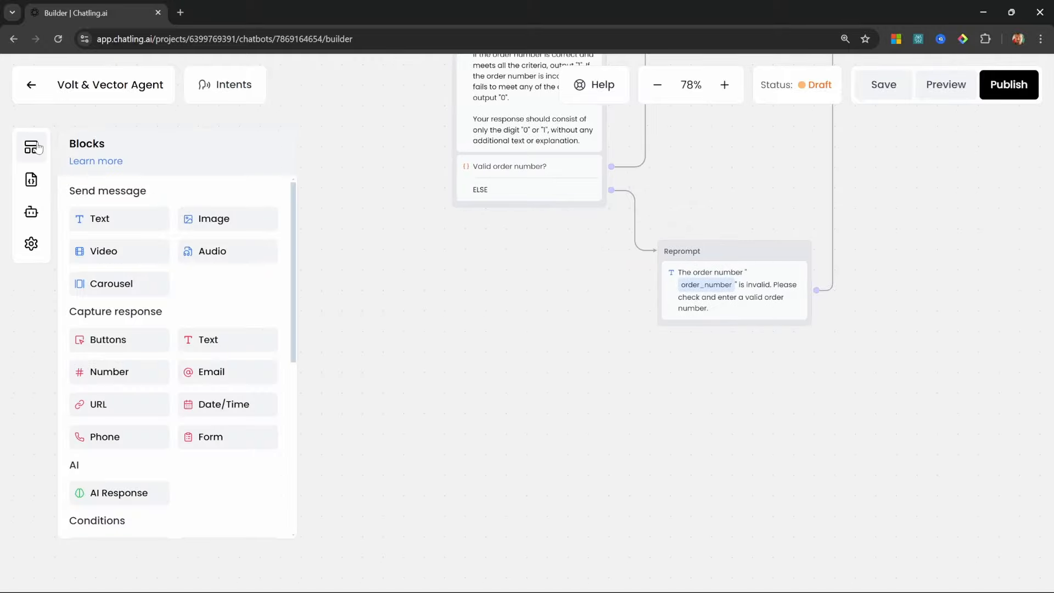
pyautogui.scroll(-3, 178, 369)
pyautogui.scroll(-2, 179, 369)
pyautogui.moveTo(94, 494); pyautogui.dragTo(395, 464)
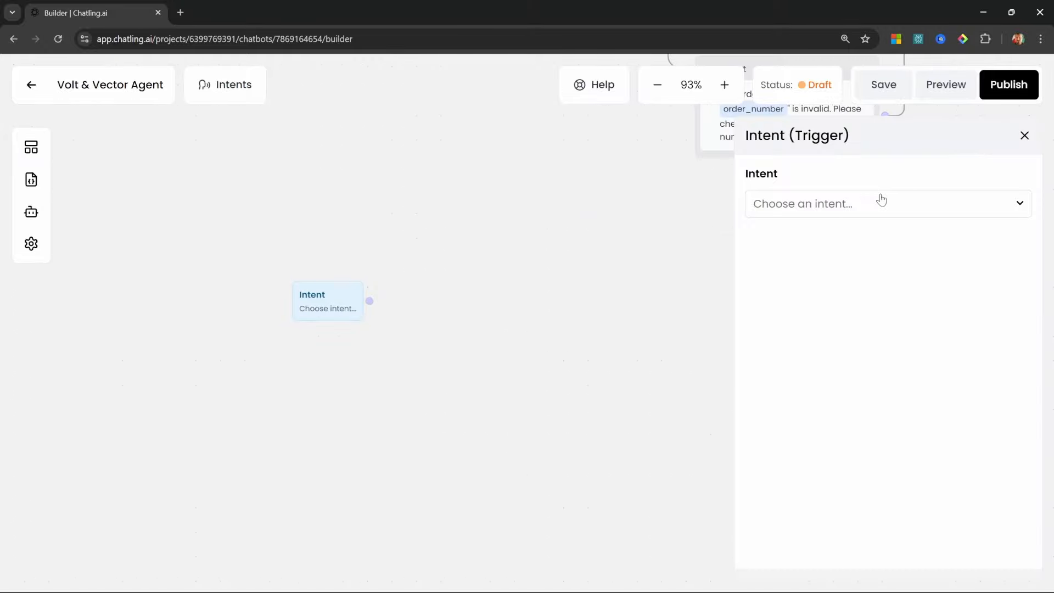
# Create and assign intent 'Return/Exchange request' with a description and two return sample phrases
pyautogui.click(883, 203)
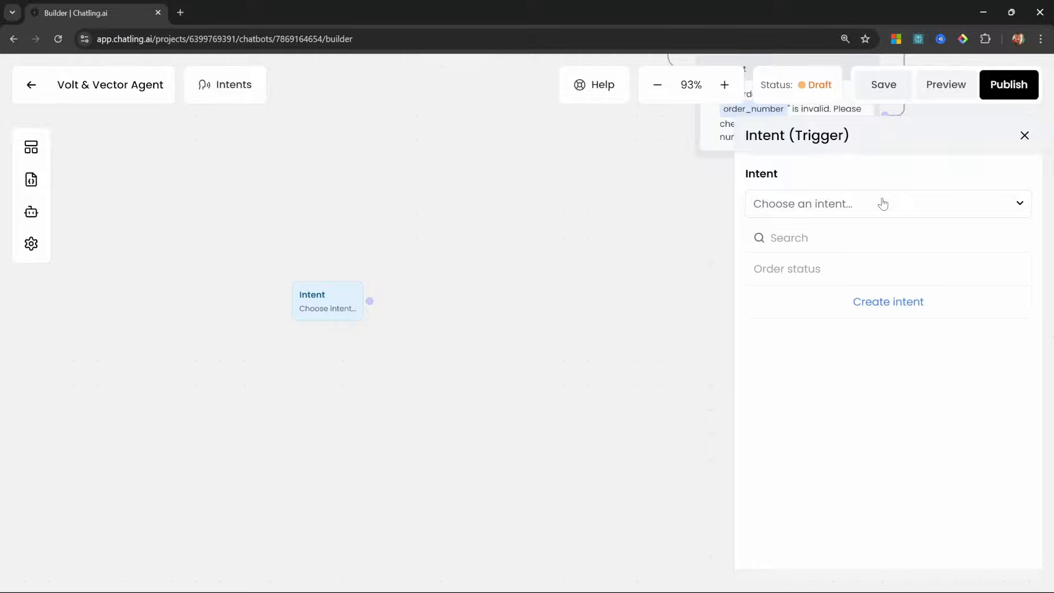
pyautogui.click(891, 303)
pyautogui.click(380, 272)
pyautogui.write('Return')
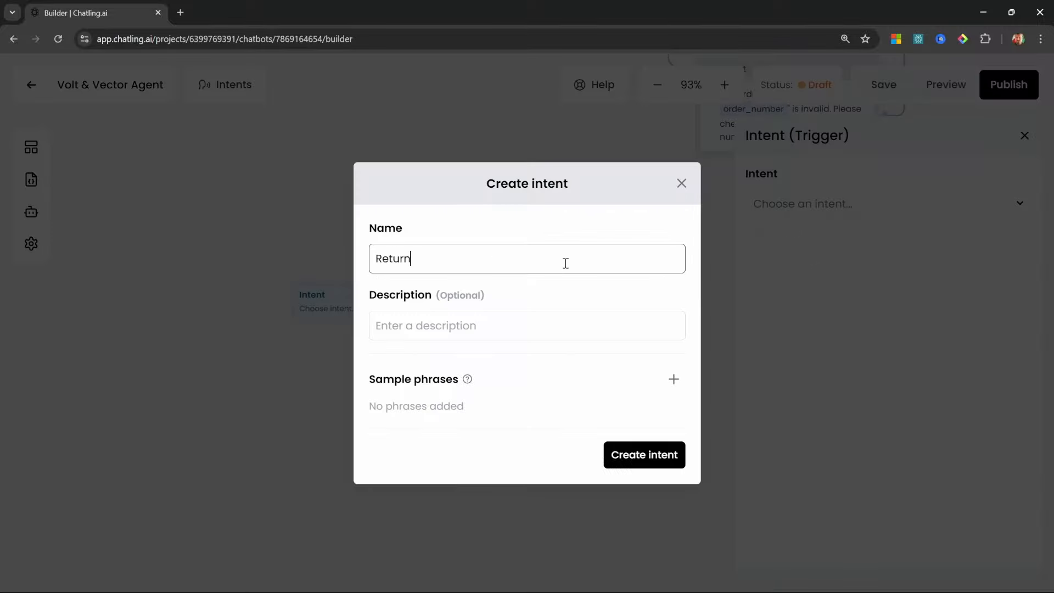
pyautogui.write('/Exchange request')
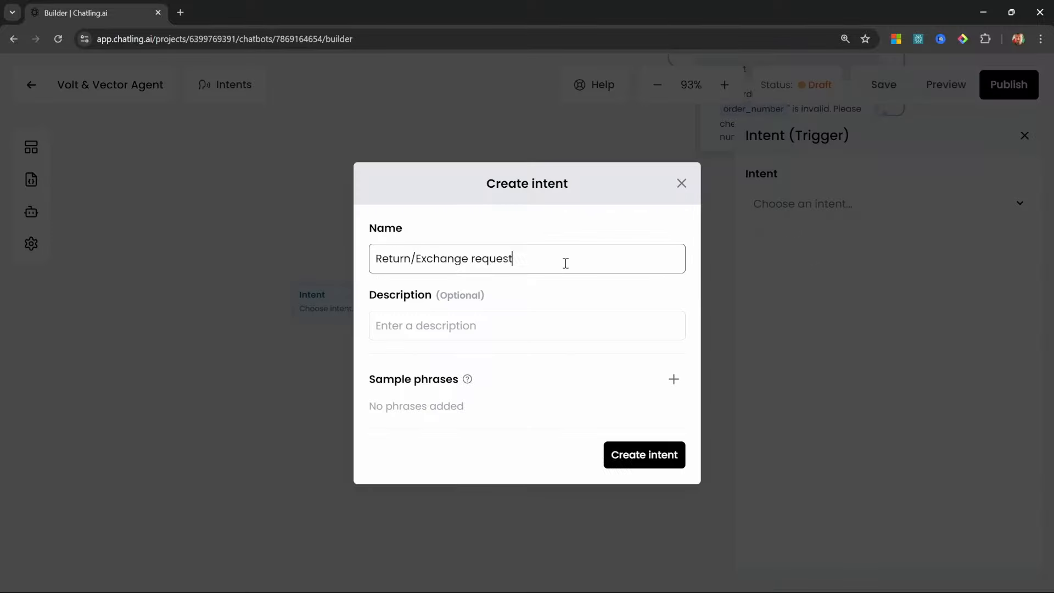
pyautogui.click(467, 327)
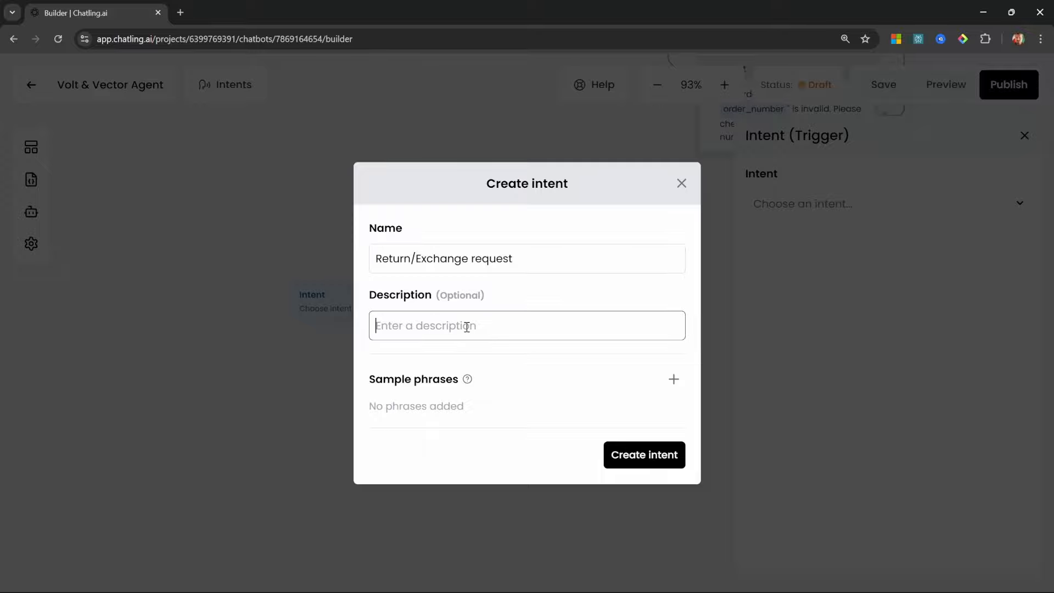
pyautogui.write('Customer wants to return or exchange a product')
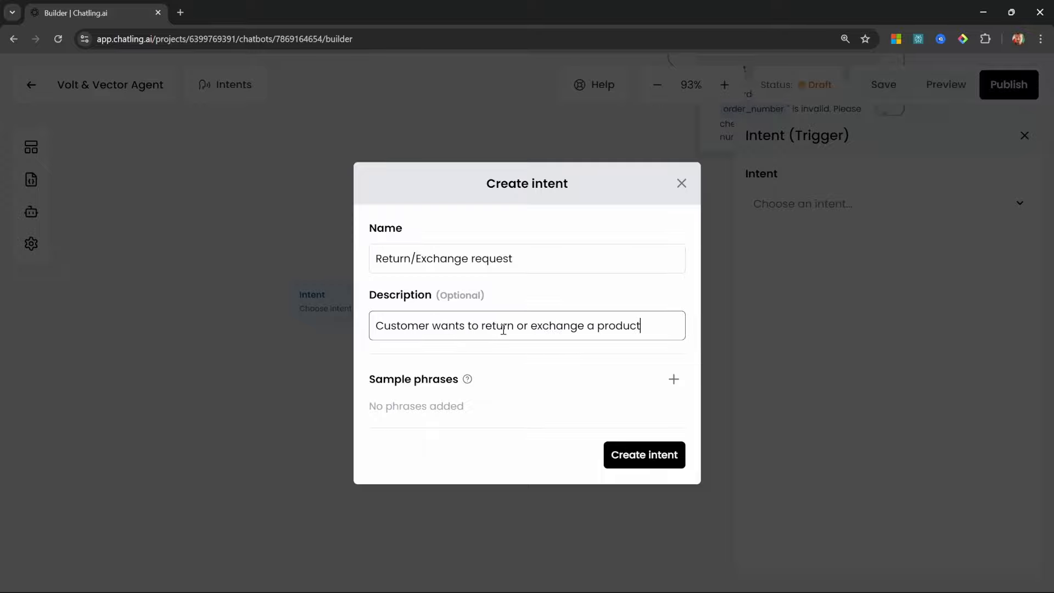
pyautogui.click(674, 380)
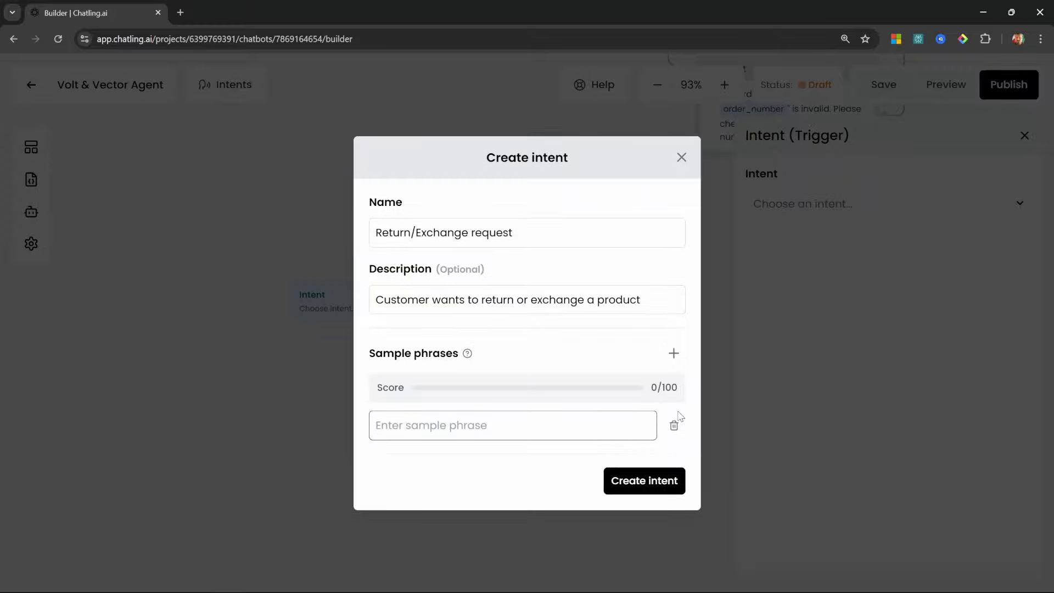
pyautogui.write('How do I return this item?')
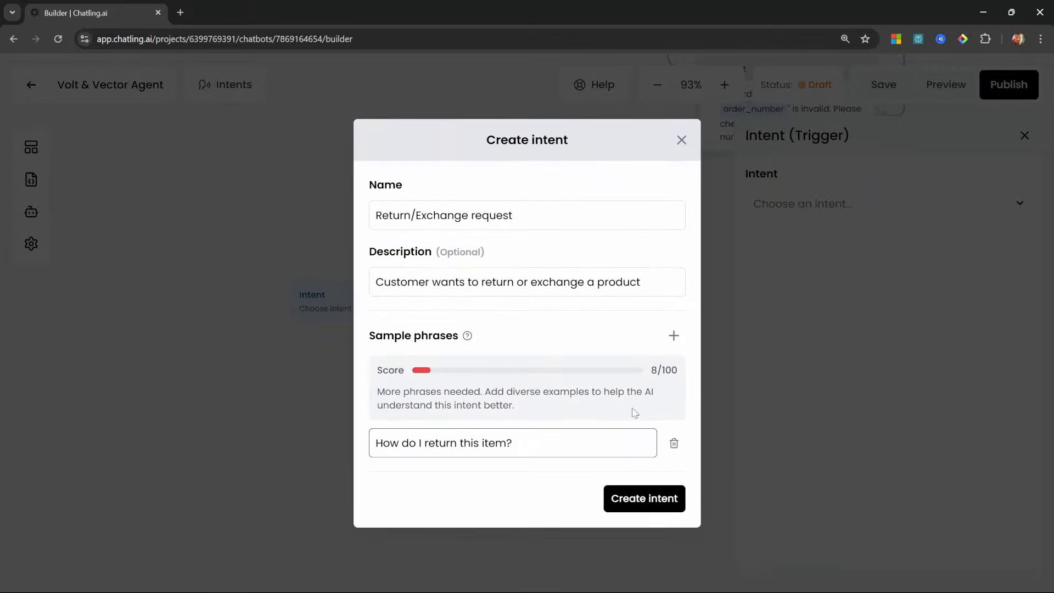
pyautogui.click(674, 335)
pyautogui.write('I want to return my purchase')
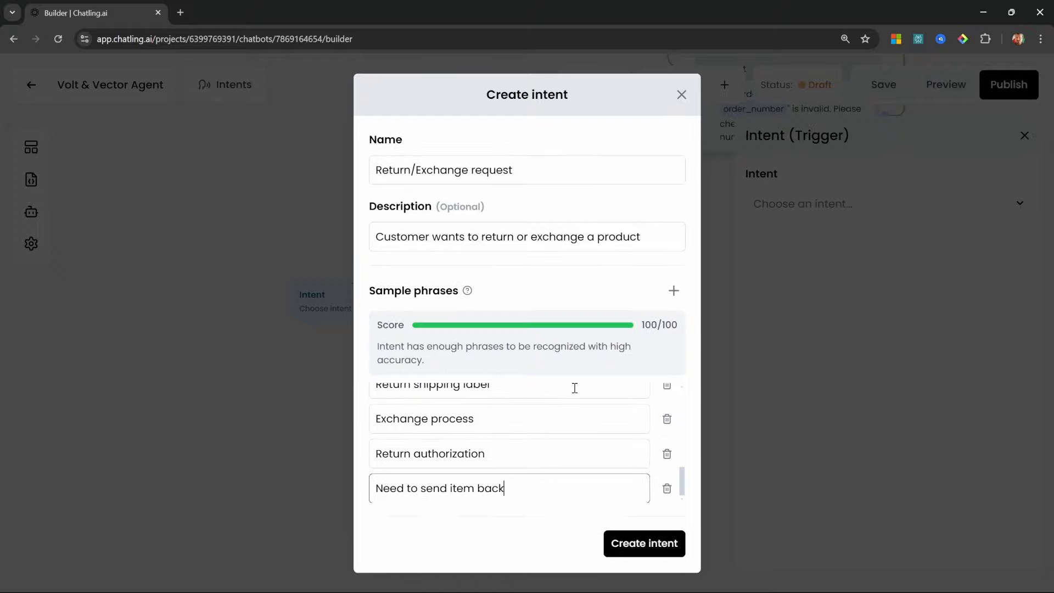
pyautogui.click(677, 551)
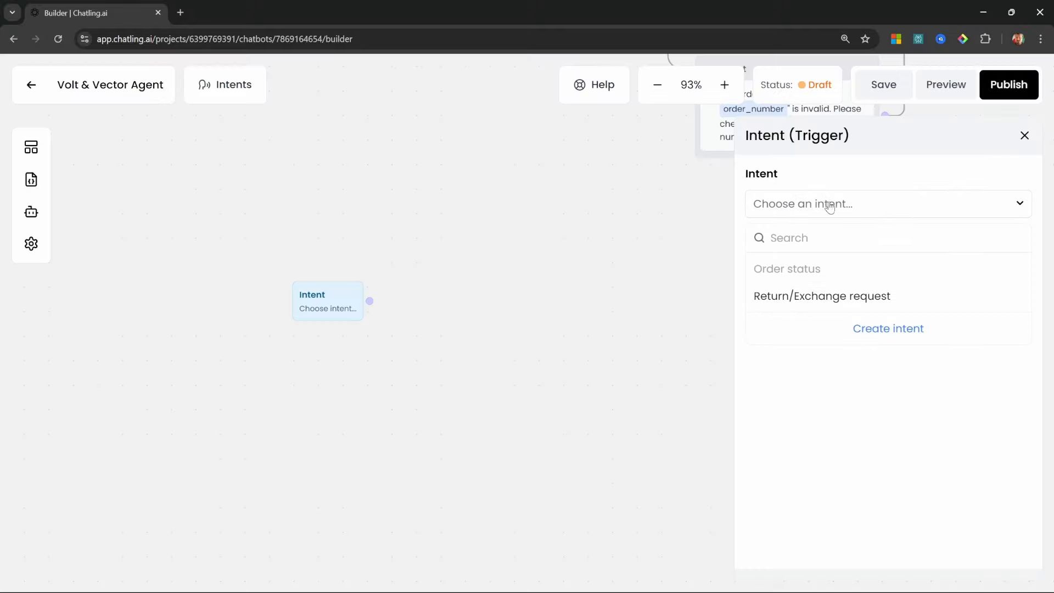
pyautogui.click(858, 299)
# Add Return/Exchange request to Capture user's question's matched intents
pyautogui.scroll(10, 617, 264)
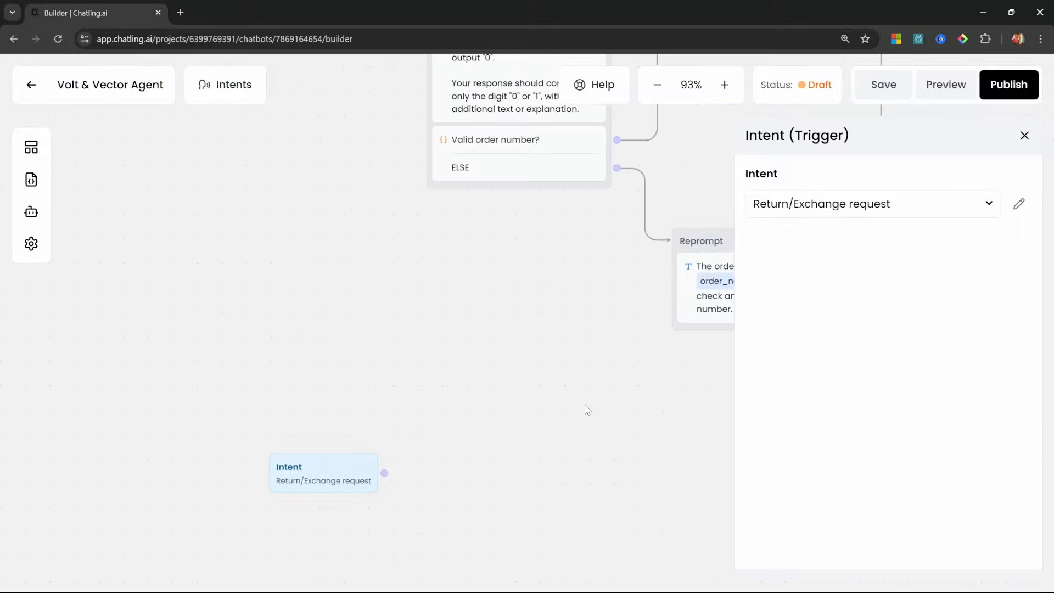
pyautogui.moveTo(615, 135); pyautogui.dragTo(402, 432)
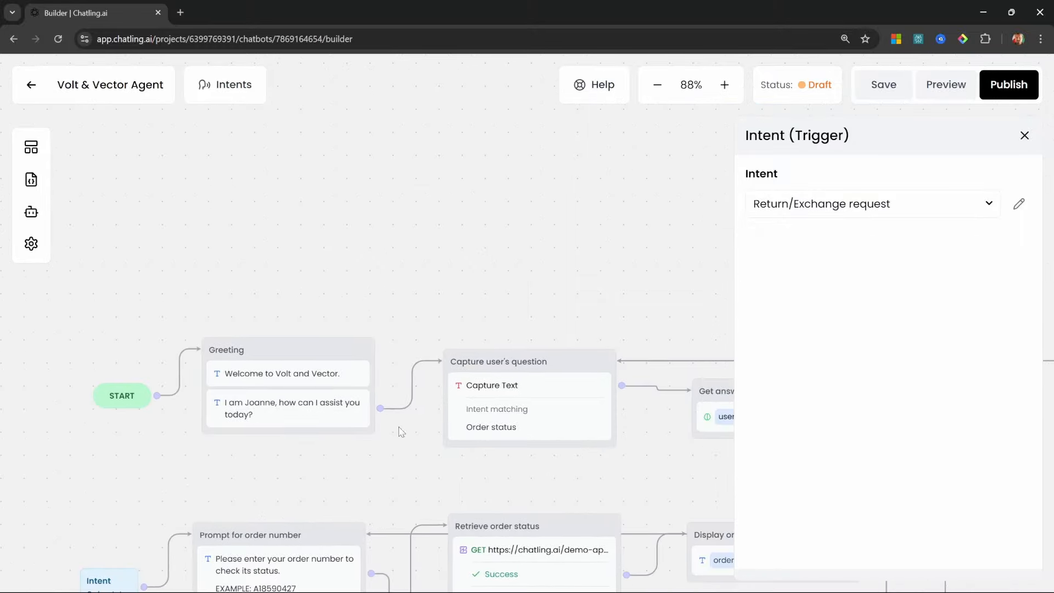
pyautogui.moveTo(522, 311); pyautogui.dragTo(460, 205)
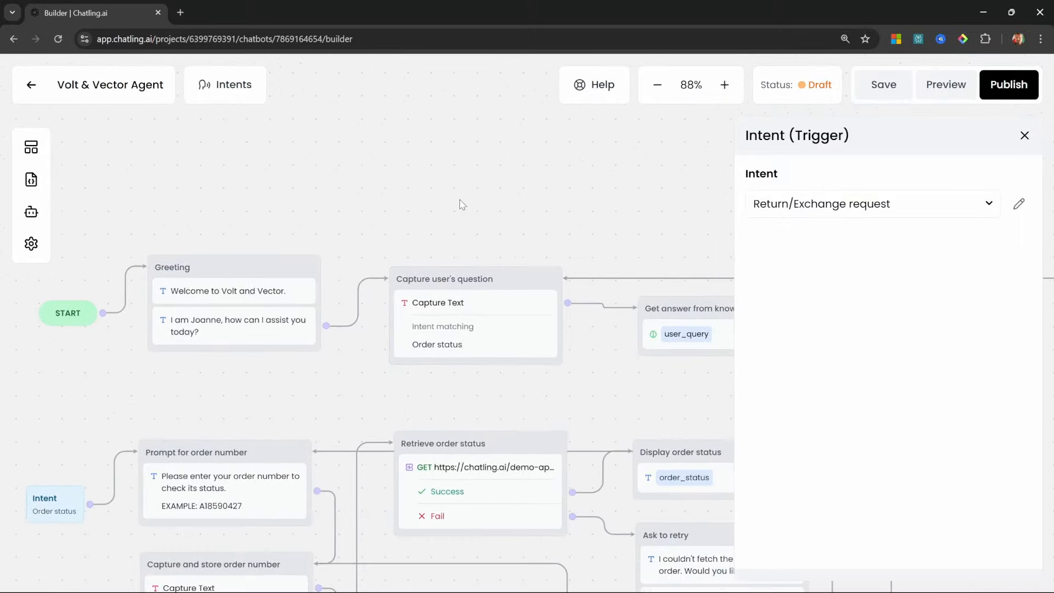
pyautogui.click(480, 337)
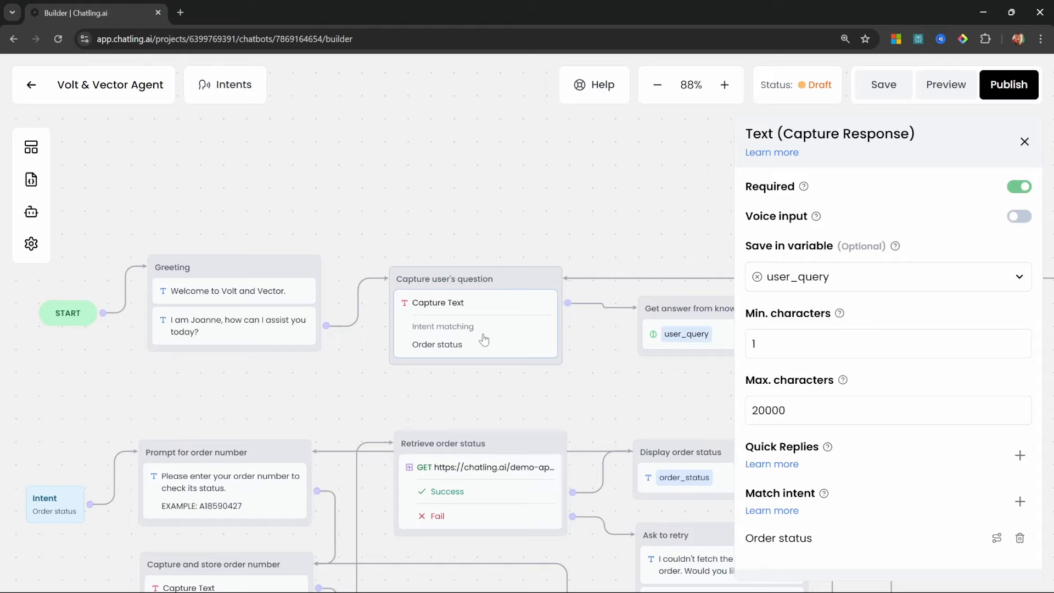
pyautogui.click(1019, 501)
pyautogui.scroll(-2, 962, 522)
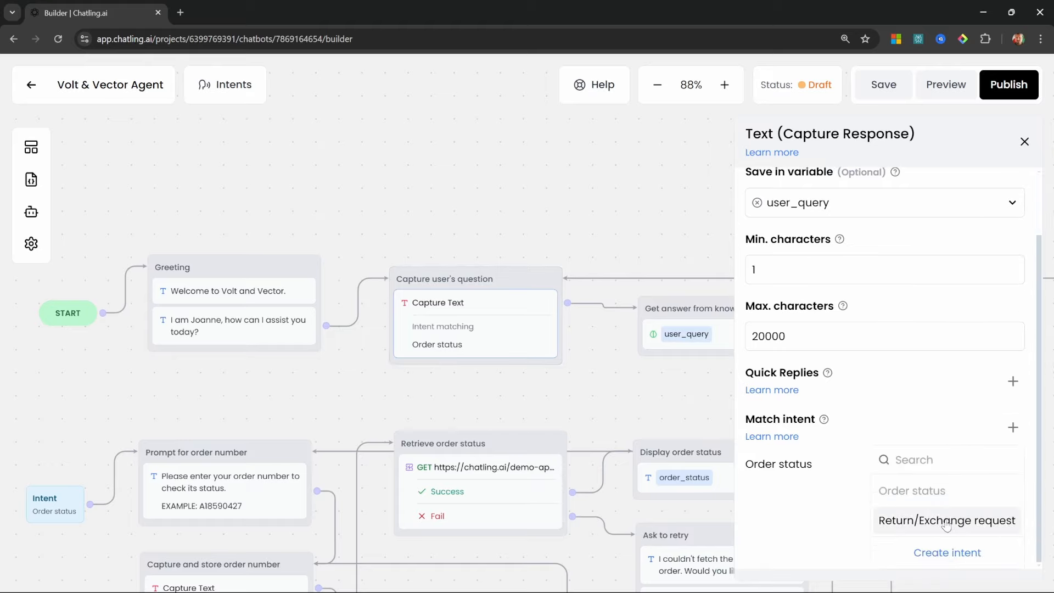
pyautogui.click(946, 525)
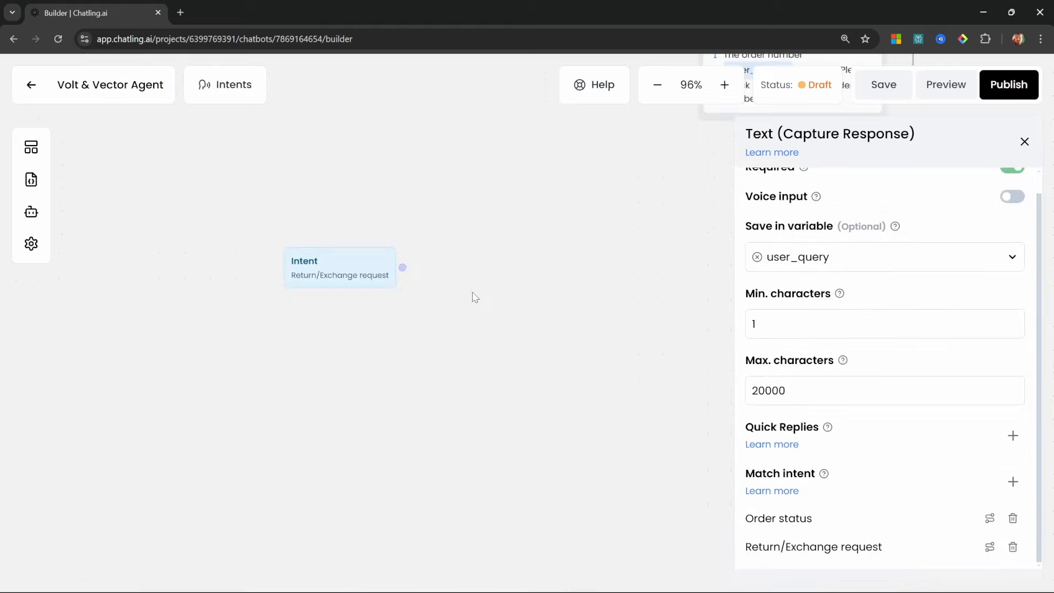
# Add a 'Confirm return or exchange' step from the intent, holding the pasted question
pyautogui.click(1024, 142)
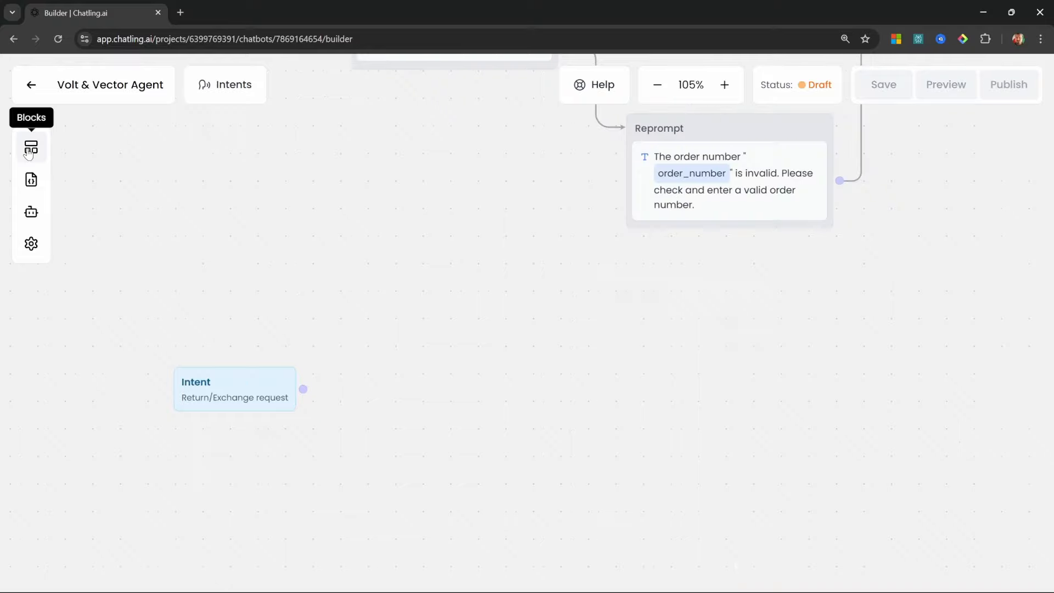
pyautogui.click(31, 147)
pyautogui.moveTo(99, 218); pyautogui.dragTo(362, 367)
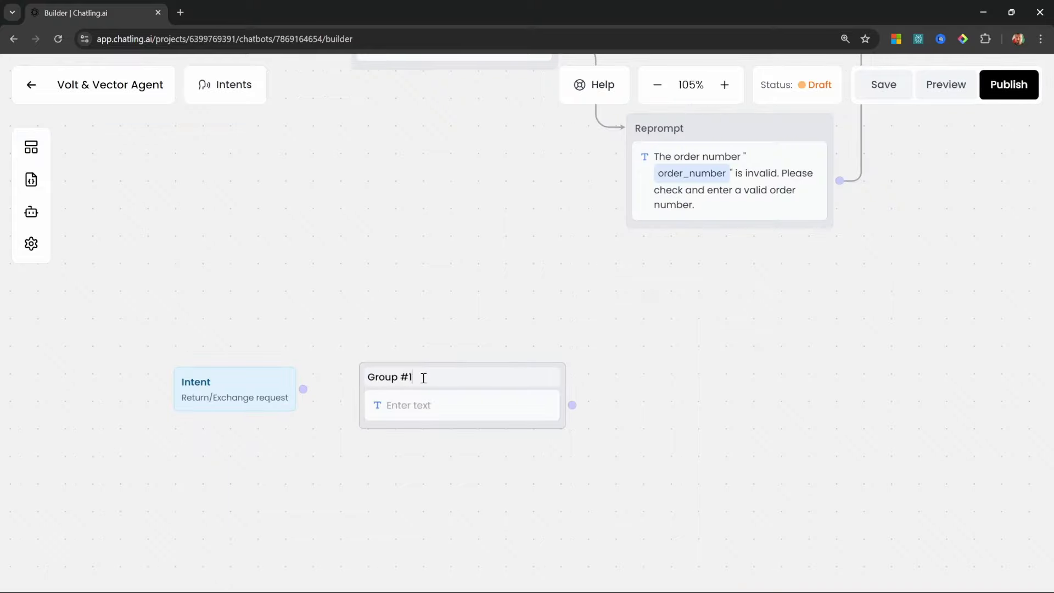
pyautogui.click(389, 376)
pyautogui.write('Confirm return or exchange')
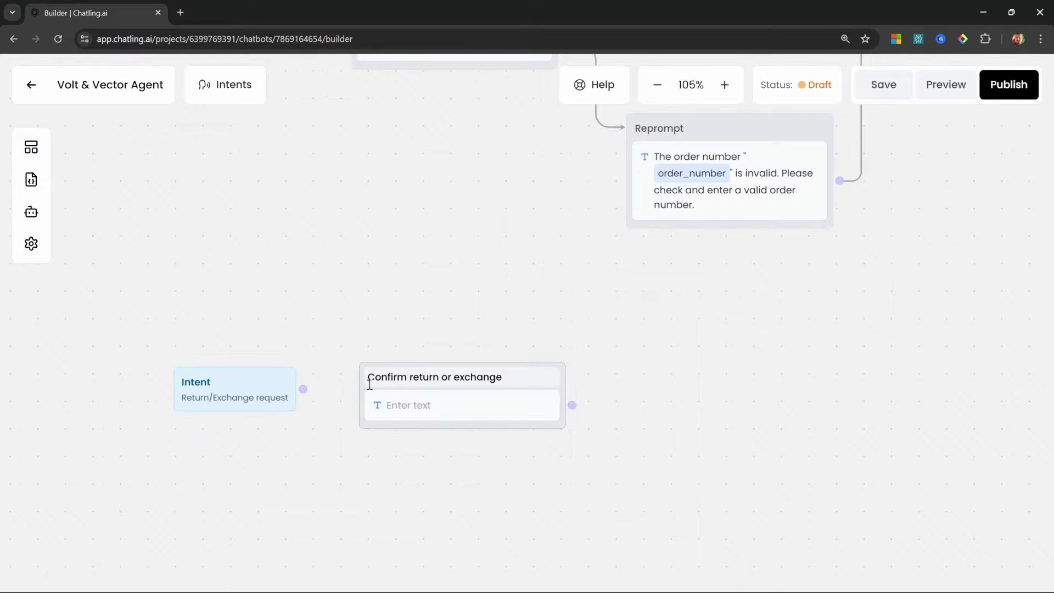
pyautogui.moveTo(303, 389); pyautogui.dragTo(366, 400)
pyautogui.click(366, 400)
pyautogui.click(873, 240)
pyautogui.write('Do you want to return or exchange an item?')
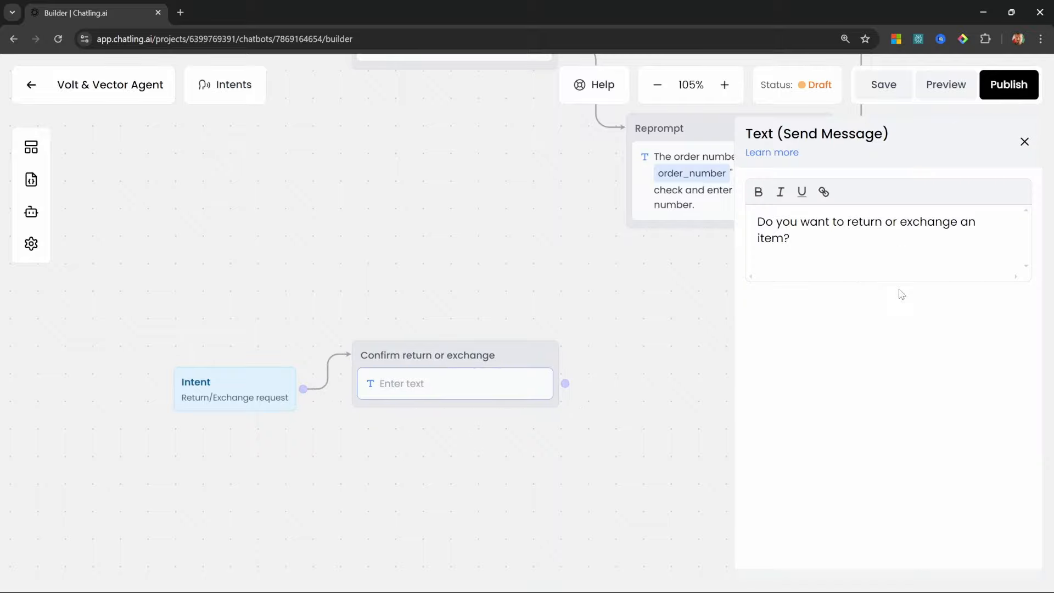
# Add Return, Exchange and None buttons, storing the choice in new variable return_type
pyautogui.click(31, 147)
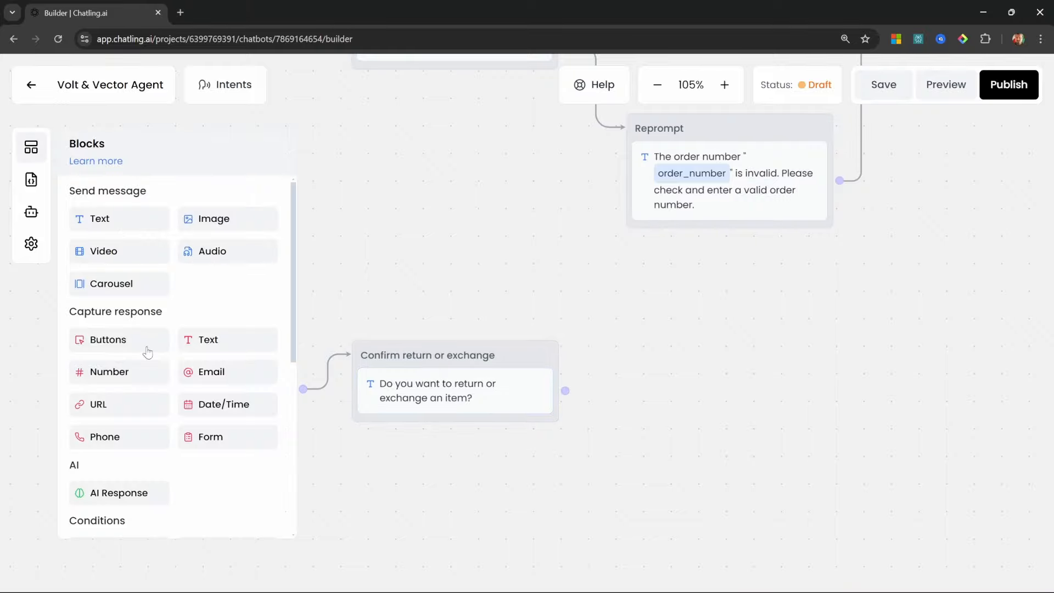
pyautogui.moveTo(91, 344); pyautogui.dragTo(454, 440)
pyautogui.click(864, 217)
pyautogui.write('Return')
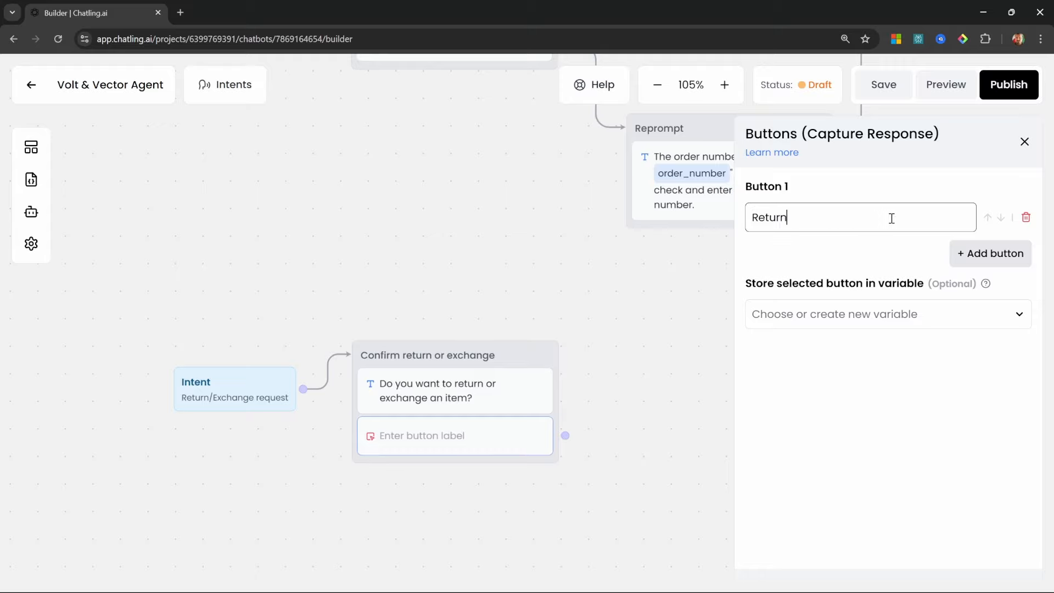
pyautogui.click(990, 254)
pyautogui.click(814, 280)
pyautogui.write('Exchange')
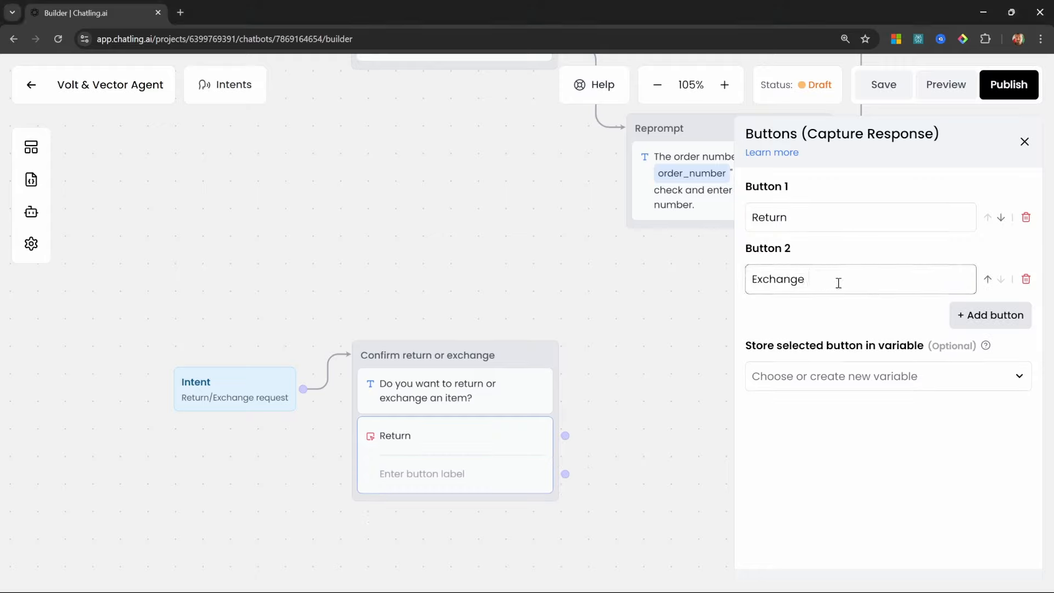
pyautogui.click(982, 316)
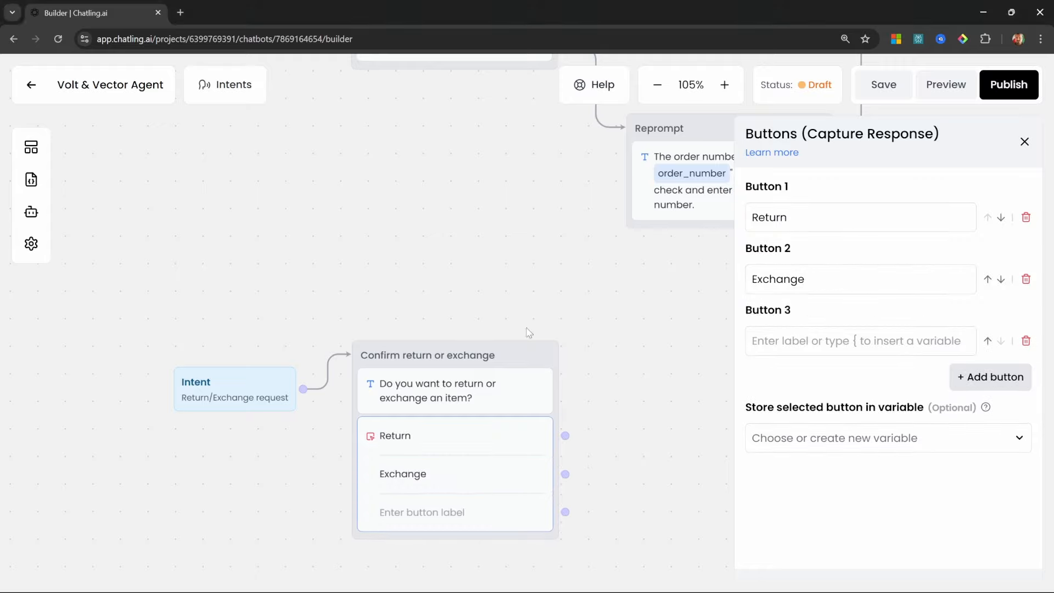
pyautogui.click(809, 339)
pyautogui.write('None')
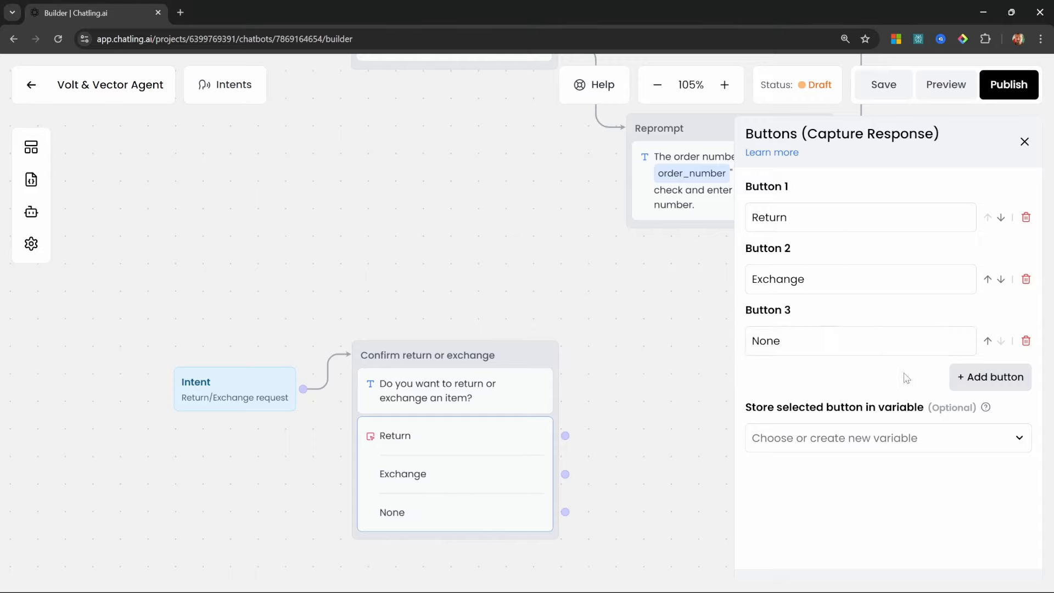
pyautogui.click(871, 448)
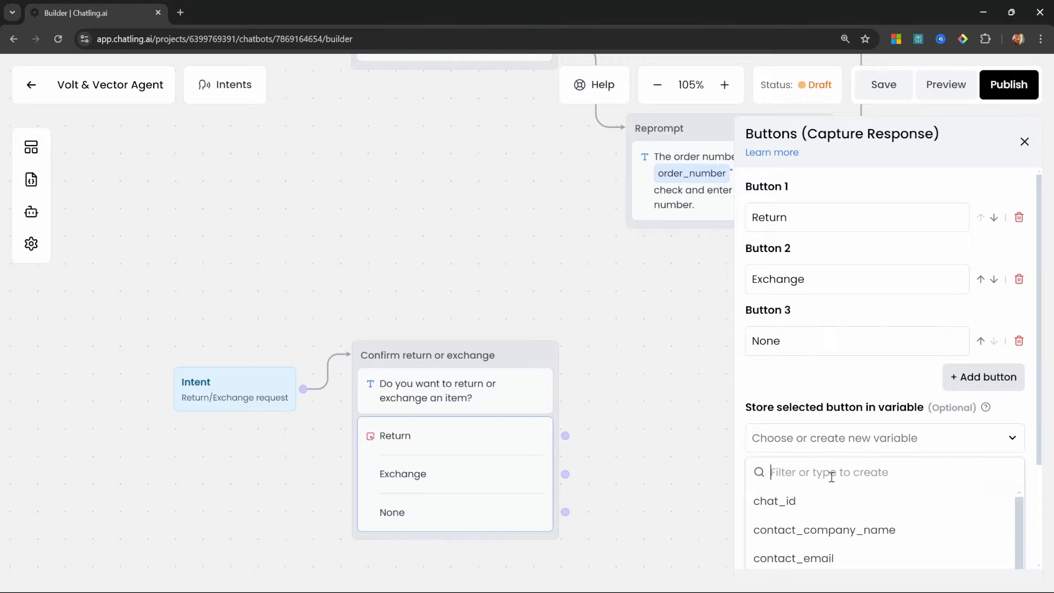
pyautogui.write('return_type')
pyautogui.click(835, 502)
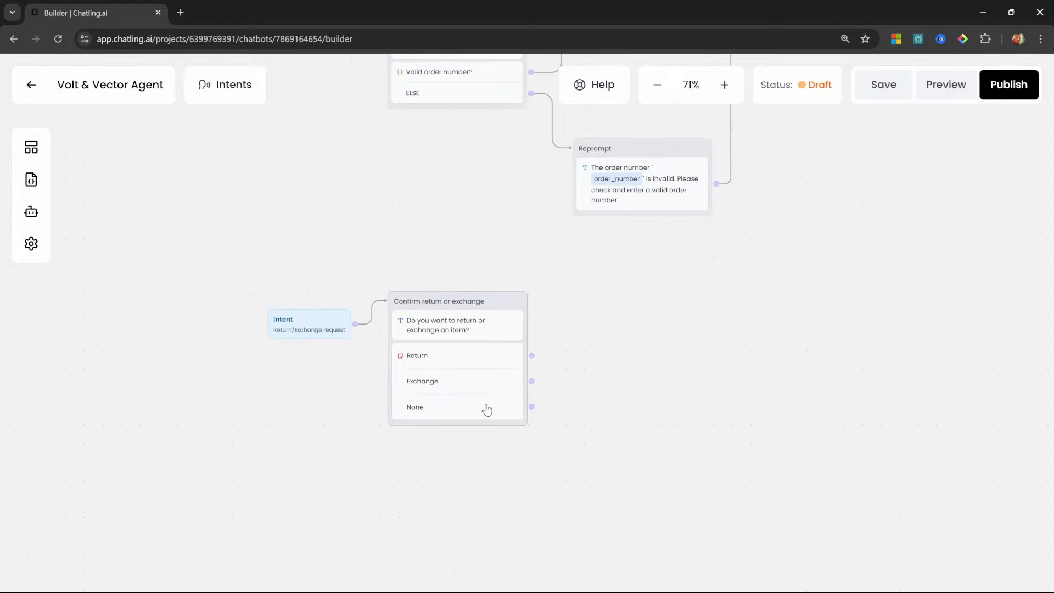
# Reposition the Confirmation step and connect the None choice to it
pyautogui.moveTo(847, 306); pyautogui.dragTo(540, 457)
pyautogui.moveTo(597, 230); pyautogui.dragTo(603, 428)
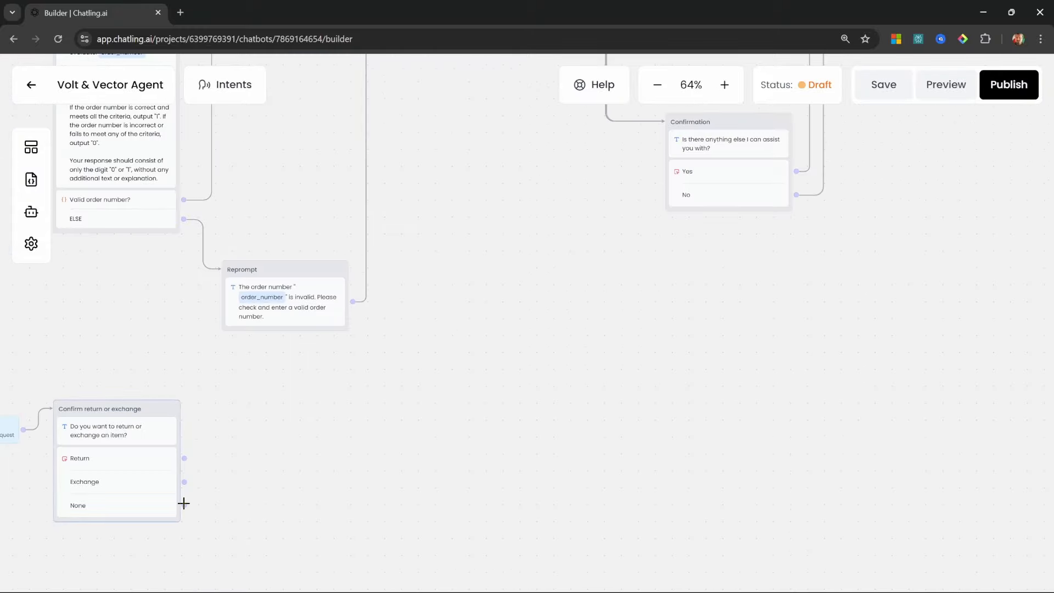
pyautogui.moveTo(184, 503); pyautogui.dragTo(685, 126)
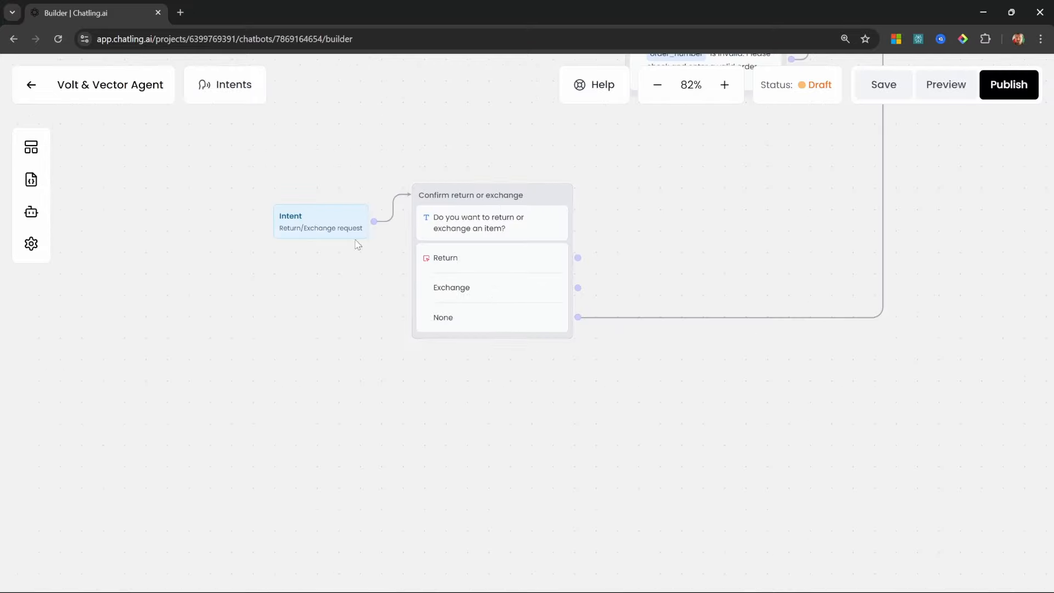
# Add a 'Get order number' message asking for the order number, fed by the Return and Exchange choices
pyautogui.click(31, 147)
pyautogui.moveTo(88, 219); pyautogui.dragTo(442, 400)
pyautogui.click(508, 400)
pyautogui.write('Get order number')
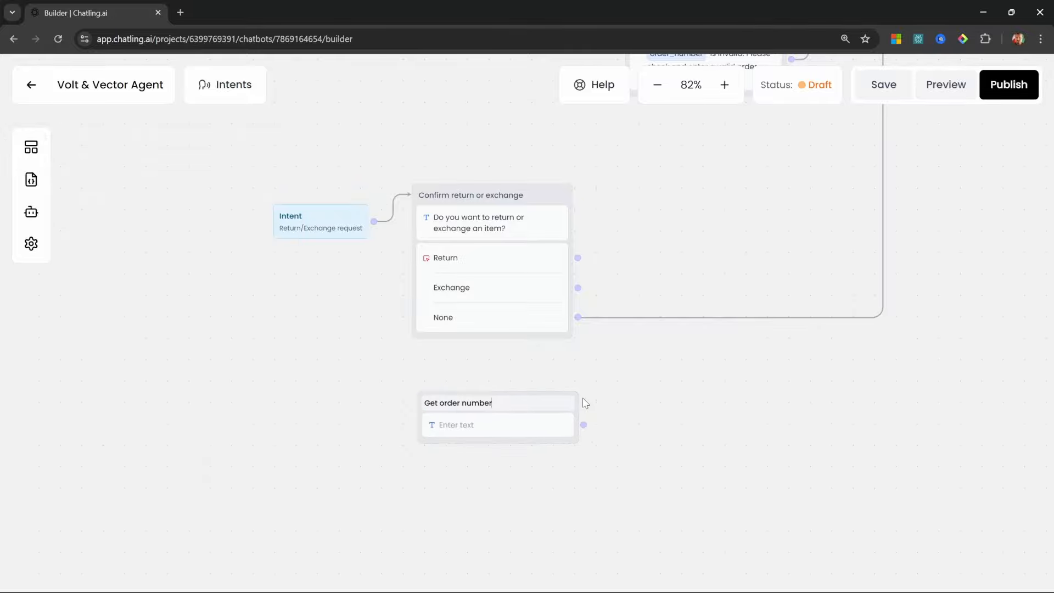
pyautogui.moveTo(543, 404); pyautogui.dragTo(534, 402)
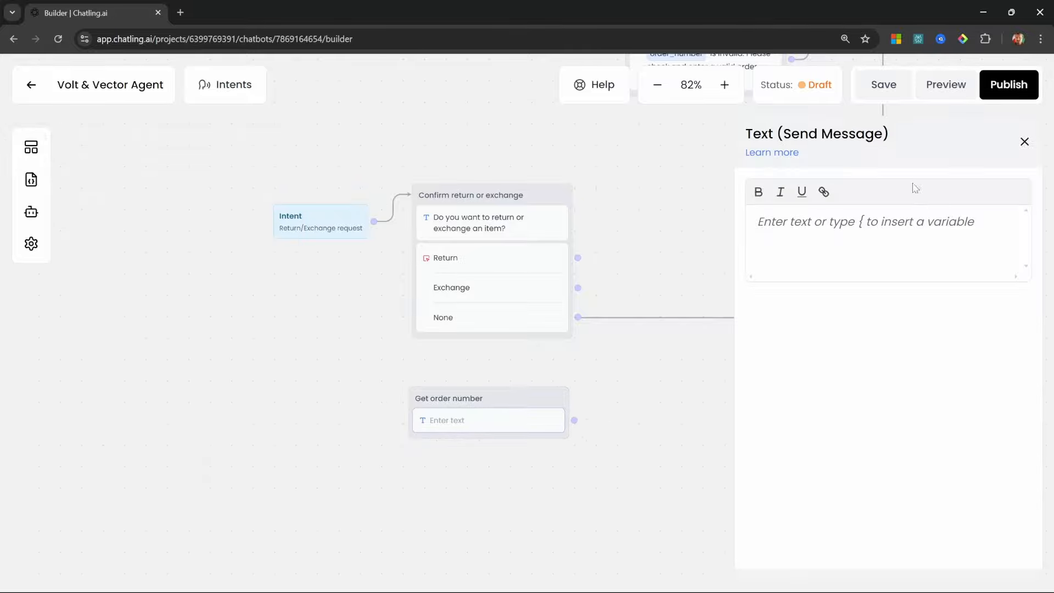
pyautogui.write("What's the order number?")
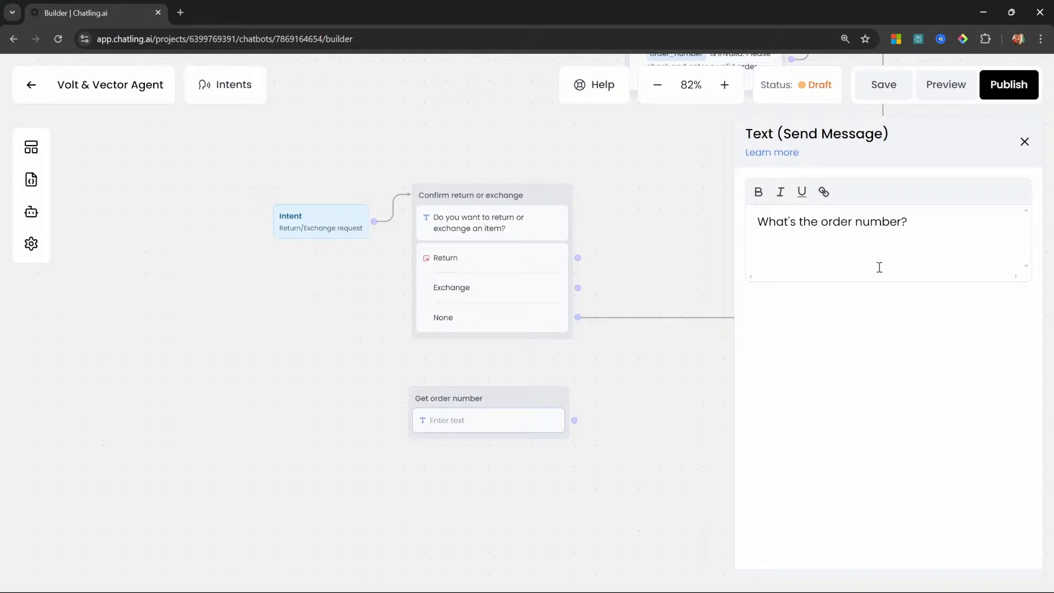
pyautogui.moveTo(577, 257); pyautogui.dragTo(574, 420)
pyautogui.moveTo(577, 287); pyautogui.dragTo(566, 399)
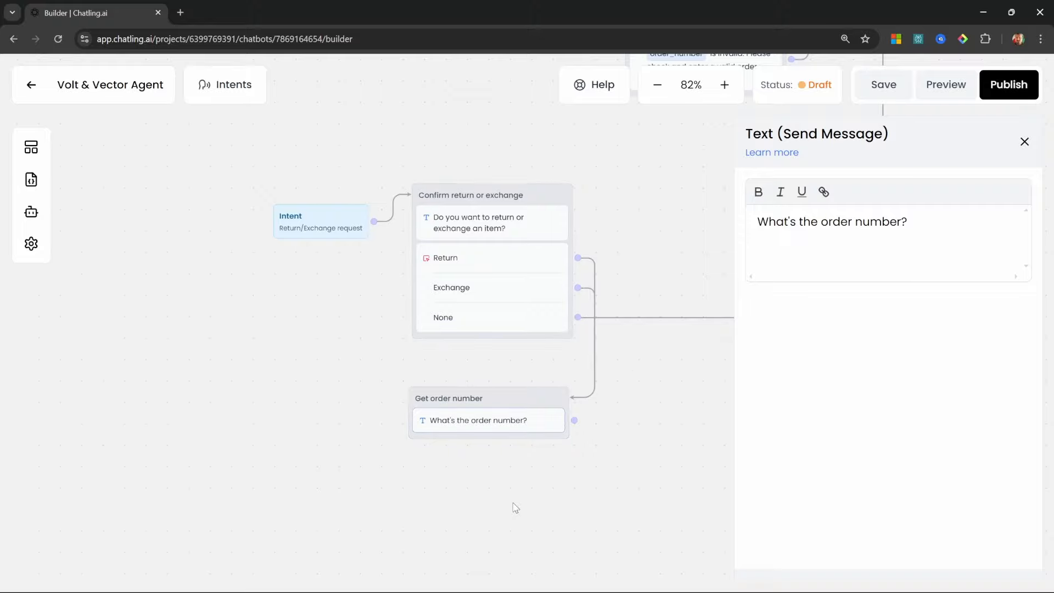
pyautogui.moveTo(512, 501); pyautogui.dragTo(532, 423)
pyautogui.scroll(1, 548, 352)
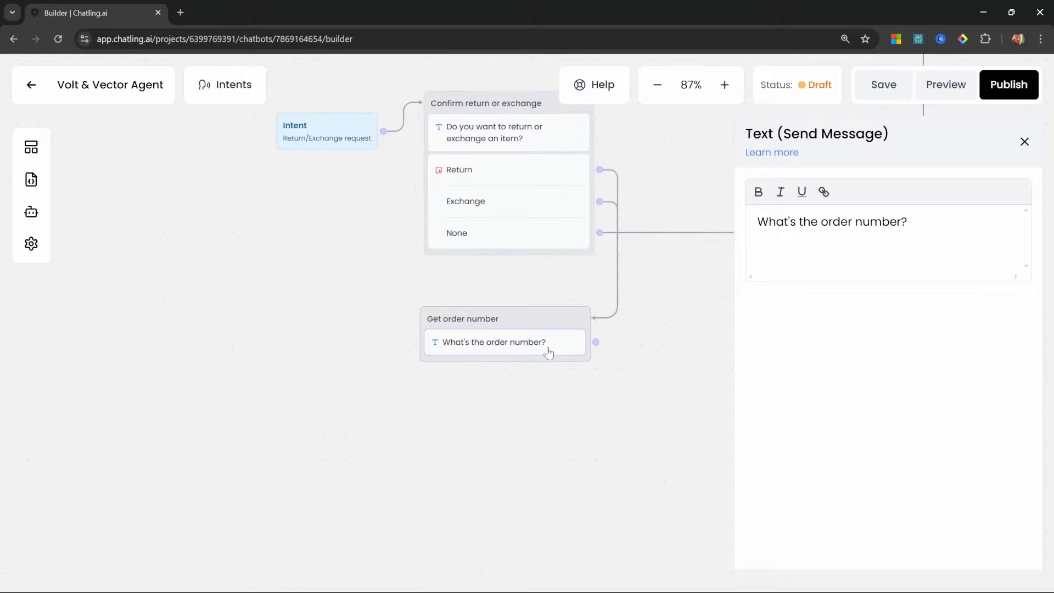
# Add a text capture to Get order number that stores the answer in order_number
pyautogui.click(31, 149)
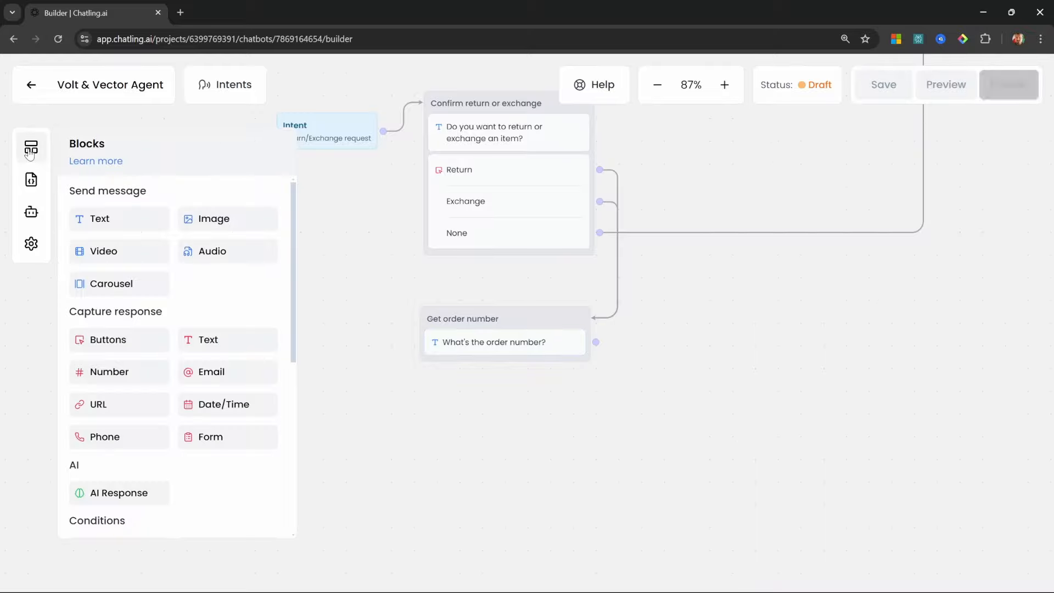
pyautogui.moveTo(217, 339); pyautogui.dragTo(482, 366)
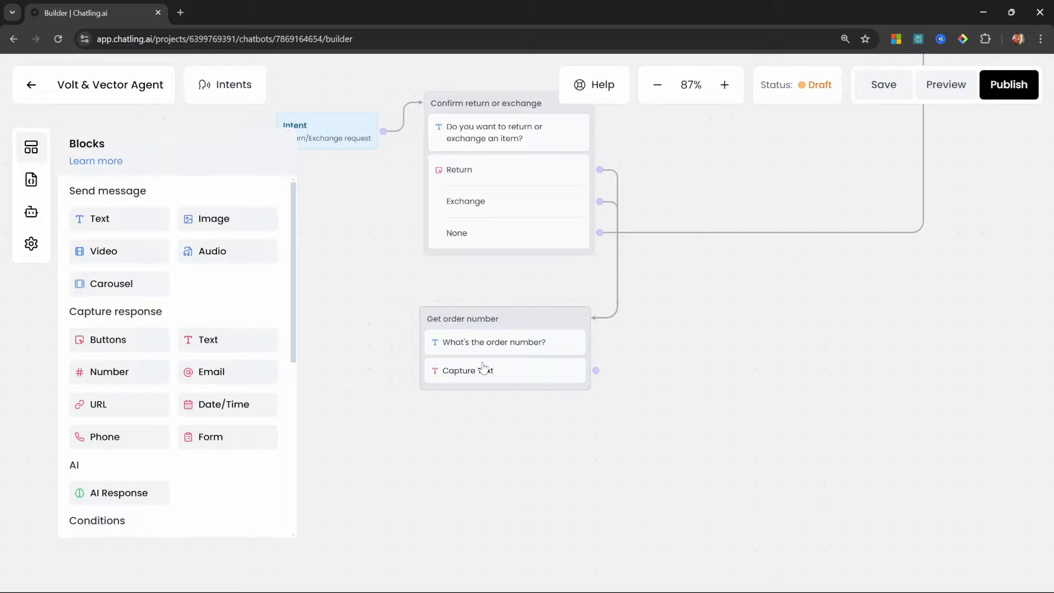
pyautogui.click(866, 282)
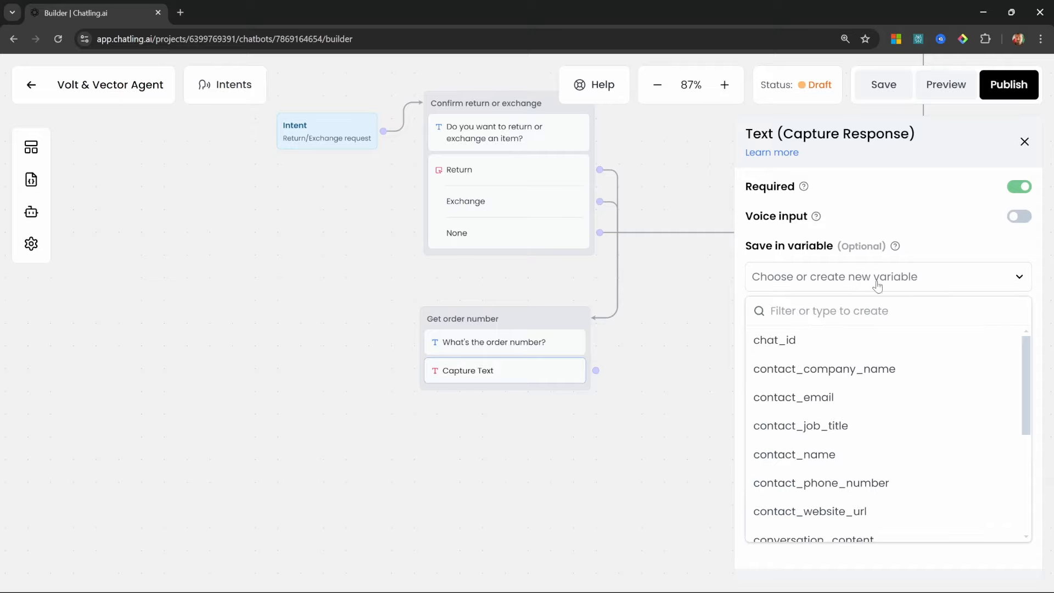
pyautogui.moveTo(1028, 353); pyautogui.dragTo(1034, 457)
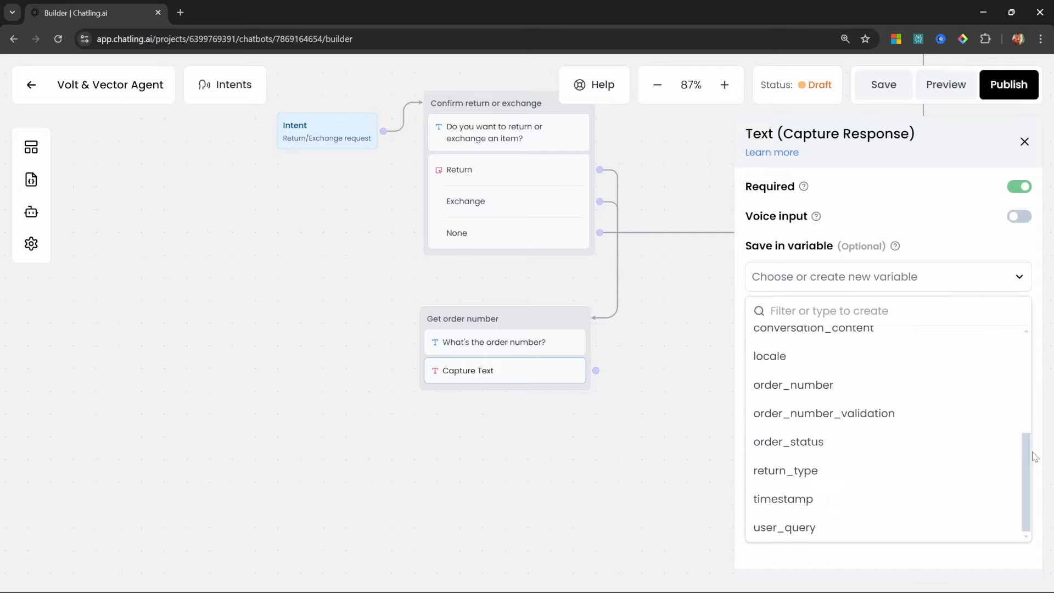
pyautogui.click(816, 392)
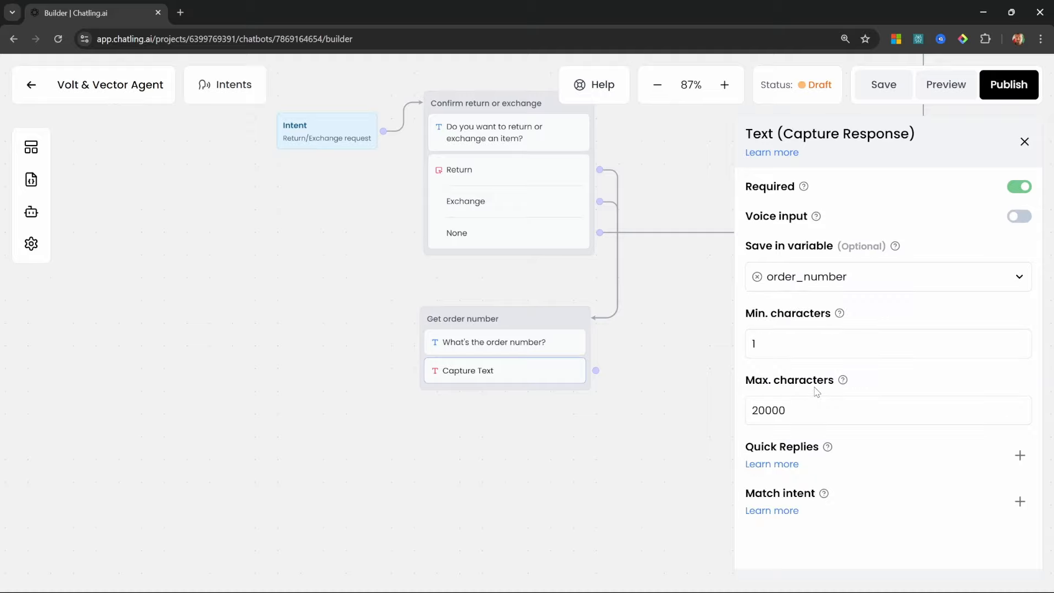
# Ask for the customer's email address and capture it into contact_email
pyautogui.click(31, 147)
pyautogui.moveTo(110, 224); pyautogui.dragTo(491, 407)
pyautogui.click(904, 233)
pyautogui.write("What's your email address?")
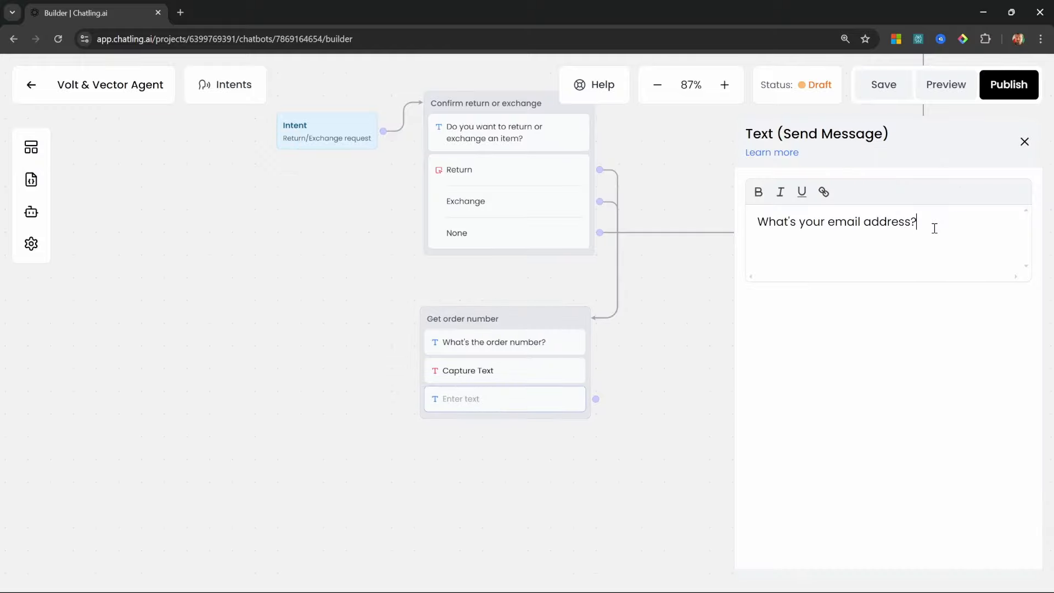
pyautogui.click(32, 147)
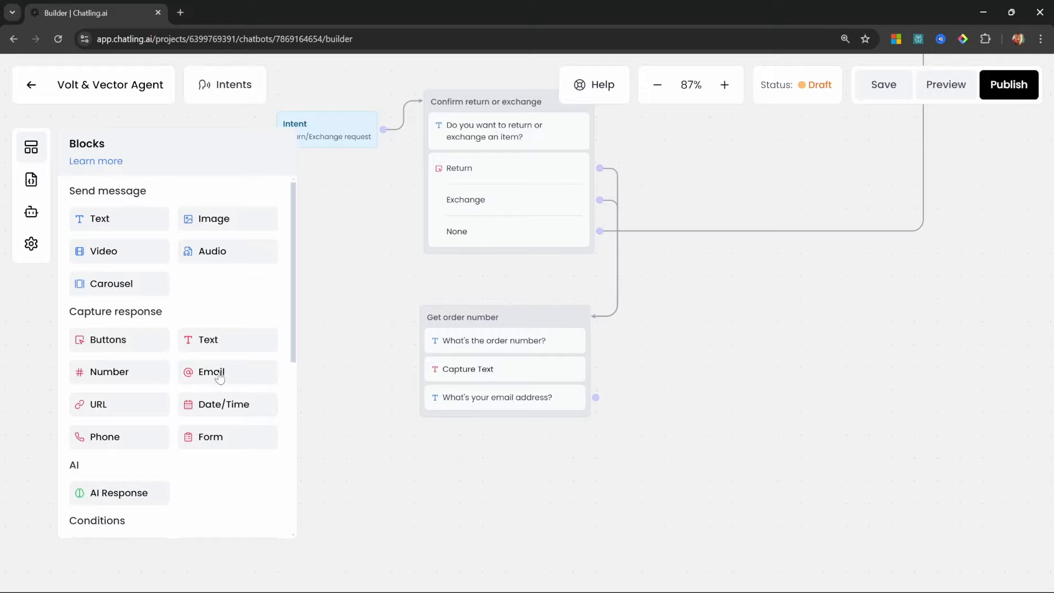
pyautogui.moveTo(214, 377); pyautogui.dragTo(505, 426)
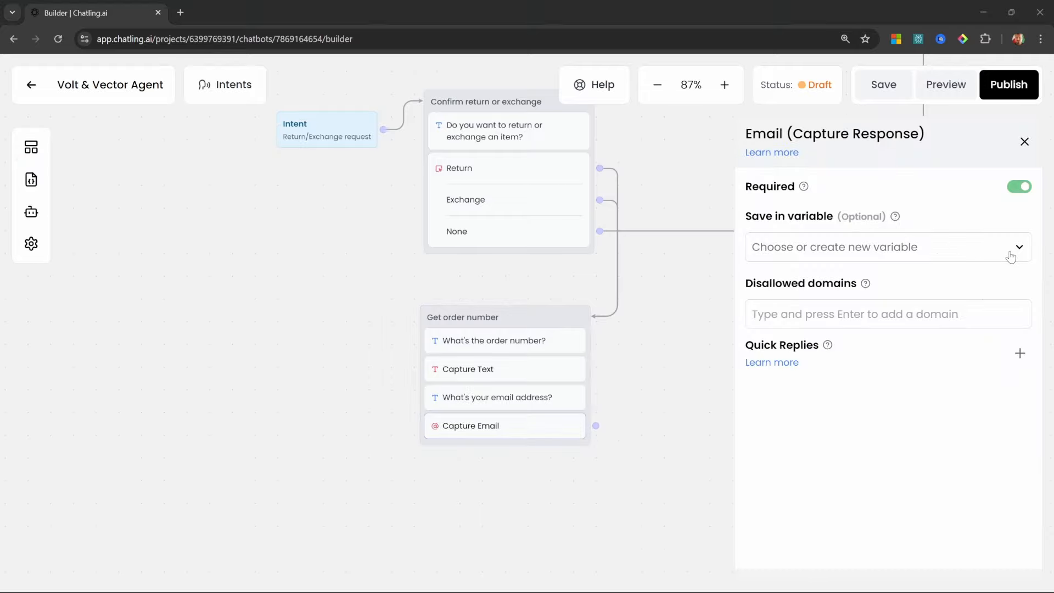
pyautogui.click(1017, 252)
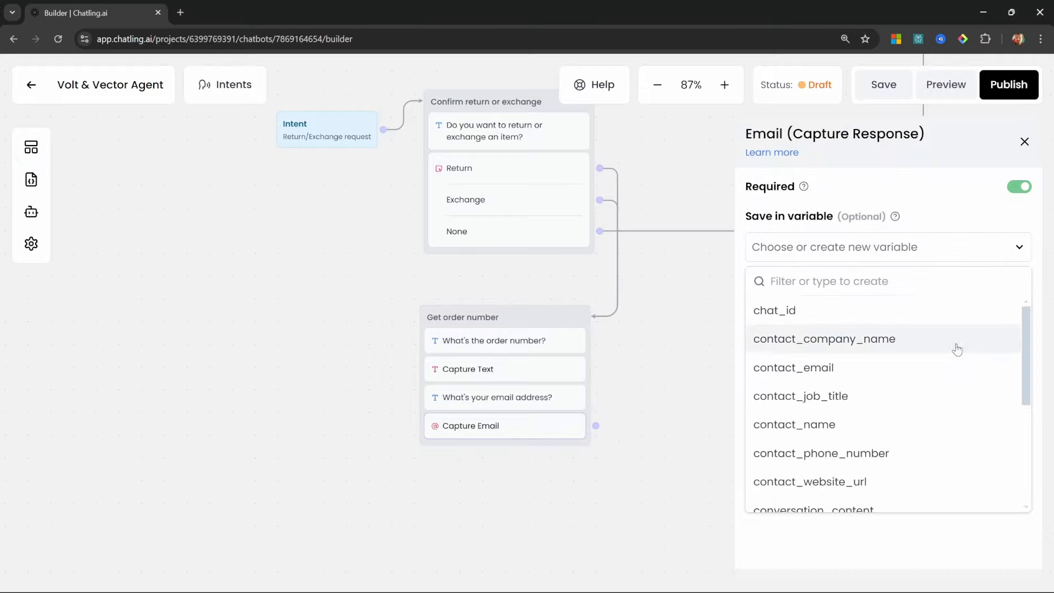
pyautogui.click(818, 370)
# Add a message asking which items they want to return or exchange
pyautogui.click(104, 216)
pyautogui.moveTo(104, 217); pyautogui.dragTo(501, 469)
pyautogui.click(986, 233)
pyautogui.write('Which item(s) from the order do you want to return/exchange?')
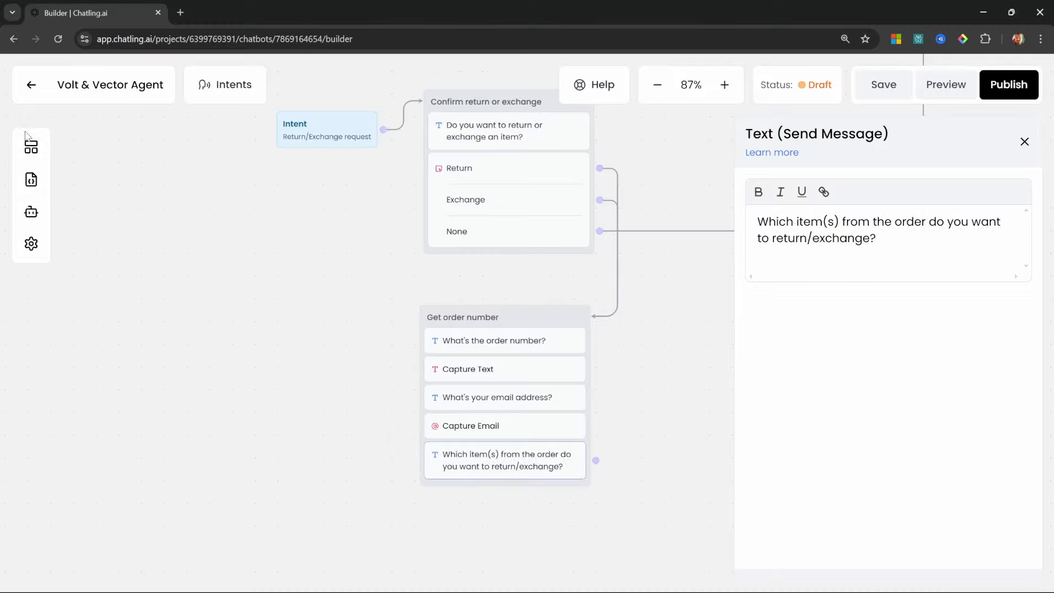
# Capture the items answer into a new items_for_return variable
pyautogui.click(31, 151)
pyautogui.moveTo(213, 340); pyautogui.dragTo(501, 495)
pyautogui.click(1016, 276)
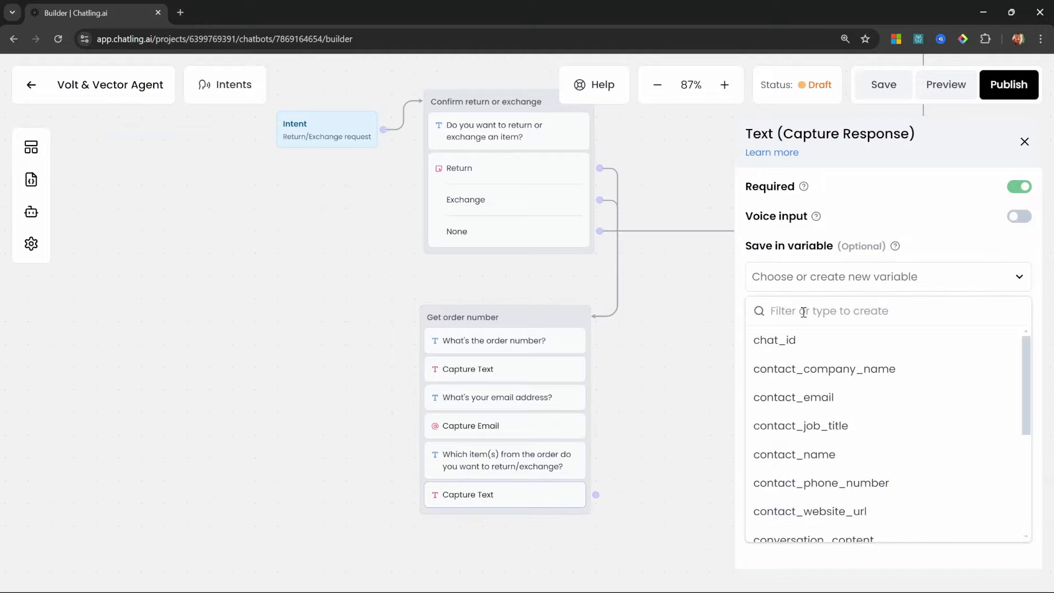
pyautogui.write('items_for_return')
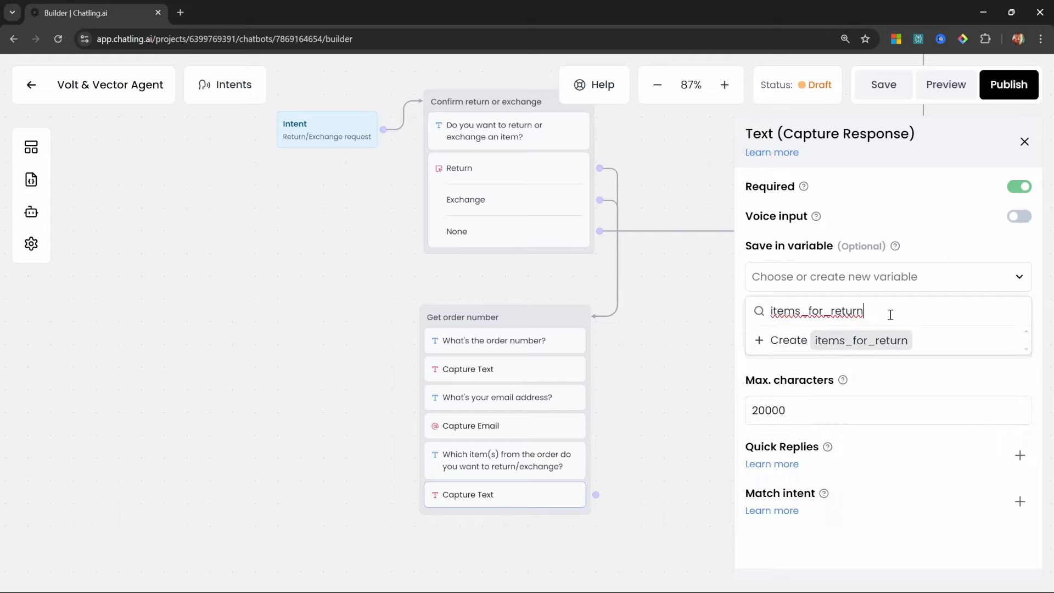
pyautogui.click(862, 341)
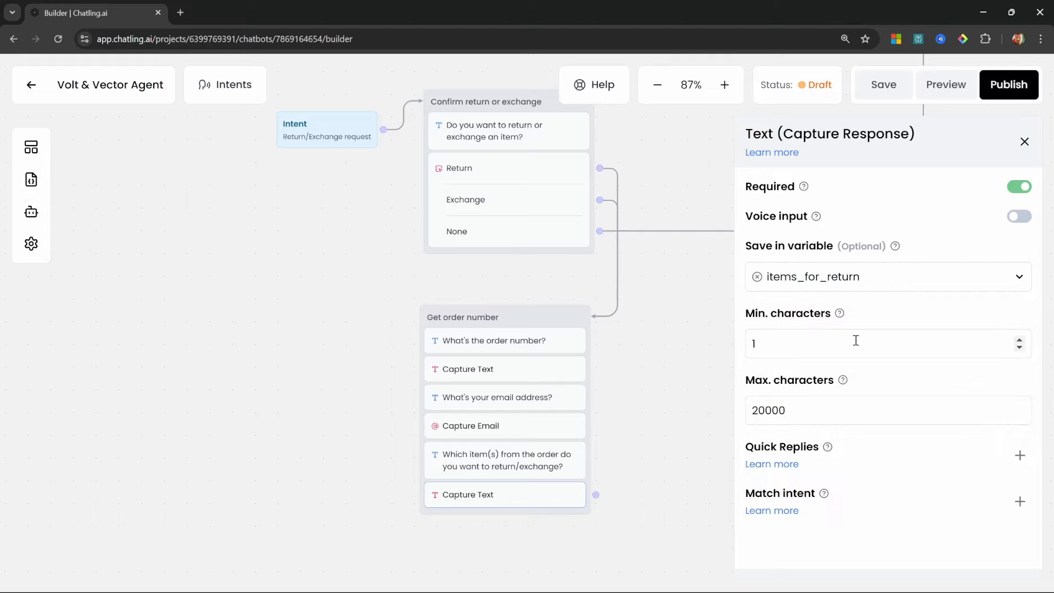
# Add a "What's the reason?" message and capture the reply into a new return_reason variable
pyautogui.click(34, 150)
pyautogui.moveTo(99, 222); pyautogui.dragTo(510, 535)
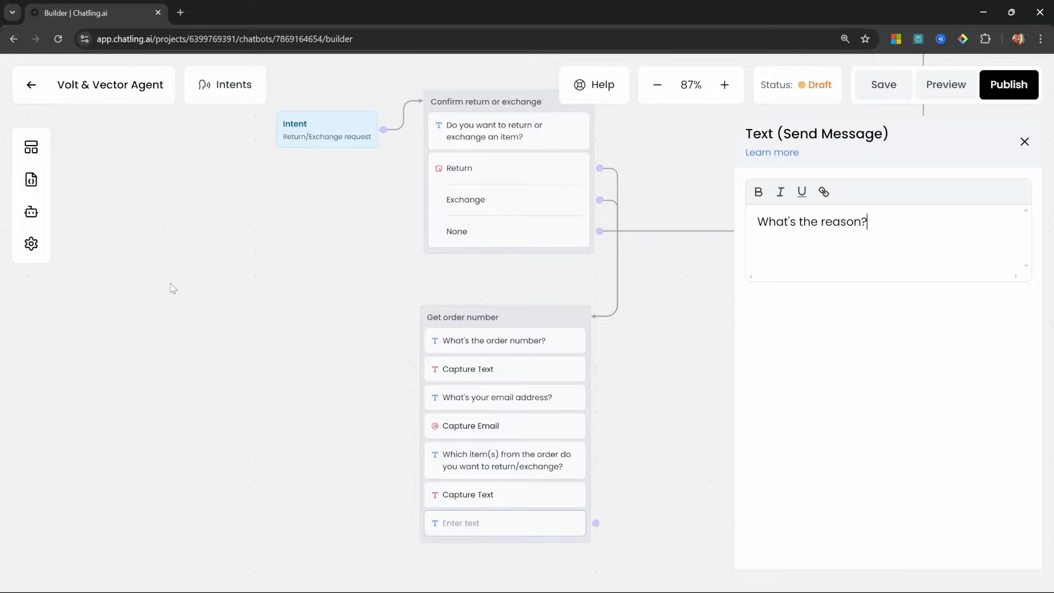
pyautogui.click(173, 288)
pyautogui.moveTo(208, 343); pyautogui.dragTo(501, 555)
pyautogui.click(811, 286)
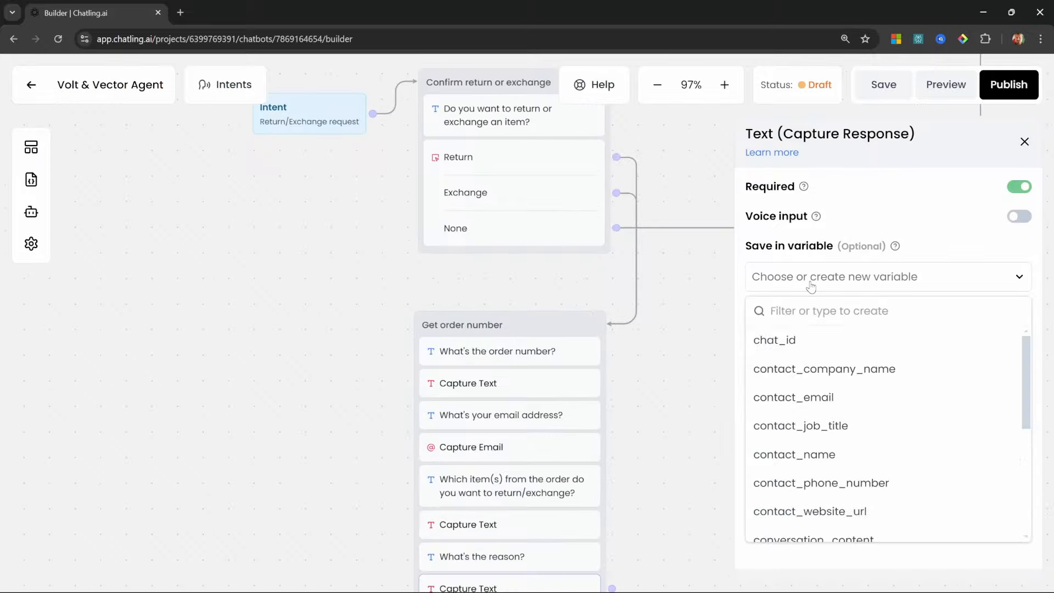
pyautogui.click(821, 312)
pyautogui.write('return_reason')
pyautogui.click(822, 341)
pyautogui.click(701, 278)
pyautogui.scroll(-3, 701, 278)
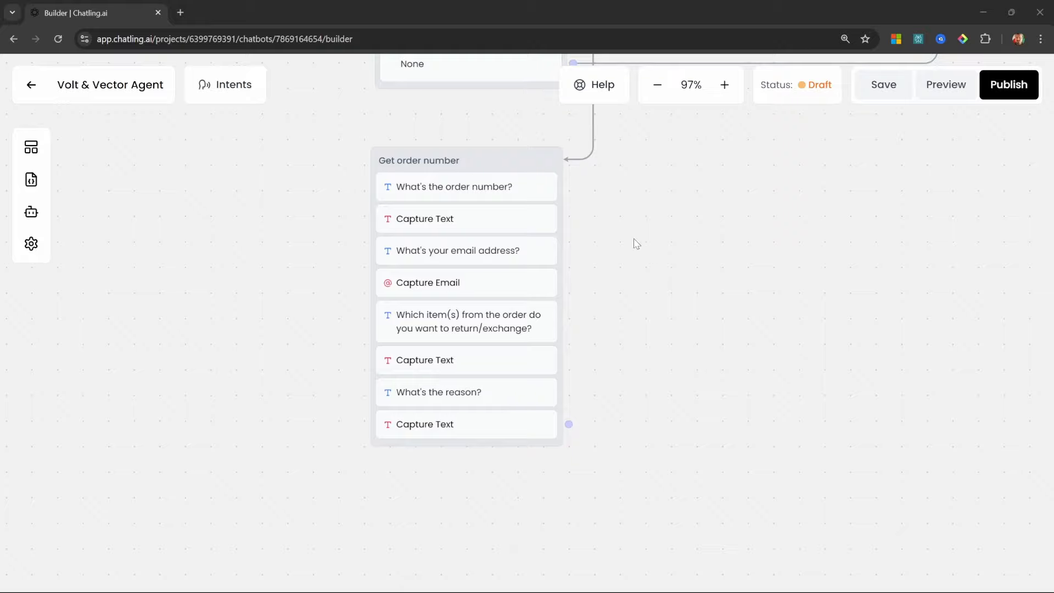
# Add a Send Email action as a new group named 'Email support'
pyautogui.click(31, 149)
pyautogui.scroll(-5, 207, 359)
pyautogui.moveTo(207, 359); pyautogui.dragTo(615, 156)
pyautogui.write('Email support')
pyautogui.click(726, 196)
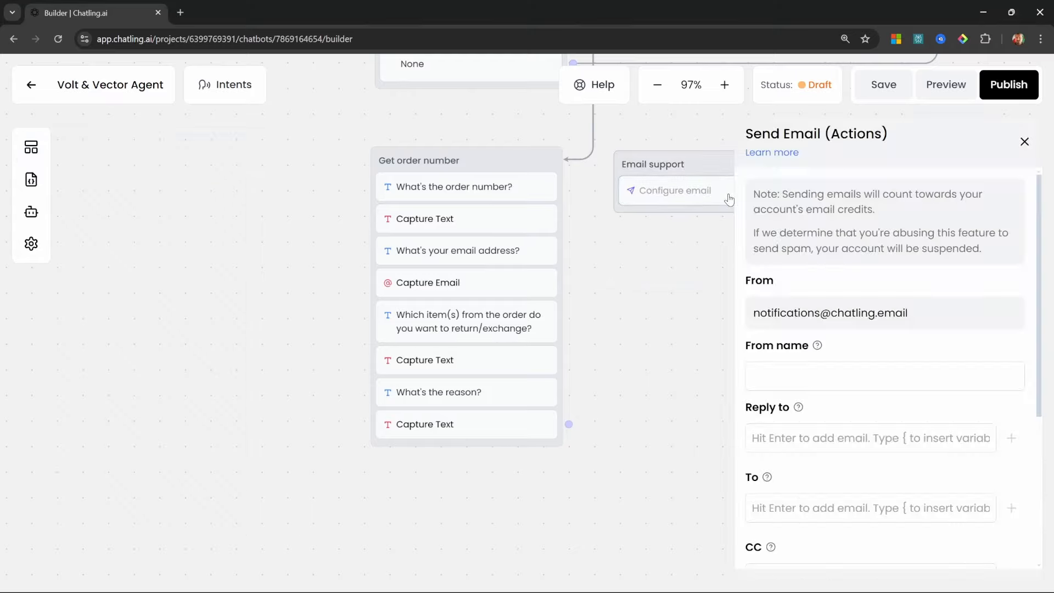
# Set the sender name to 'Support chatbot', reply-to {contact_email}, and the support address as recipient
pyautogui.click(863, 372)
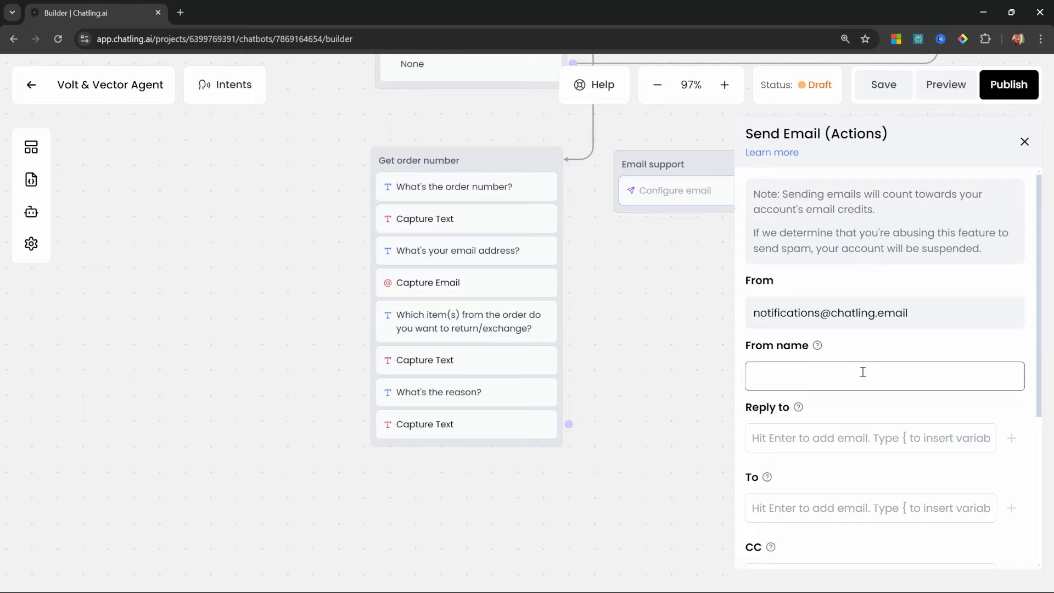
pyautogui.write('Support chatbot')
pyautogui.scroll(-2, 946, 326)
pyautogui.click(946, 326)
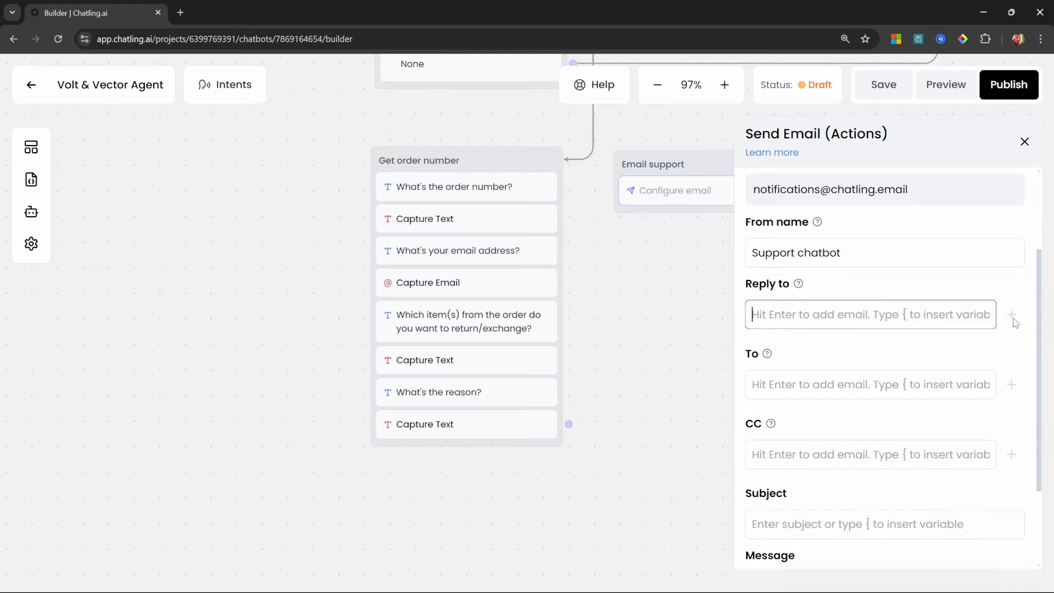
pyautogui.write('{')
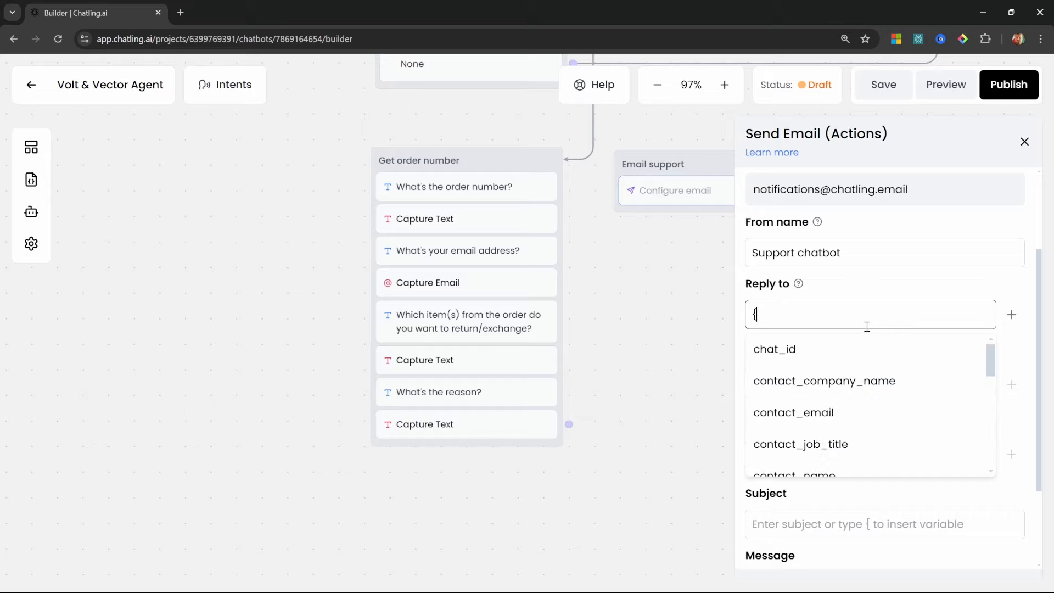
pyautogui.scroll(-2, 870, 379)
pyautogui.click(873, 349)
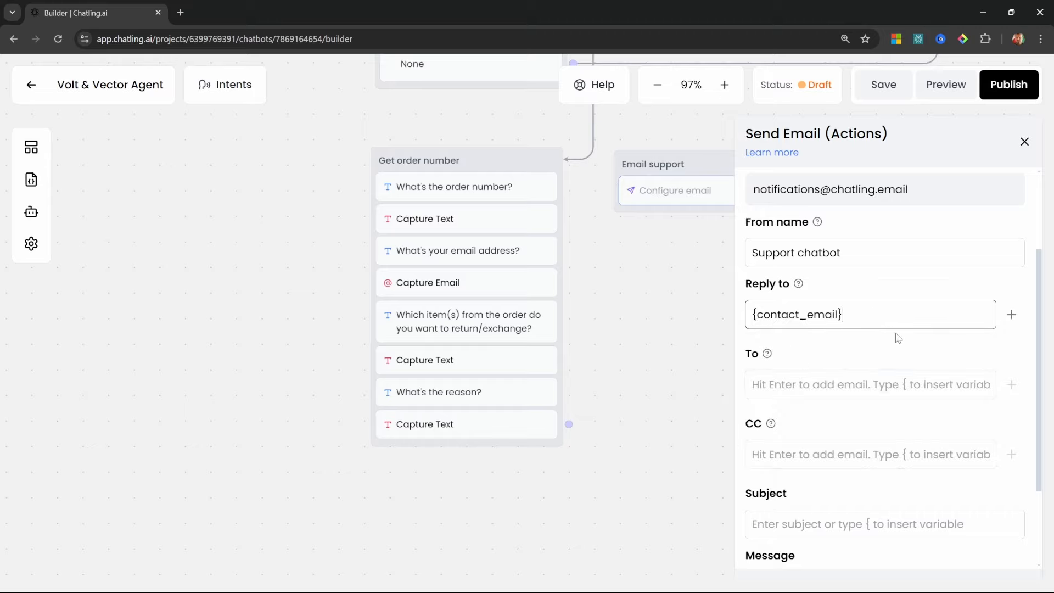
pyautogui.click(1011, 314)
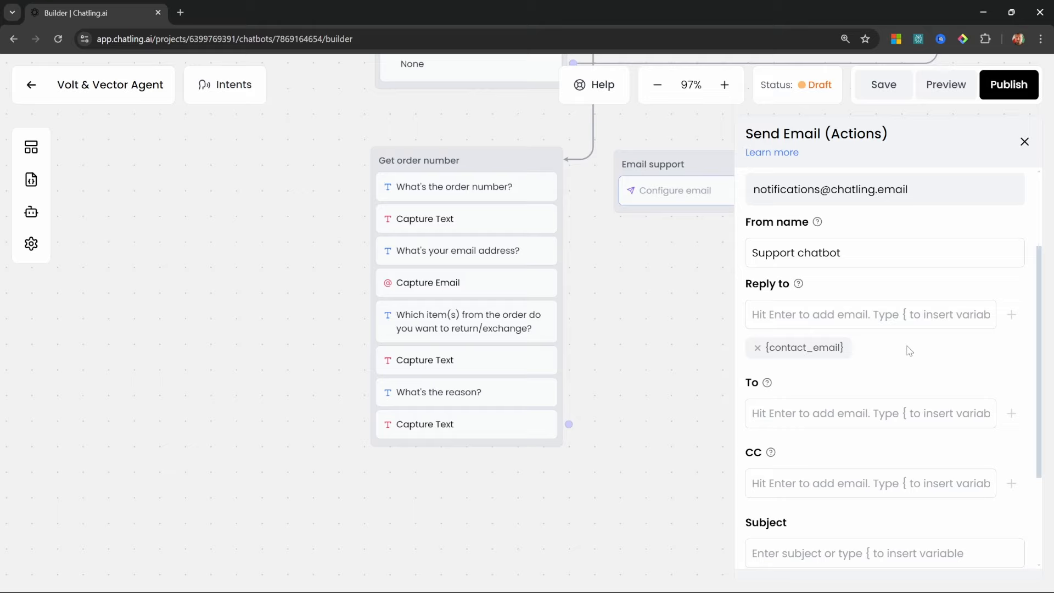
pyautogui.scroll(-2, 884, 324)
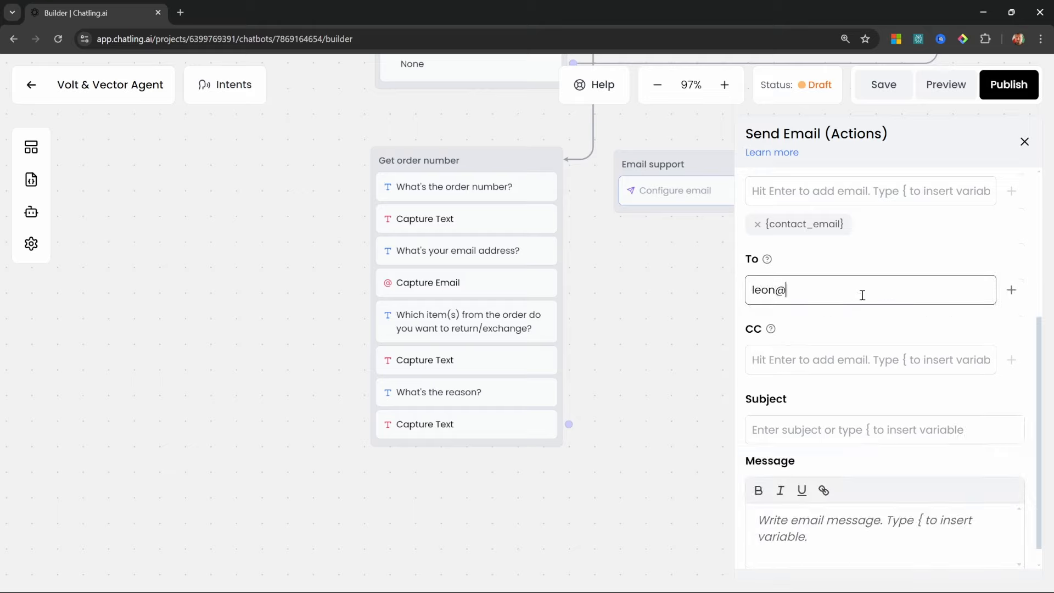
pyautogui.click(1011, 290)
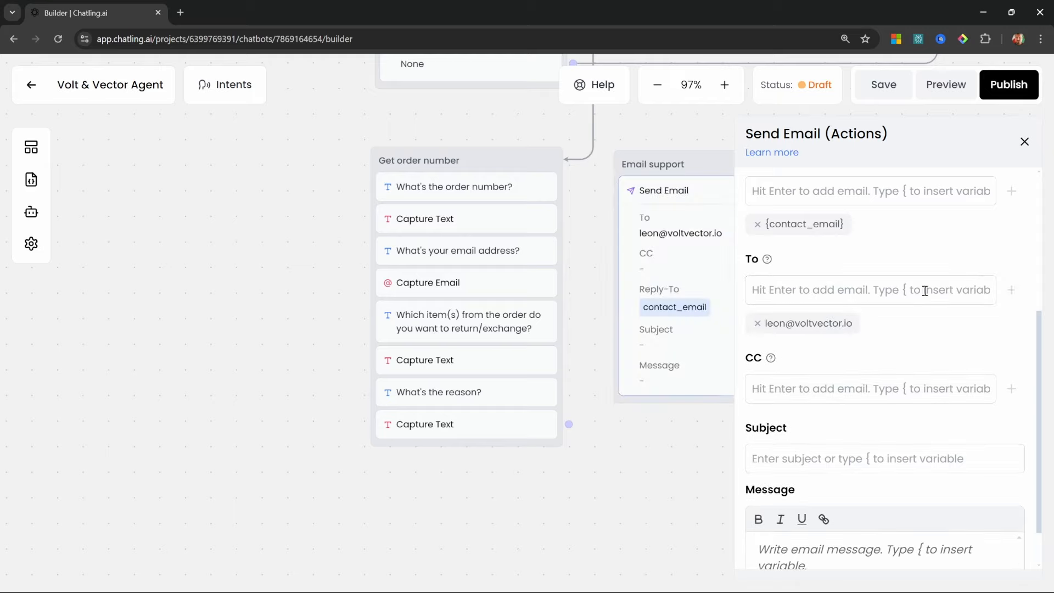
# Set the email subject to '{return_type} request received'
pyautogui.scroll(-1, 887, 418)
pyautogui.click(888, 418)
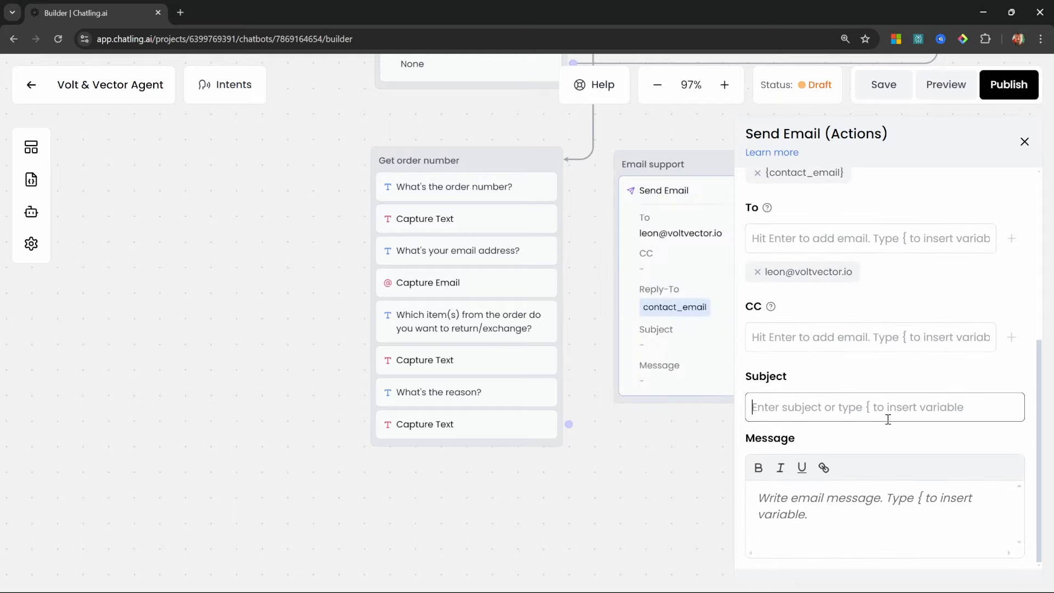
pyautogui.write('Return ')
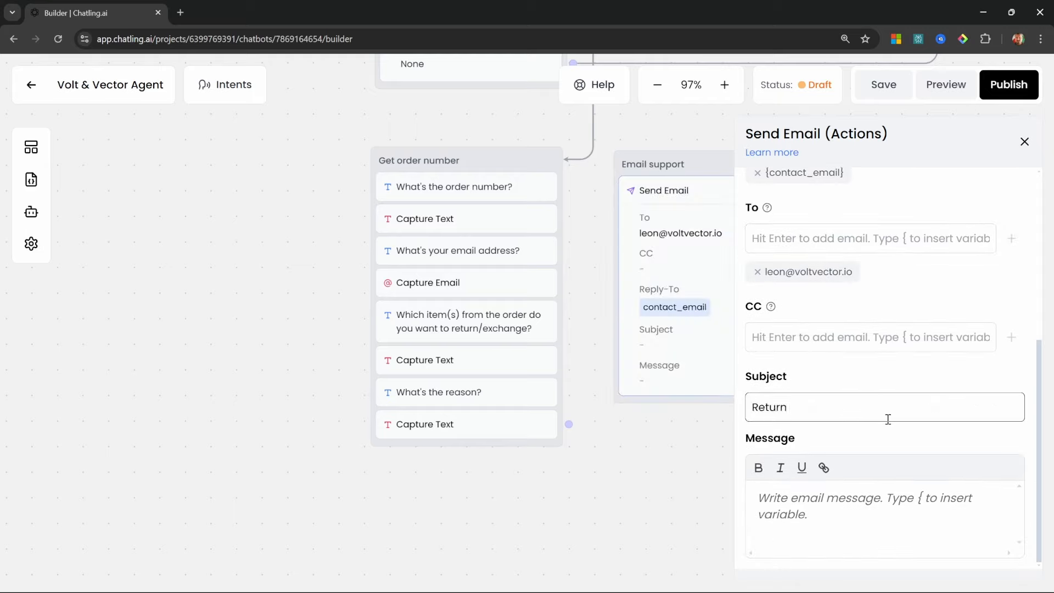
pyautogui.write('request received')
pyautogui.press('BackSpace')
pyautogui.press('BackSpace')
pyautogui.press('BackSpace')
pyautogui.press('BackSpace')
pyautogui.press('BackSpace')
pyautogui.press('BackSpace')
pyautogui.write('Exchange')
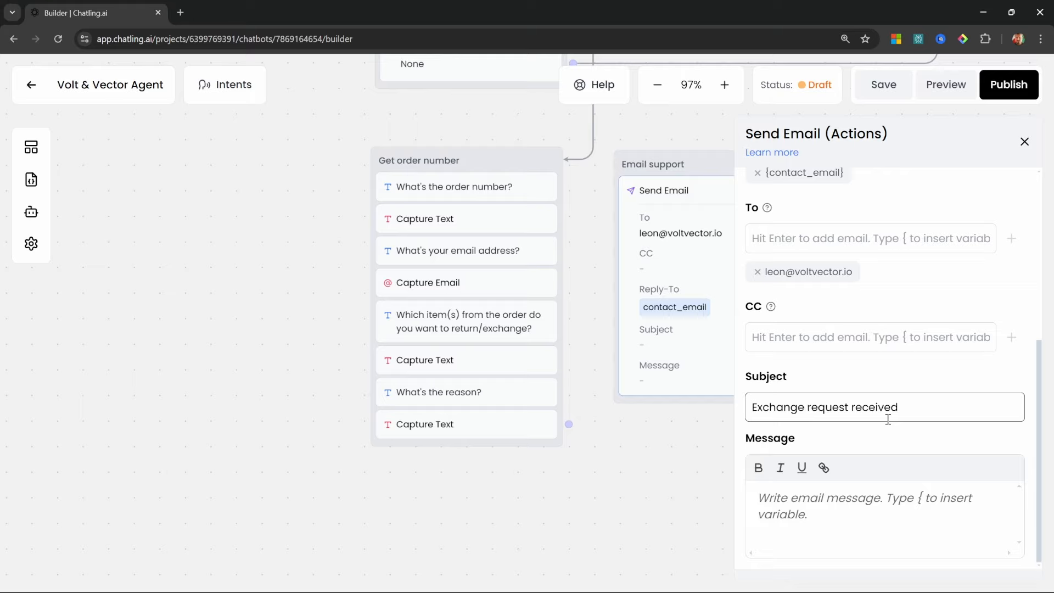
pyautogui.press('BackSpace')
pyautogui.press('BackSpace')
pyautogui.press('BackSpace')
pyautogui.press('BackSpace')
pyautogui.press('BackSpace')
pyautogui.press('BackSpace')
pyautogui.press('BackSpace')
pyautogui.press('BackSpace')
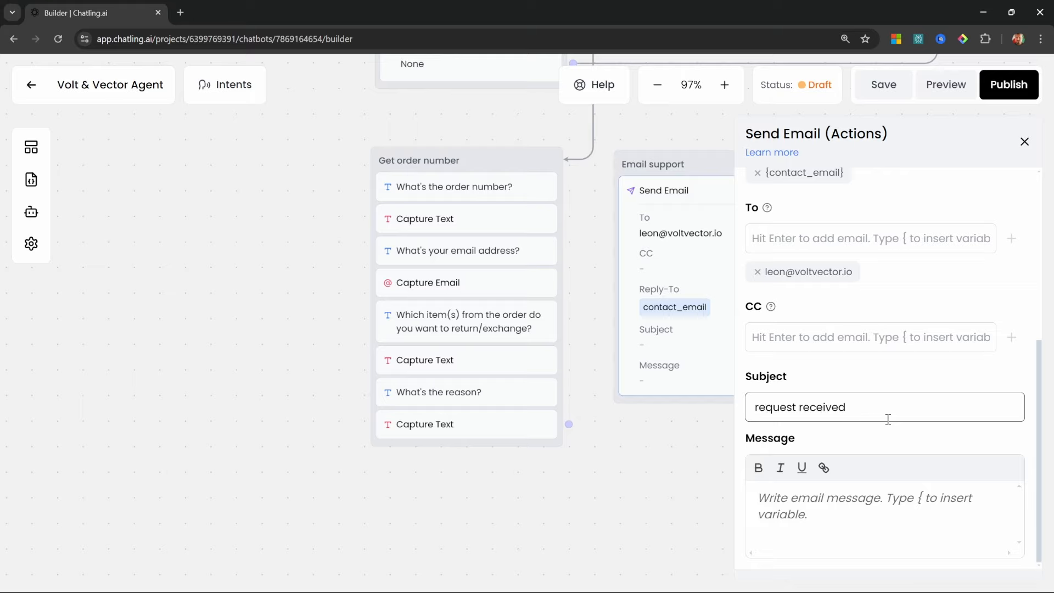
pyautogui.write('{')
pyautogui.scroll(-10, 941, 486)
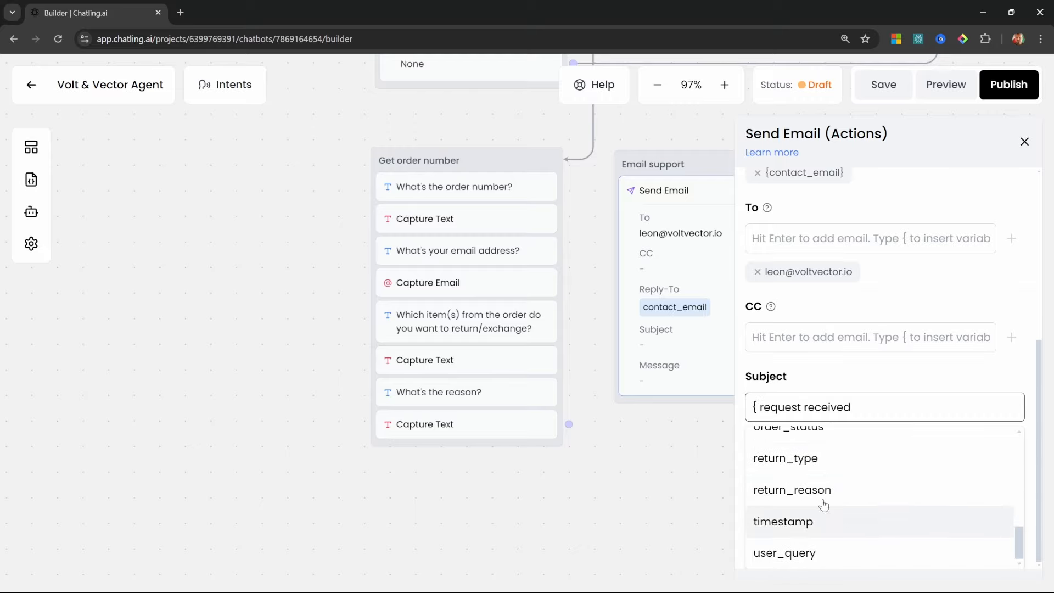
pyautogui.click(785, 459)
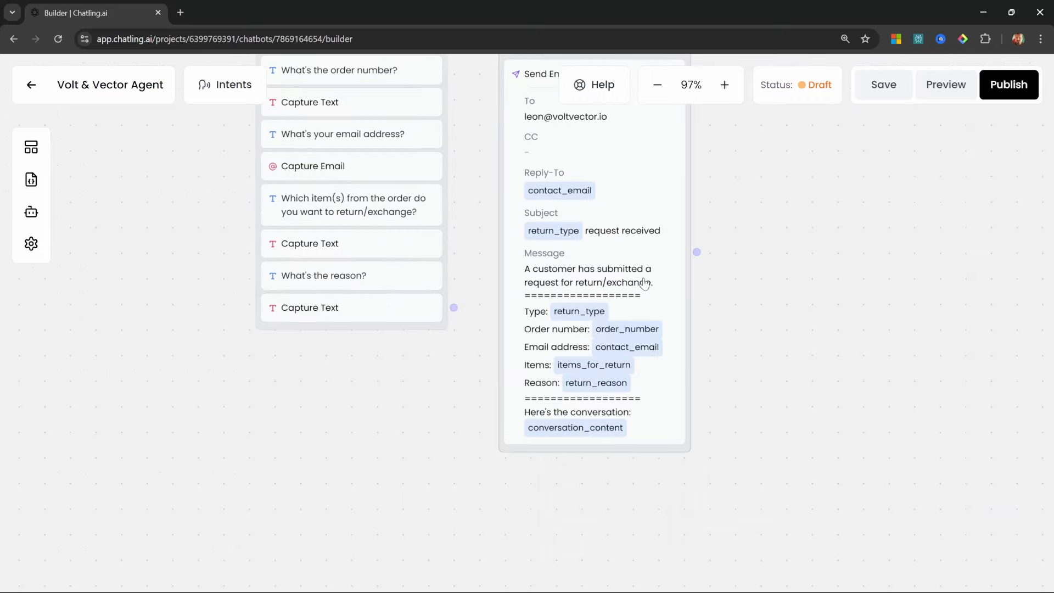
pyautogui.click(654, 303)
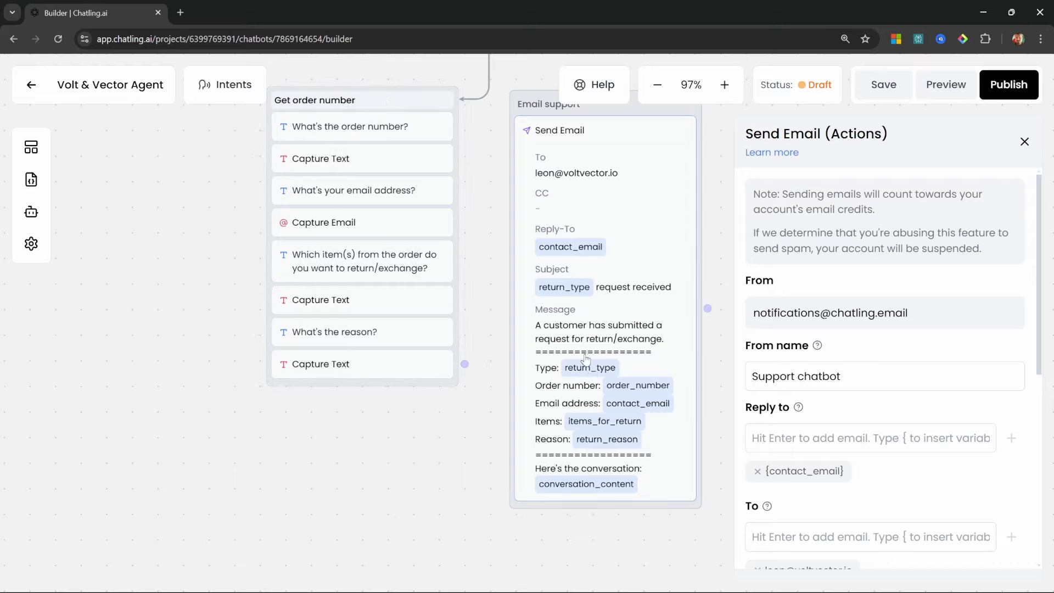
# Connect Get order number to the Email support step
pyautogui.scroll(1, 458, 482)
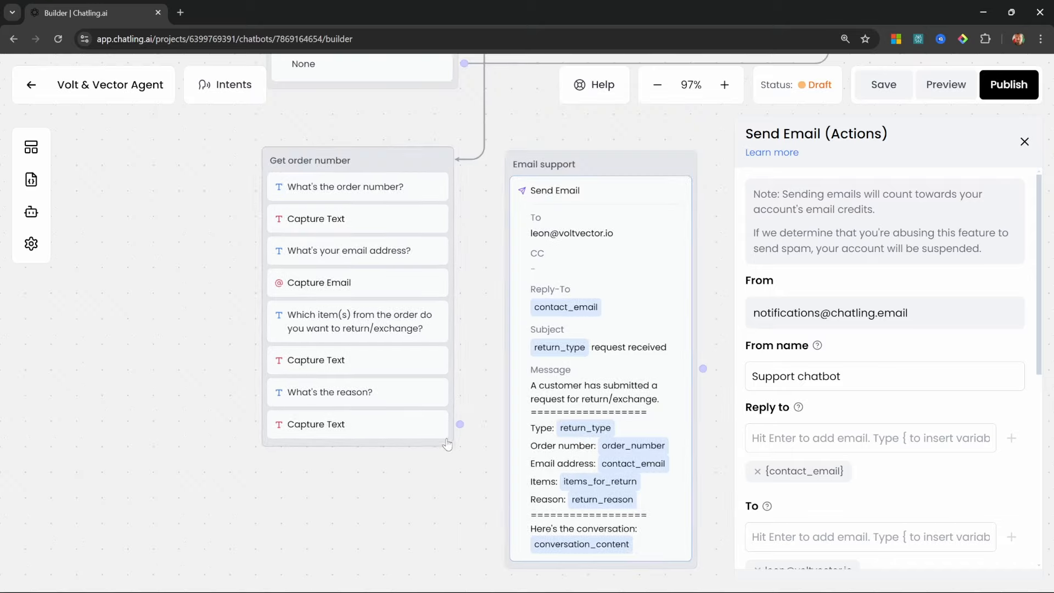
pyautogui.moveTo(460, 424); pyautogui.dragTo(512, 172)
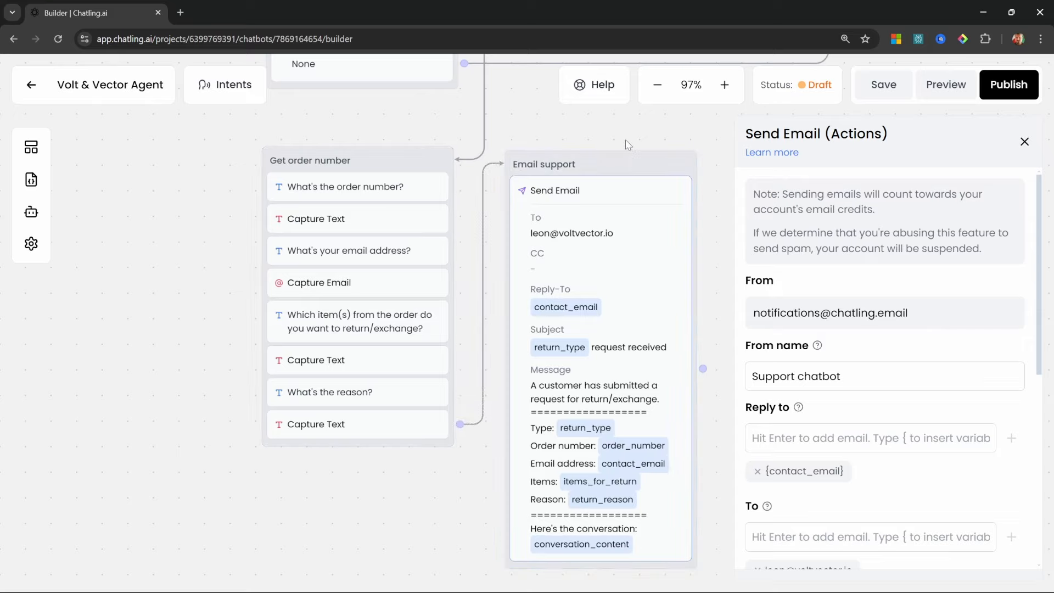
pyautogui.click(555, 302)
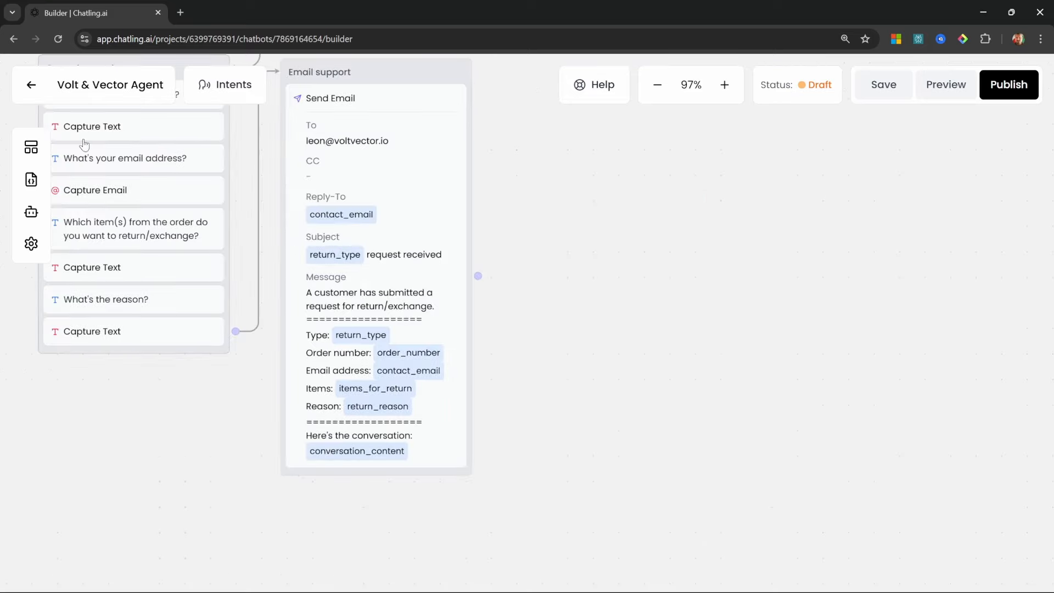
# Add a thank-you message saying the request was forwarded, with Confirmation moved below it
pyautogui.click(38, 142)
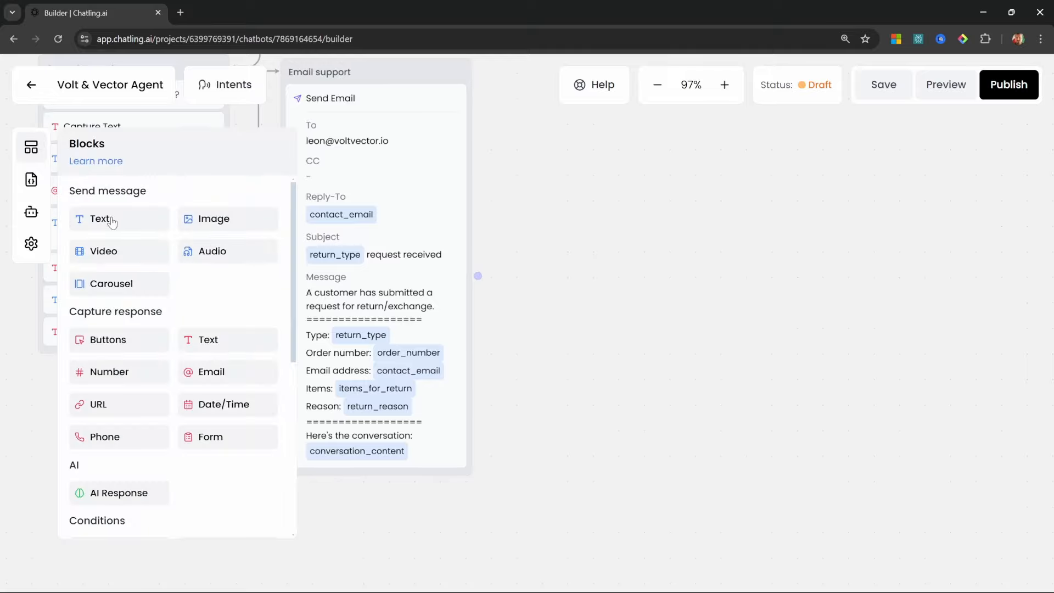
pyautogui.moveTo(102, 218); pyautogui.dragTo(356, 486)
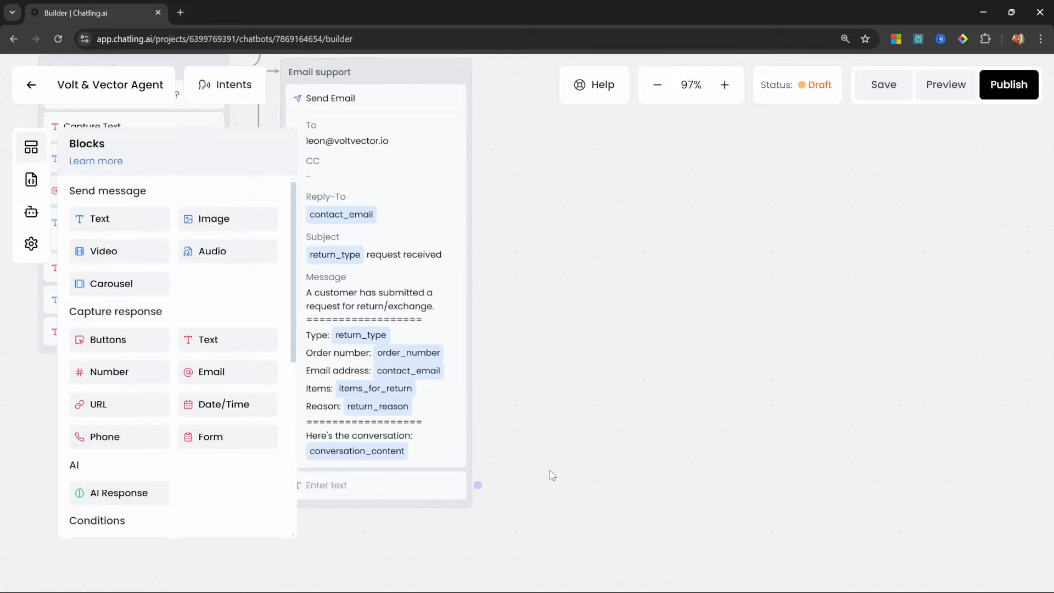
pyautogui.click(925, 251)
pyautogui.write("Thank you! I've forwarded your request to our team. You will receive a response soon on the next steps.")
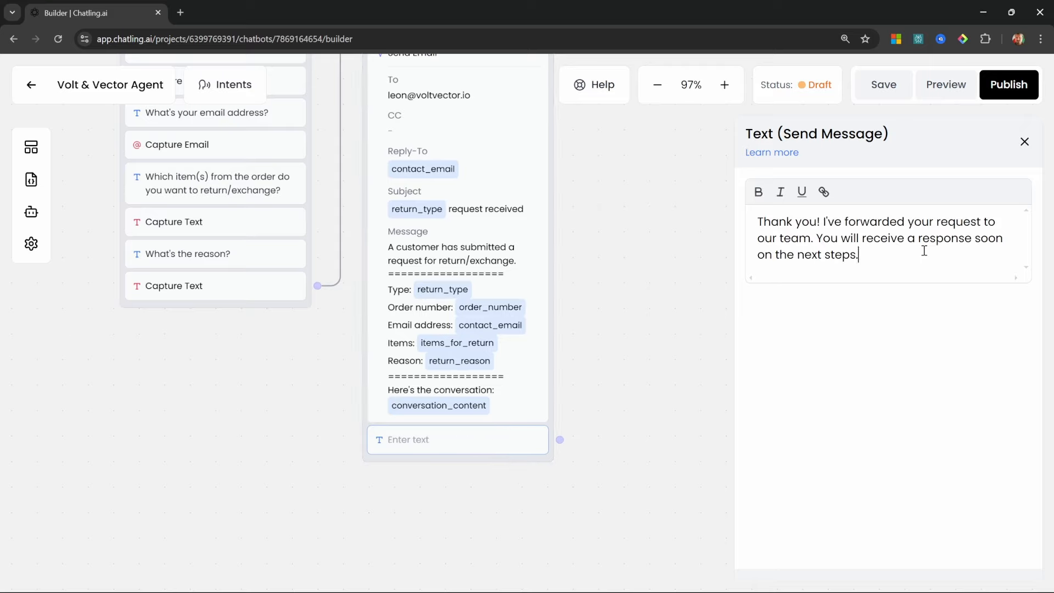
pyautogui.click(1024, 141)
pyautogui.moveTo(547, 87); pyautogui.dragTo(545, 268)
pyautogui.scroll(-3, 329, 405)
pyautogui.hscroll(3, 329, 404)
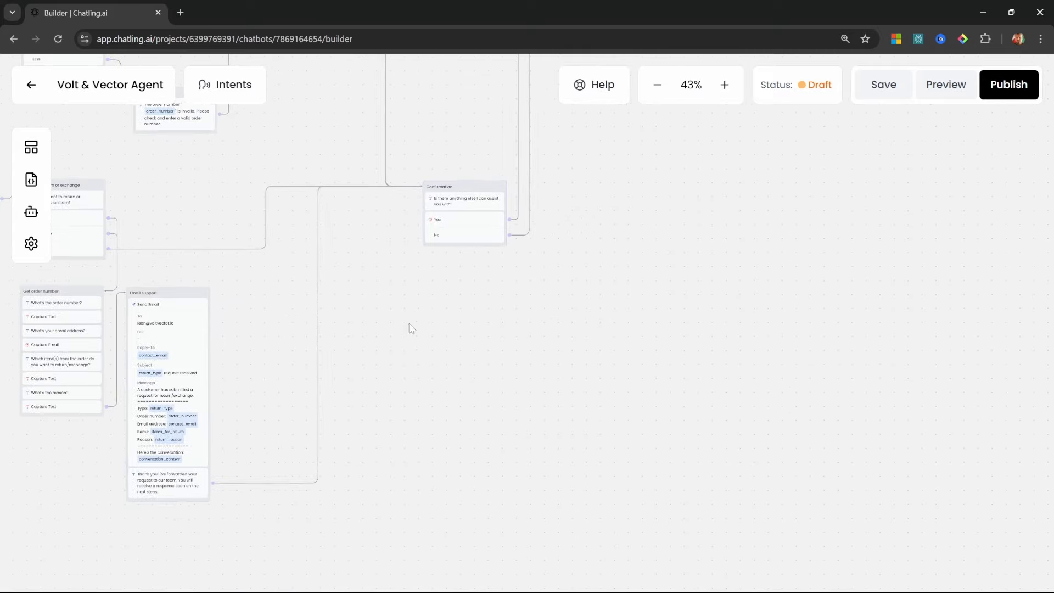
pyautogui.scroll(5, 538, 238)
# In Preview, request a return with order A234234324, a test email, 'All of them', 'No longer needed'
pyautogui.click(949, 89)
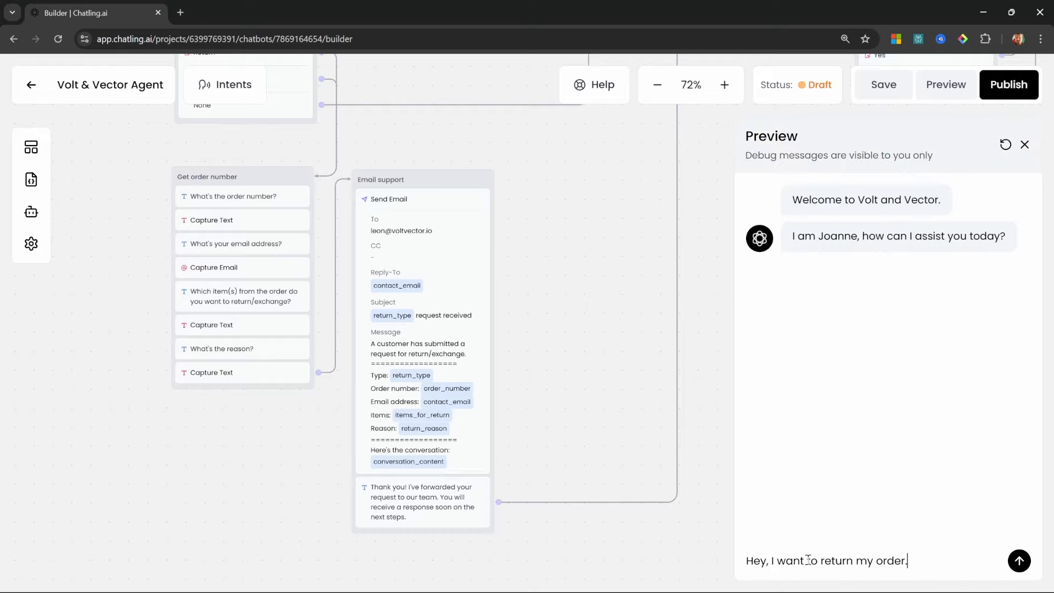
pyautogui.press('Return')
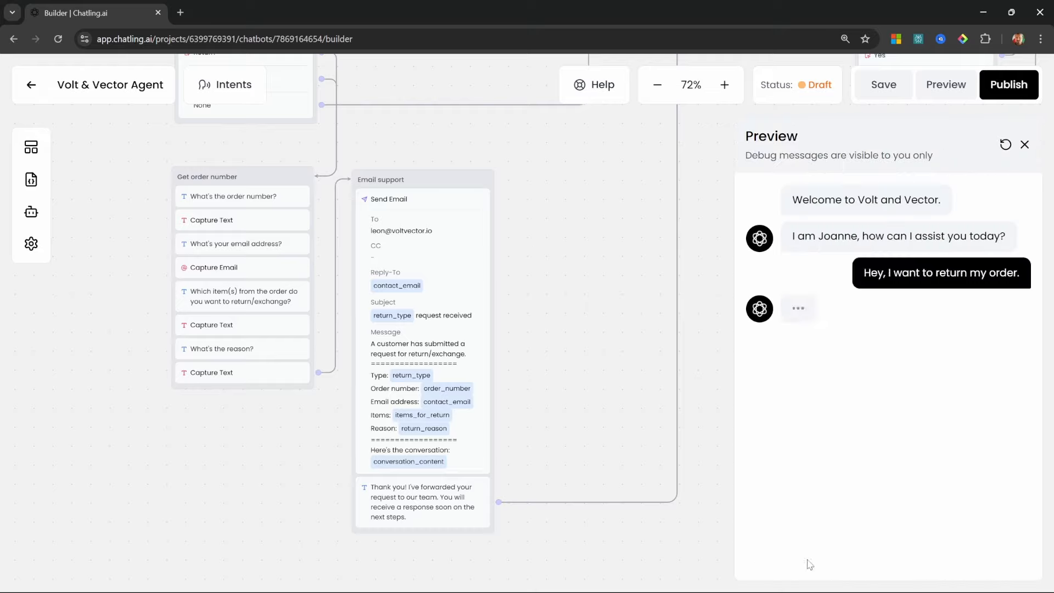
pyautogui.click(808, 372)
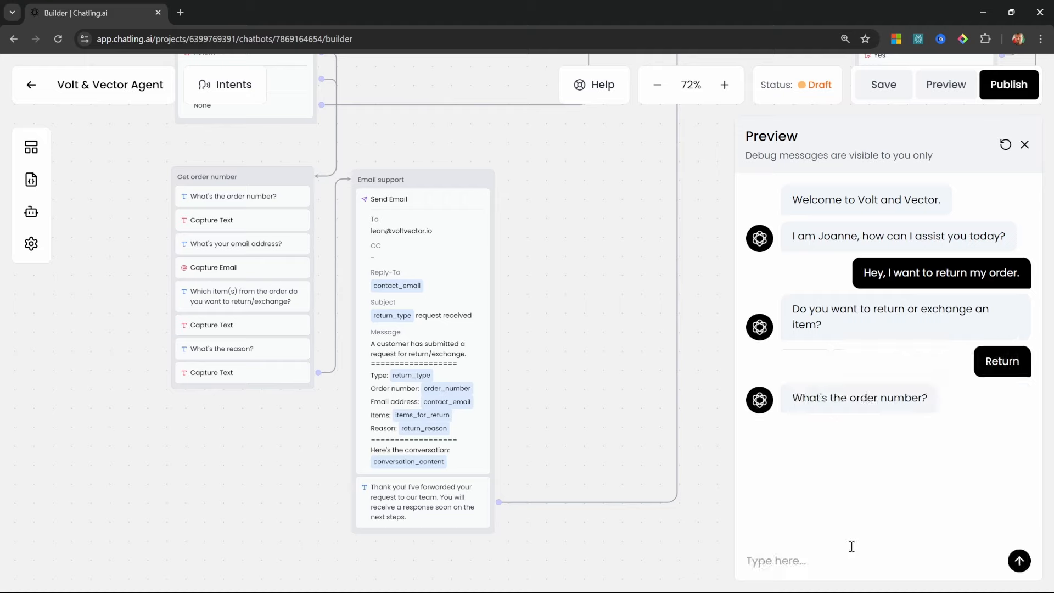
pyautogui.write('A234234324')
pyautogui.press('Return')
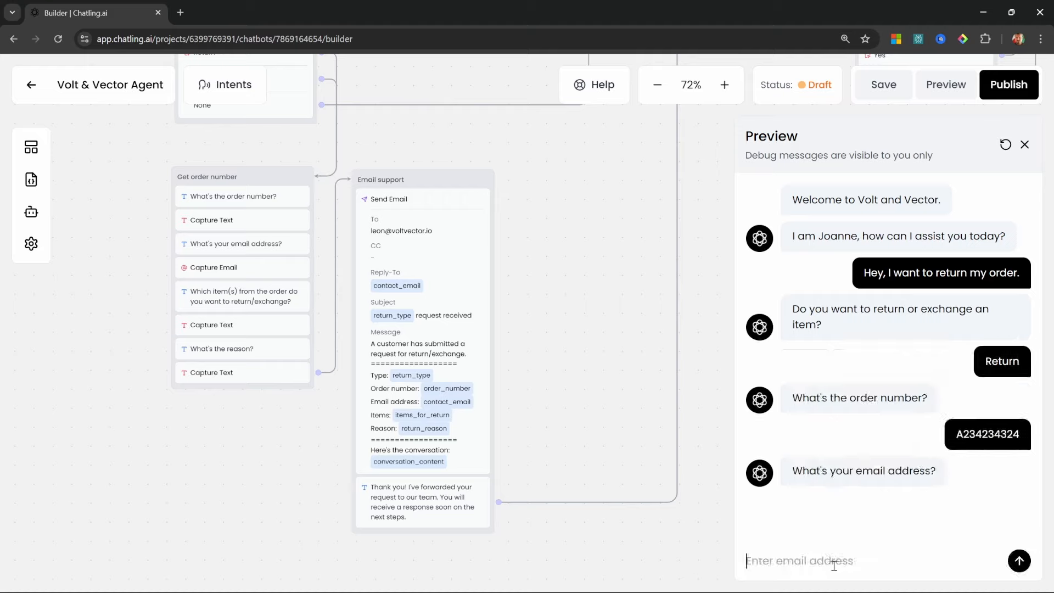
pyautogui.write('leon@test.com')
pyautogui.press('Return')
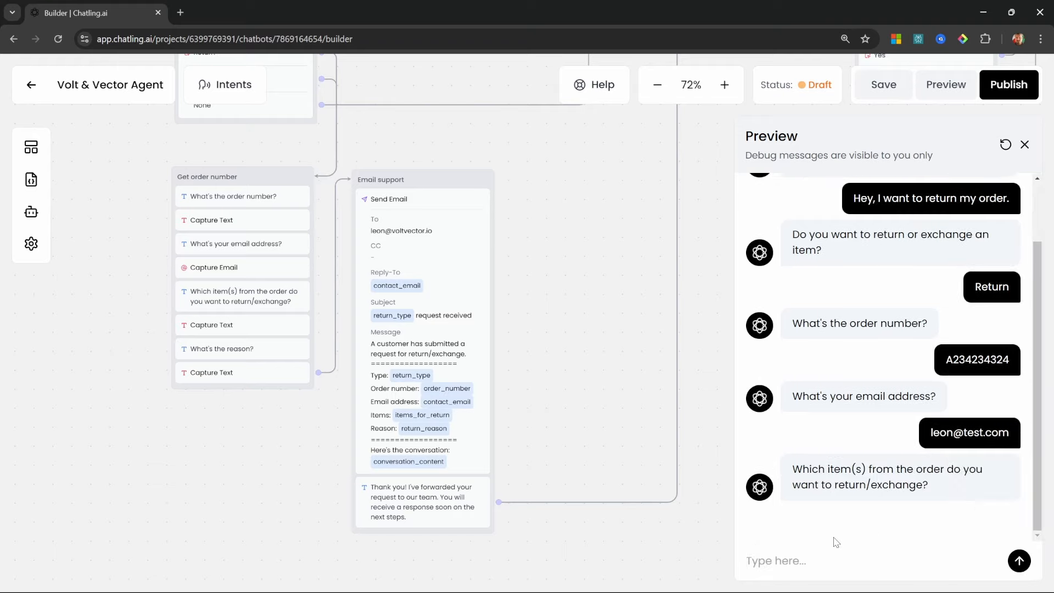
pyautogui.write('All of them')
pyautogui.press('Return')
pyautogui.write('No longer ')
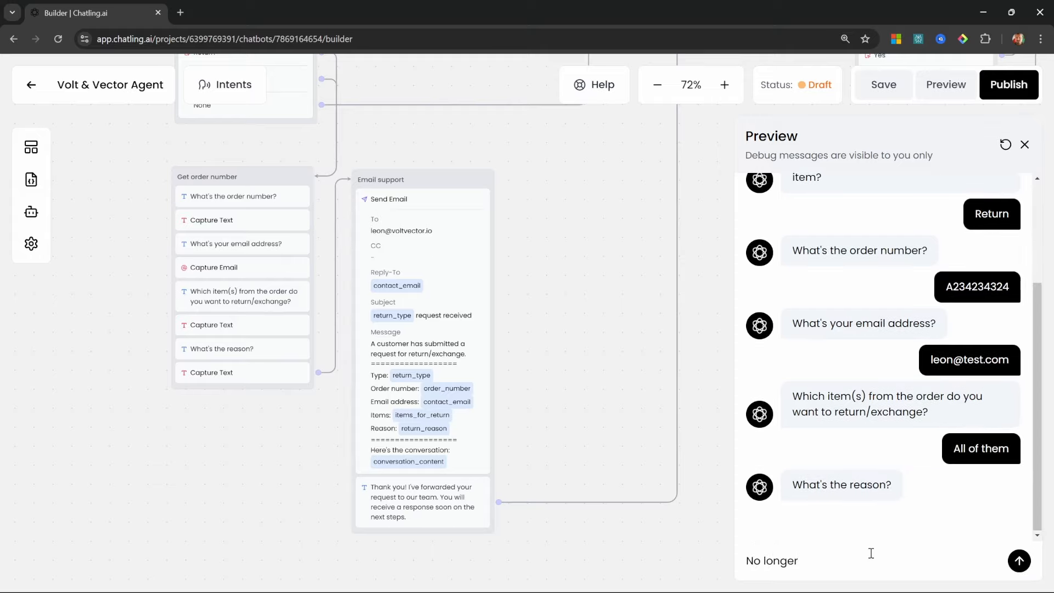
pyautogui.write('needed')
pyautogui.press('Return')
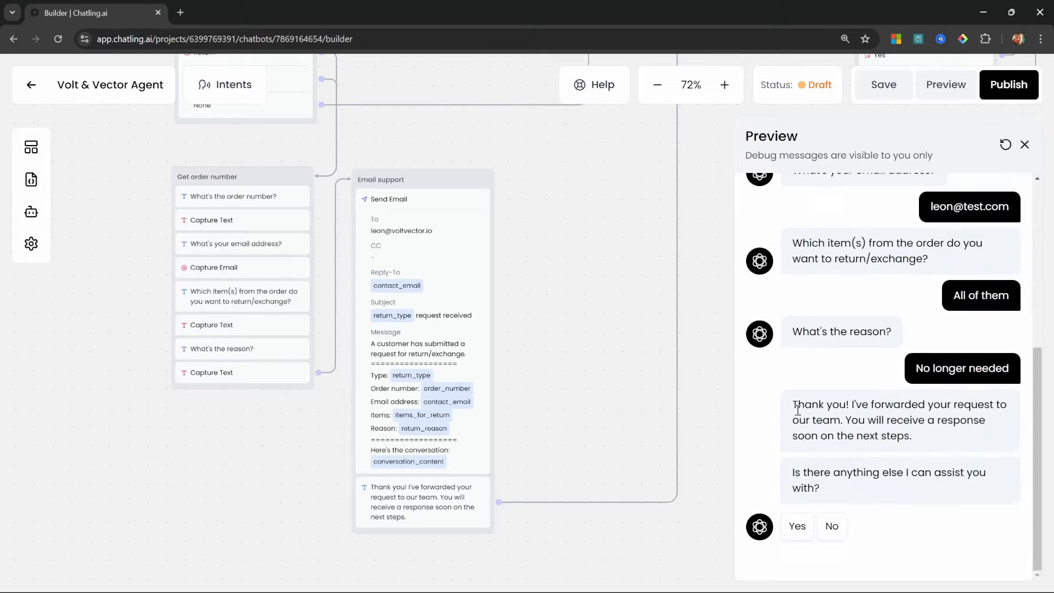
# Check the thank-you reply and follow-up question, answer Yes, and close the preview
pyautogui.moveTo(792, 406); pyautogui.dragTo(932, 443)
pyautogui.moveTo(793, 472); pyautogui.dragTo(826, 485)
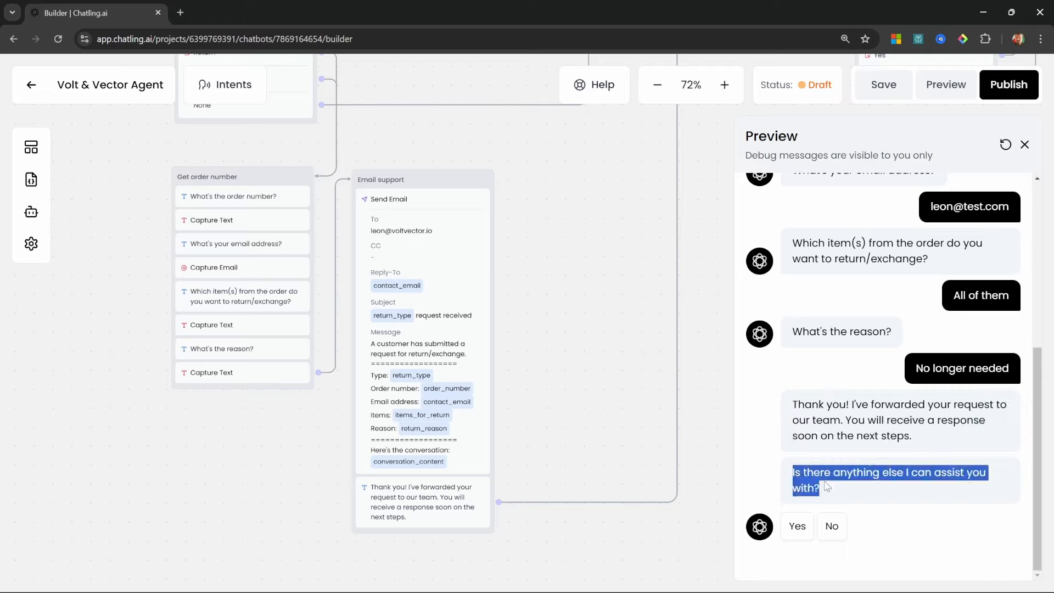
pyautogui.click(873, 496)
pyautogui.click(797, 525)
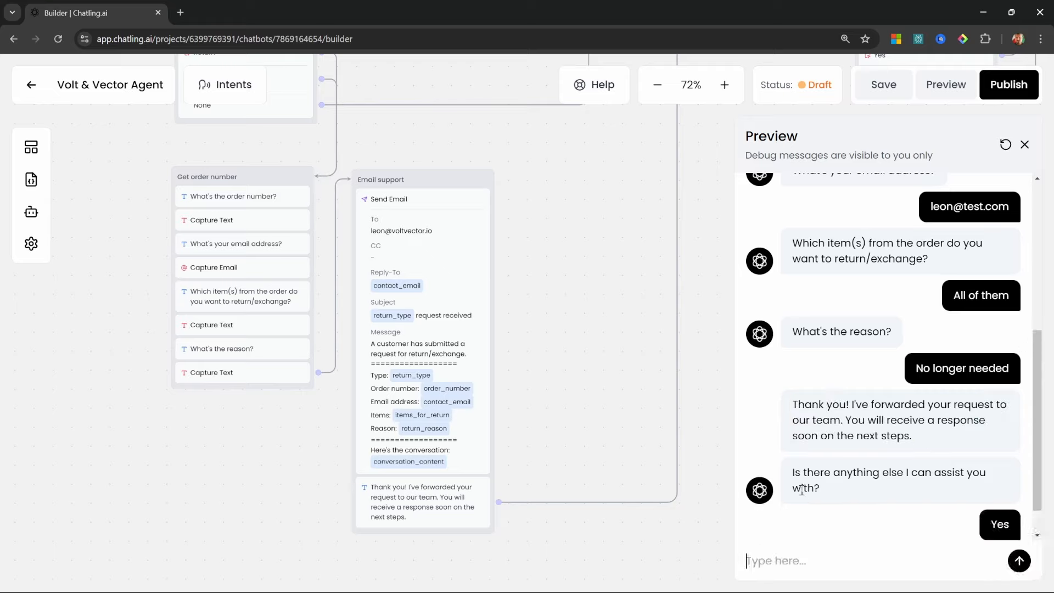
pyautogui.press('Escape')
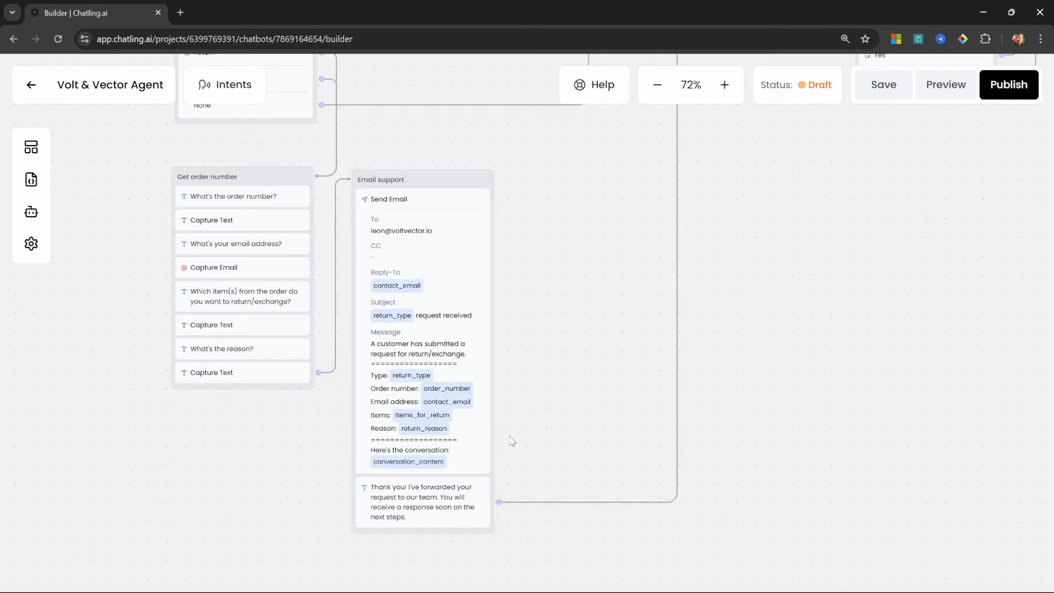
# Place a new Intent trigger block on the canvas
pyautogui.moveTo(271, 470); pyautogui.dragTo(392, 380)
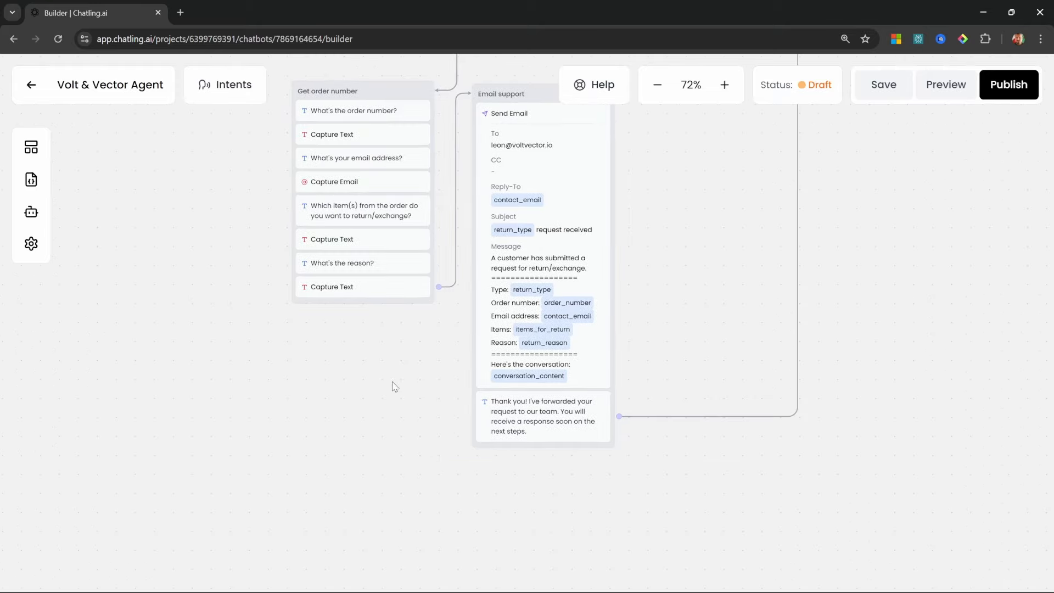
pyautogui.moveTo(104, 398); pyautogui.dragTo(354, 513)
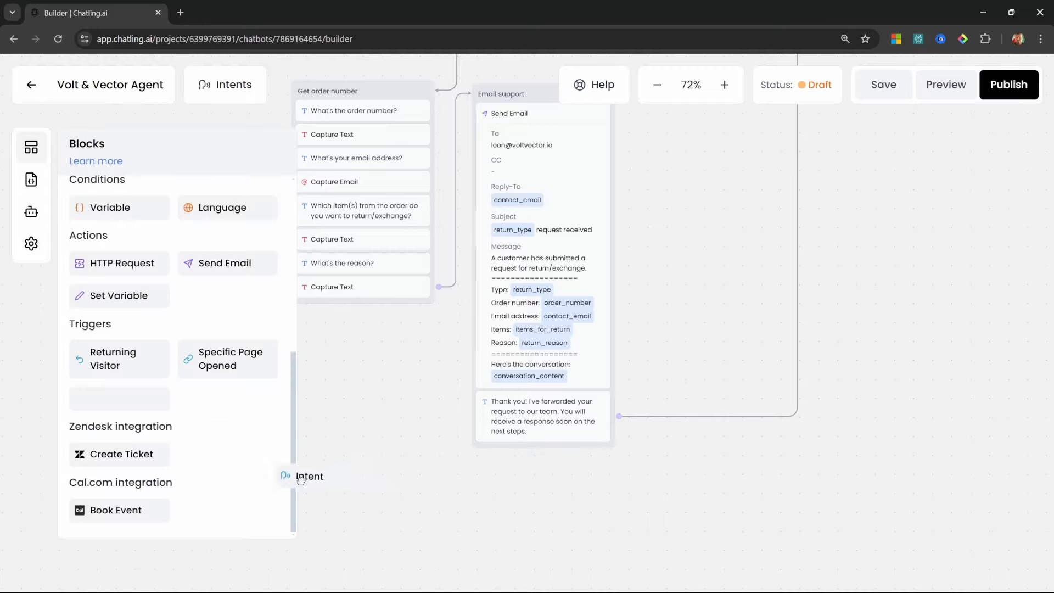
pyautogui.moveTo(510, 526); pyautogui.dragTo(554, 445)
pyautogui.click(452, 436)
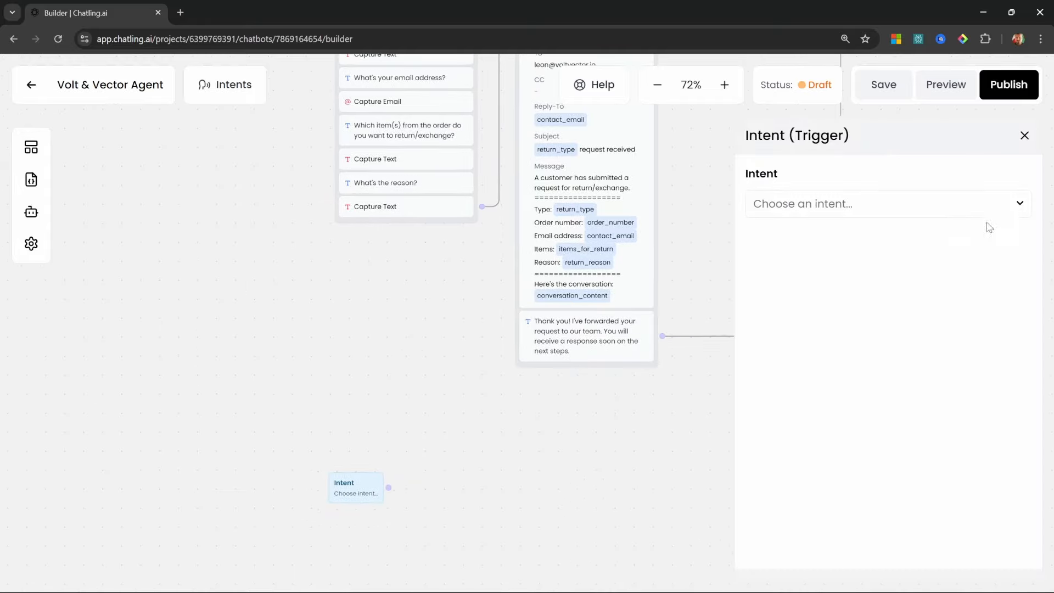
# Start a new intent named Human agent / Live support and fill in its description
pyautogui.click(1022, 206)
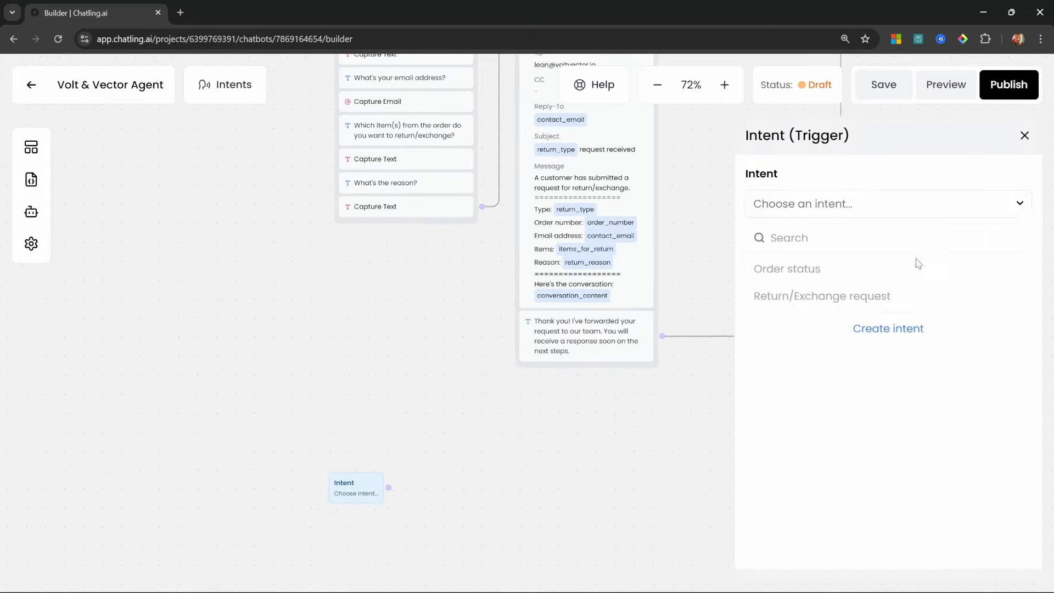
pyautogui.click(902, 332)
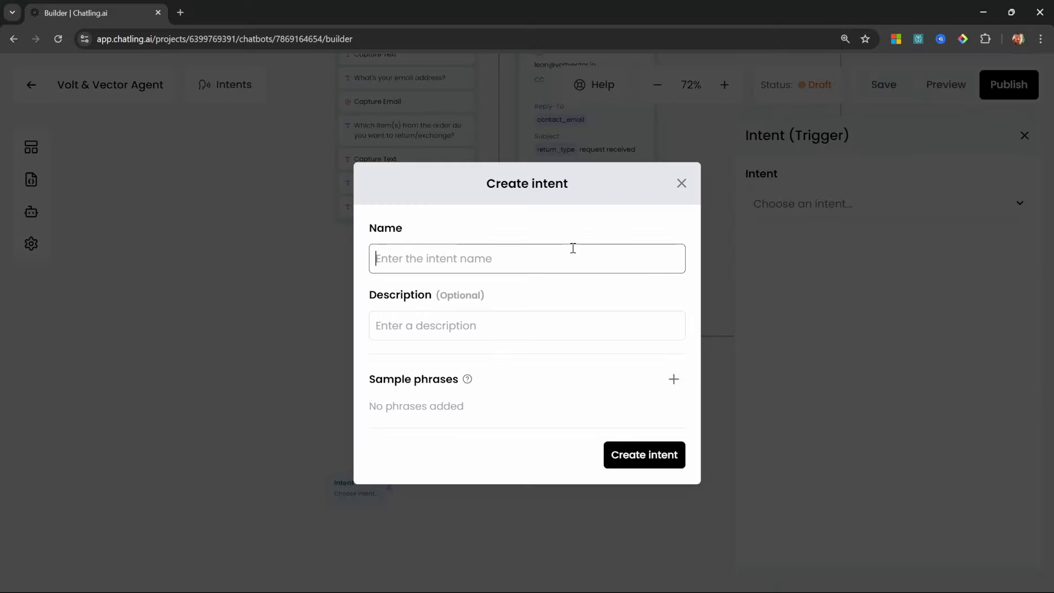
pyautogui.write('Human agent / Live support')
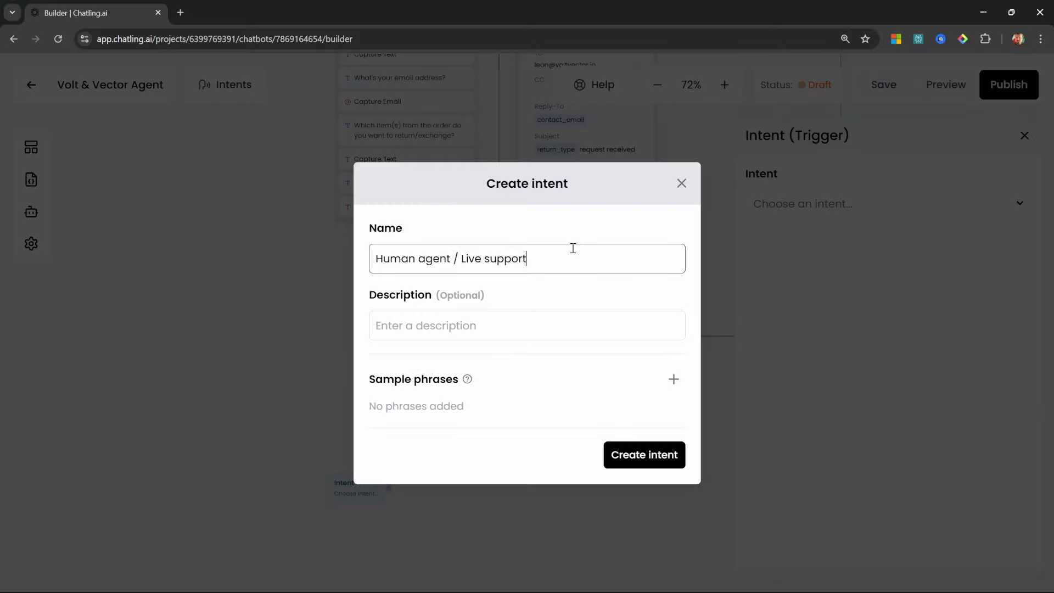
pyautogui.click(456, 332)
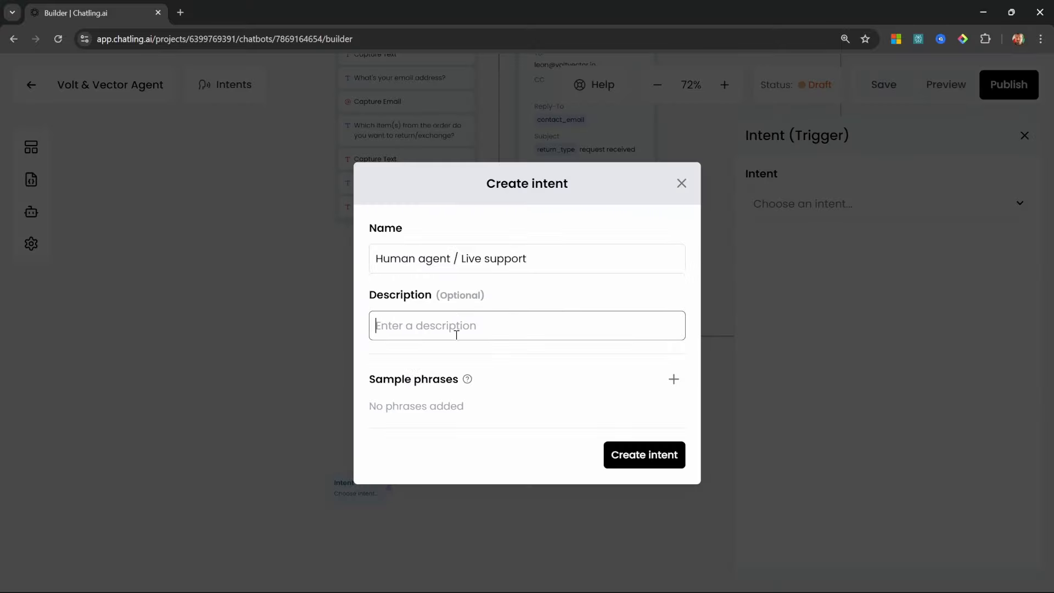
pyautogui.write('Customer requests to speak with a human agent or live support')
pyautogui.click(454, 330)
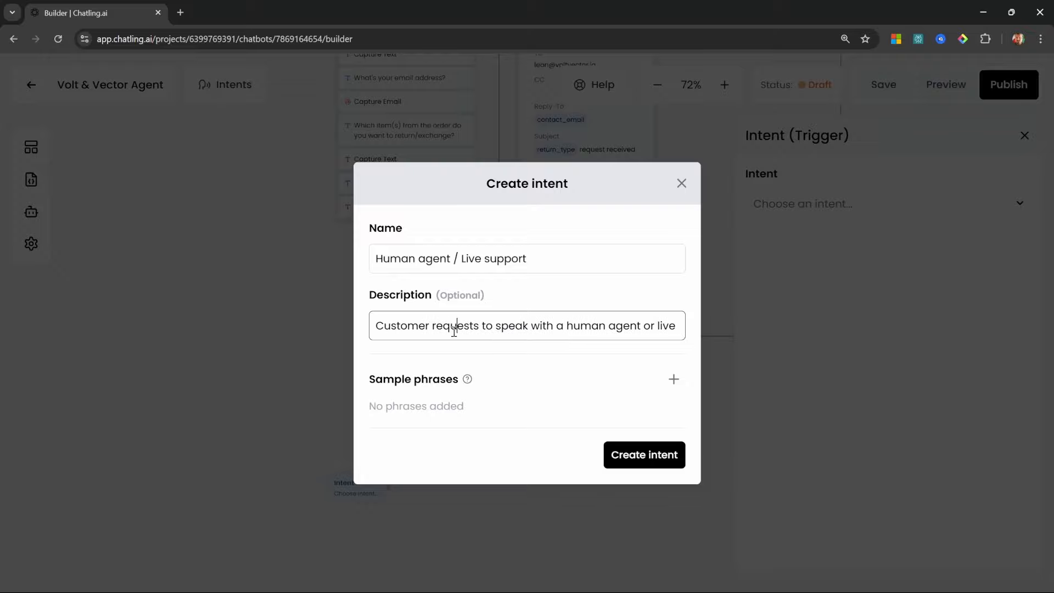
pyautogui.press('End')
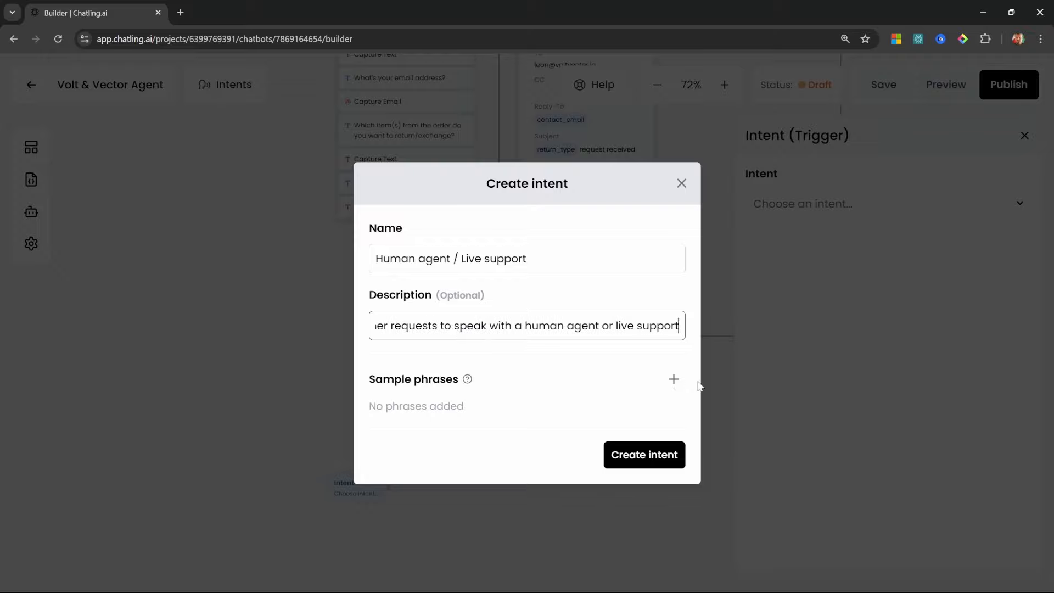
# Add sample phrases like 'Live agent' and 'Speak with human', create the intent, and select it
pyautogui.click(673, 379)
pyautogui.write('Live agent')
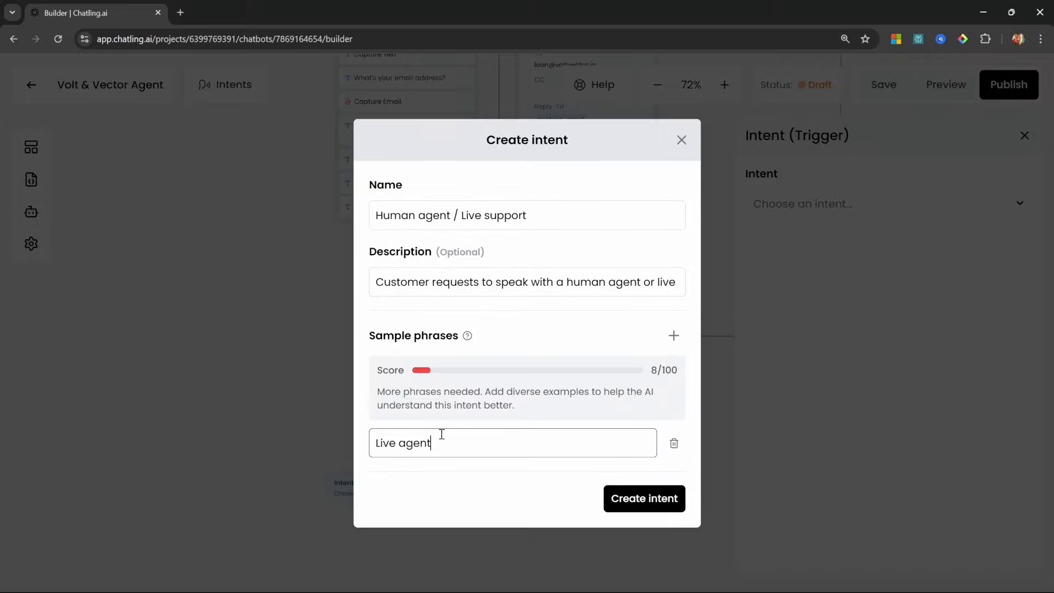
pyautogui.click(674, 336)
pyautogui.write('Speak with human')
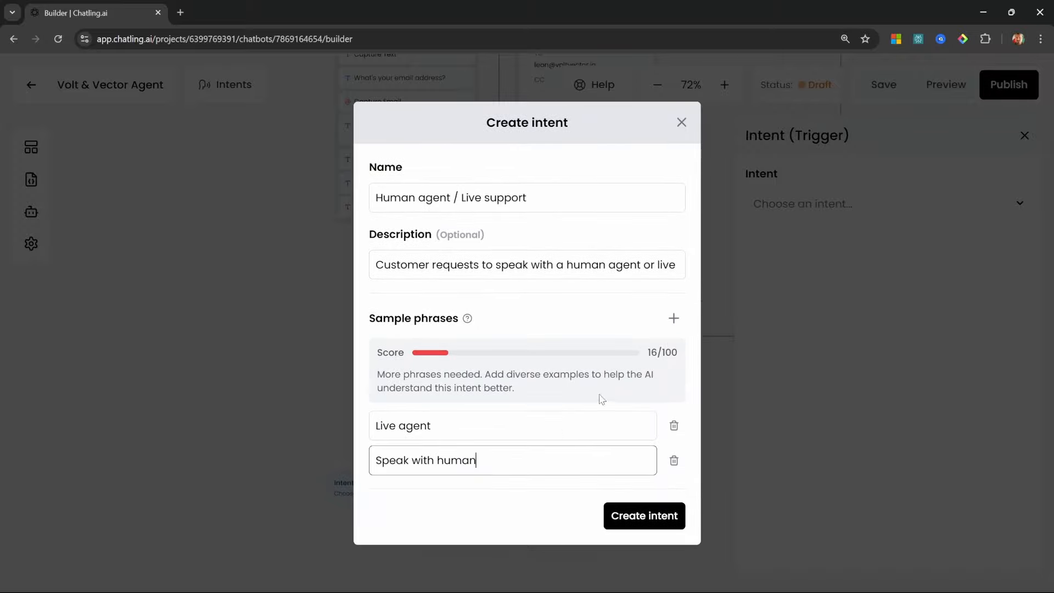
pyautogui.click(674, 318)
pyautogui.write('I want to speak to a human')
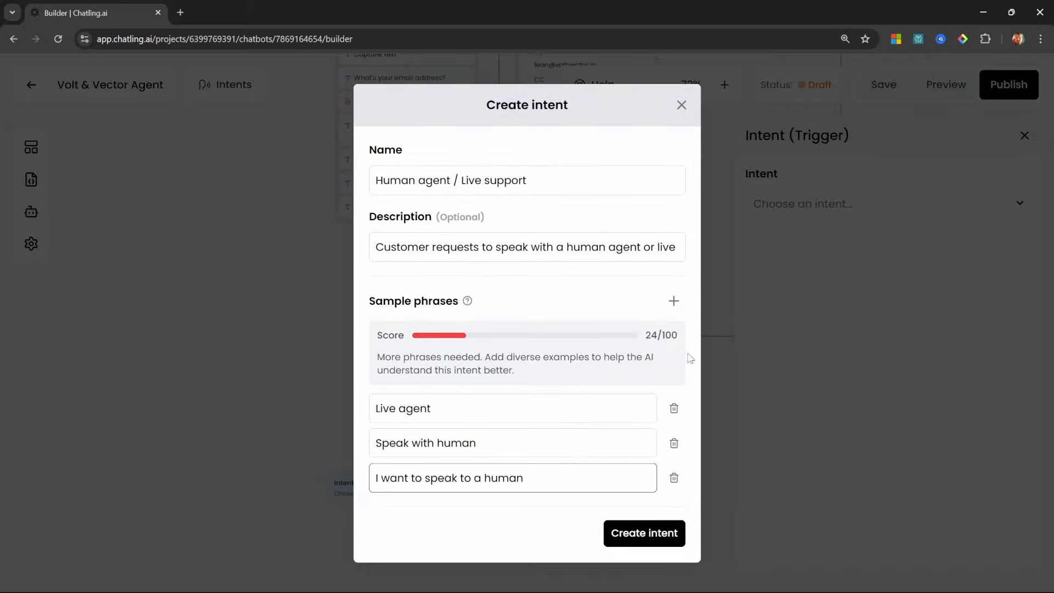
pyautogui.click(673, 301)
pyautogui.write('Connect me with a real person')
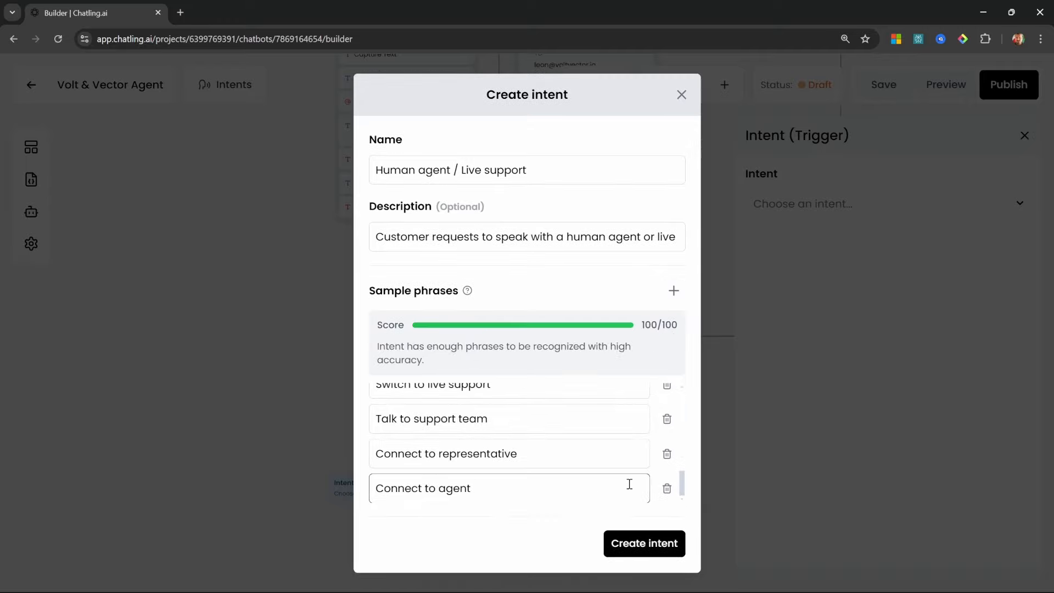
pyautogui.click(666, 543)
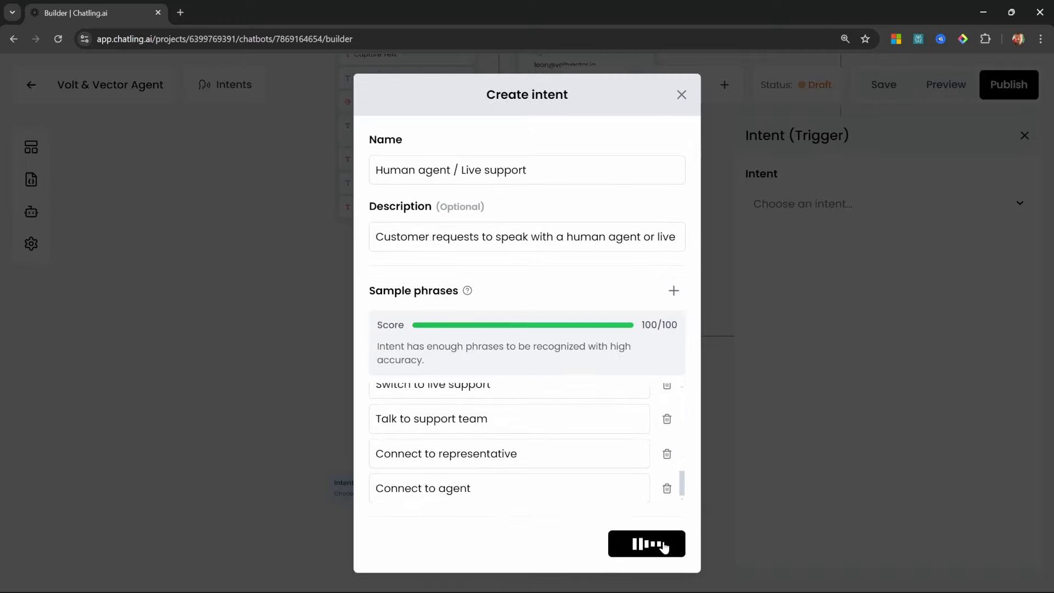
pyautogui.click(860, 204)
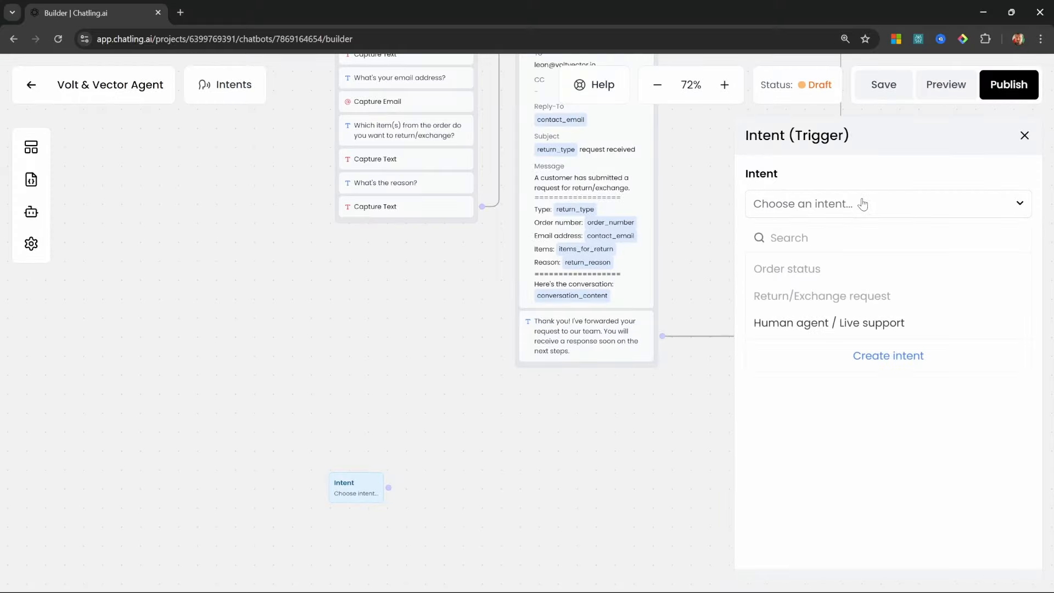
pyautogui.click(831, 322)
# Add Human agent / Live support as another intent matched by the Capture user's question step
pyautogui.scroll(10, 521, 379)
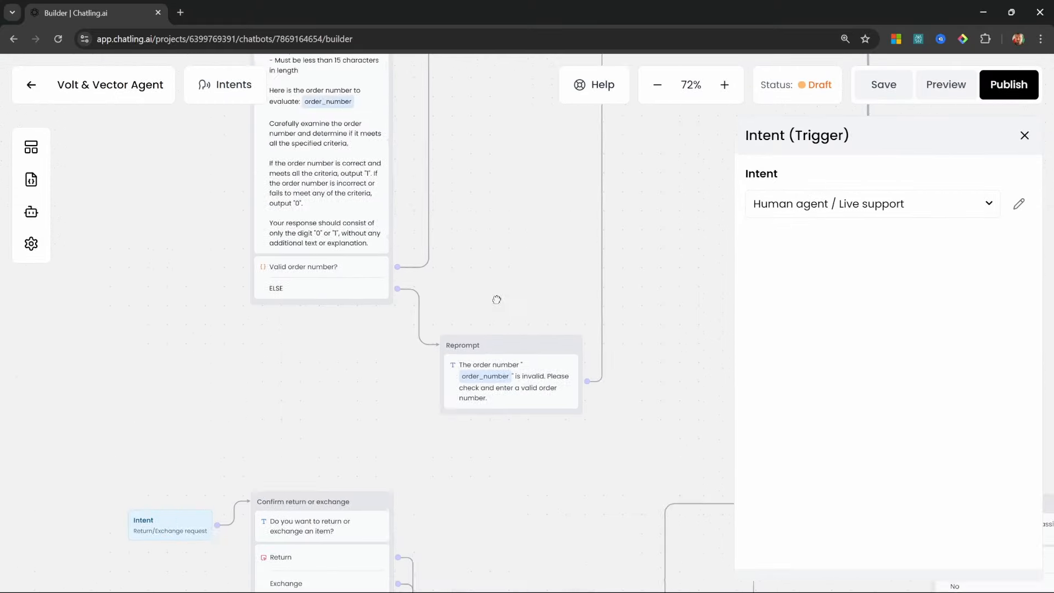
pyautogui.scroll(5, 429, 212)
pyautogui.click(482, 204)
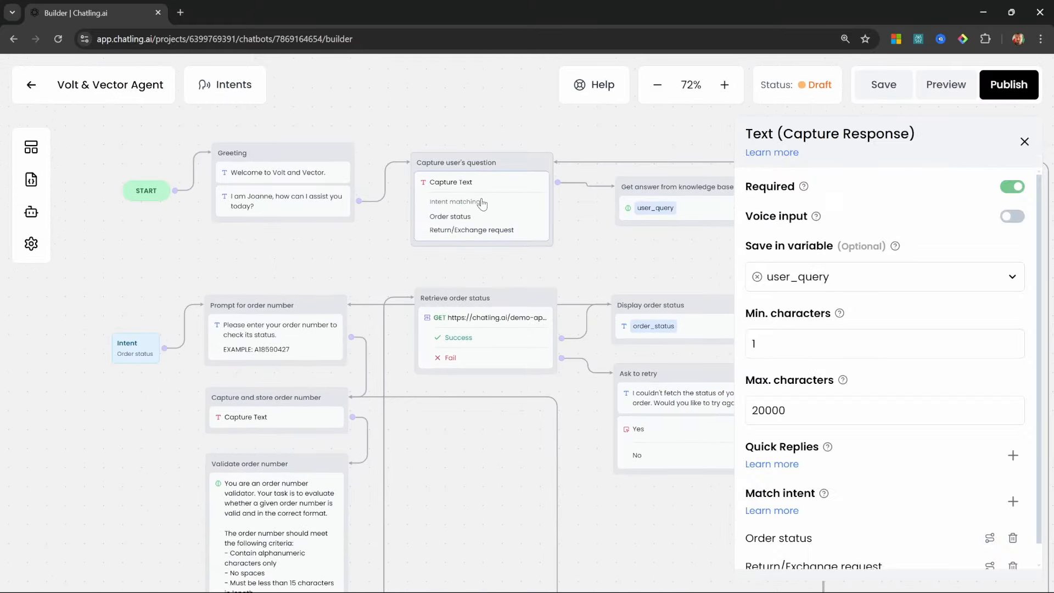
pyautogui.click(1013, 478)
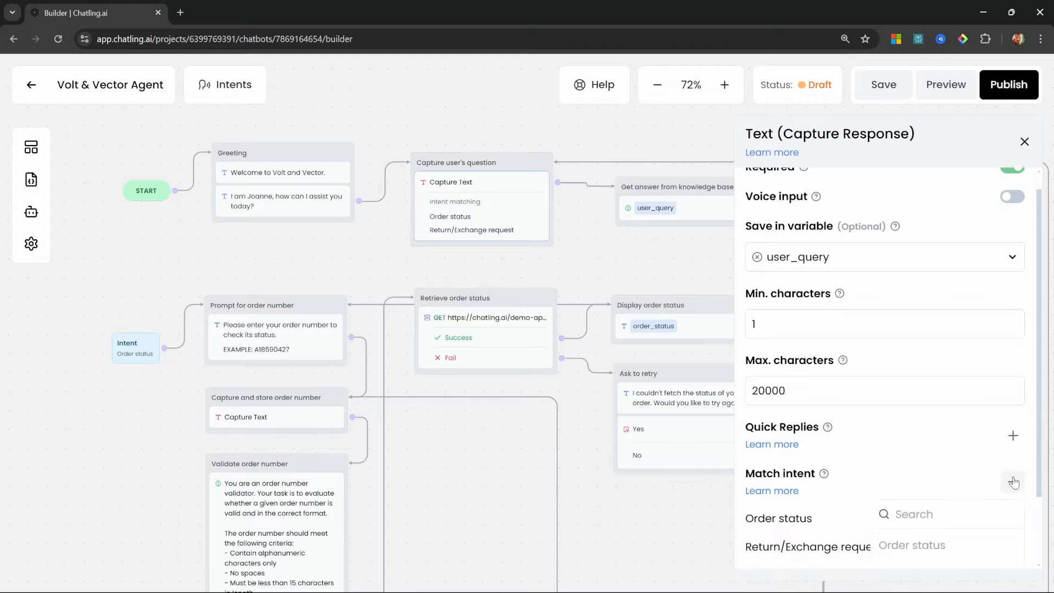
pyautogui.click(964, 526)
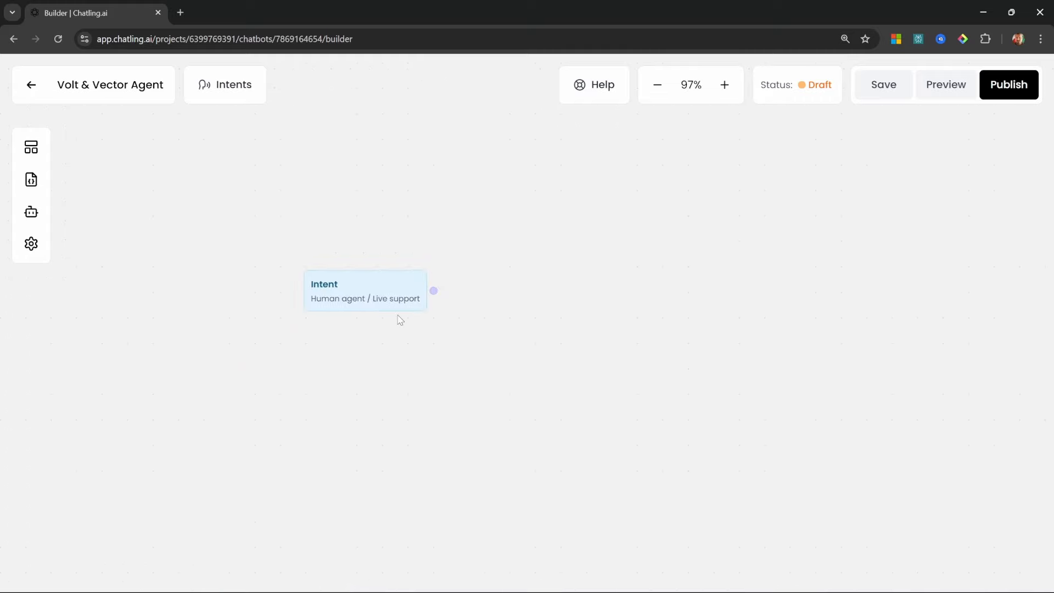
pyautogui.scroll(2, 410, 344)
pyautogui.scroll(-3, 419, 324)
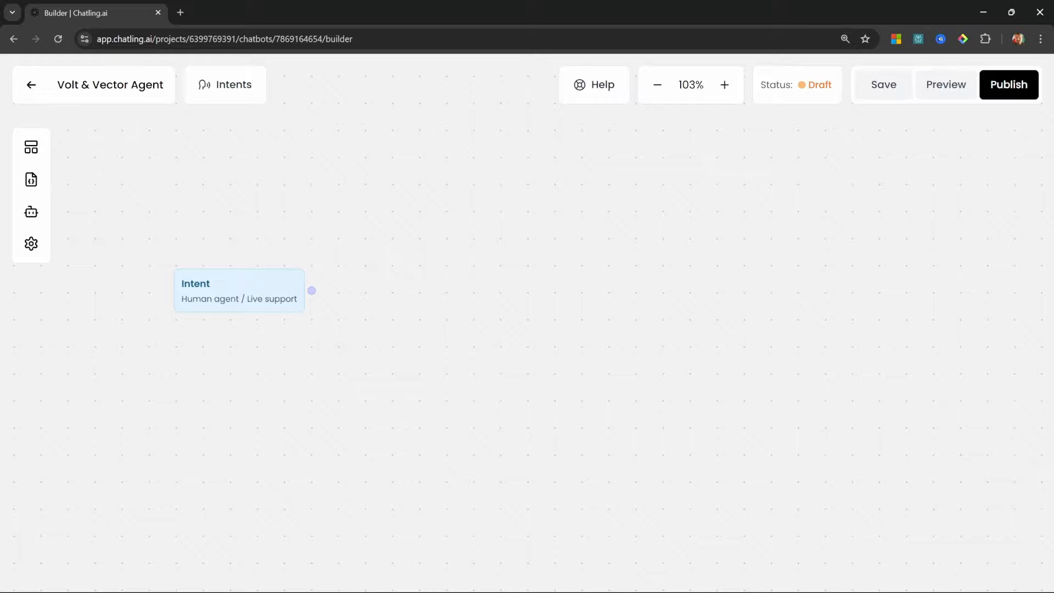
pyautogui.click(31, 147)
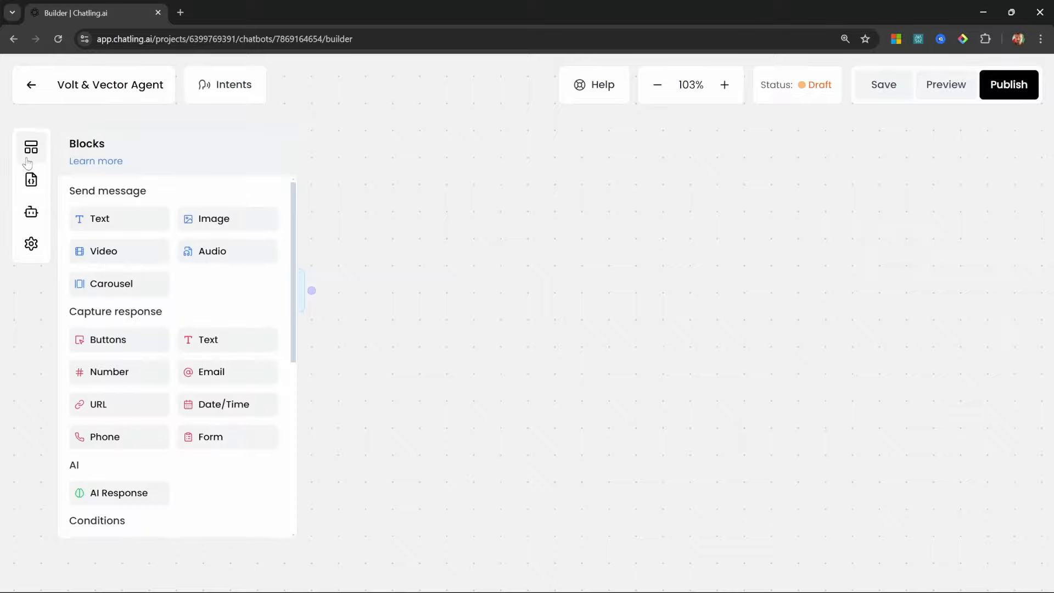
# Add a text group named 'Collect ticket details' and connect it from the Human agent intent
pyautogui.moveTo(101, 217); pyautogui.dragTo(428, 247)
pyautogui.tripleClick(429, 247)
pyautogui.write('Collect ticket details')
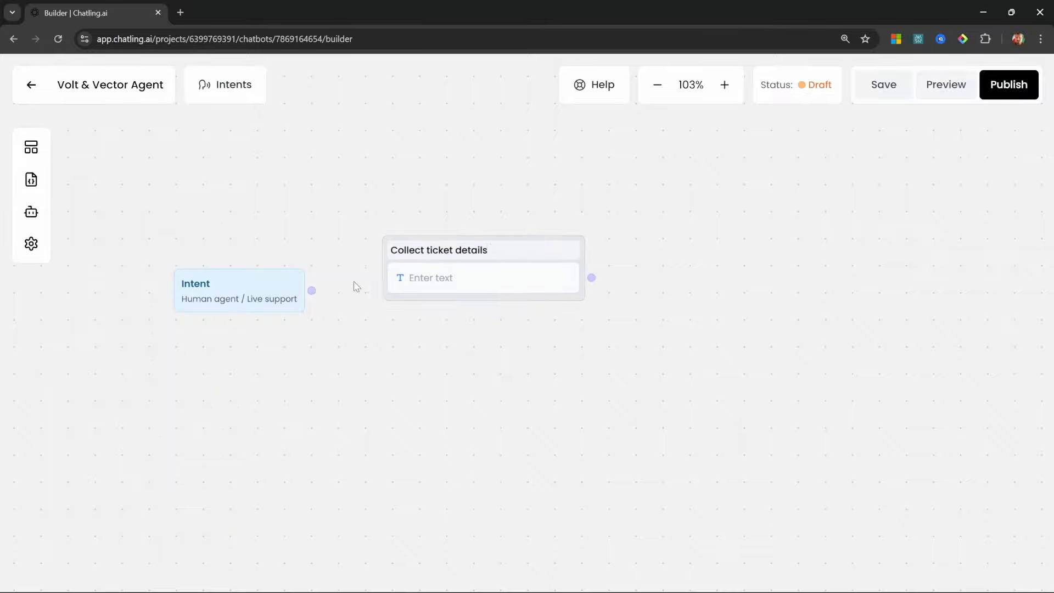
pyautogui.moveTo(311, 291); pyautogui.dragTo(383, 257)
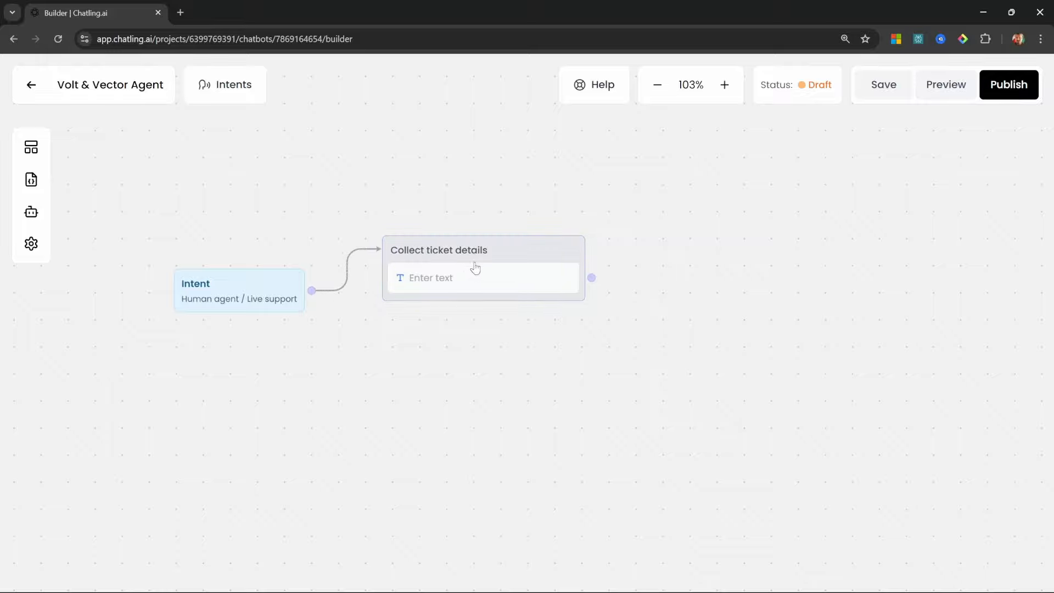
pyautogui.click(475, 270)
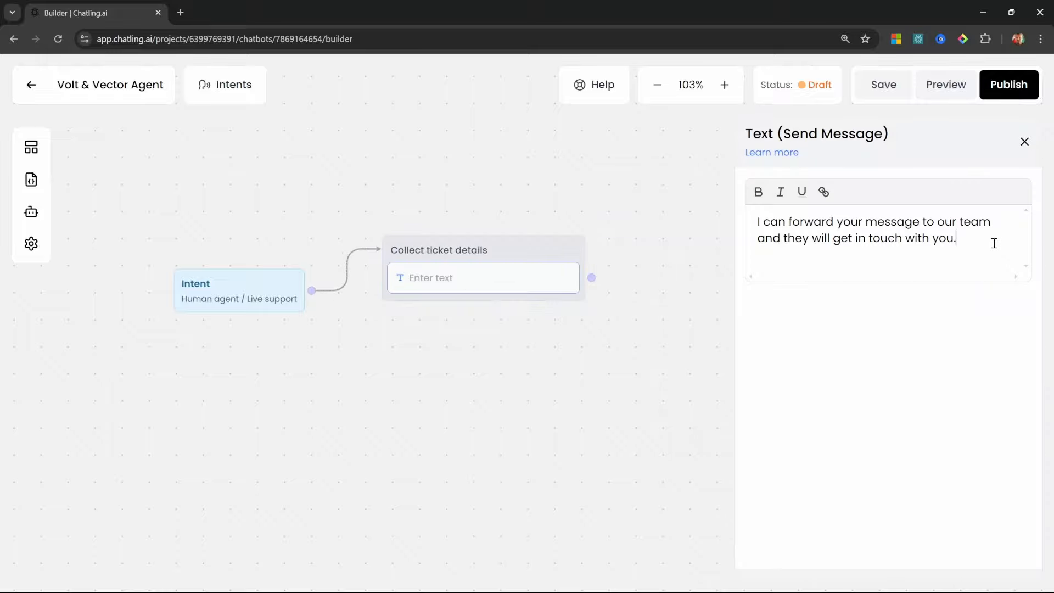
# Ask for the visitor's email address and capture the answer into contact_email
pyautogui.click(686, 272)
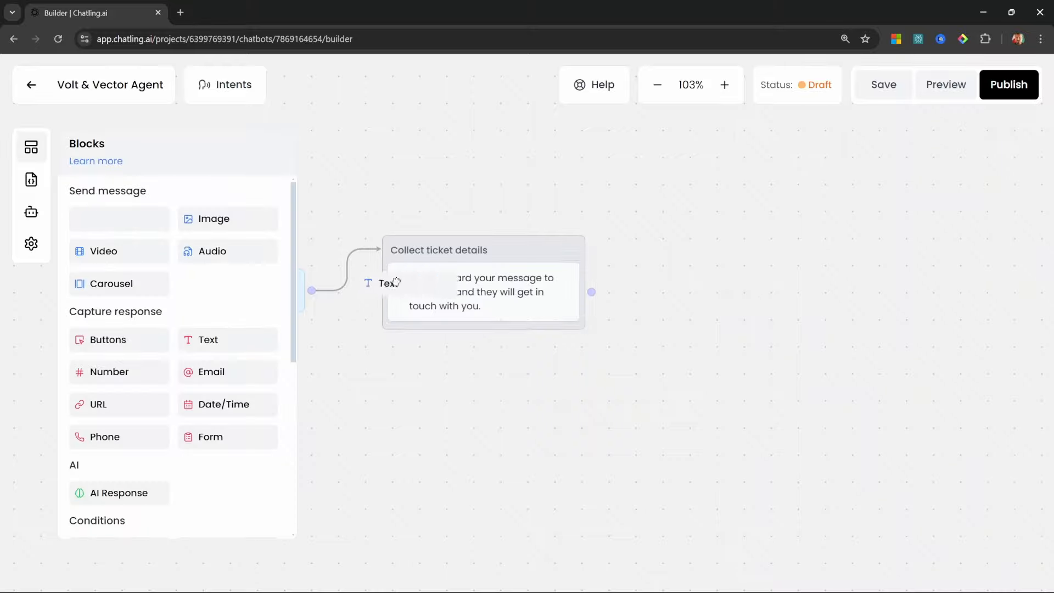
pyautogui.click(480, 341)
pyautogui.click(807, 245)
pyautogui.write("What's your email address?")
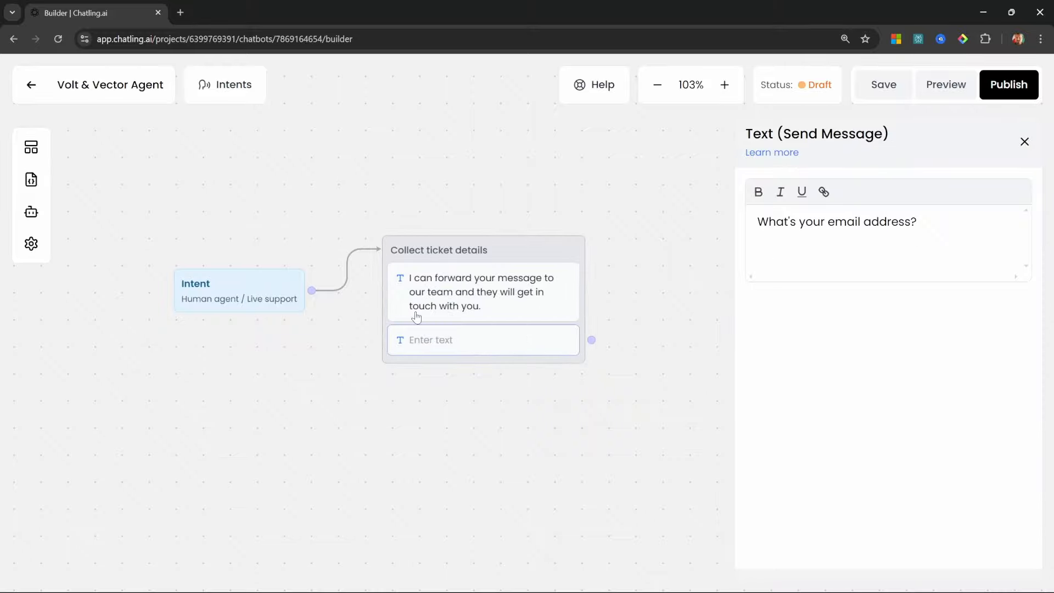
pyautogui.click(362, 340)
pyautogui.moveTo(213, 372); pyautogui.dragTo(470, 372)
pyautogui.click(503, 383)
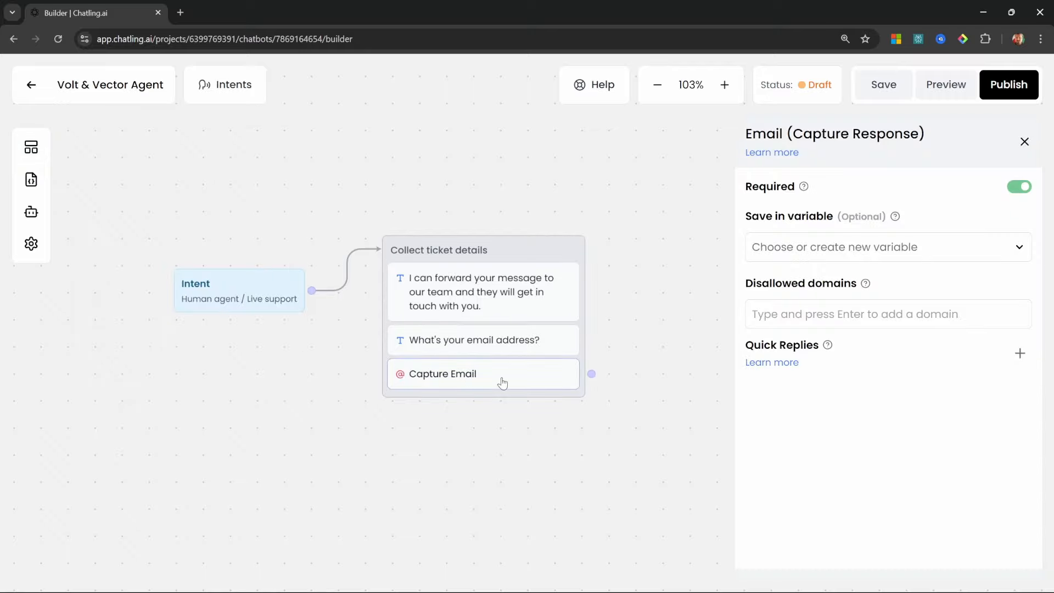
pyautogui.click(1018, 246)
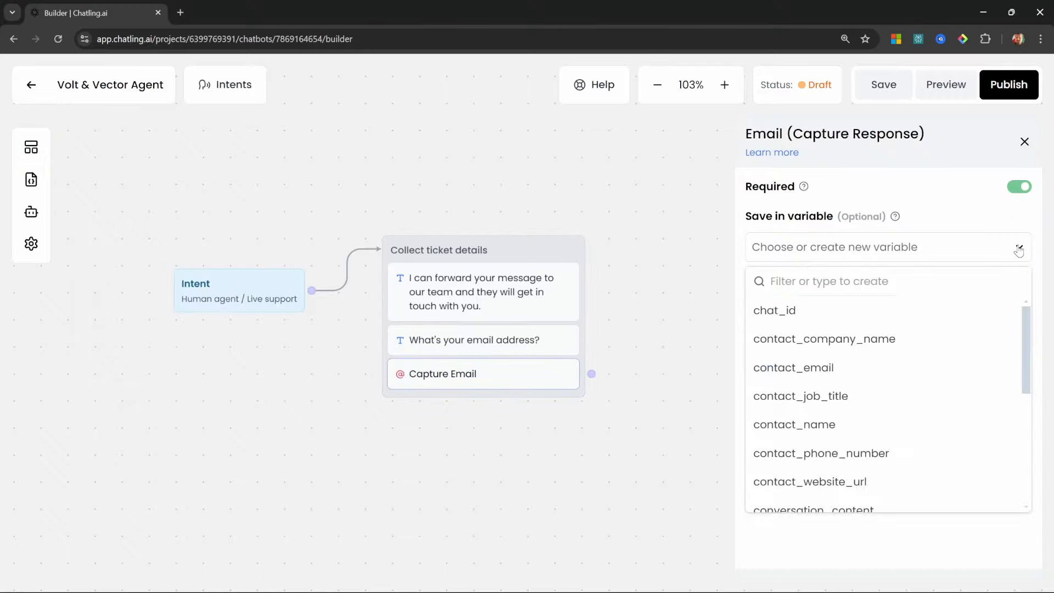
pyautogui.click(795, 375)
# Ask 'What is your question?' and save the reply into a new ticket_message variable
pyautogui.click(31, 148)
pyautogui.moveTo(100, 220); pyautogui.dragTo(472, 426)
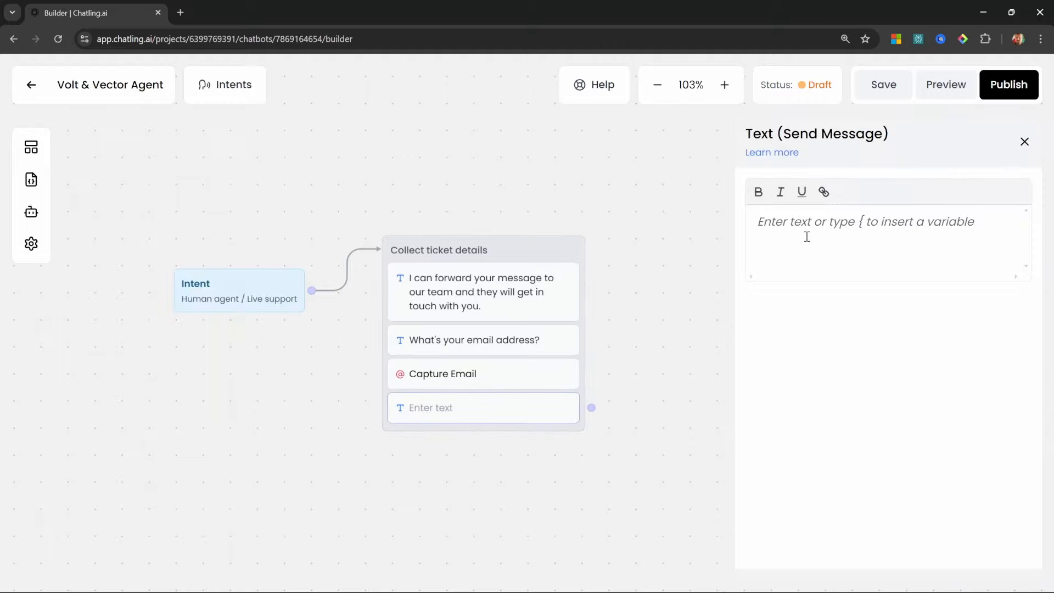
pyautogui.write('What is your question?')
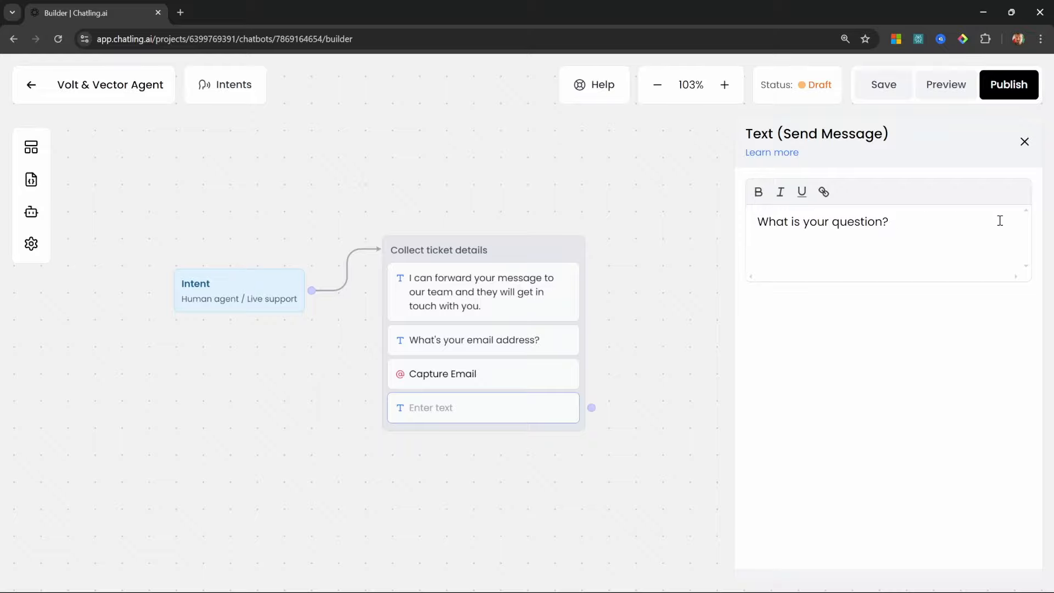
pyautogui.click(296, 334)
pyautogui.moveTo(215, 344); pyautogui.dragTo(497, 442)
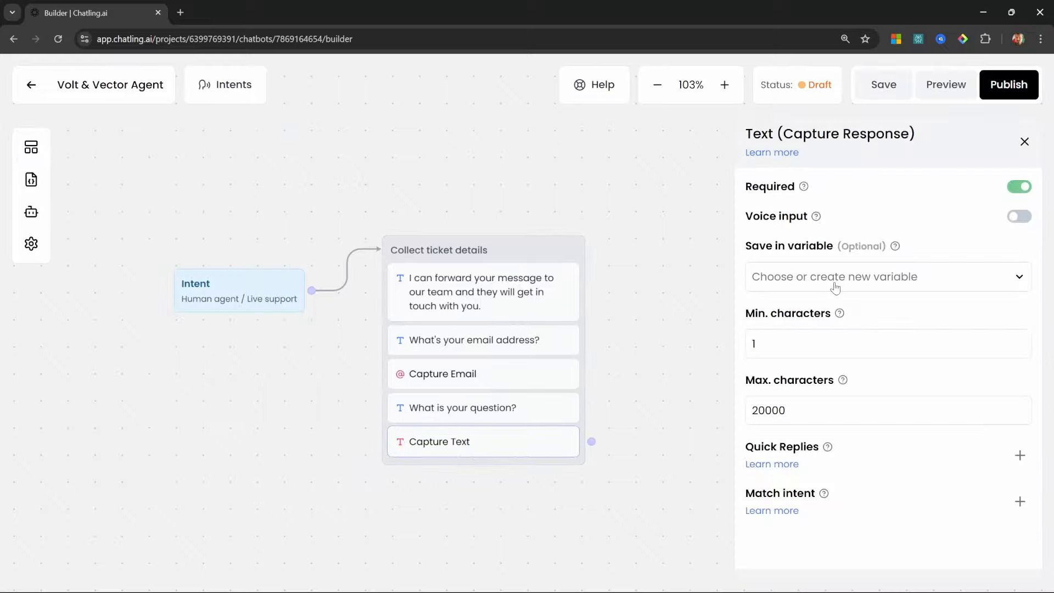
pyautogui.click(833, 282)
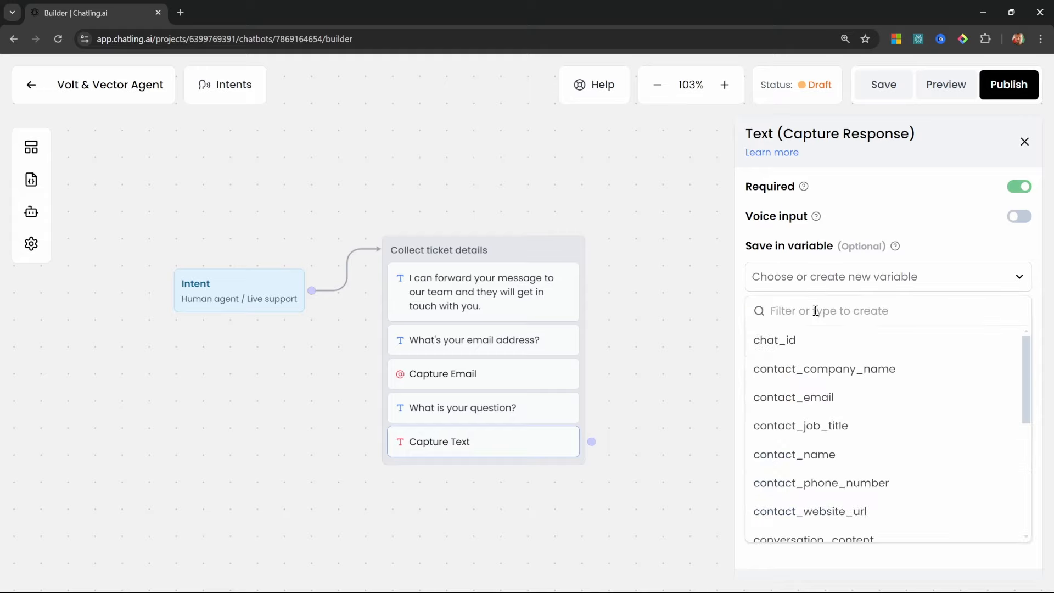
pyautogui.write('ticket_message')
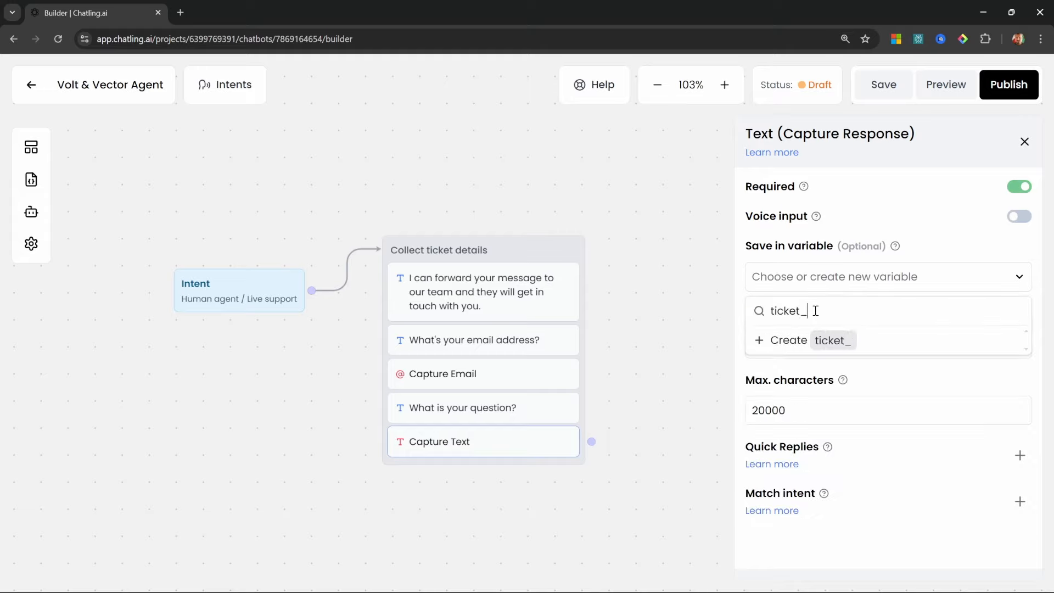
pyautogui.click(851, 339)
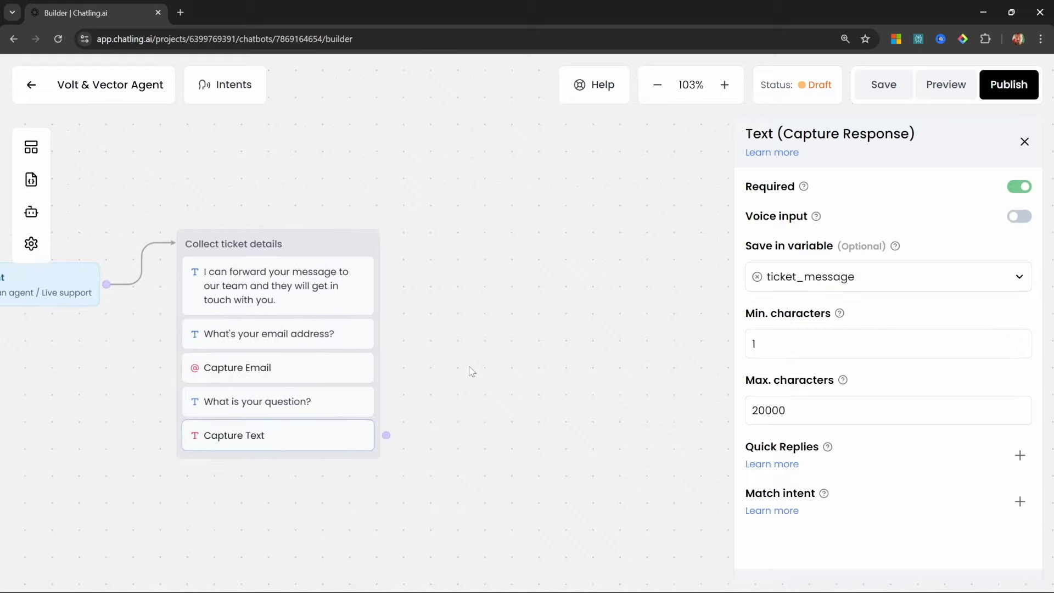
# Add a Send Email group titled 'Send email to your Support team'
pyautogui.click(31, 147)
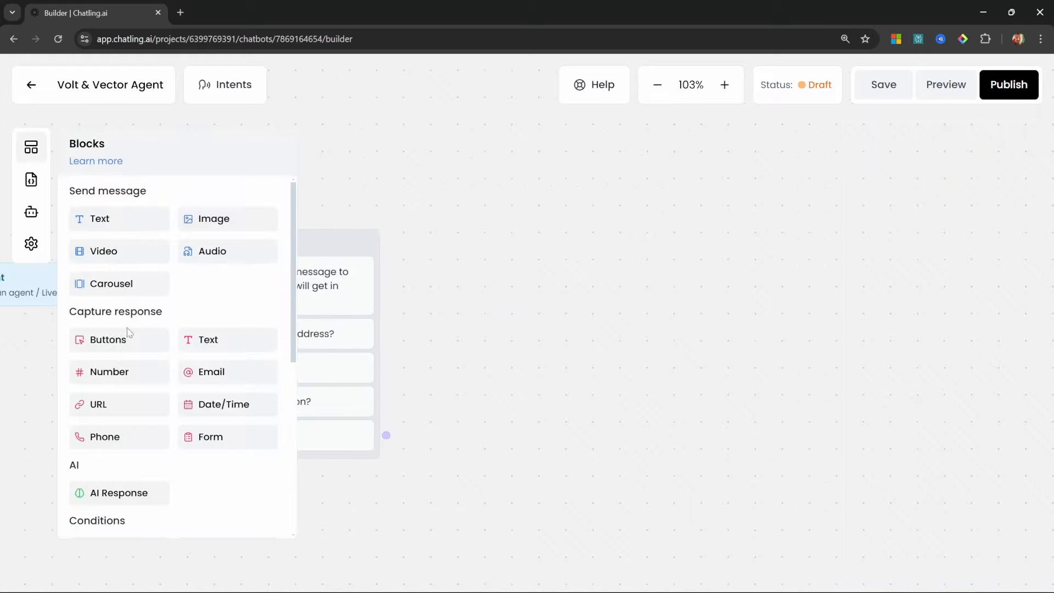
pyautogui.scroll(-5, 190, 370)
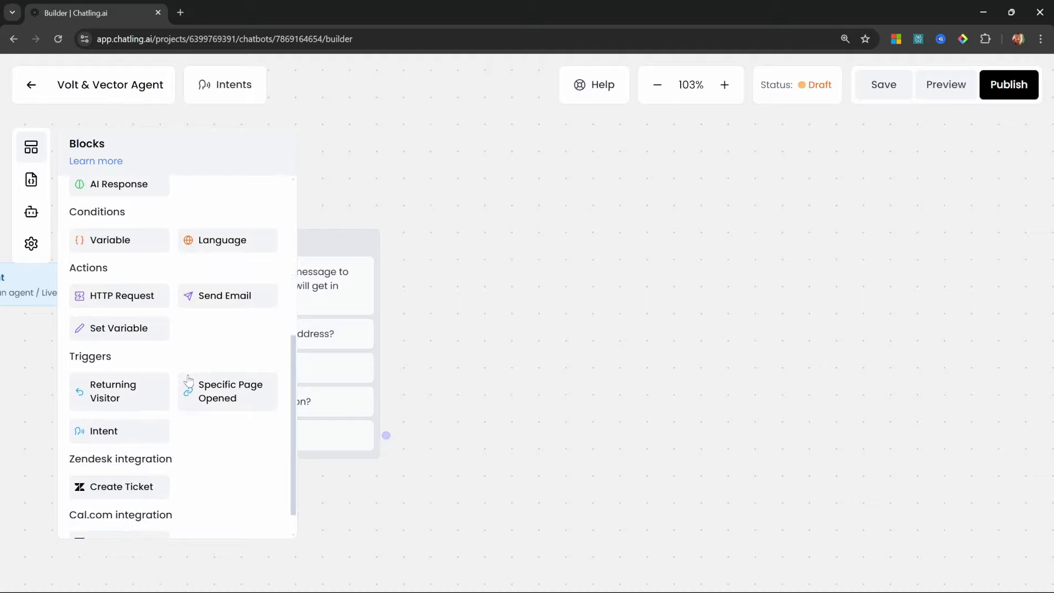
pyautogui.scroll(-1, 190, 384)
pyautogui.moveTo(220, 264); pyautogui.dragTo(549, 277)
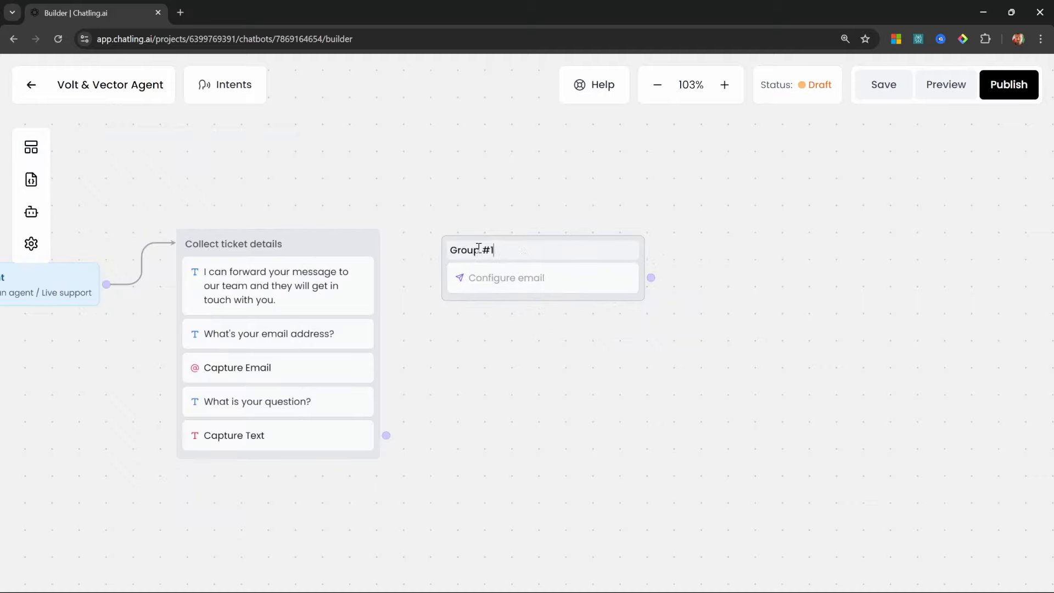
pyautogui.hotkey('ctrl', 'a')
pyautogui.write('Send email to your Support team')
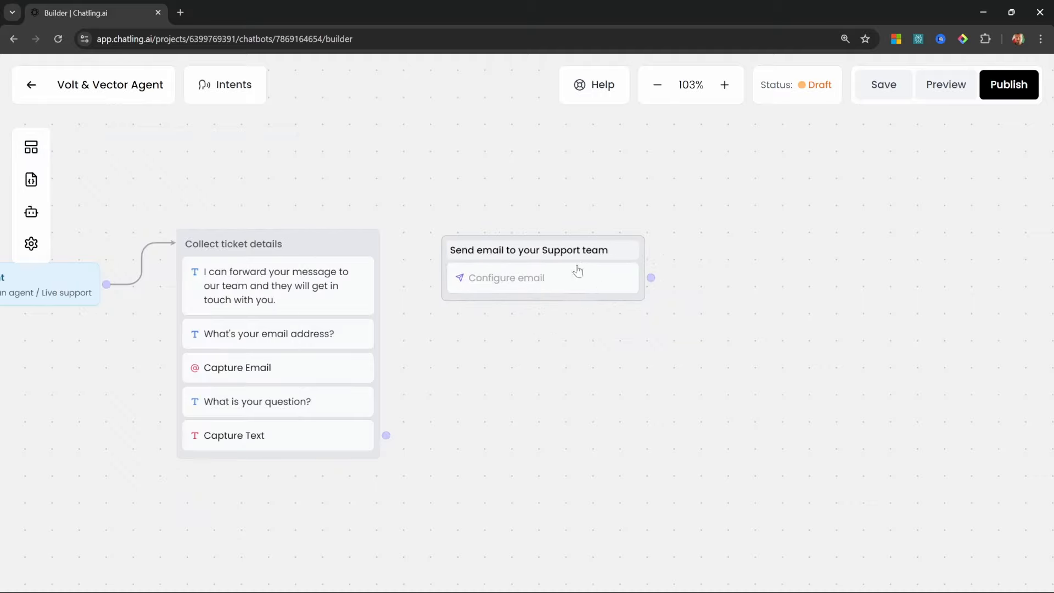
# Link Collect ticket details to the email step, with sender 'Support chatbot' and reply-to contact_email
pyautogui.moveTo(386, 436); pyautogui.dragTo(463, 246)
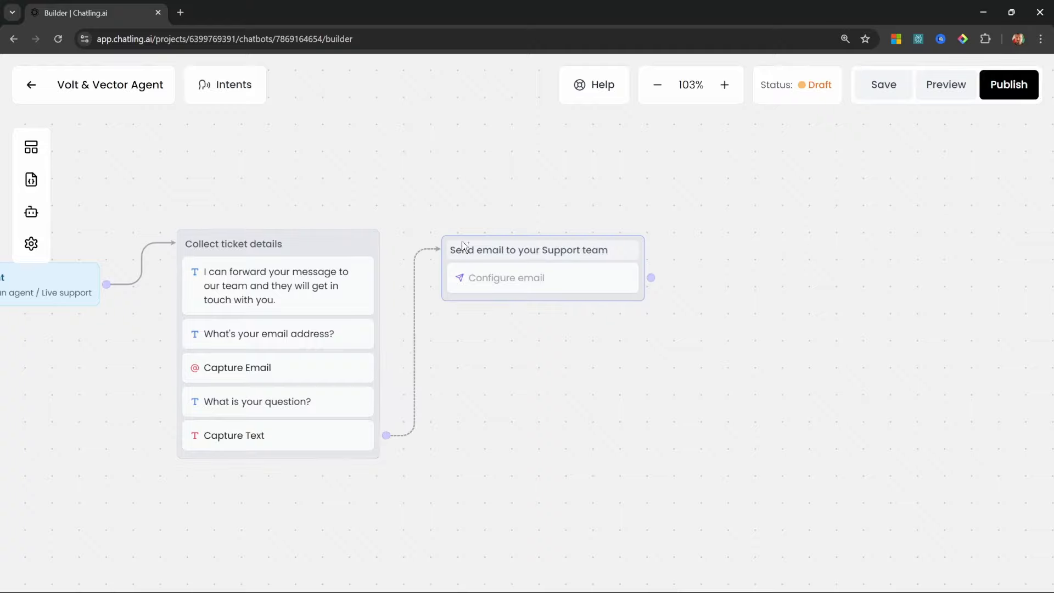
pyautogui.click(522, 281)
pyautogui.click(861, 369)
pyautogui.write('Support chatbot')
pyautogui.scroll(-2, 914, 384)
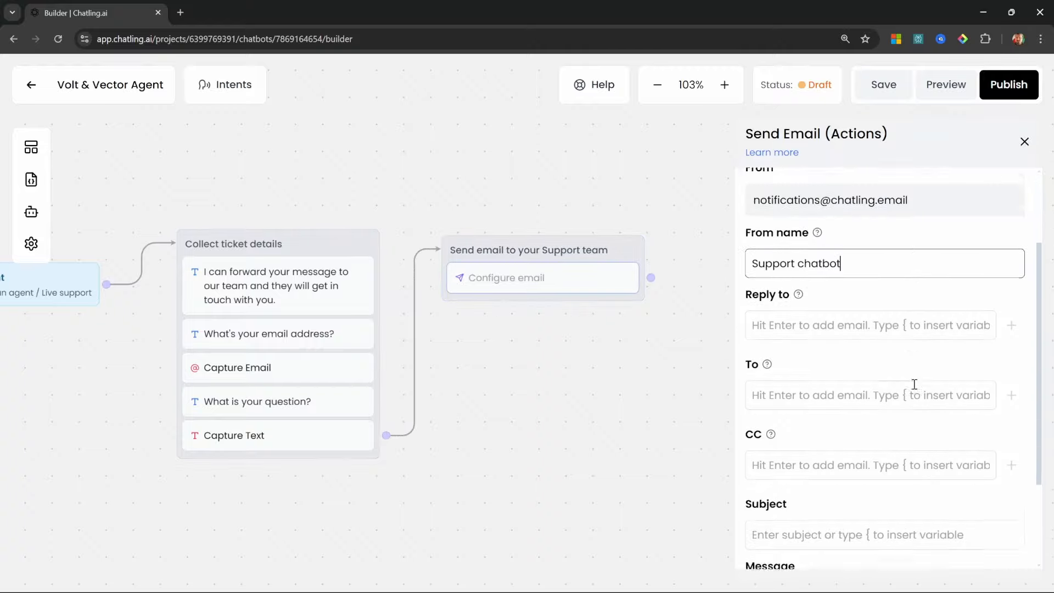
pyautogui.click(848, 313)
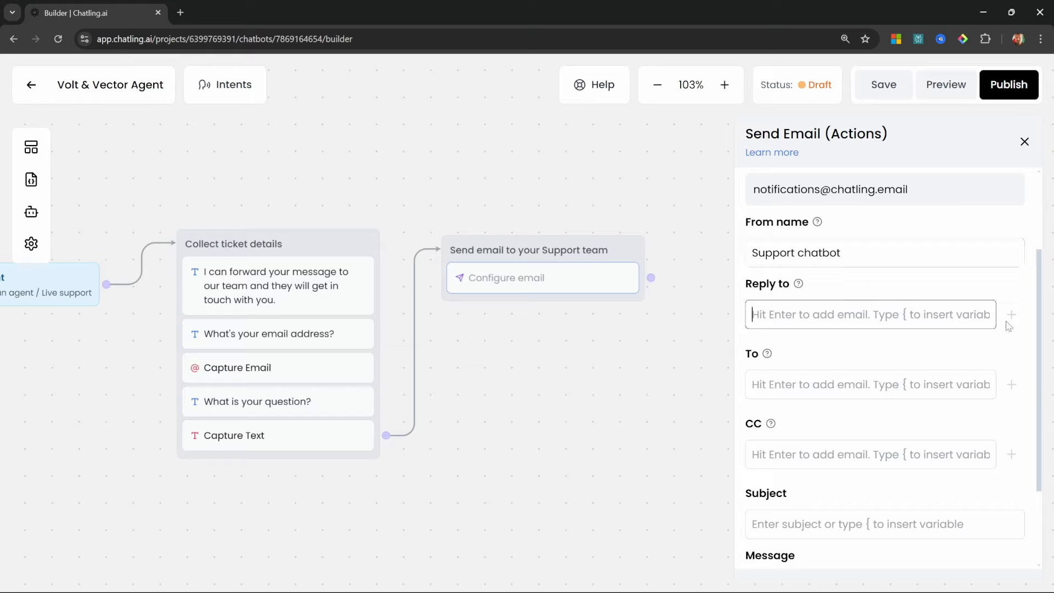
pyautogui.write('{')
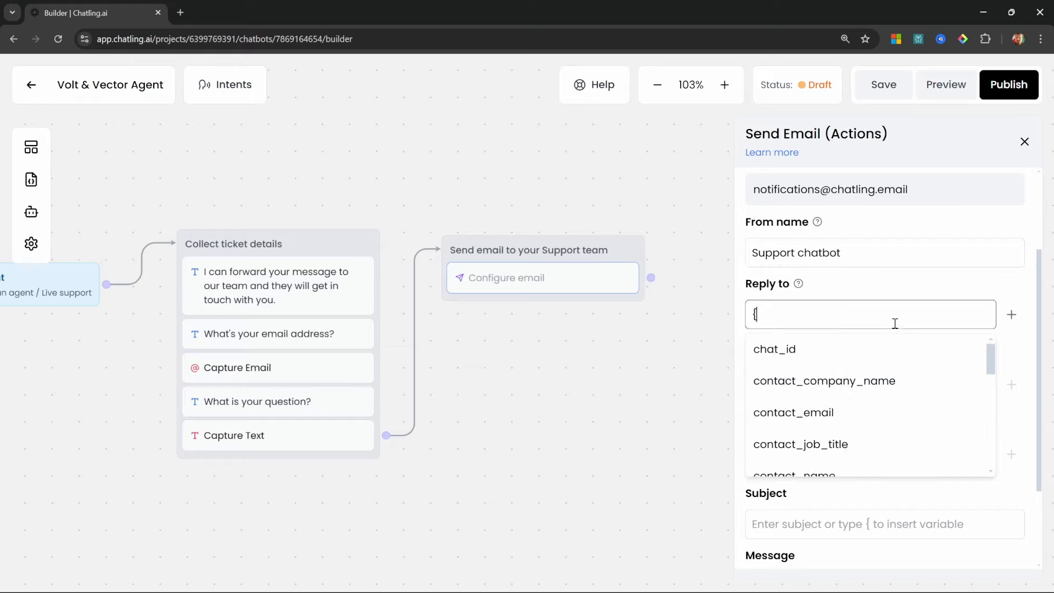
pyautogui.click(811, 423)
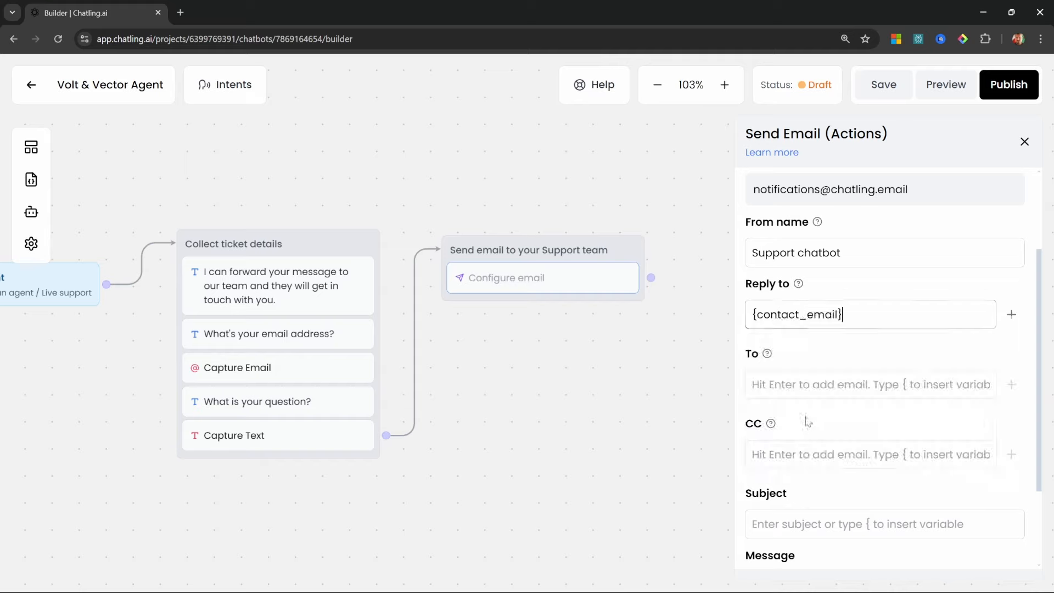
pyautogui.click(1011, 315)
# Send the email to the support address with subject 'New ticket created' and the pasted ticket template
pyautogui.click(867, 423)
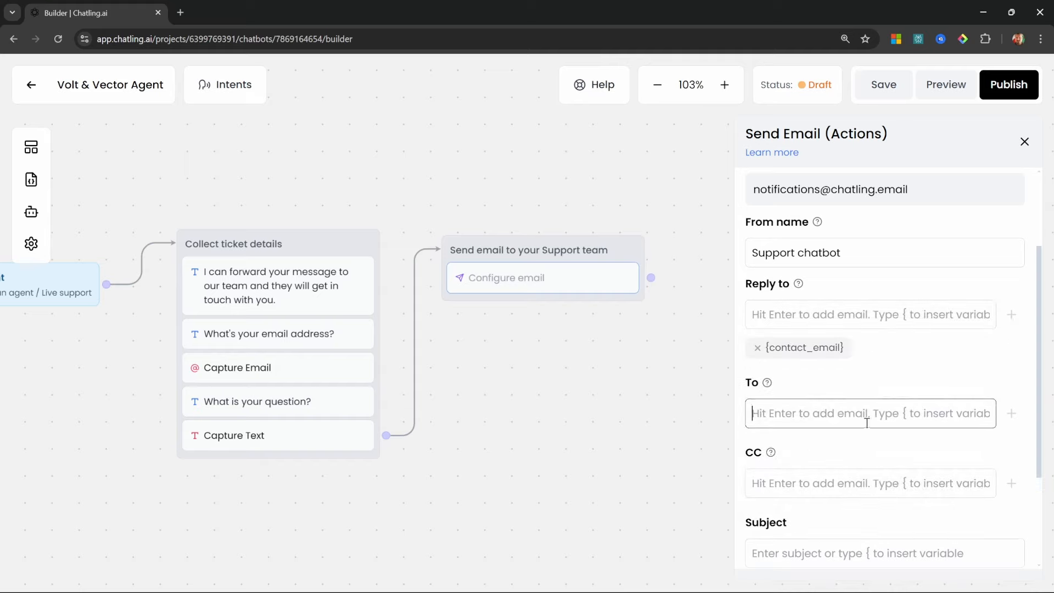
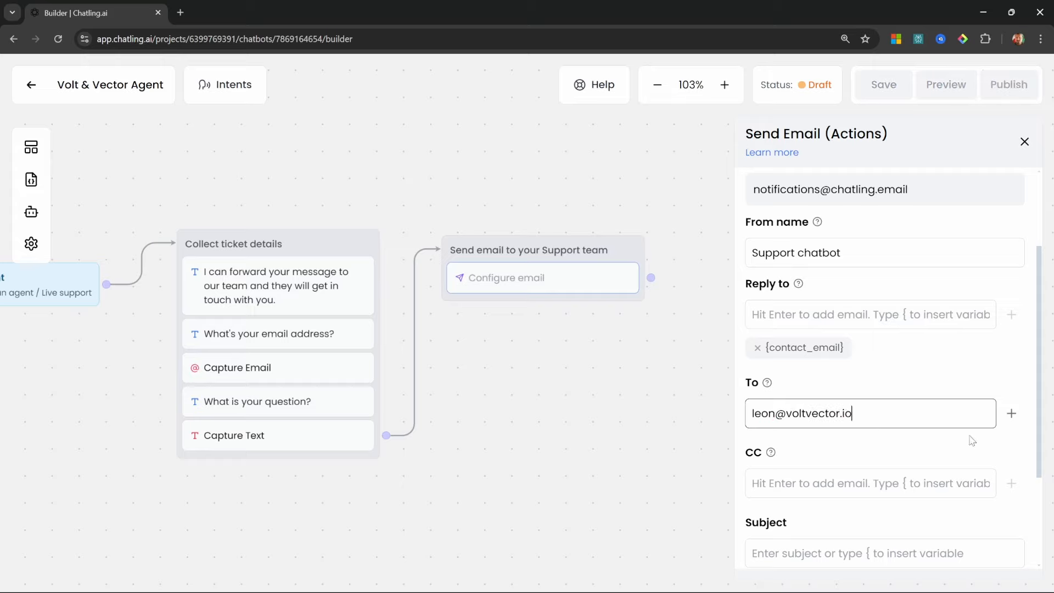
pyautogui.click(1011, 413)
pyautogui.scroll(-2, 878, 450)
pyautogui.click(874, 466)
pyautogui.write('New ticket created')
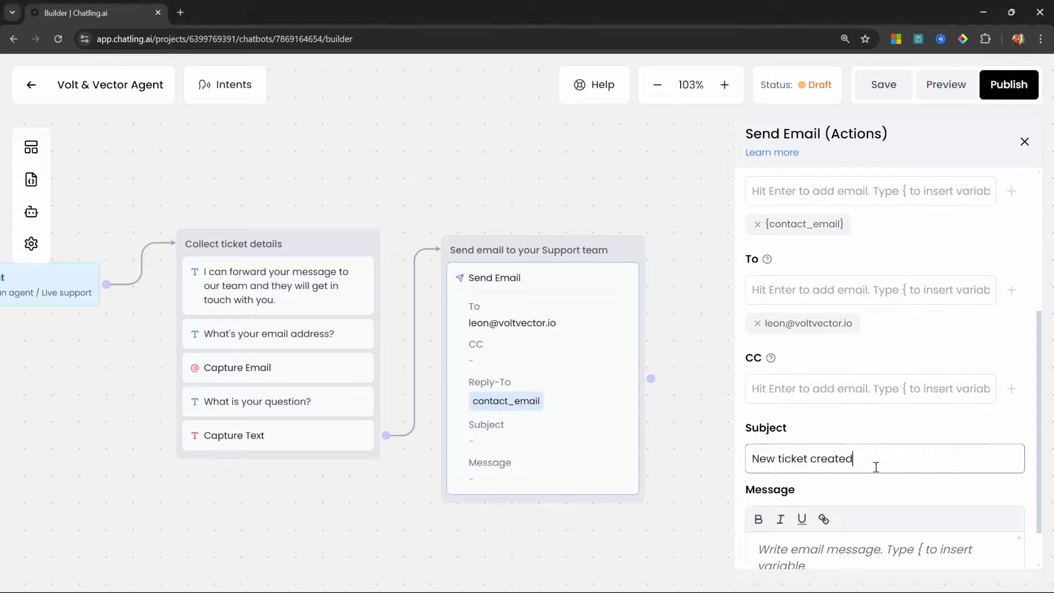
pyautogui.scroll(-1, 878, 461)
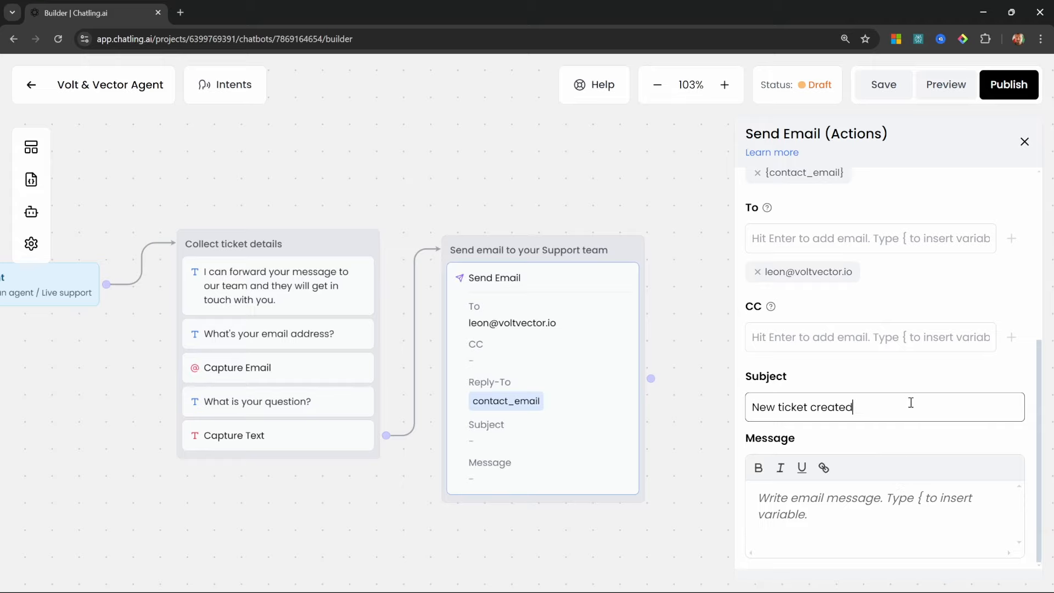
pyautogui.click(831, 497)
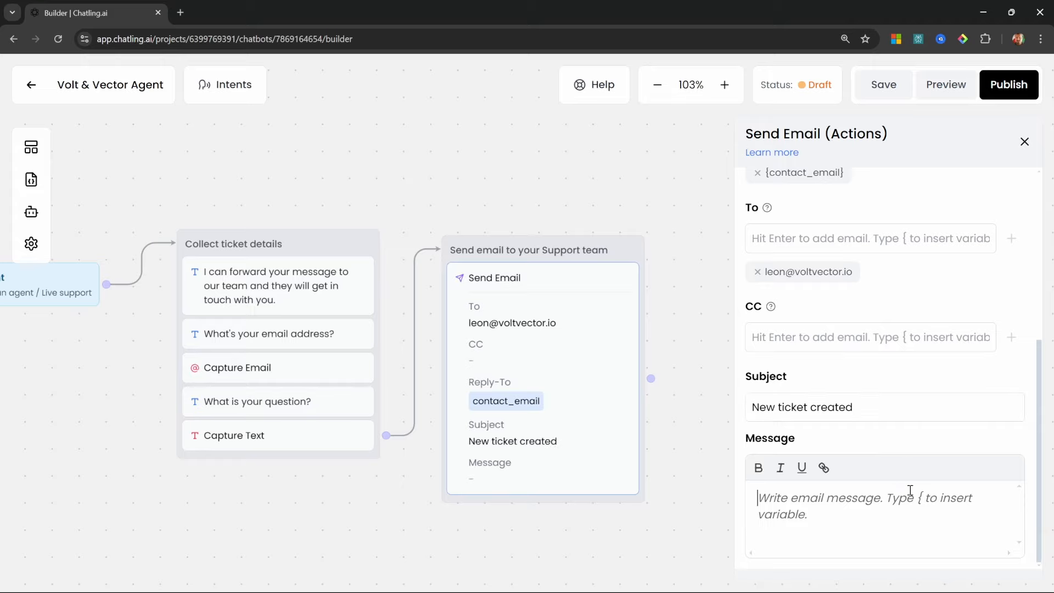
pyautogui.write('{contact_email} ================== Query: {ticket_message}')
pyautogui.moveTo(655, 498); pyautogui.dragTo(646, 319)
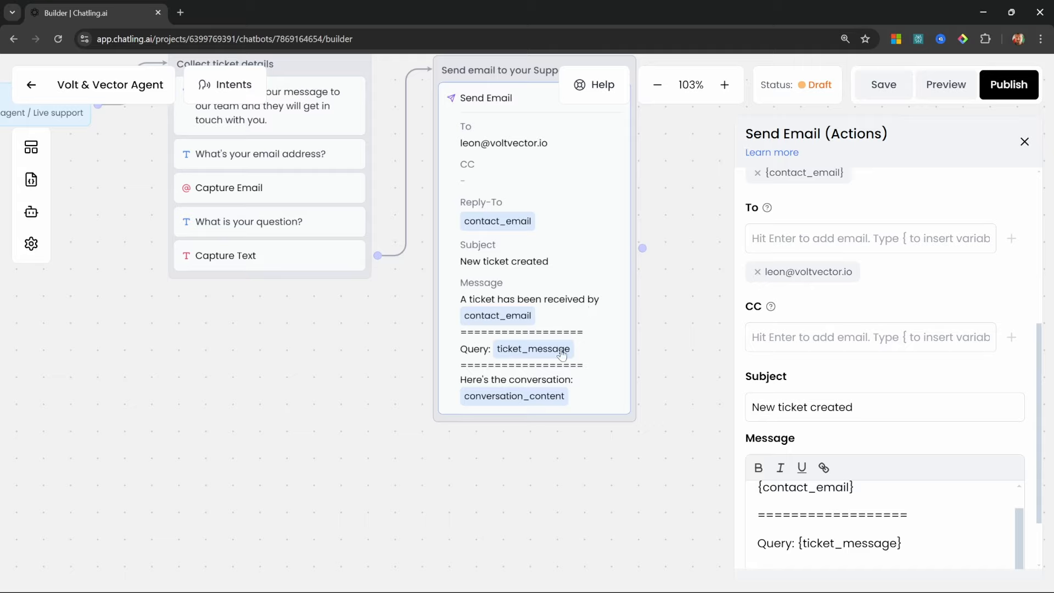
pyautogui.click(553, 427)
pyautogui.click(29, 151)
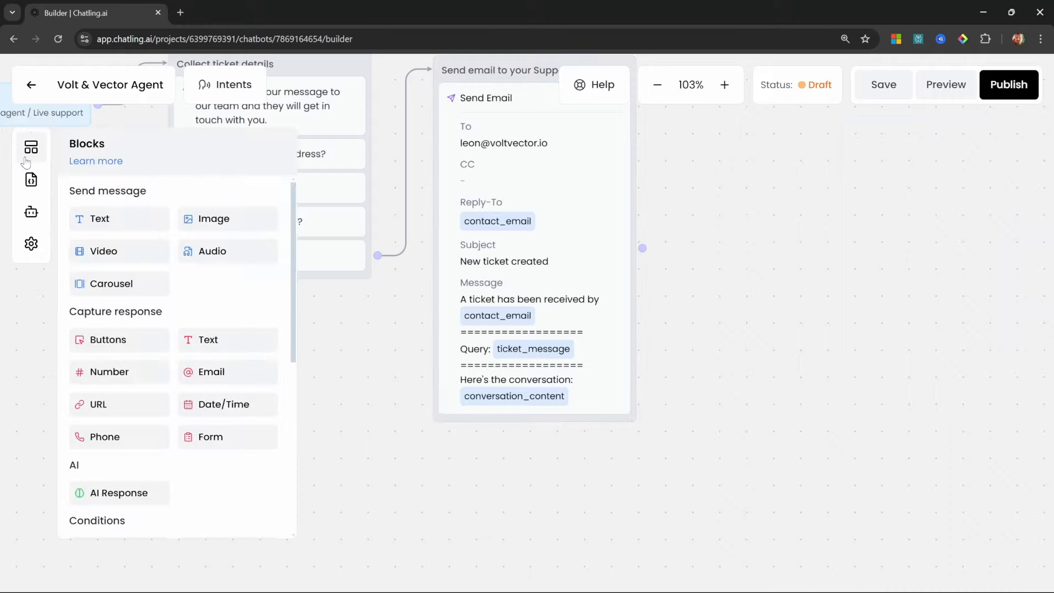
# Add a reply after the support email promising a response within 24 hours
pyautogui.moveTo(93, 219); pyautogui.dragTo(520, 437)
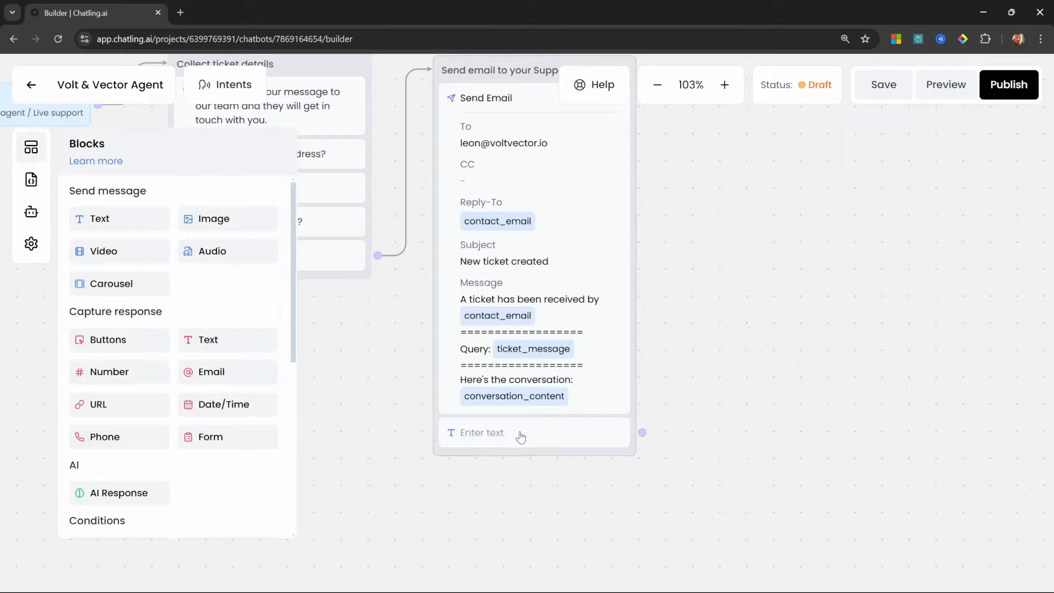
pyautogui.click(520, 437)
pyautogui.click(911, 224)
pyautogui.write('Your message has been sent to our Support team. You will receive a response within 24 hours.')
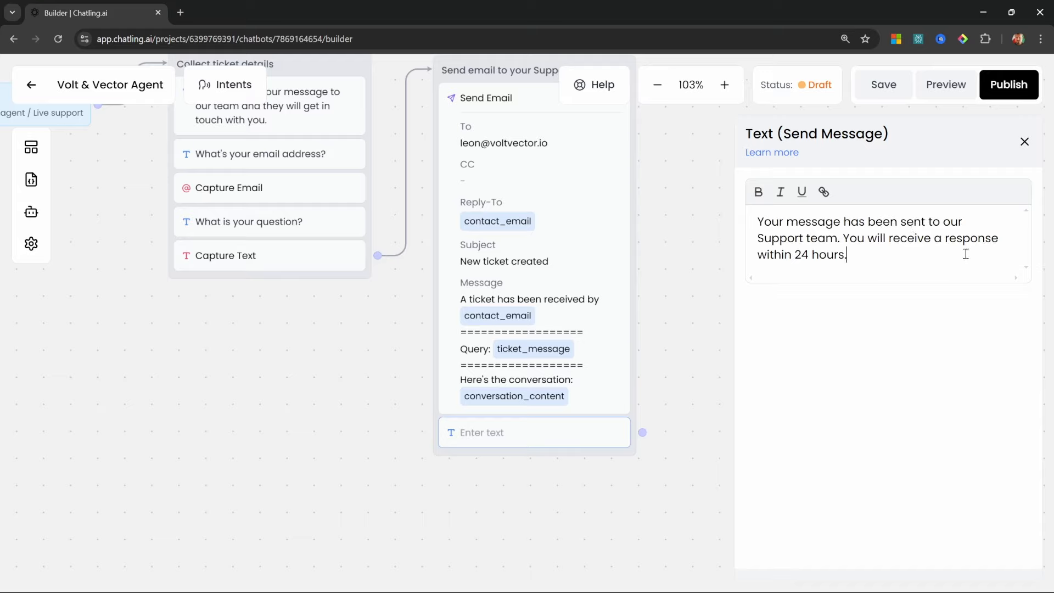
pyautogui.click(705, 327)
# Move the Confirmation node nearby, link the reply to it, and launch the preview
pyautogui.scroll(-1, 680, 393)
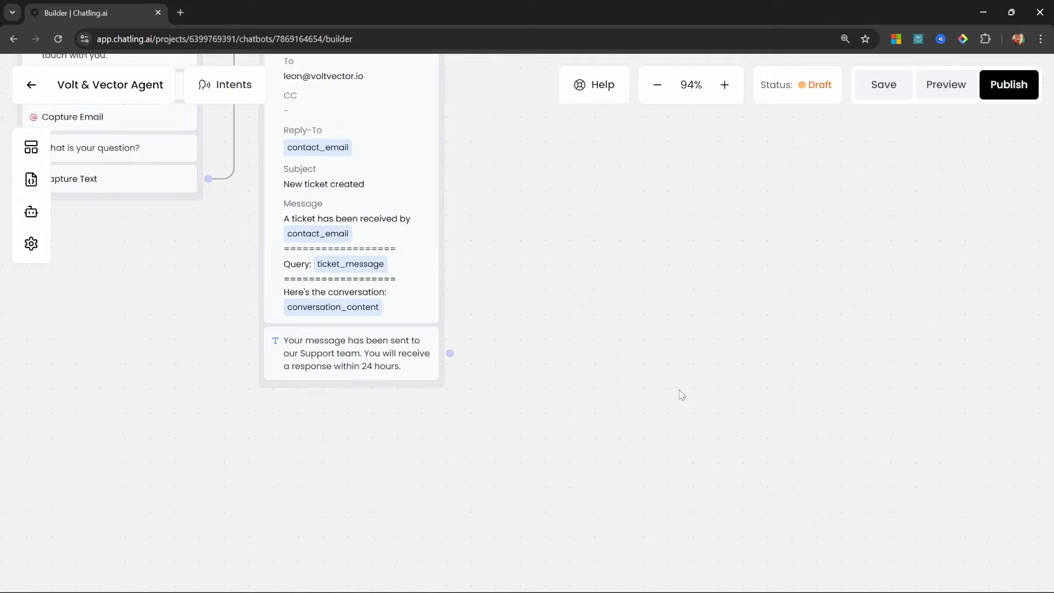
pyautogui.moveTo(614, 230); pyautogui.dragTo(571, 416)
pyautogui.scroll(-3, 736, 202)
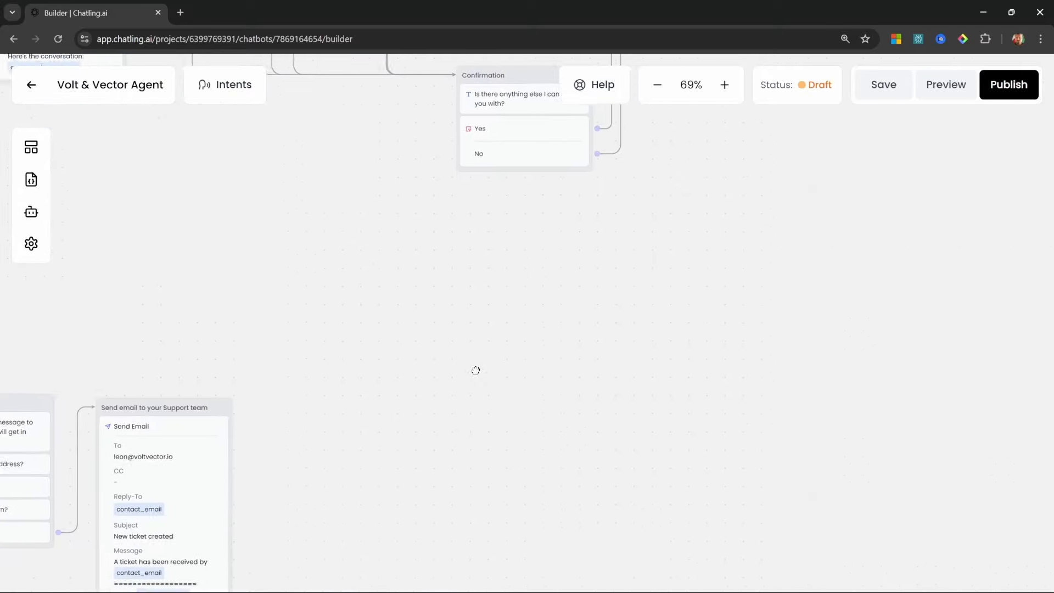
pyautogui.moveTo(492, 72); pyautogui.dragTo(550, 213)
pyautogui.moveTo(443, 404); pyautogui.dragTo(399, 283)
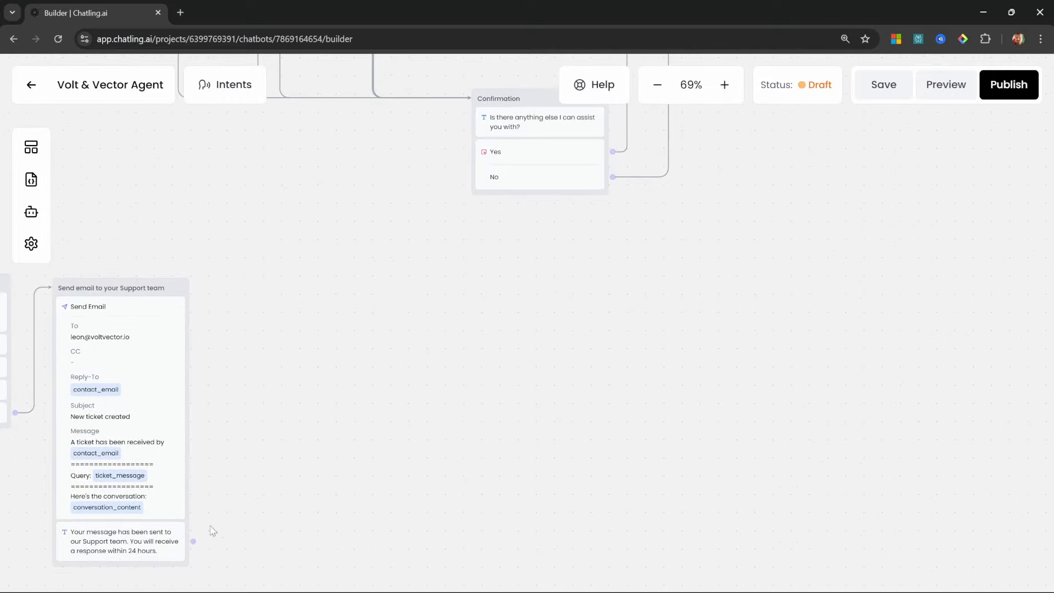
pyautogui.moveTo(195, 541); pyautogui.dragTo(483, 118)
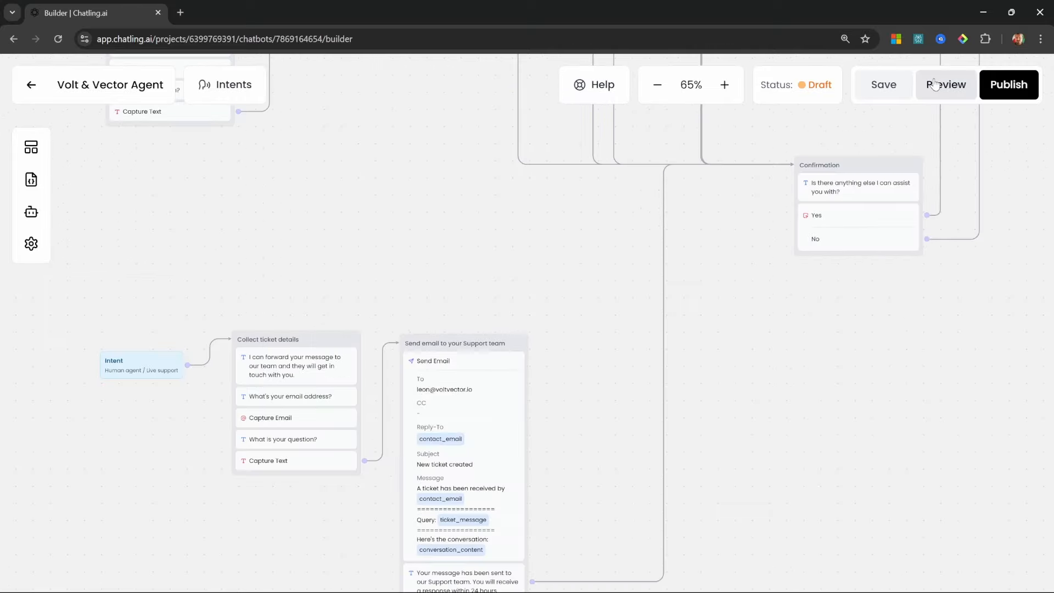
pyautogui.click(935, 84)
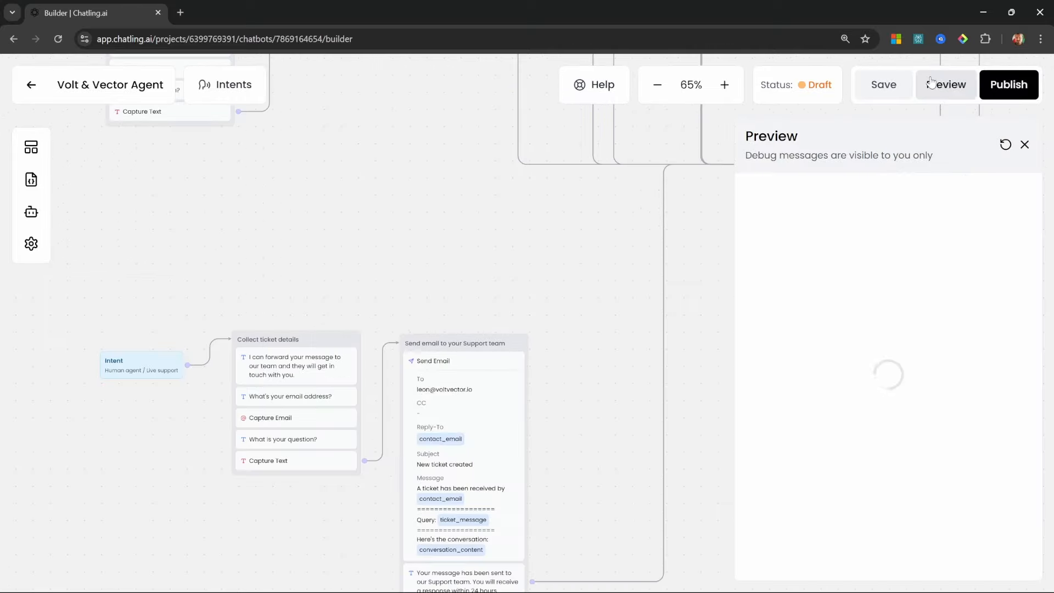
# In preview, ask to speak to a human, then give a test email and 'I need more info on something'
pyautogui.write('I want to speak to a human')
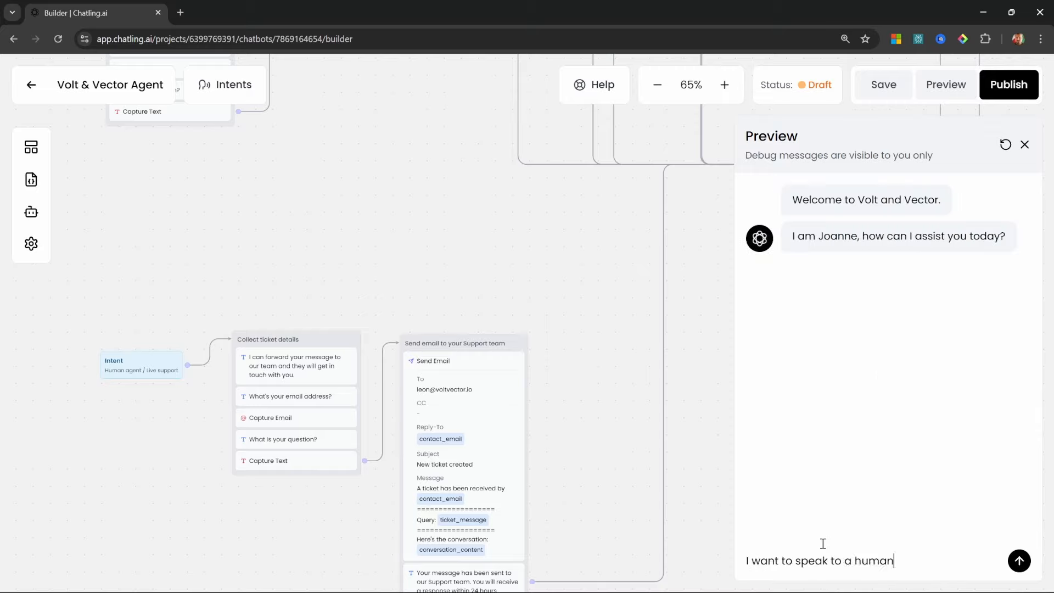
pyautogui.press('Return')
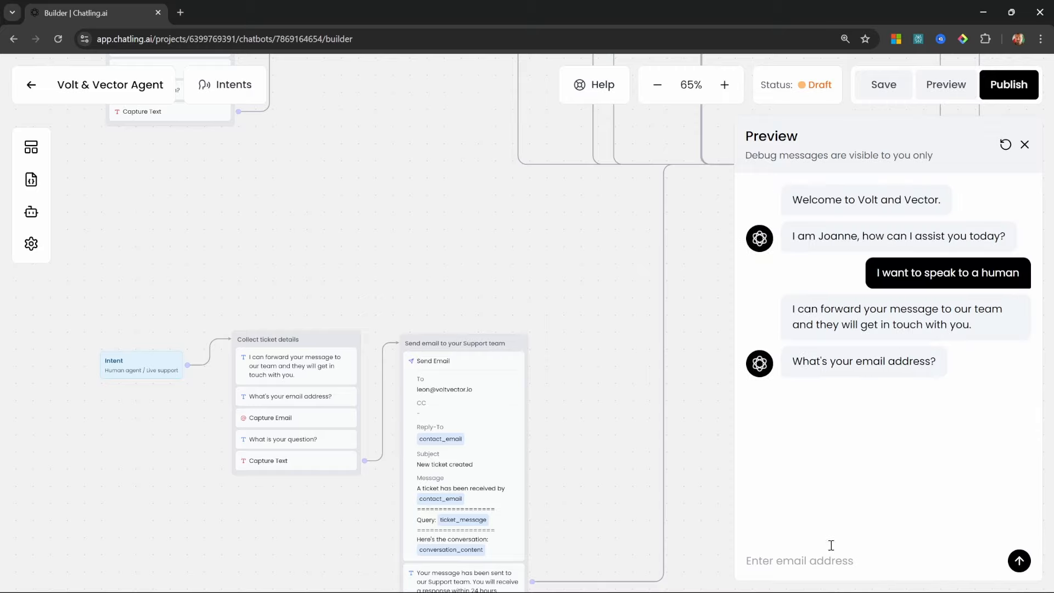
pyautogui.write('leon@vo')
pyautogui.press('BackSpace')
pyautogui.press('BackSpace')
pyautogui.press('BackSpace')
pyautogui.write('@test.com')
pyautogui.press('Return')
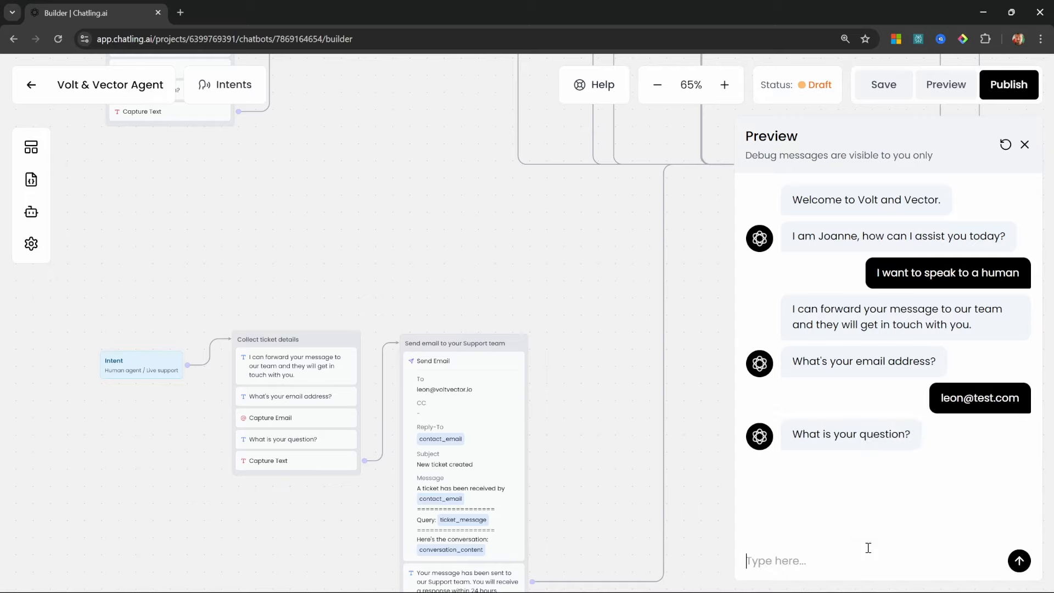
pyautogui.write('I need more info on something')
pyautogui.press('Return')
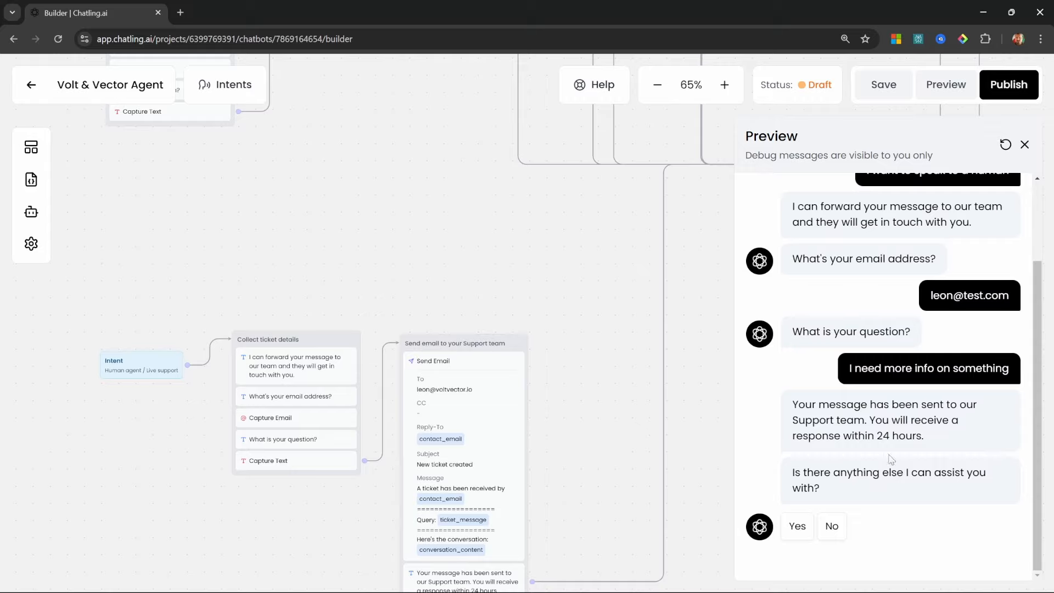
# Answer No to further help, close the preview and save the bot
pyautogui.click(832, 526)
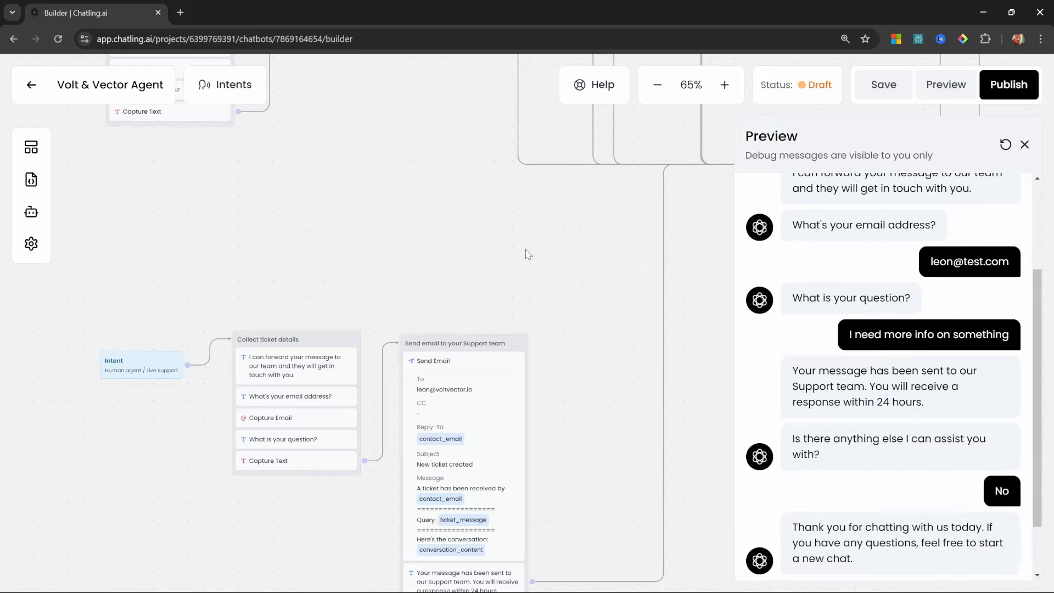
pyautogui.click(1024, 144)
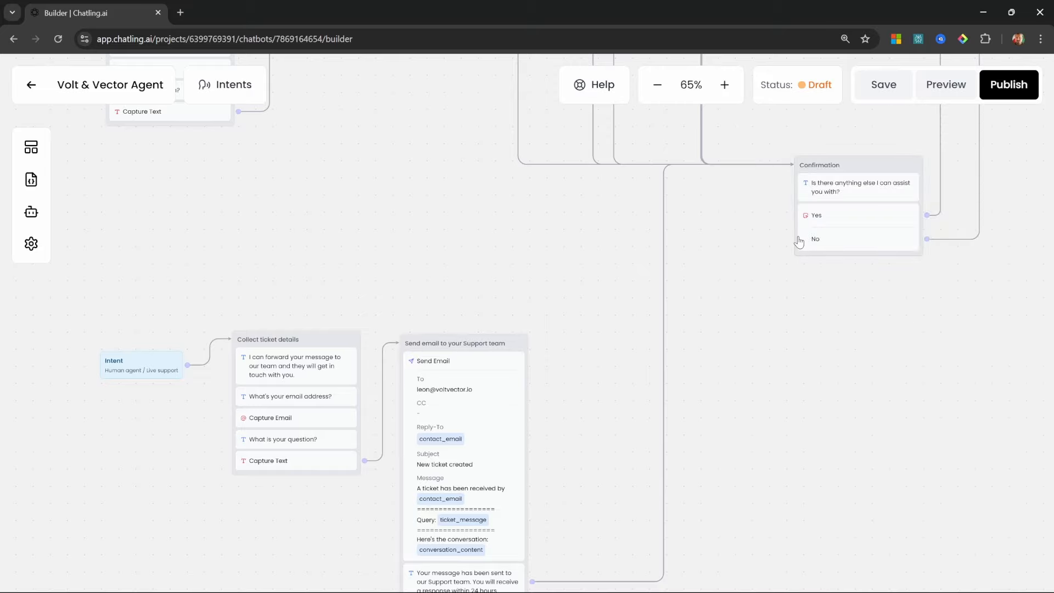
pyautogui.click(884, 87)
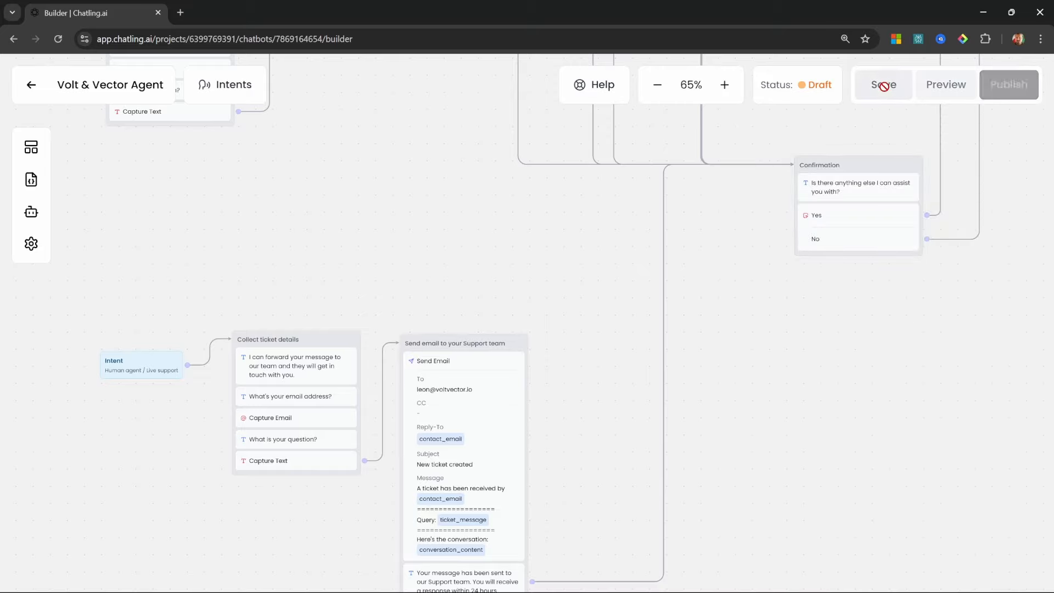
# Publish the bot and review the website widget embed code from the dashboard
pyautogui.click(1009, 86)
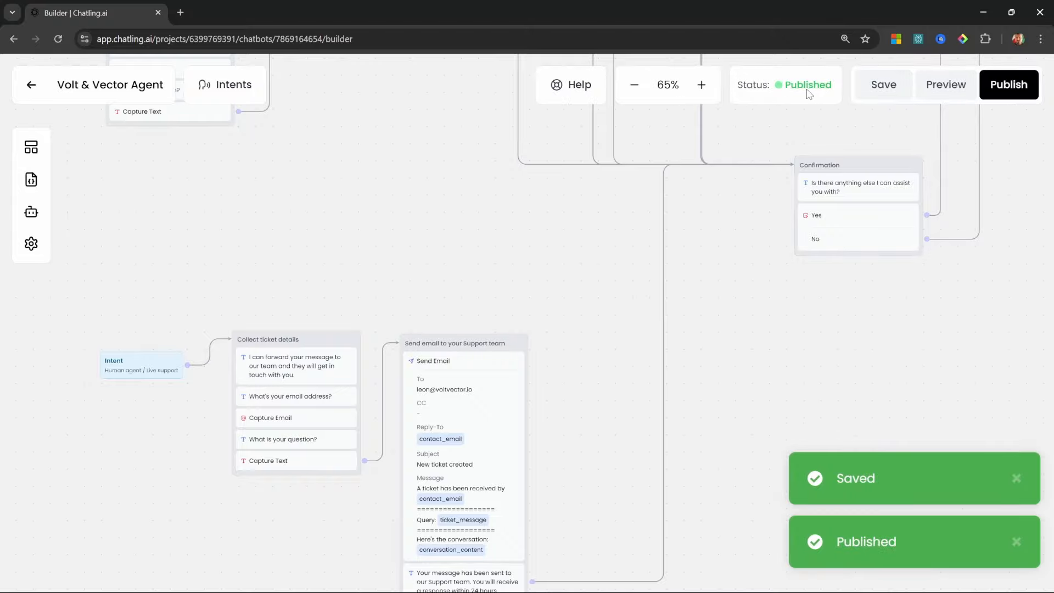
pyautogui.click(32, 85)
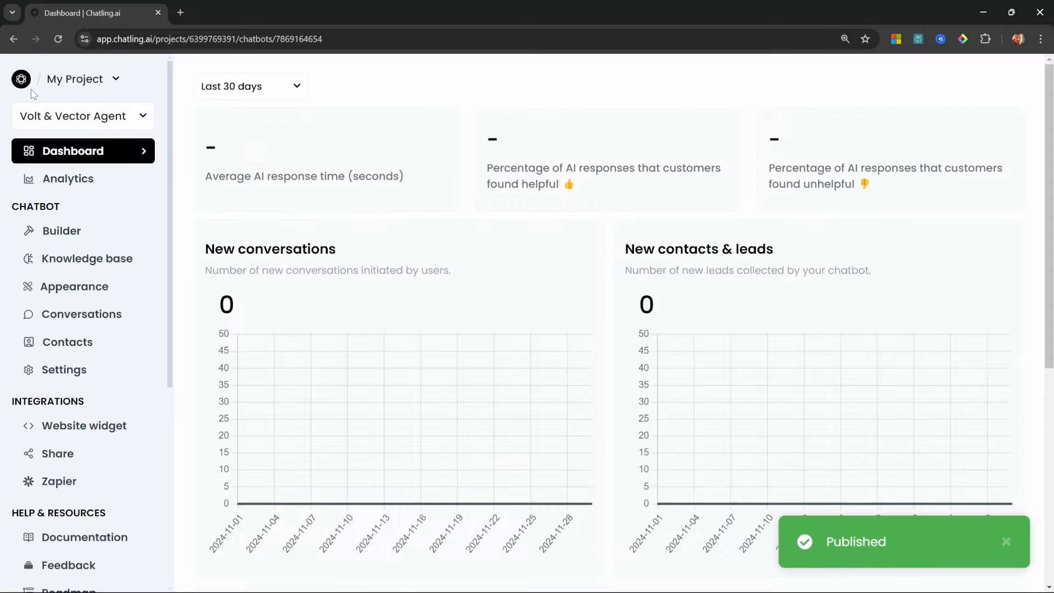
pyautogui.scroll(-2, 68, 375)
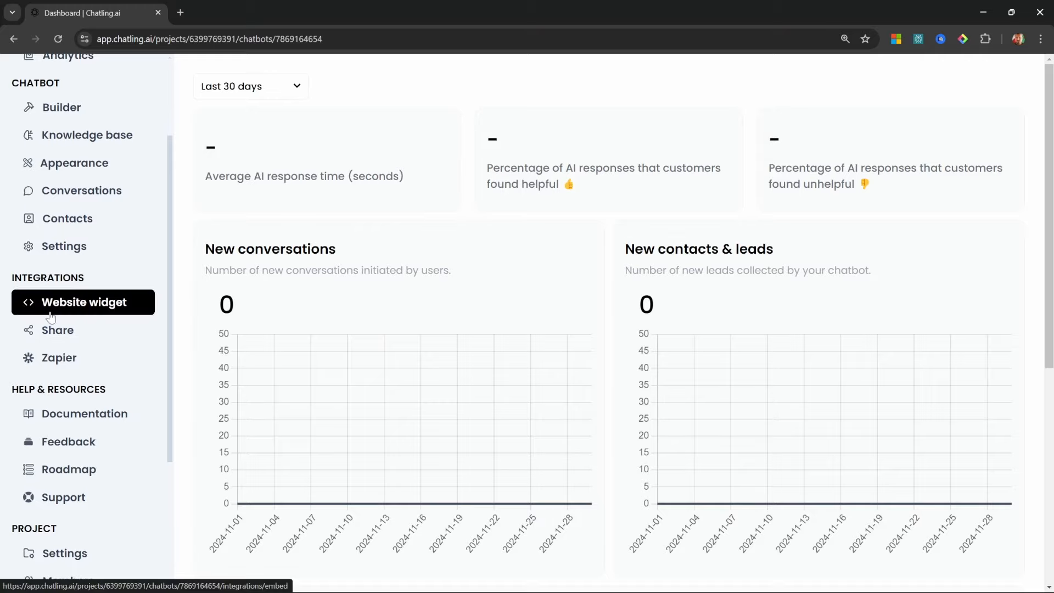
pyautogui.click(81, 307)
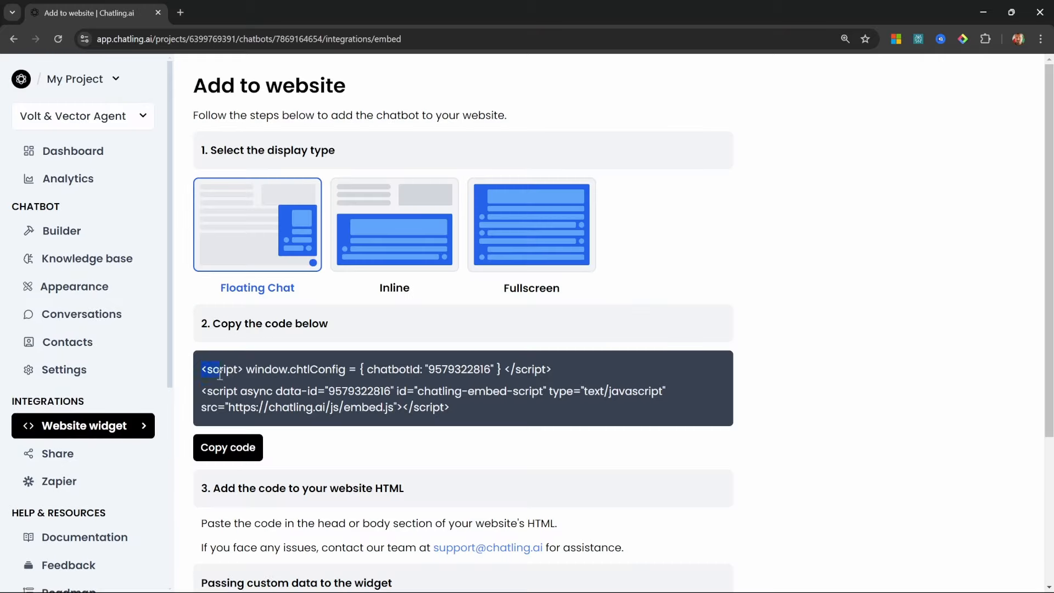
pyautogui.moveTo(414, 409); pyautogui.dragTo(476, 413)
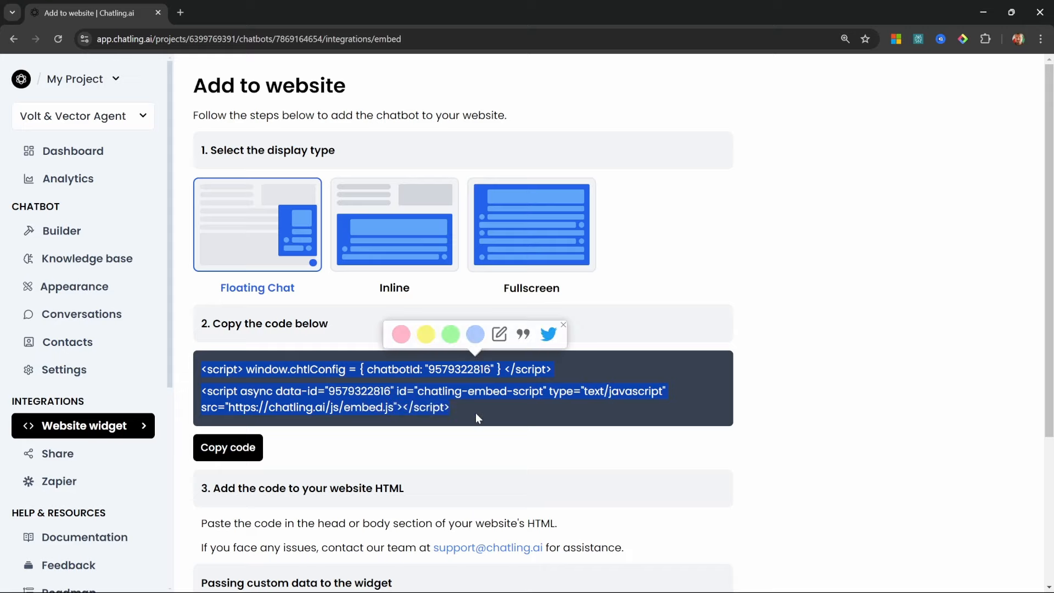
pyautogui.click(475, 412)
pyautogui.scroll(-4, 476, 413)
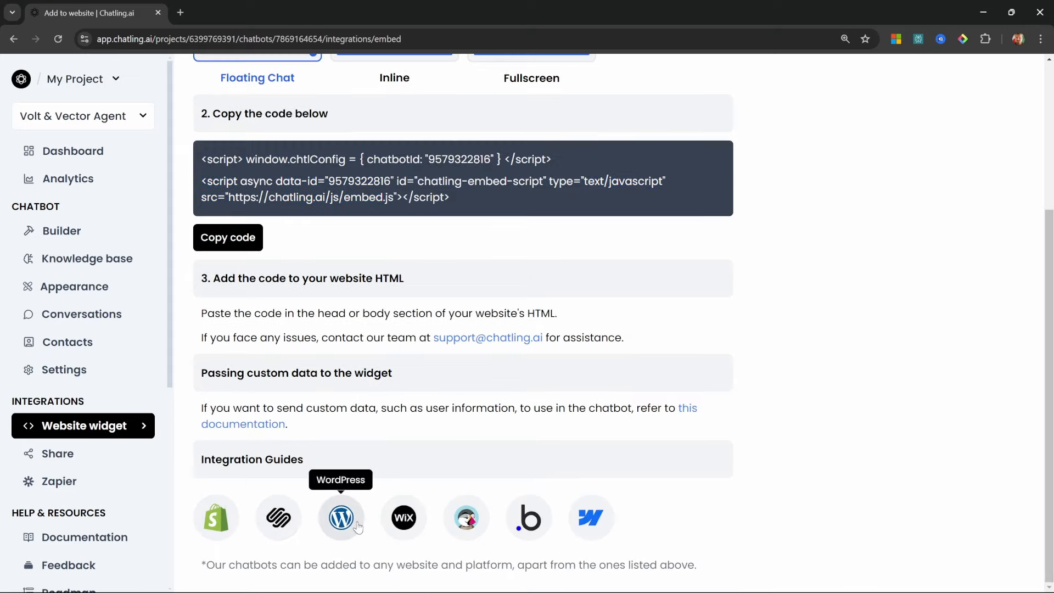
# Look through the Shopify integration guide, then go to the Share Chatbot page
pyautogui.click(224, 517)
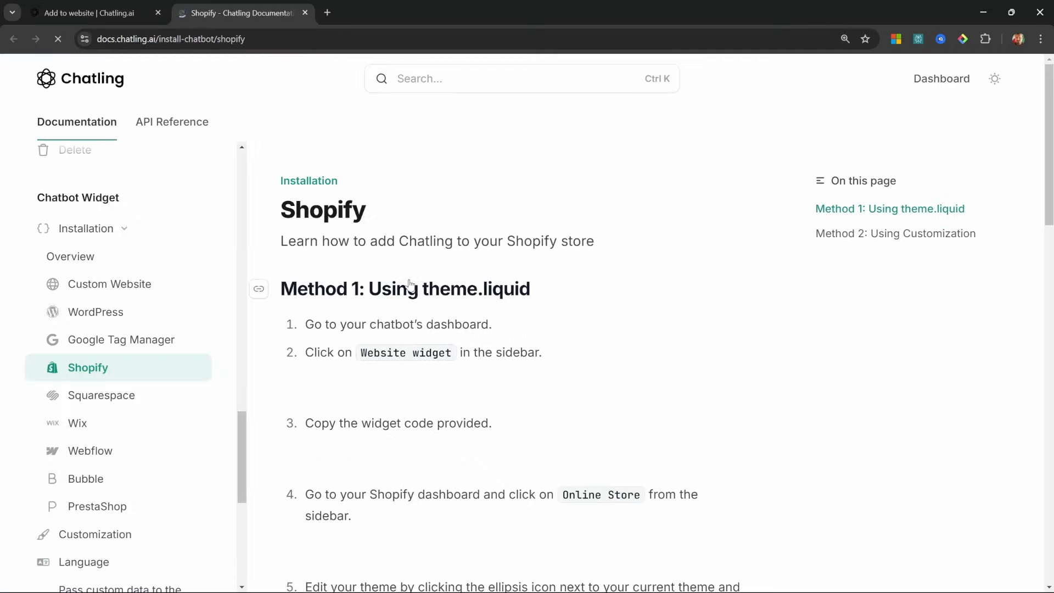
pyautogui.scroll(-2, 496, 409)
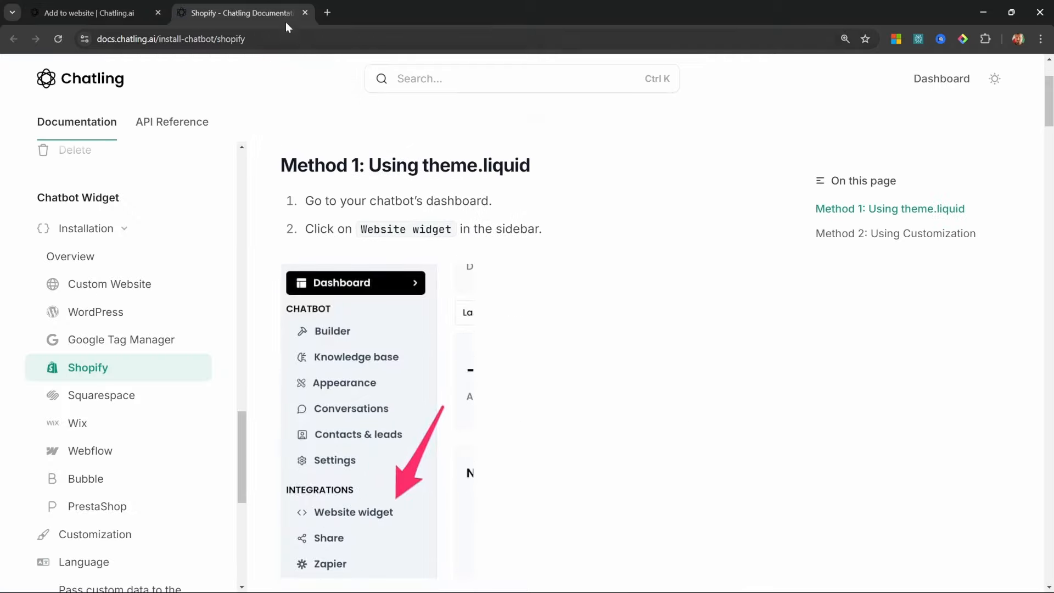
pyautogui.click(305, 13)
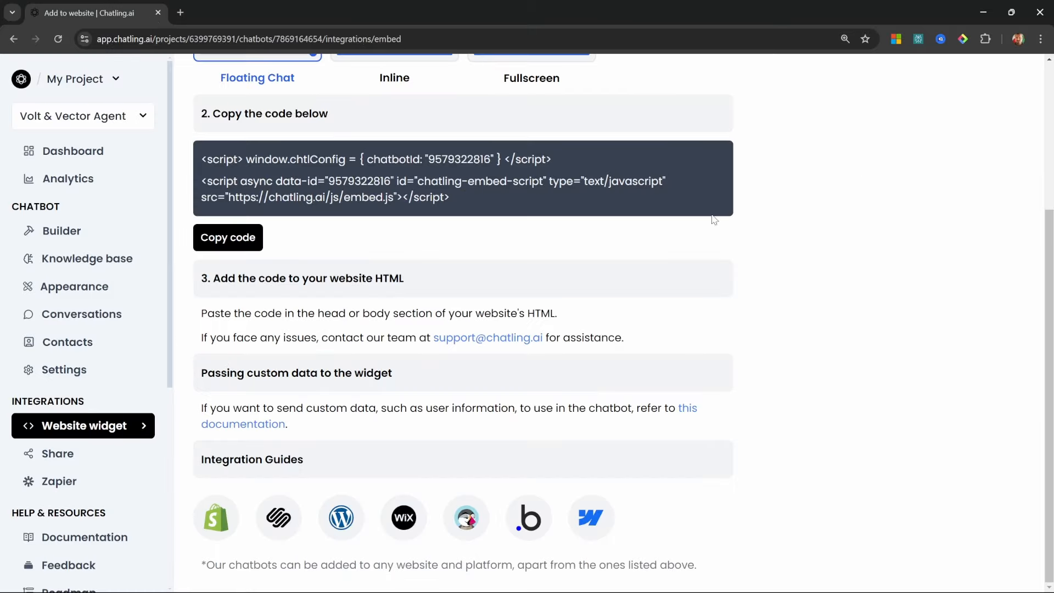
pyautogui.click(48, 454)
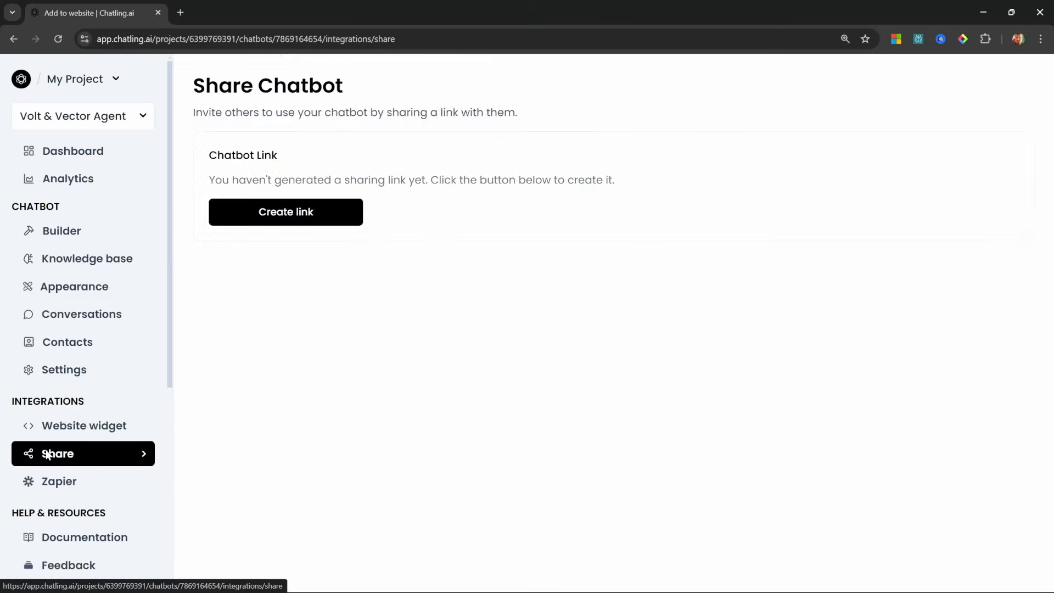
# Create and copy a public share link, send 'Hey' to the shared bot, then close that tab
pyautogui.click(294, 214)
pyautogui.click(235, 227)
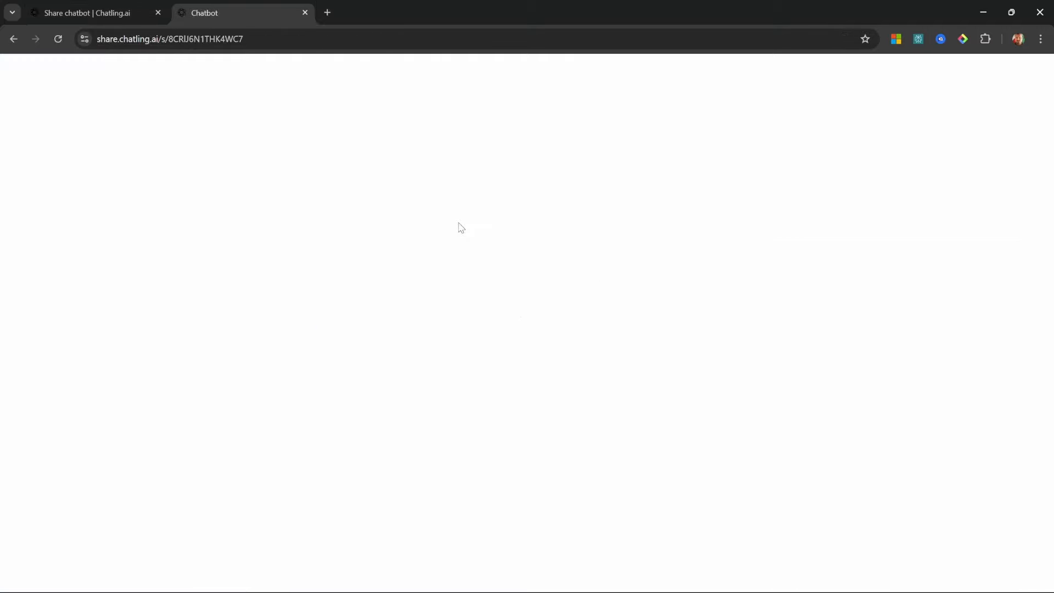
pyautogui.click(67, 551)
pyautogui.write('Hey')
pyautogui.press('Return')
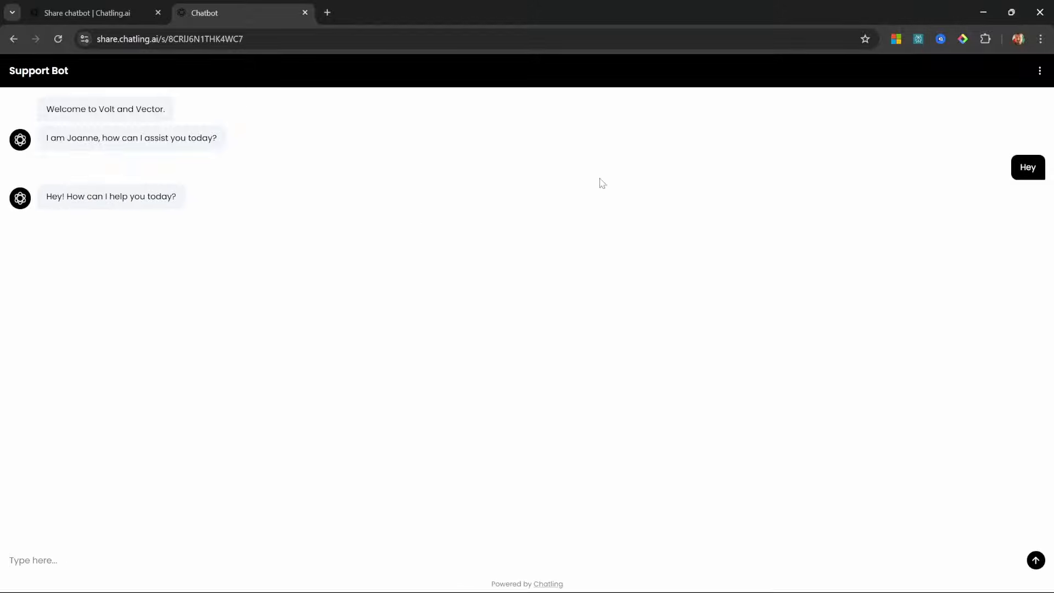
pyautogui.hotkey('ctrl', 'w')
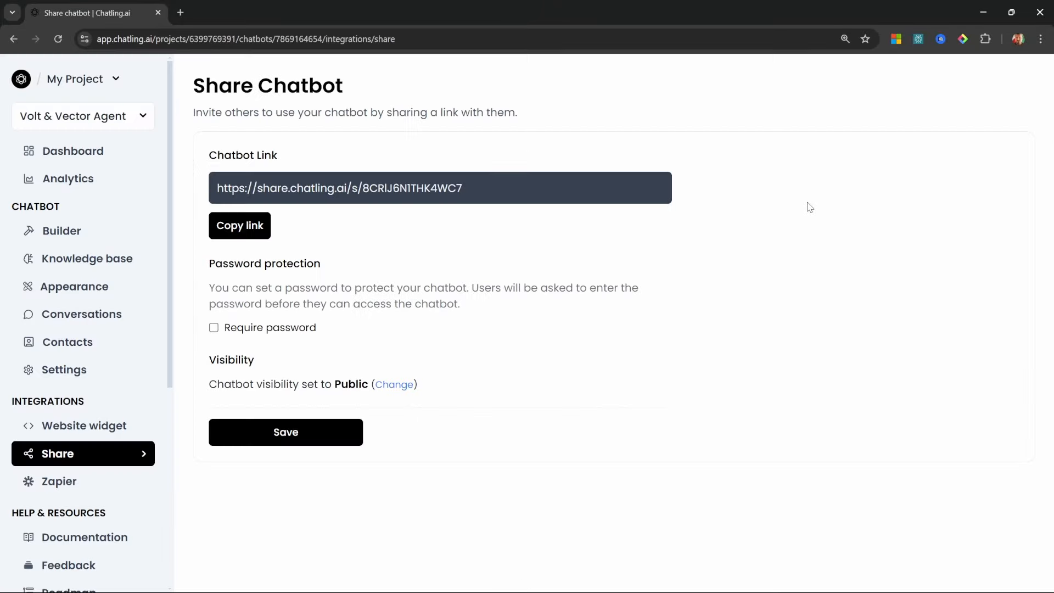